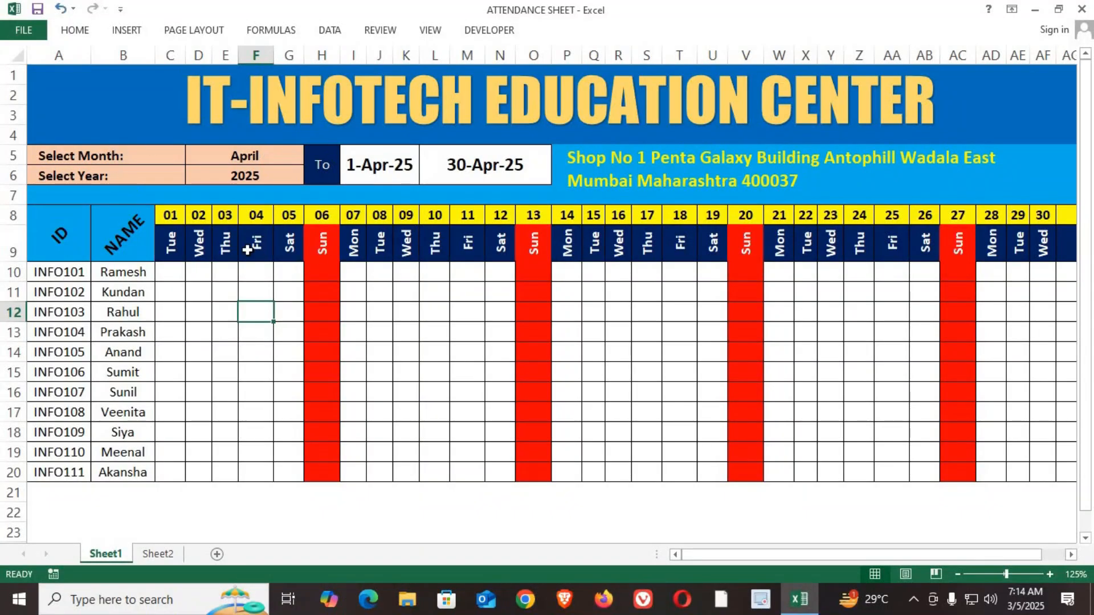
Step: Examine the attendance grid's layout, including the ID and NAME columns and the row of dates
{"action": "left_click_drag", "start_coordinate": [105, 97], "coordinate": [968, 496]}
{"action": "left_click", "coordinate": [561, 527]}
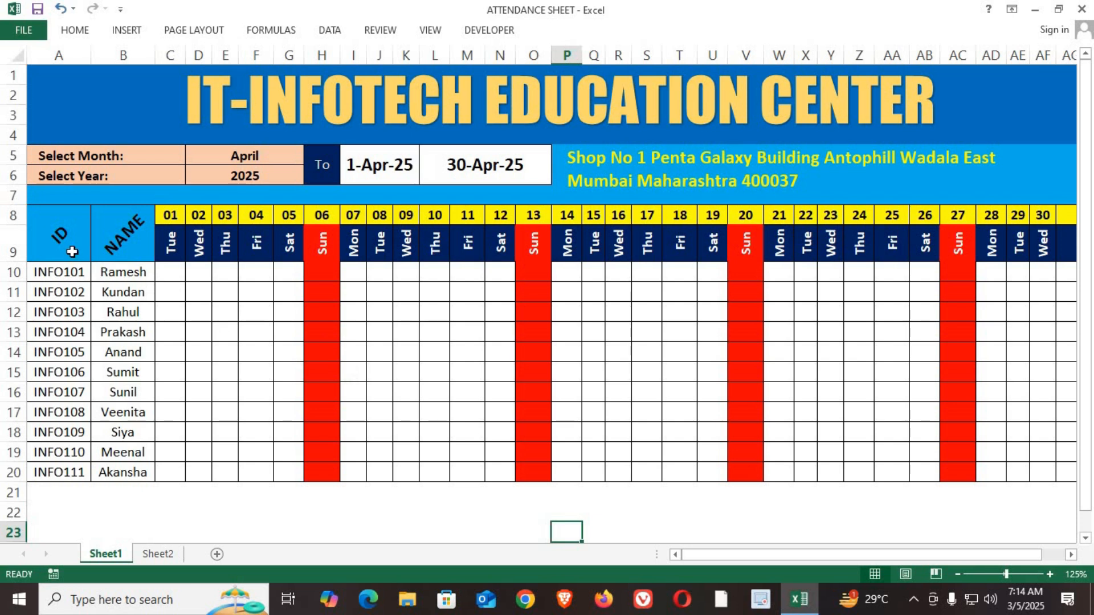
{"action": "left_click_drag", "start_coordinate": [65, 245], "coordinate": [72, 474]}
{"action": "left_click_drag", "start_coordinate": [129, 239], "coordinate": [139, 473]}
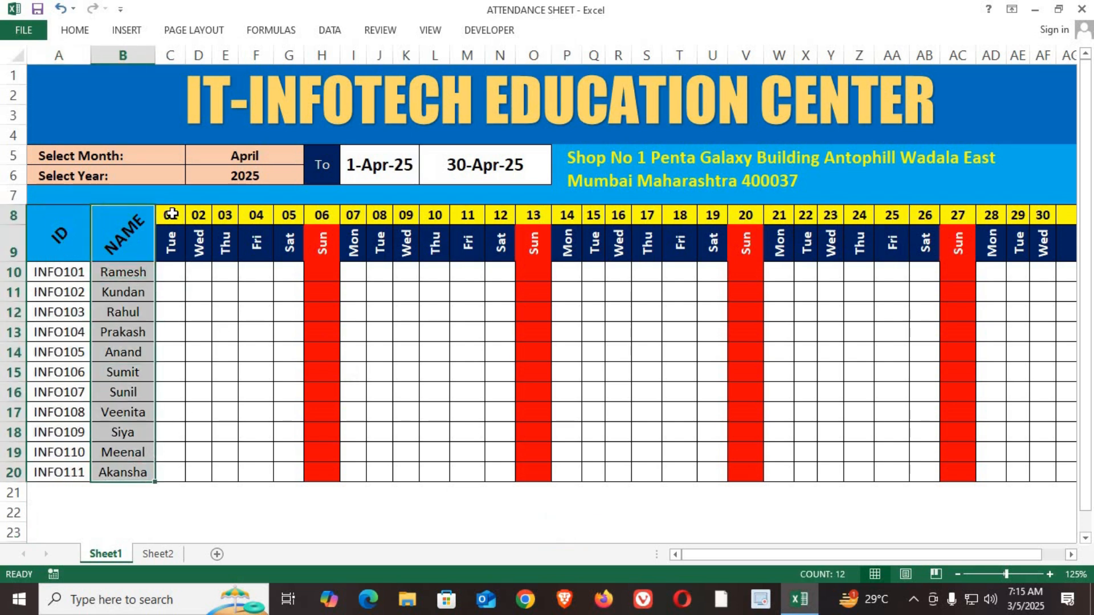
{"action": "left_click_drag", "start_coordinate": [172, 214], "coordinate": [1051, 221]}
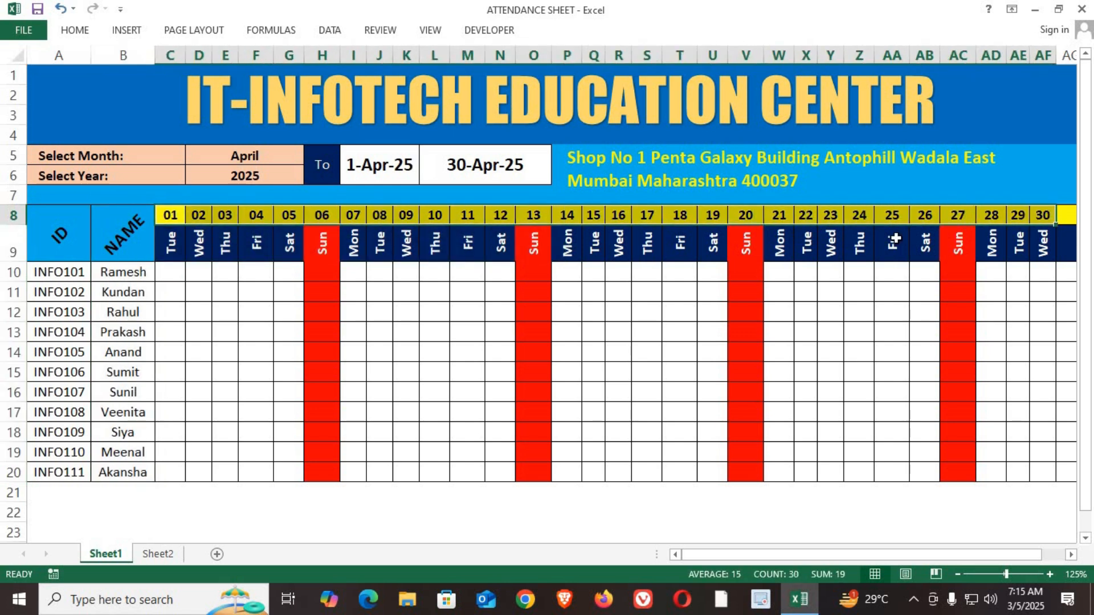
Step: Set the attendance sheet's month to January
{"action": "left_click", "coordinate": [265, 159]}
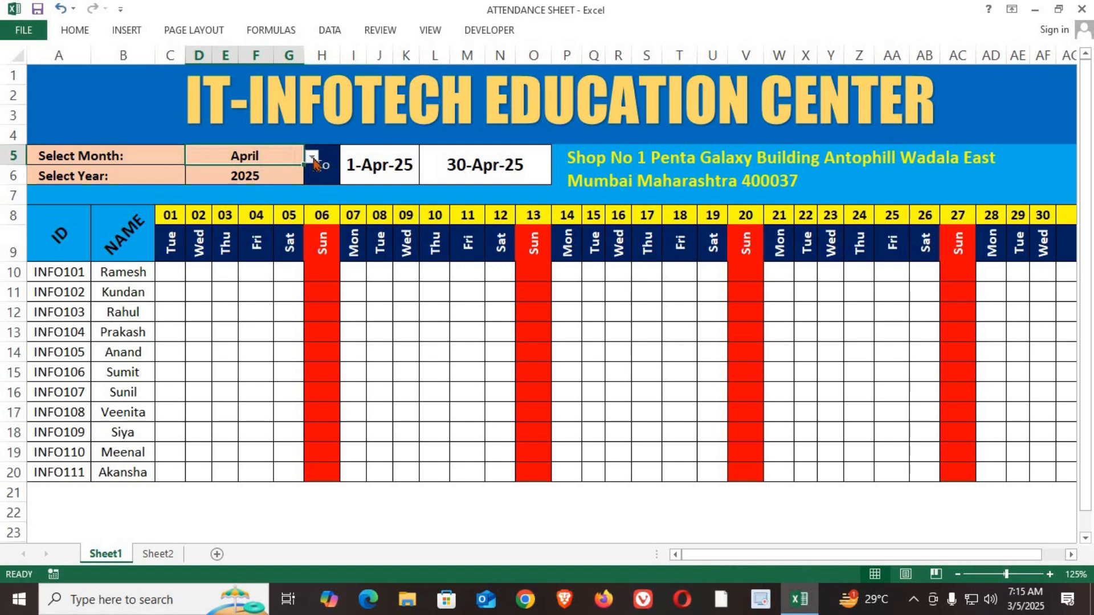
{"action": "left_click", "coordinate": [311, 159]}
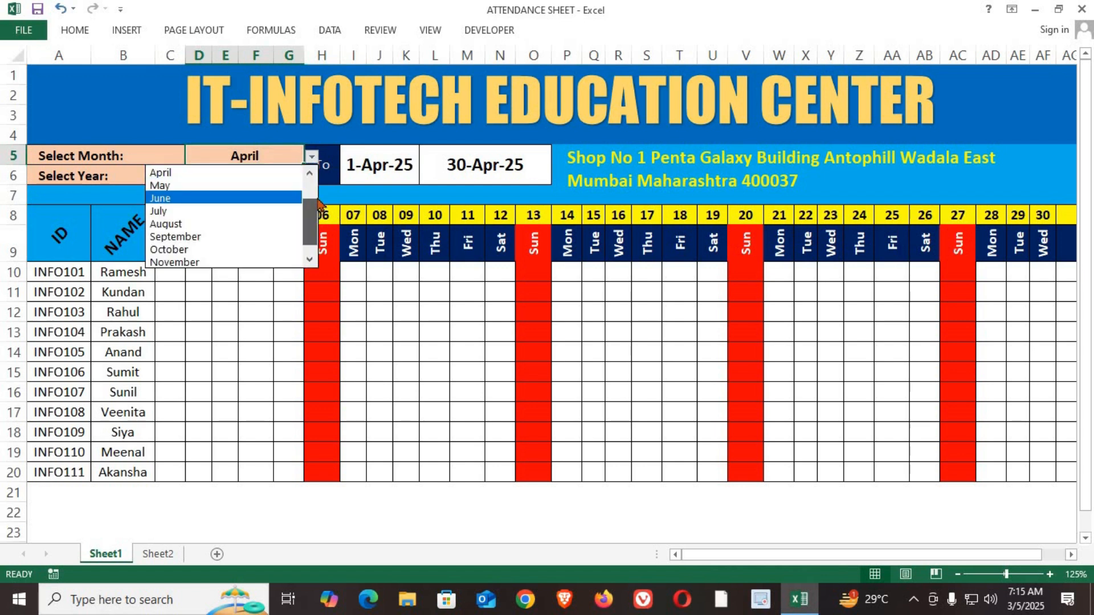
{"action": "scroll", "coordinate": [196, 186], "scroll_direction": "up", "scroll_amount": 1}
{"action": "left_click", "coordinate": [168, 172]}
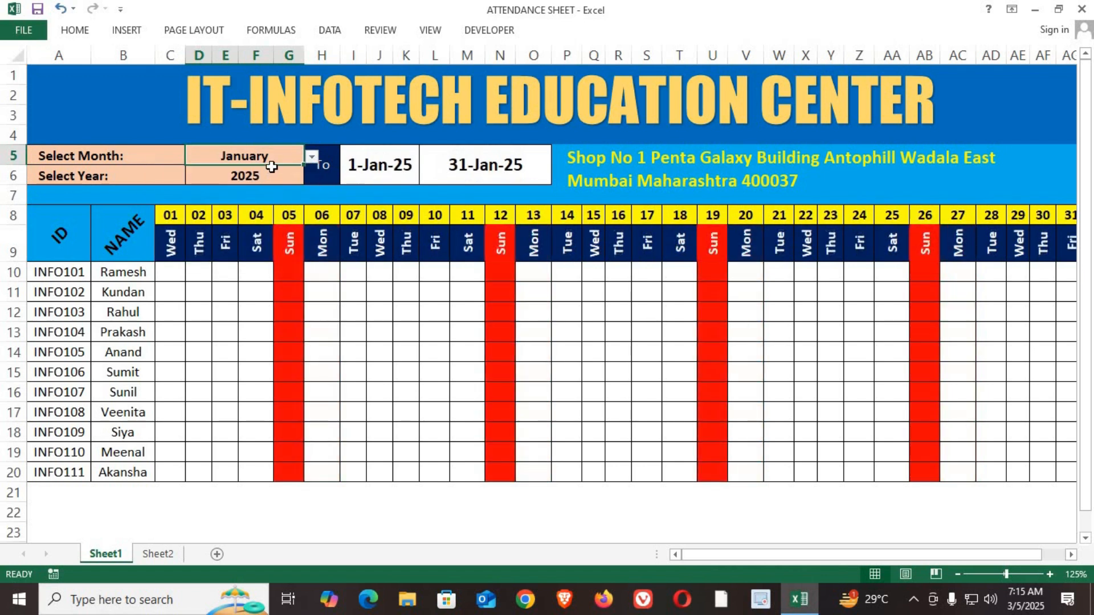
Step: Review the period start and end dates, the date numbers and the weekday row for January 2025
{"action": "left_click", "coordinate": [374, 171]}
{"action": "left_click", "coordinate": [482, 174]}
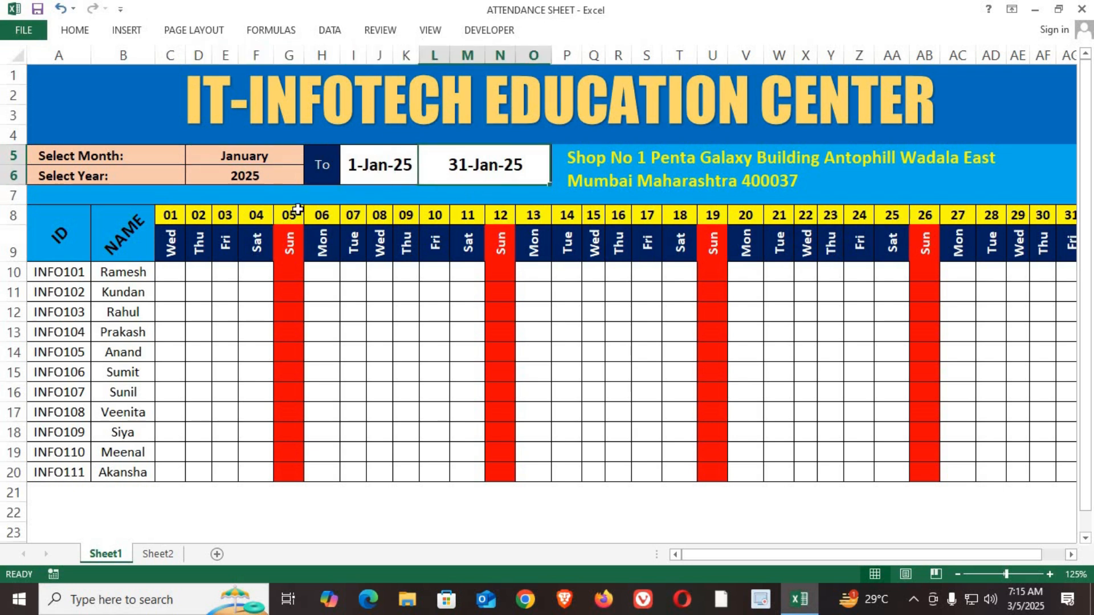
{"action": "left_click", "coordinate": [166, 213]}
{"action": "left_click_drag", "start_coordinate": [497, 233], "coordinate": [1071, 212]}
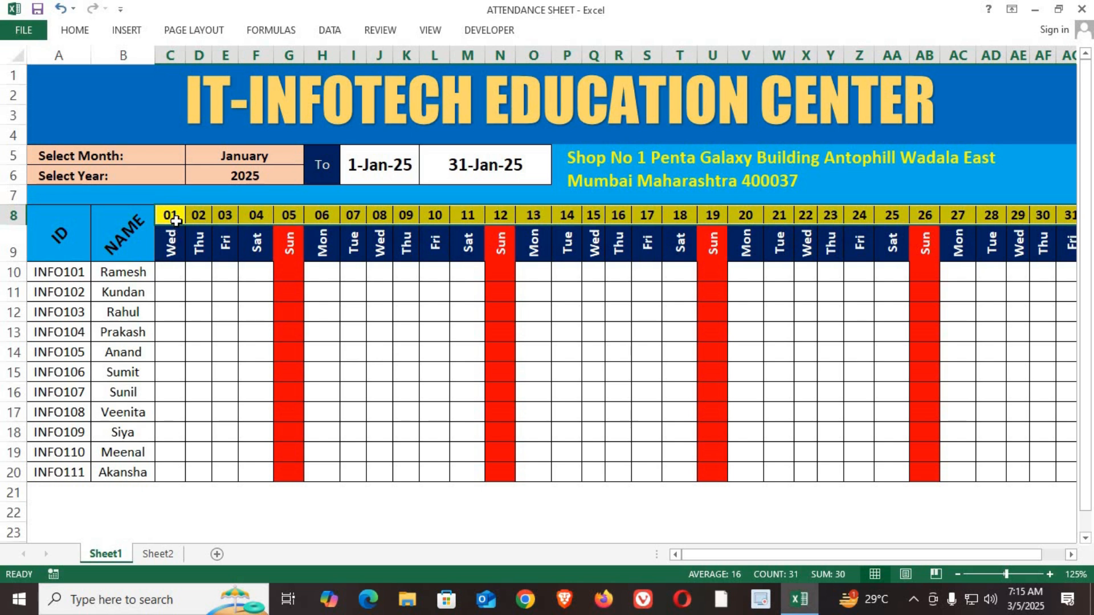
{"action": "left_click", "coordinate": [172, 244]}
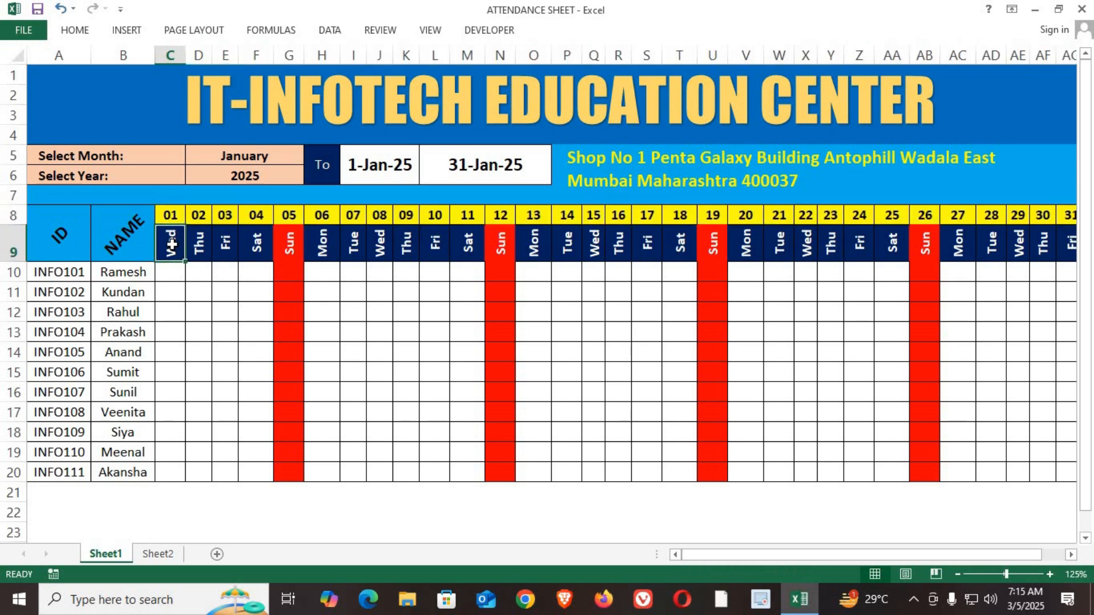
{"action": "left_click", "coordinate": [173, 216]}
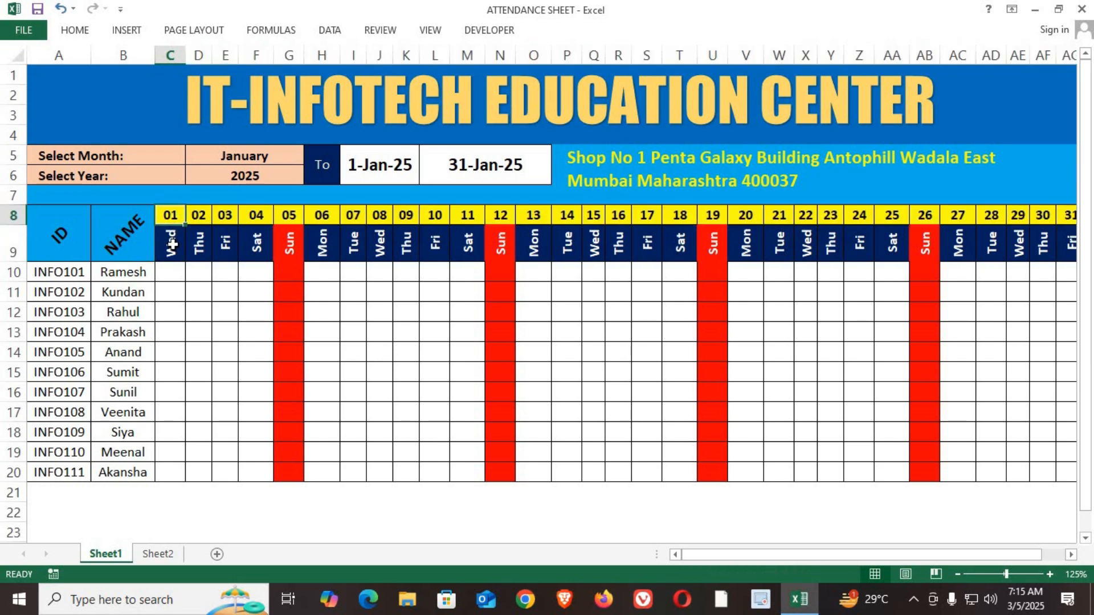
{"action": "left_click", "coordinate": [172, 244]}
{"action": "left_click", "coordinate": [205, 245]}
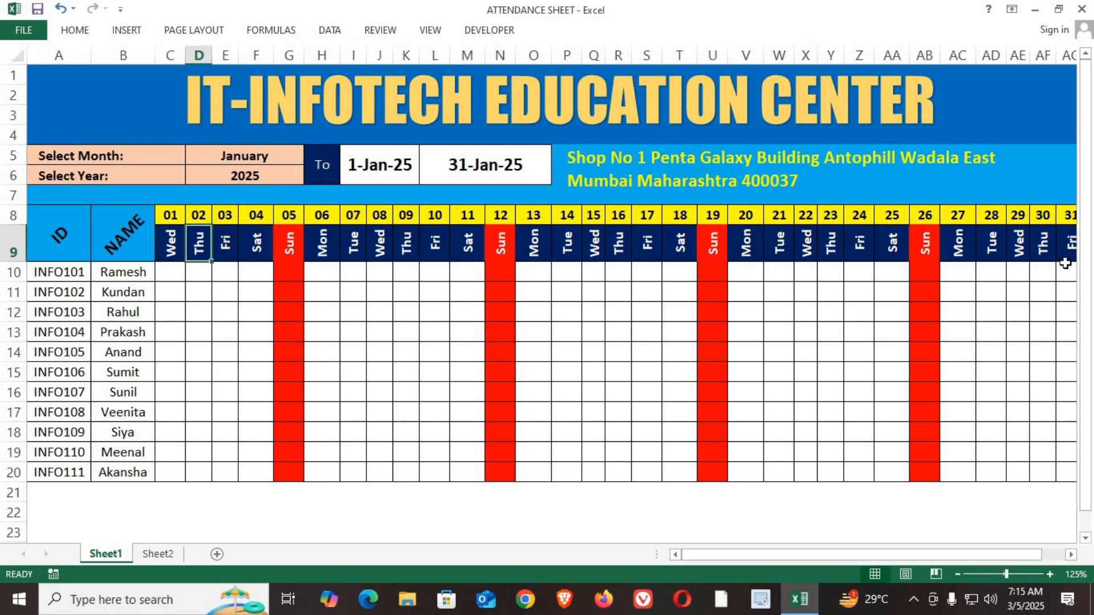
Step: Change the selected month to February
{"action": "left_click", "coordinate": [232, 151]}
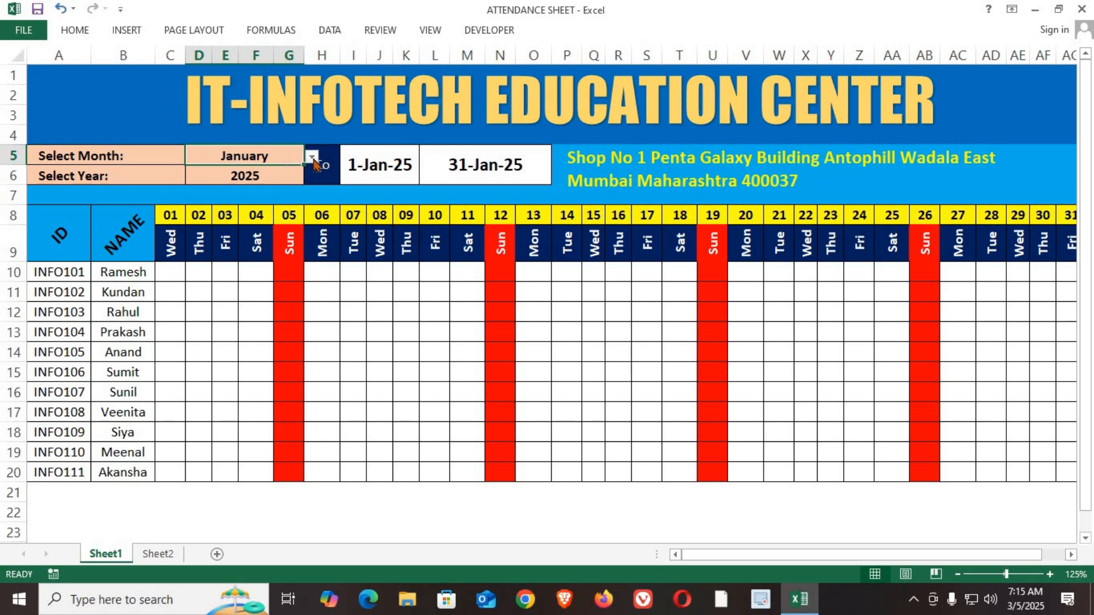
{"action": "left_click", "coordinate": [312, 159]}
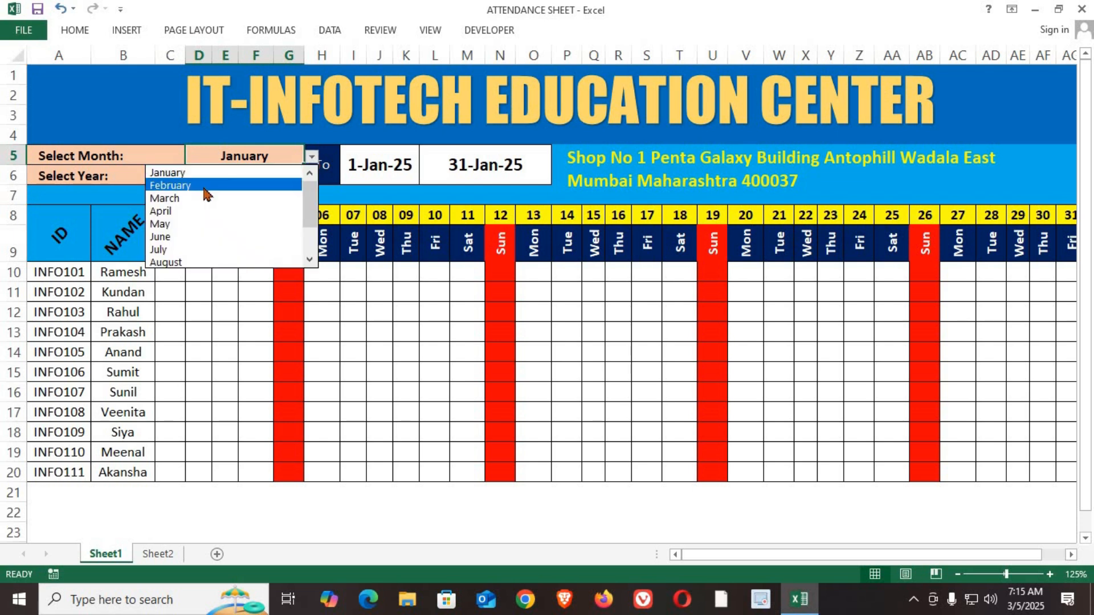
{"action": "left_click", "coordinate": [204, 188]}
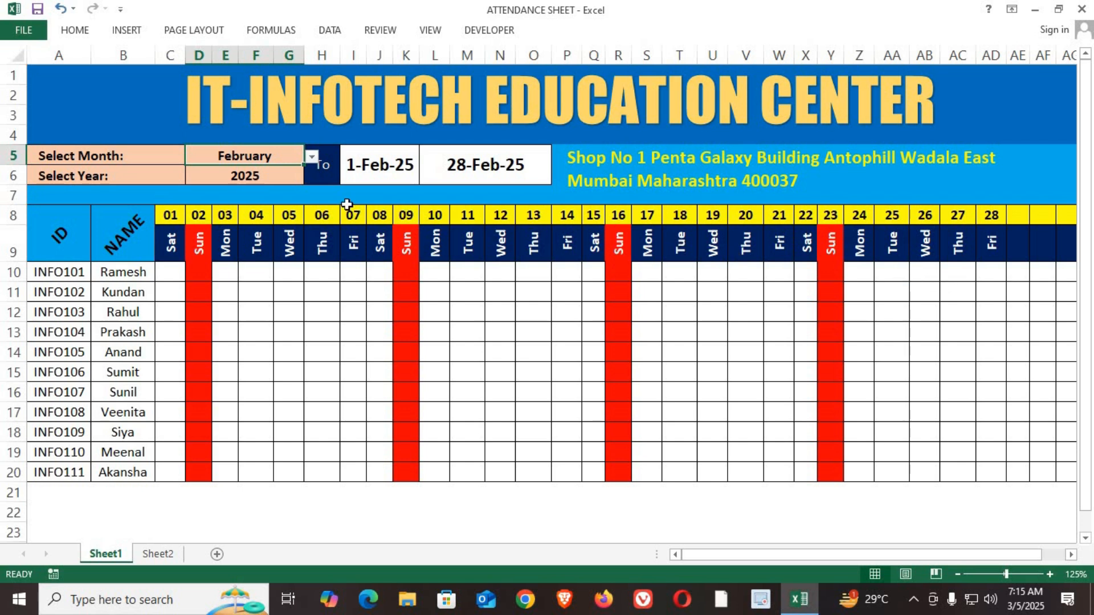
Step: Switch the year through 2026 and 2027 to 2028, keeping February as the month
{"action": "left_click", "coordinate": [290, 180]}
{"action": "left_click", "coordinate": [312, 179]}
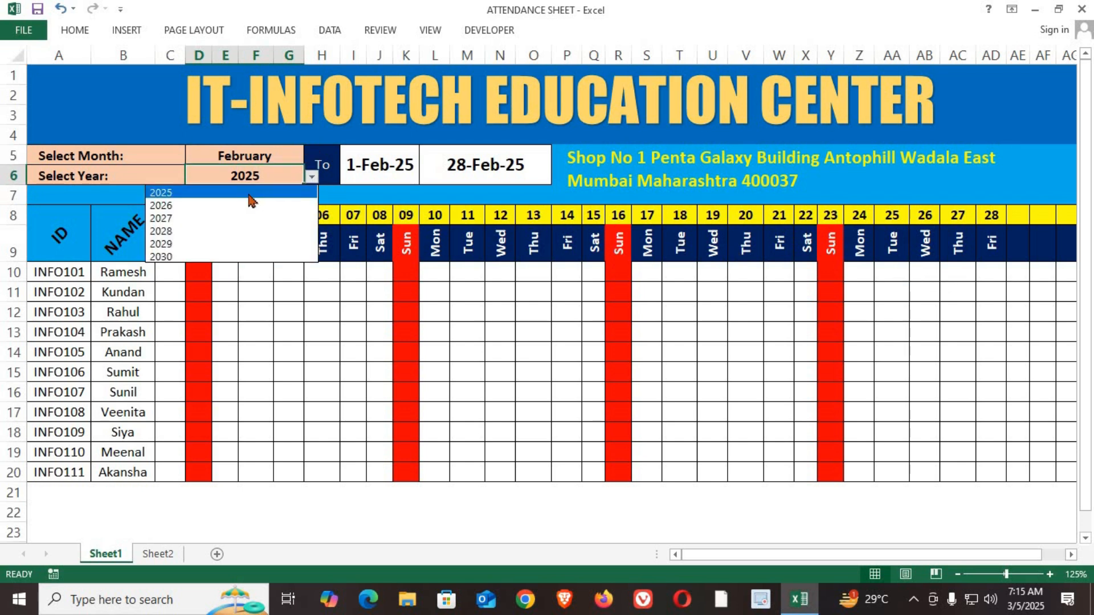
{"action": "left_click", "coordinate": [245, 206]}
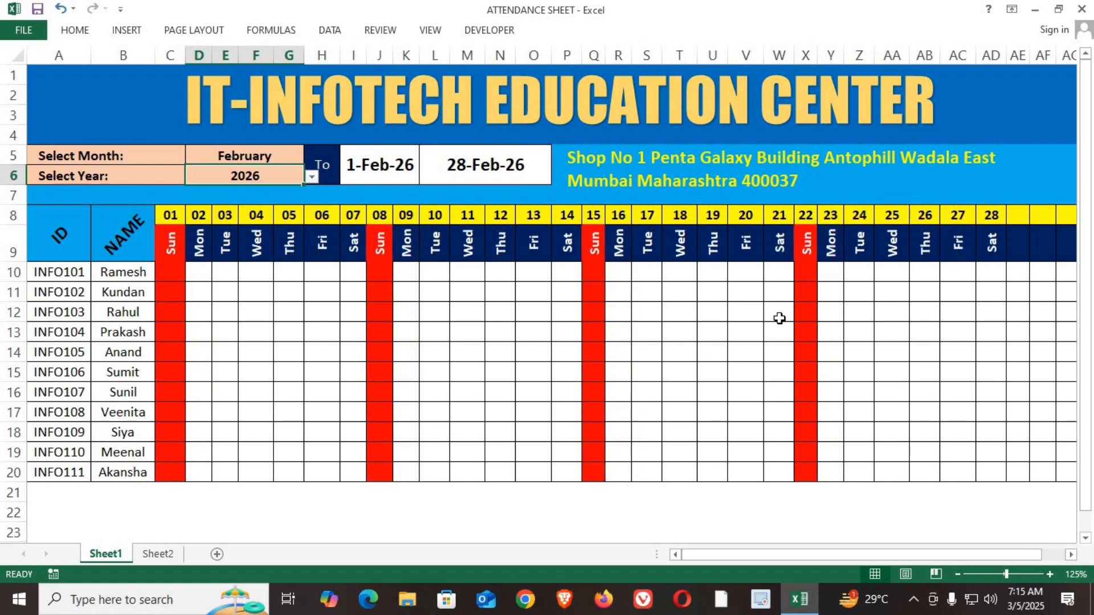
{"action": "left_click", "coordinate": [311, 178]}
{"action": "left_click", "coordinate": [264, 215]}
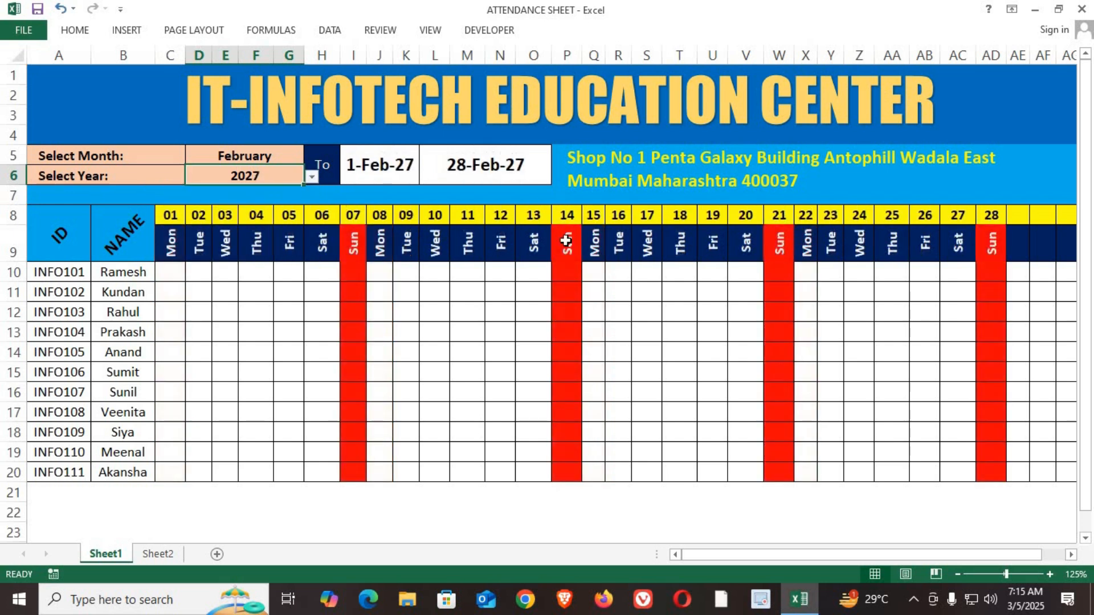
{"action": "left_click", "coordinate": [312, 178]}
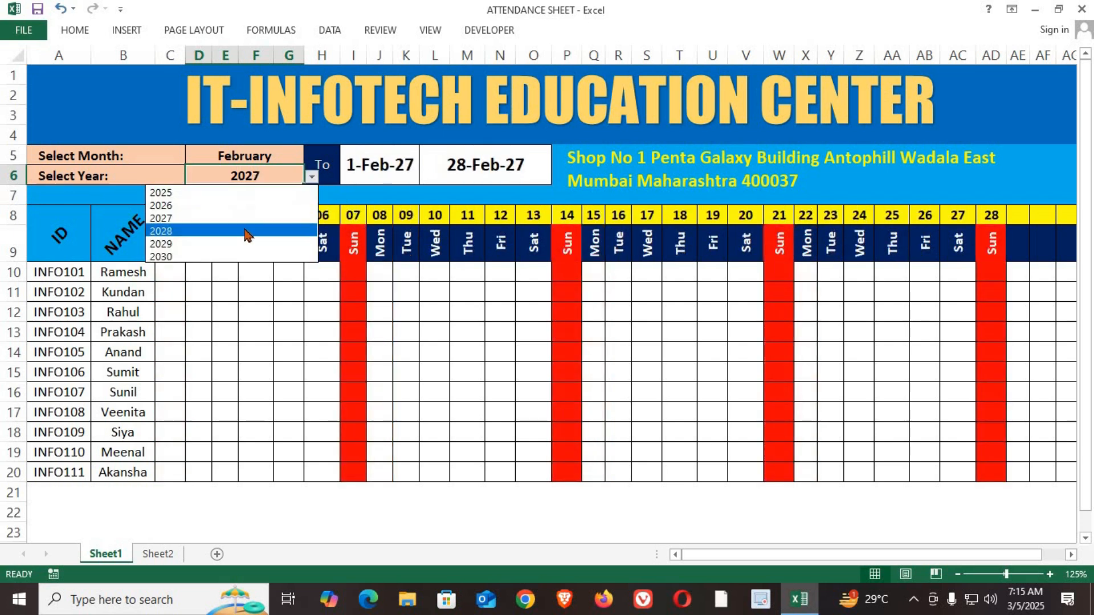
{"action": "left_click", "coordinate": [247, 231]}
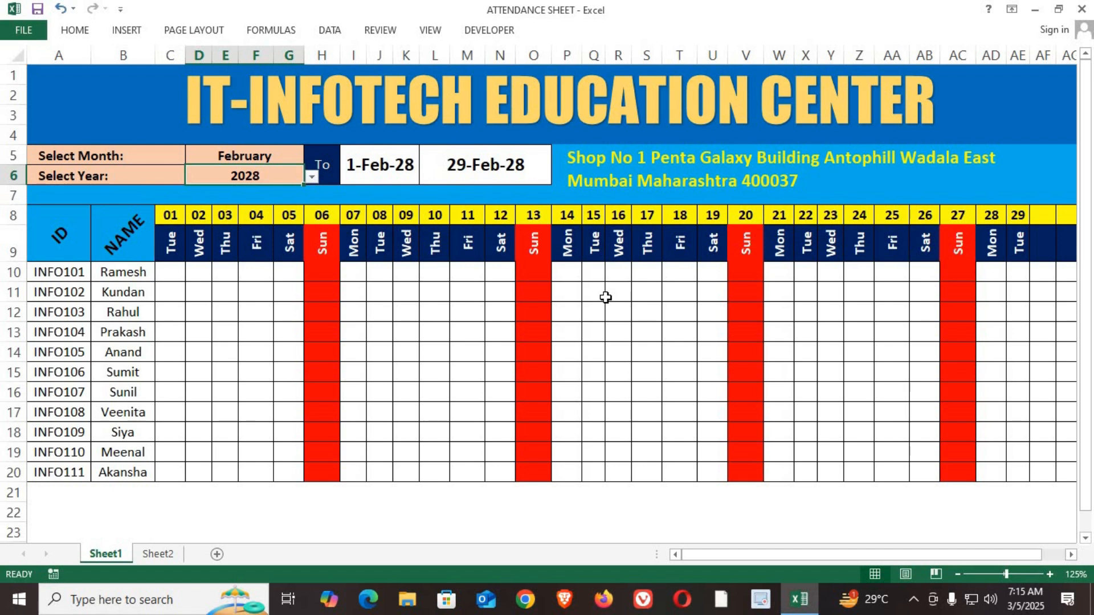
{"action": "left_click", "coordinate": [313, 179]}
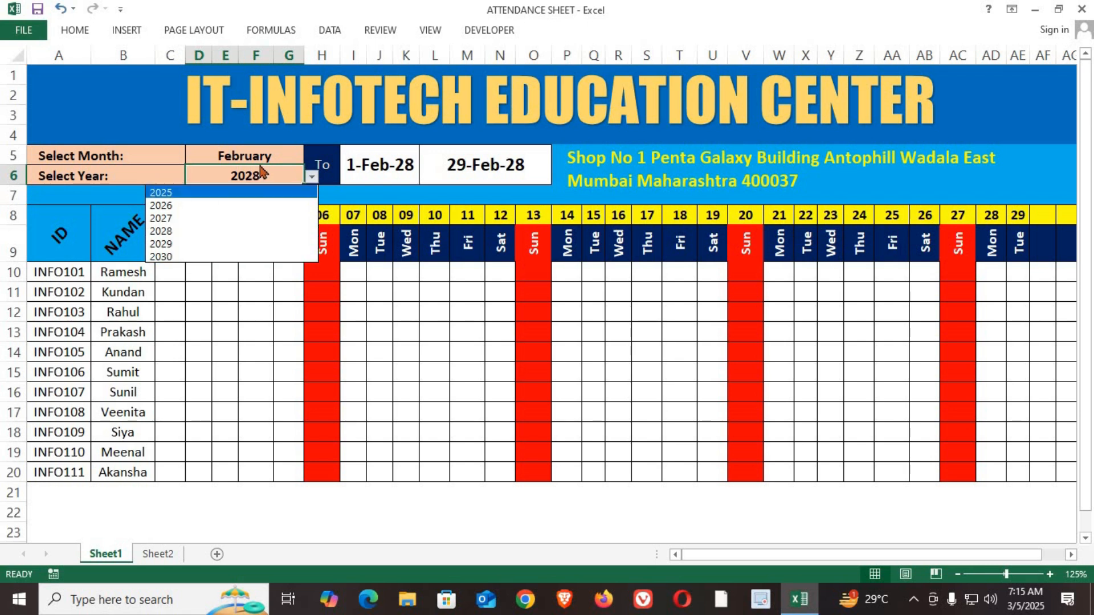
{"action": "left_click", "coordinate": [211, 294]}
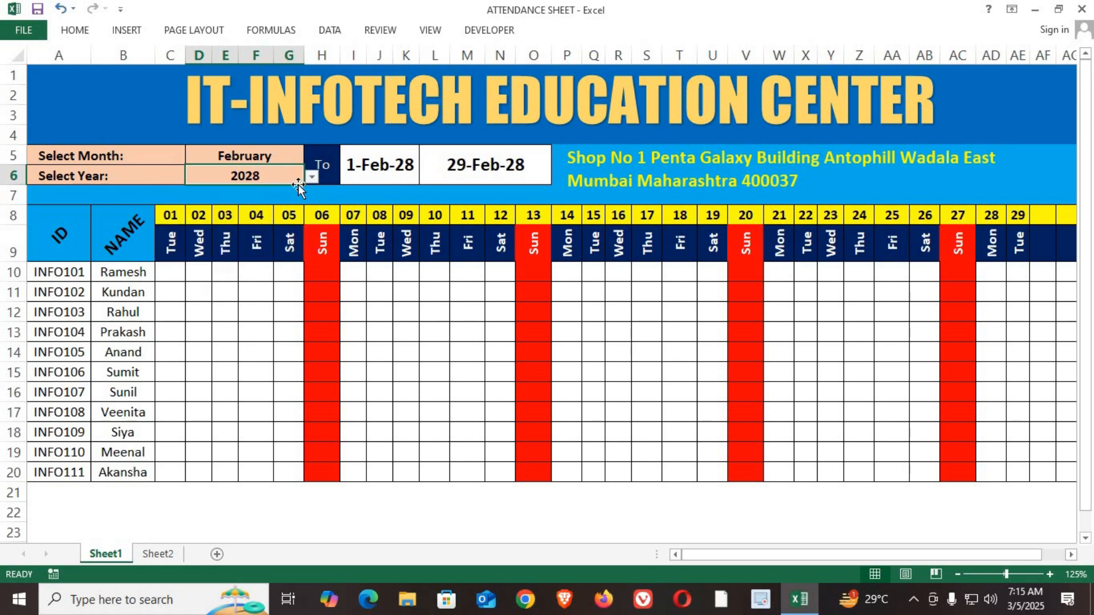
Step: Reselect February as the month and check the date row for February 2028
{"action": "left_click", "coordinate": [277, 159]}
{"action": "left_click", "coordinate": [311, 156]}
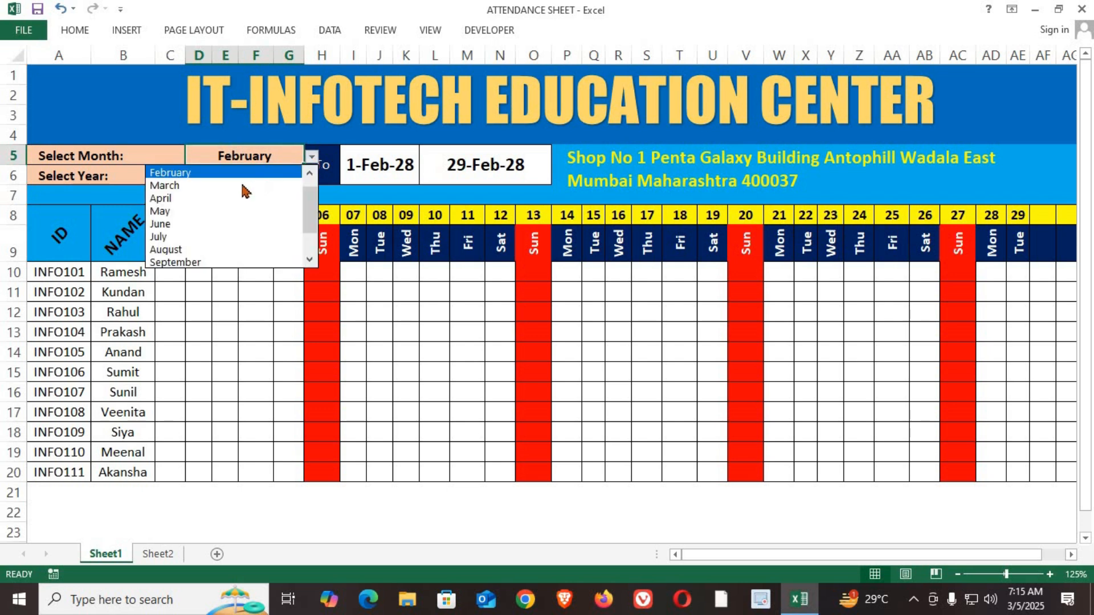
{"action": "scroll", "coordinate": [315, 195], "scroll_direction": "up", "scroll_amount": 1}
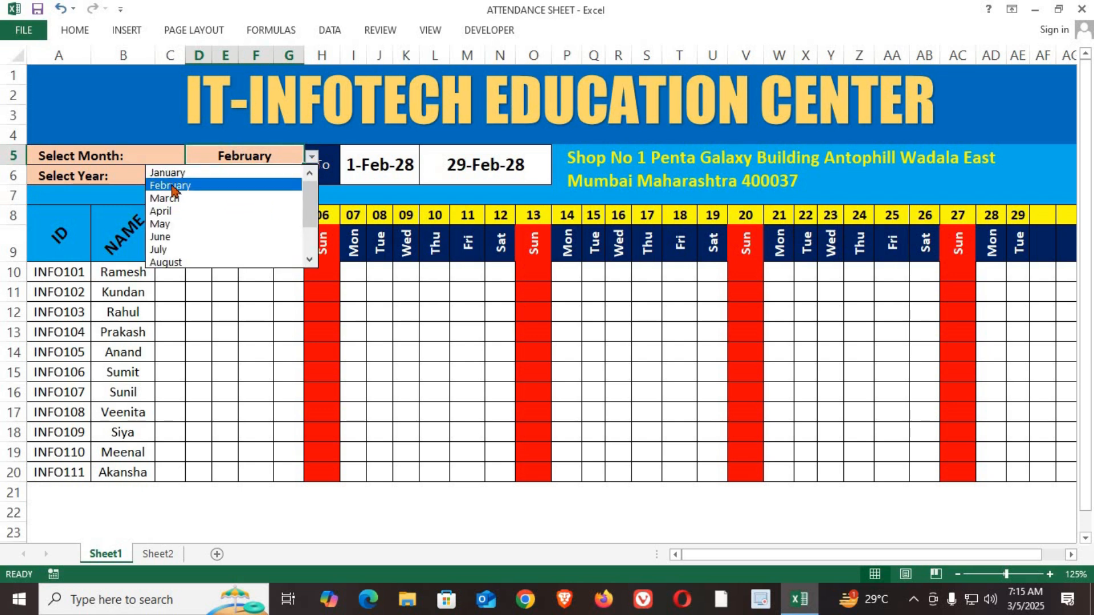
{"action": "left_click", "coordinate": [174, 185]}
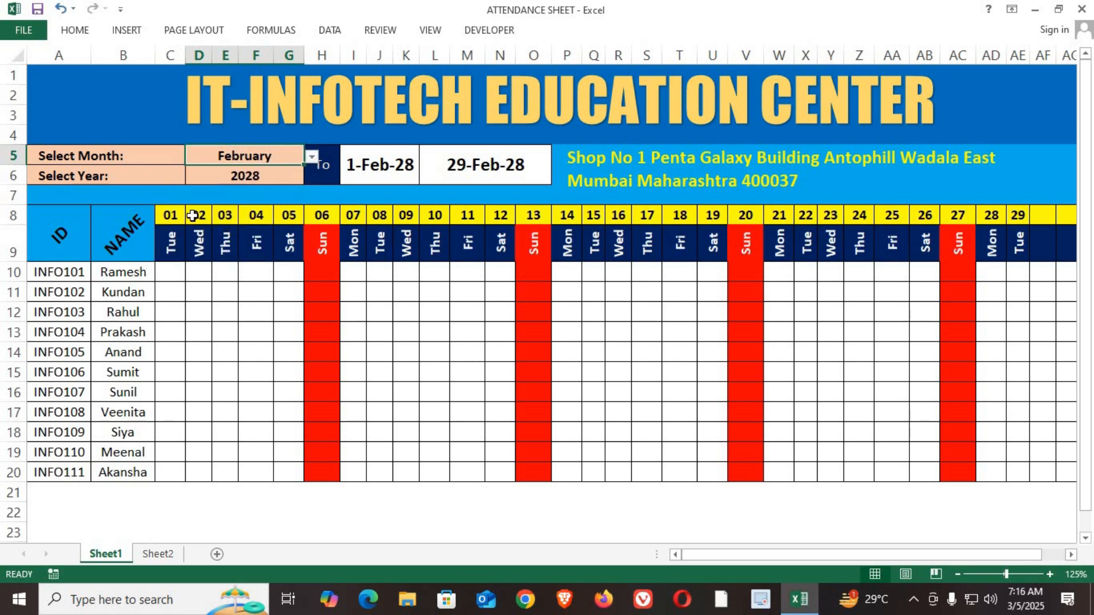
{"action": "left_click", "coordinate": [276, 180]}
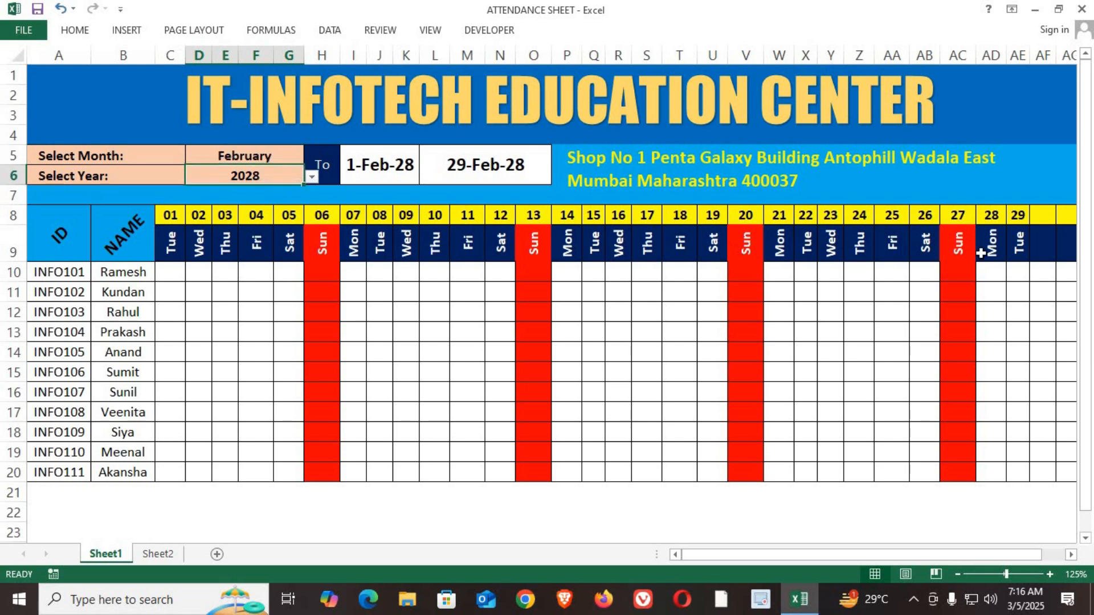
{"action": "left_click_drag", "start_coordinate": [1018, 217], "coordinate": [225, 215]}
Step: Set the selected year back to 2025
{"action": "left_click", "coordinate": [282, 171]}
{"action": "left_click", "coordinate": [312, 177]}
{"action": "left_click", "coordinate": [257, 193]}
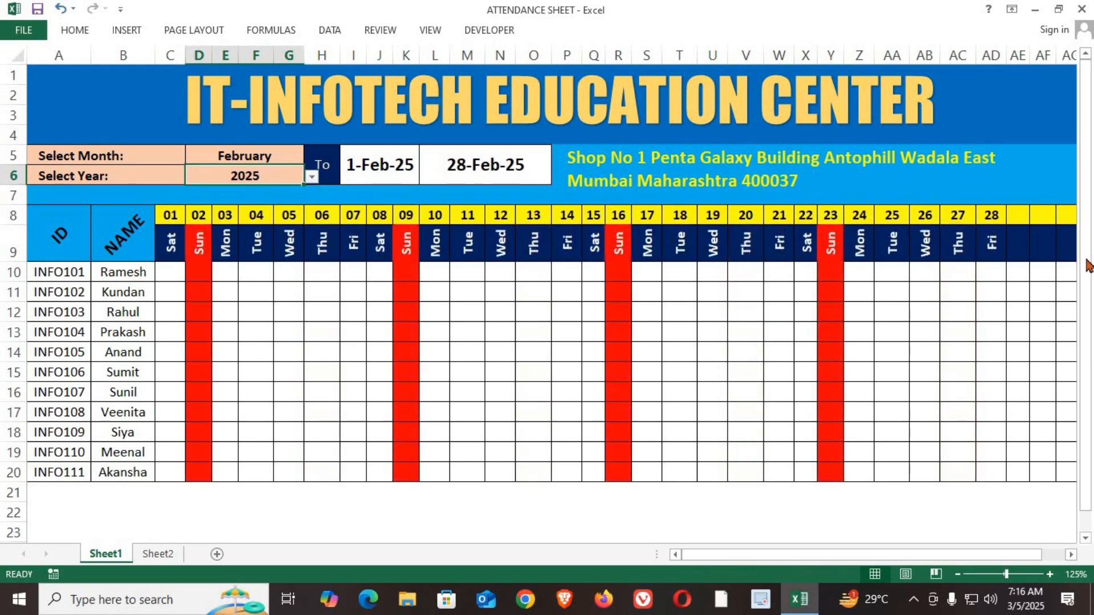
Step: Examine the period dates, the date and weekday rows, and the red Sunday columns for February 2025
{"action": "left_click", "coordinate": [989, 217]}
{"action": "left_click_drag", "start_coordinate": [989, 250], "coordinate": [168, 246]}
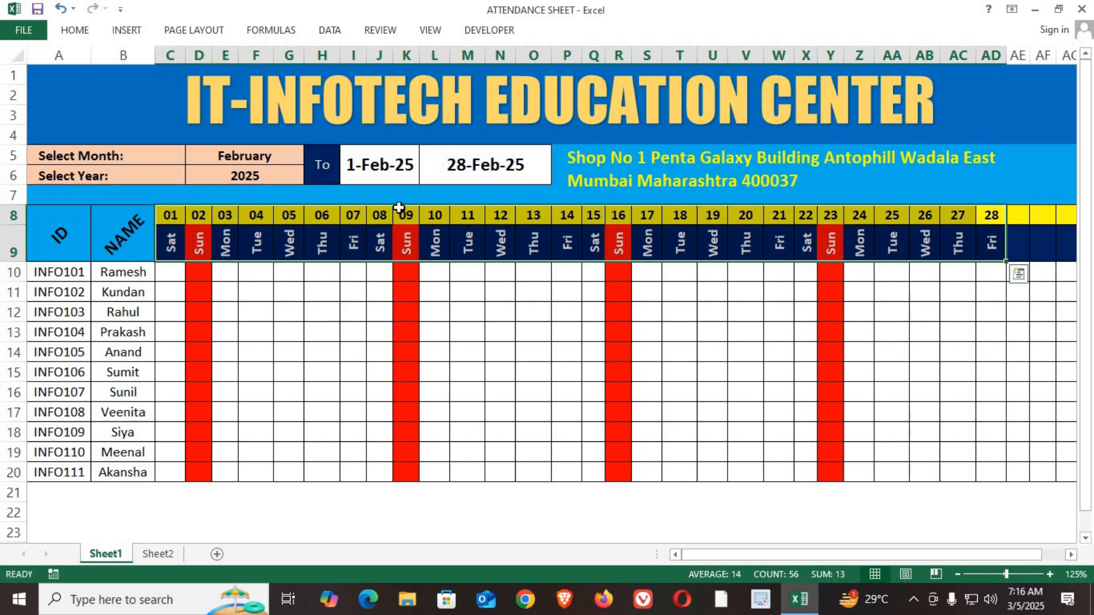
{"action": "left_click", "coordinate": [418, 179]}
{"action": "left_click", "coordinate": [491, 173]}
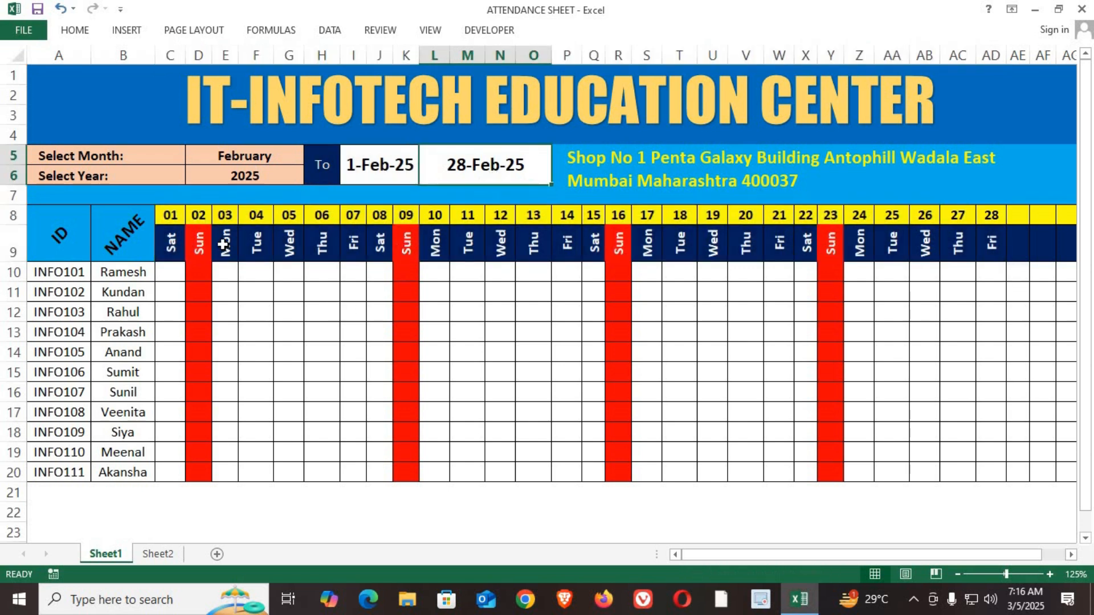
{"action": "left_click_drag", "start_coordinate": [169, 215], "coordinate": [988, 215]}
{"action": "left_click_drag", "start_coordinate": [171, 245], "coordinate": [991, 251]}
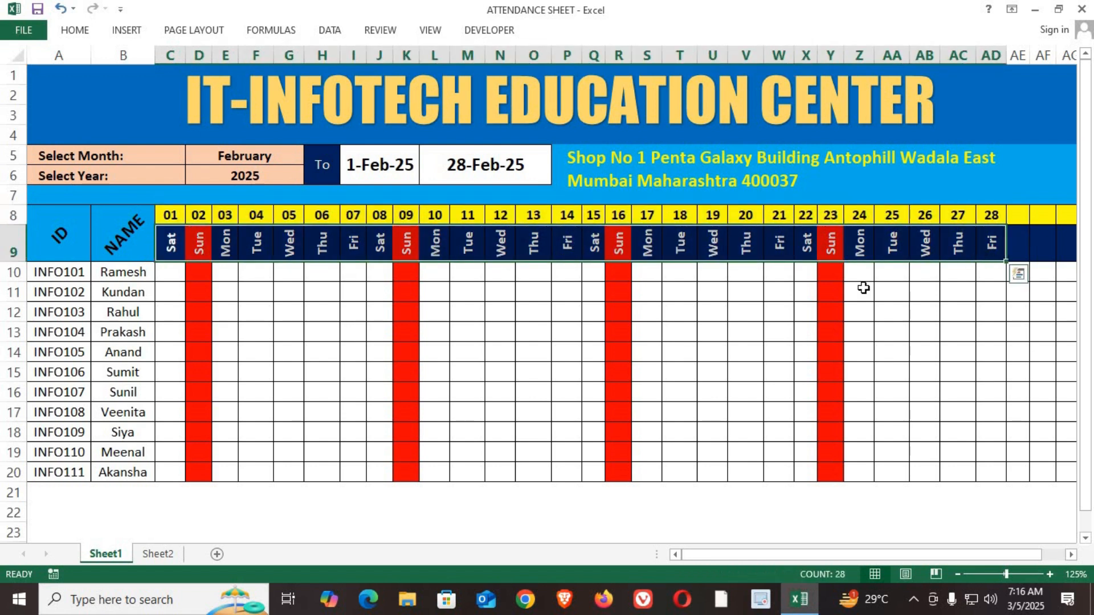
{"action": "left_click", "coordinate": [206, 240]}
{"action": "left_click", "coordinate": [198, 334]}
{"action": "left_click", "coordinate": [201, 393]}
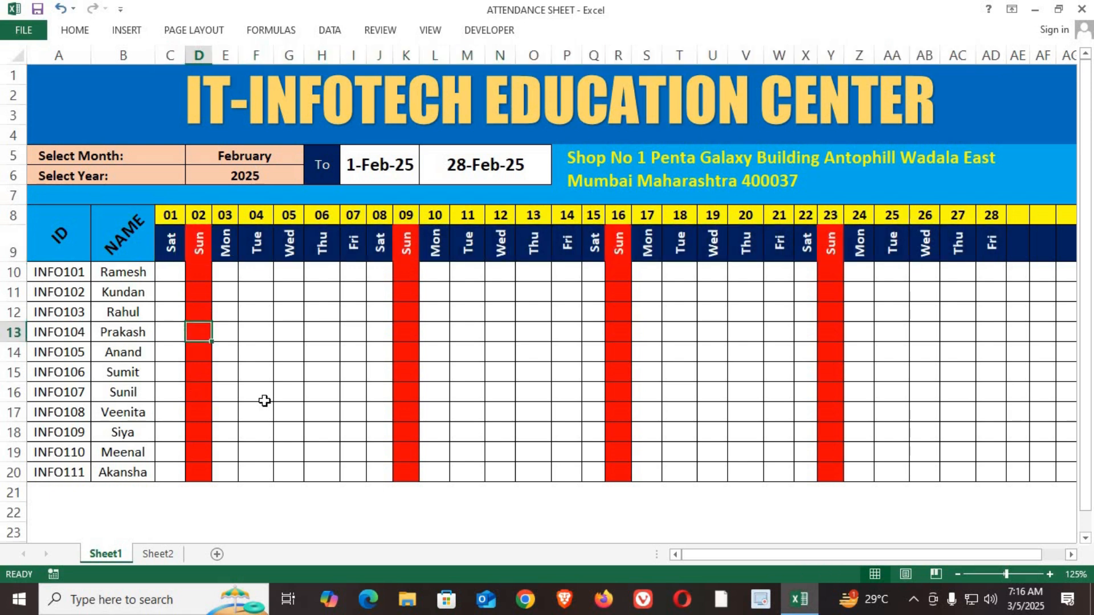
{"action": "left_click", "coordinate": [402, 239]}
{"action": "left_click_drag", "start_coordinate": [406, 314], "coordinate": [406, 332]}
{"action": "left_click", "coordinate": [406, 375]}
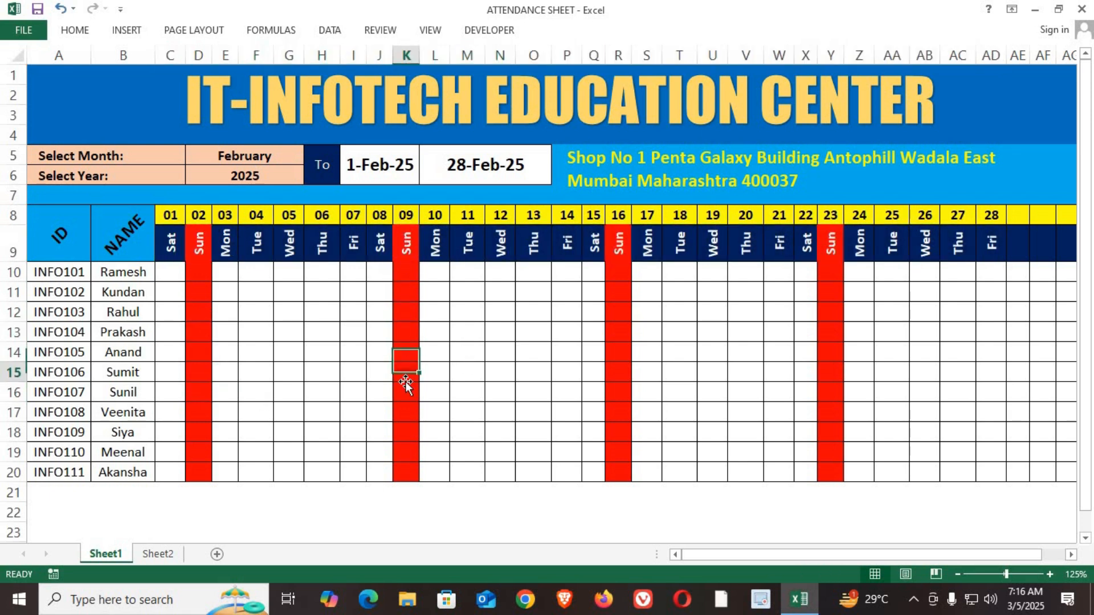
Step: Change the selected month to March and after that to June
{"action": "left_click", "coordinate": [269, 172]}
{"action": "left_click", "coordinate": [285, 155]}
{"action": "left_click", "coordinate": [311, 156]}
{"action": "left_click", "coordinate": [256, 186]}
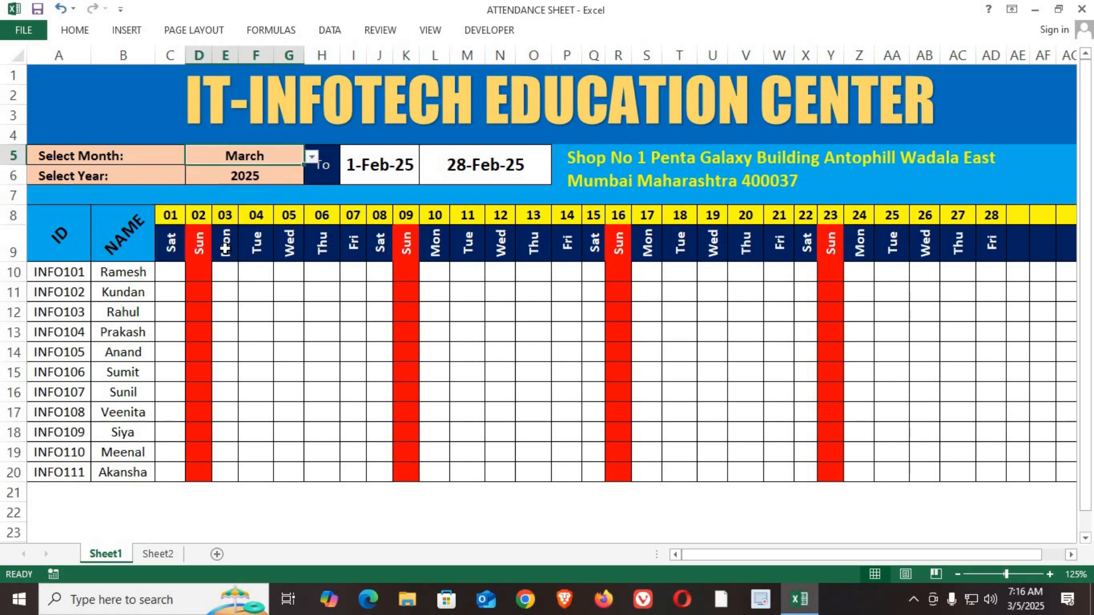
{"action": "left_click", "coordinate": [312, 157]}
{"action": "left_click", "coordinate": [288, 215]}
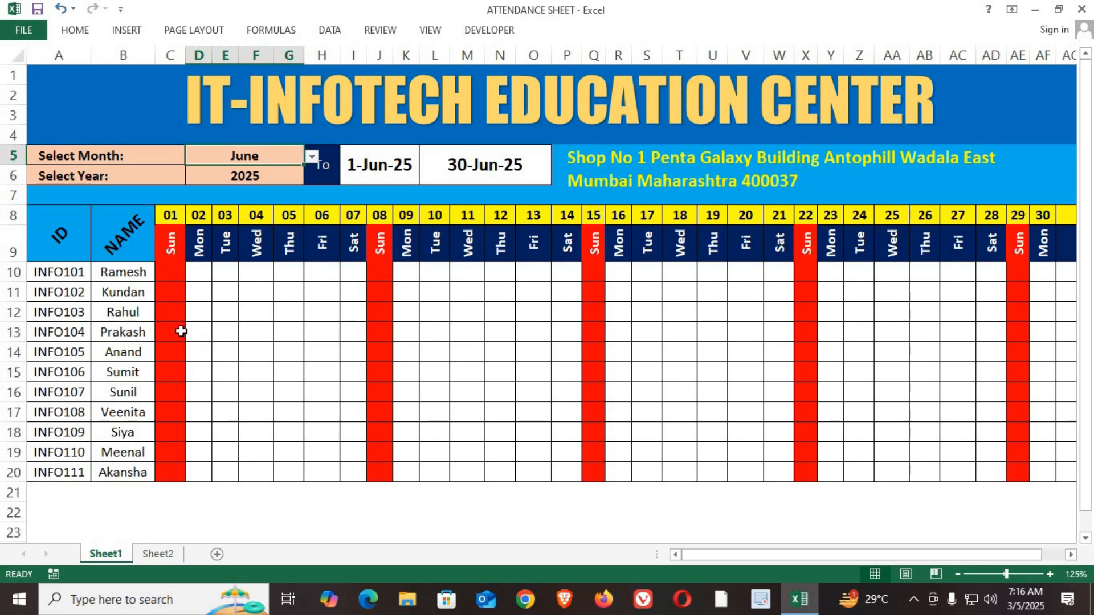
Step: Try to enter dfgd in the red Sunday cell C12 for 1 June and discard the entry
{"action": "left_click", "coordinate": [175, 308]}
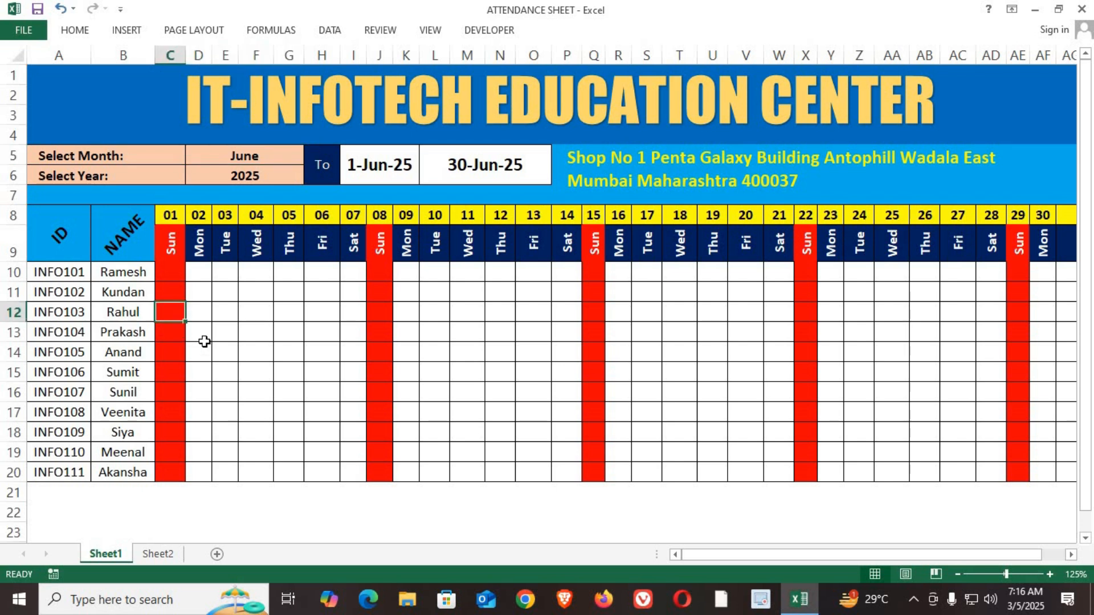
{"action": "type", "text": "dfgd"}
{"action": "key", "text": "Return"}
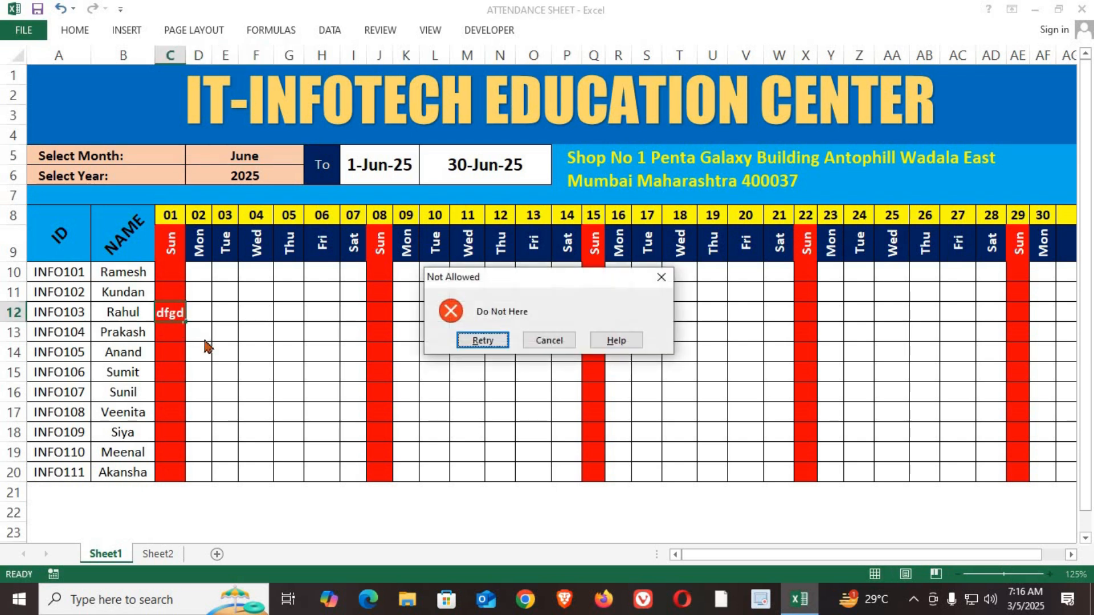
{"action": "left_click", "coordinate": [538, 342]}
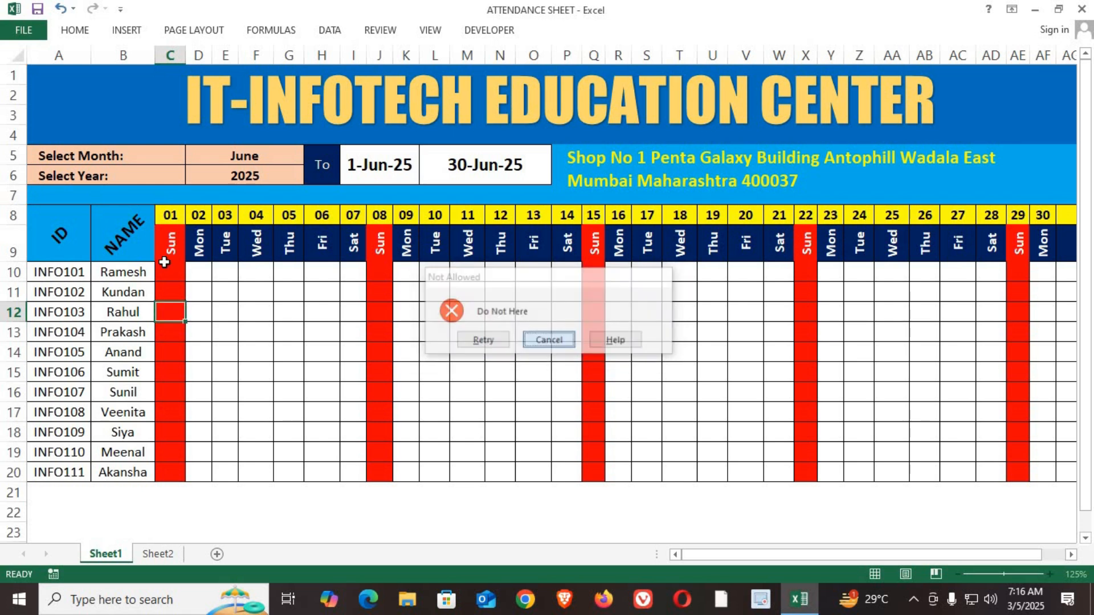
Step: Try to enter 66 in J12 and ee in J16 of the 8 June Sunday column, discarding both entries
{"action": "left_click", "coordinate": [368, 308]}
{"action": "type", "text": "66"}
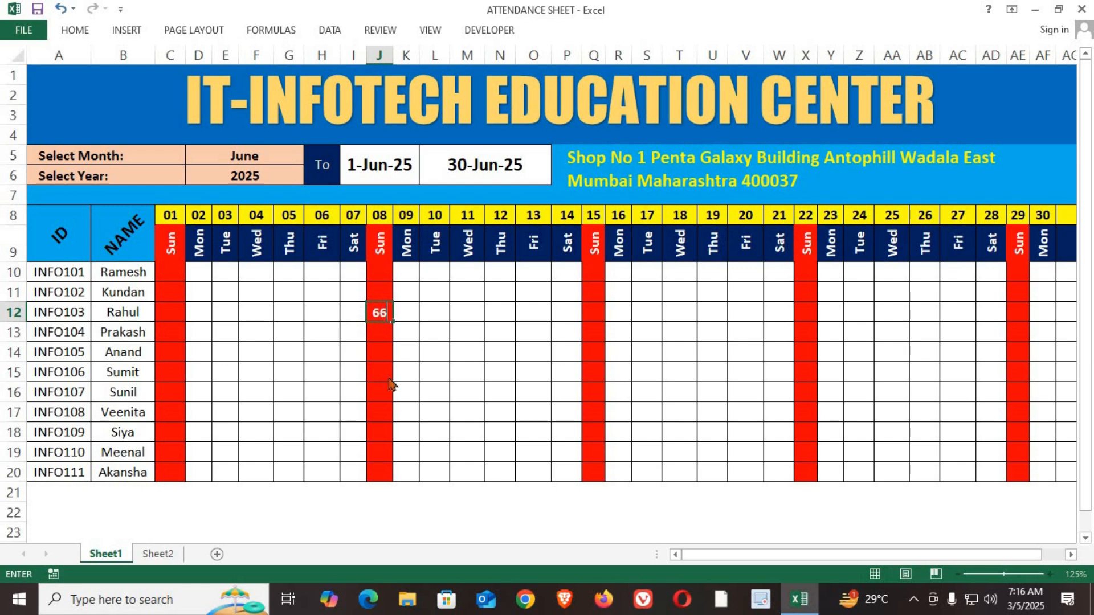
{"action": "key", "text": "Return"}
{"action": "left_click", "coordinate": [538, 342]}
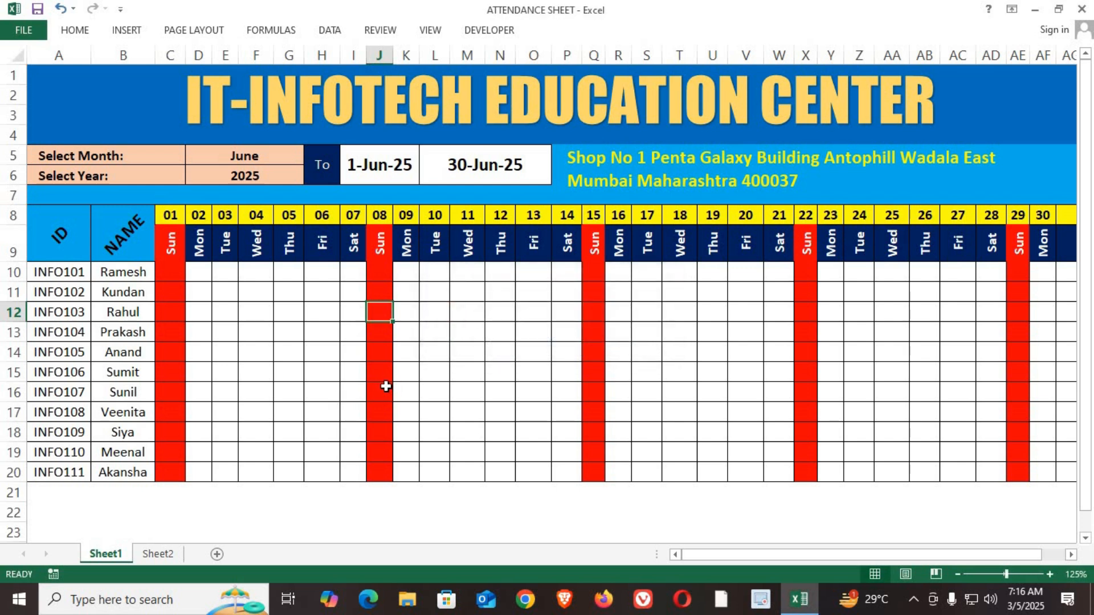
{"action": "left_click", "coordinate": [385, 386]}
{"action": "type", "text": "ee"}
{"action": "key", "text": "Return"}
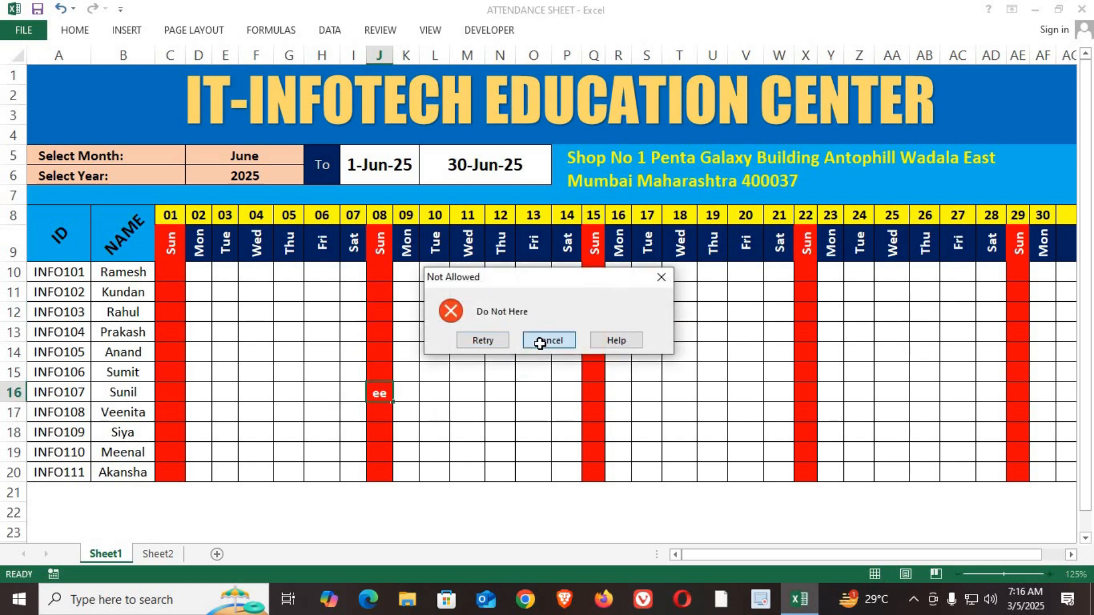
{"action": "left_click", "coordinate": [539, 342]}
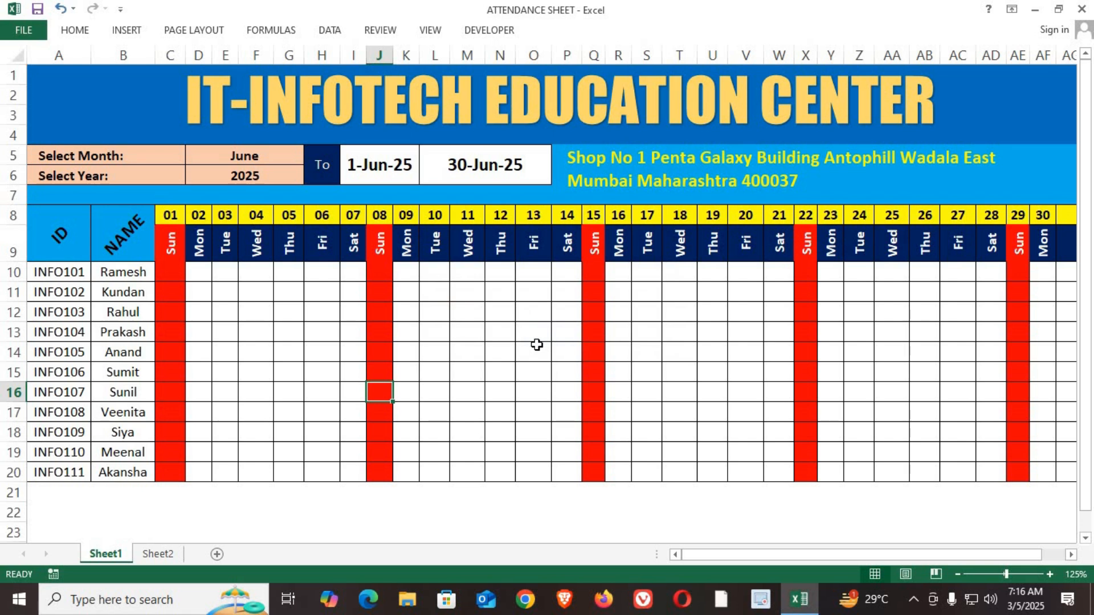
{"action": "left_click_drag", "start_coordinate": [84, 87], "coordinate": [699, 503]}
{"action": "left_click", "coordinate": [701, 507]}
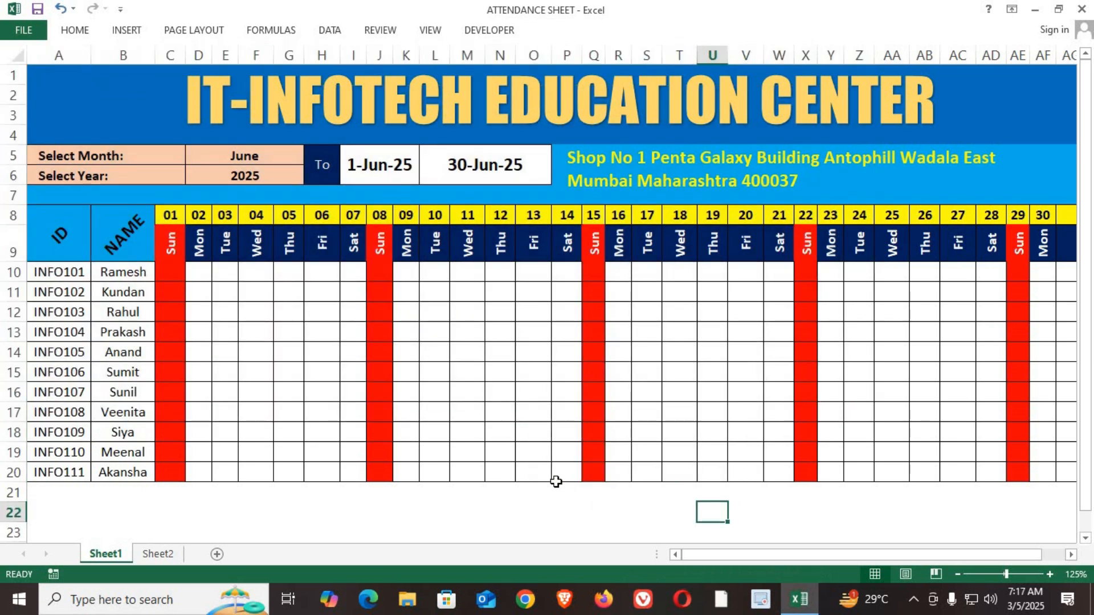
Step: Open a new blank Excel workbook and maximize its window
{"action": "left_click", "coordinate": [807, 609]}
{"action": "right_click", "coordinate": [808, 609]}
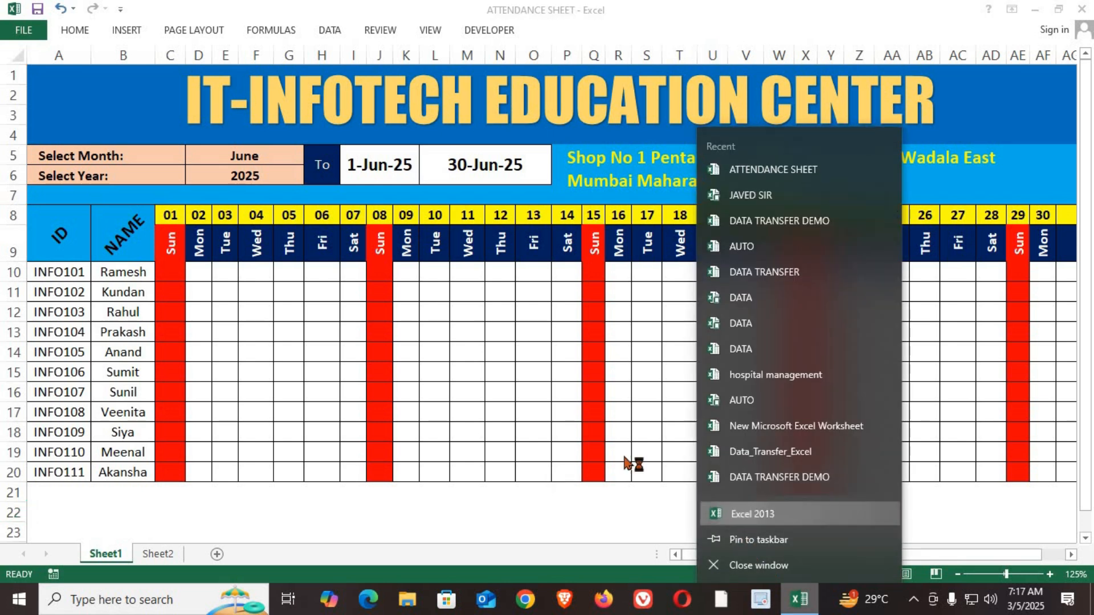
{"action": "left_click", "coordinate": [741, 513]}
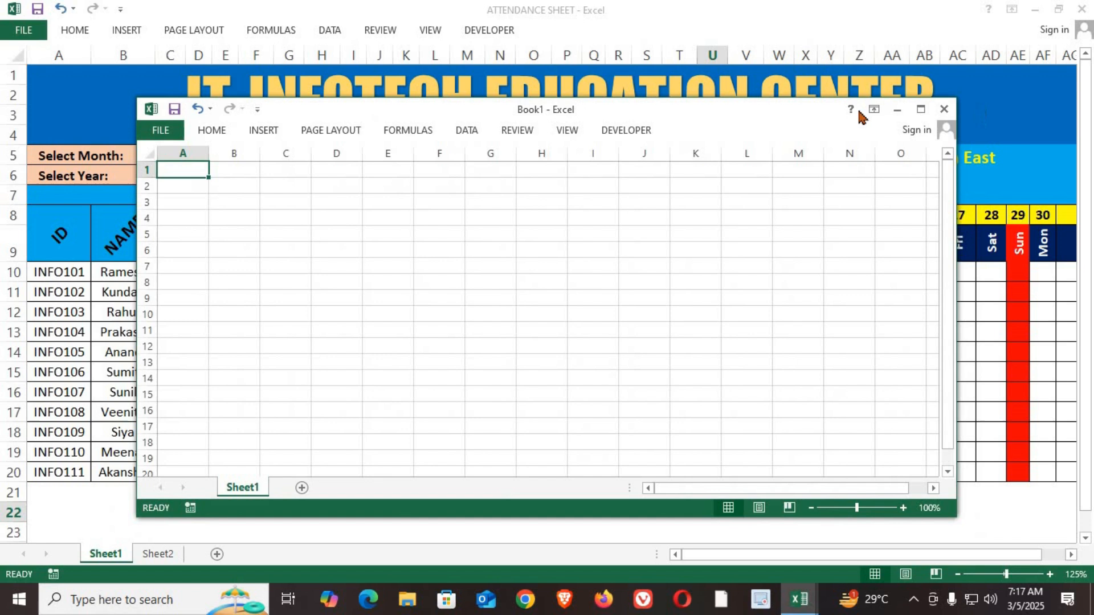
{"action": "left_click", "coordinate": [921, 109]}
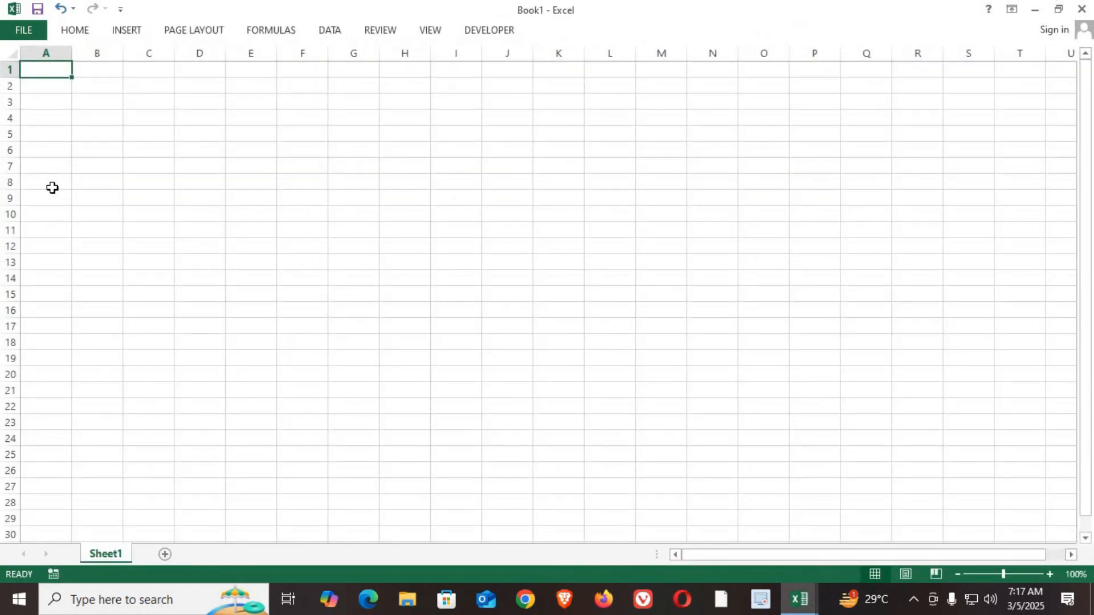
Step: Leave rows 1 to 8 free and enter the column headings ID in A10 and NAME in B10
{"action": "left_click_drag", "start_coordinate": [32, 68], "coordinate": [1016, 188]}
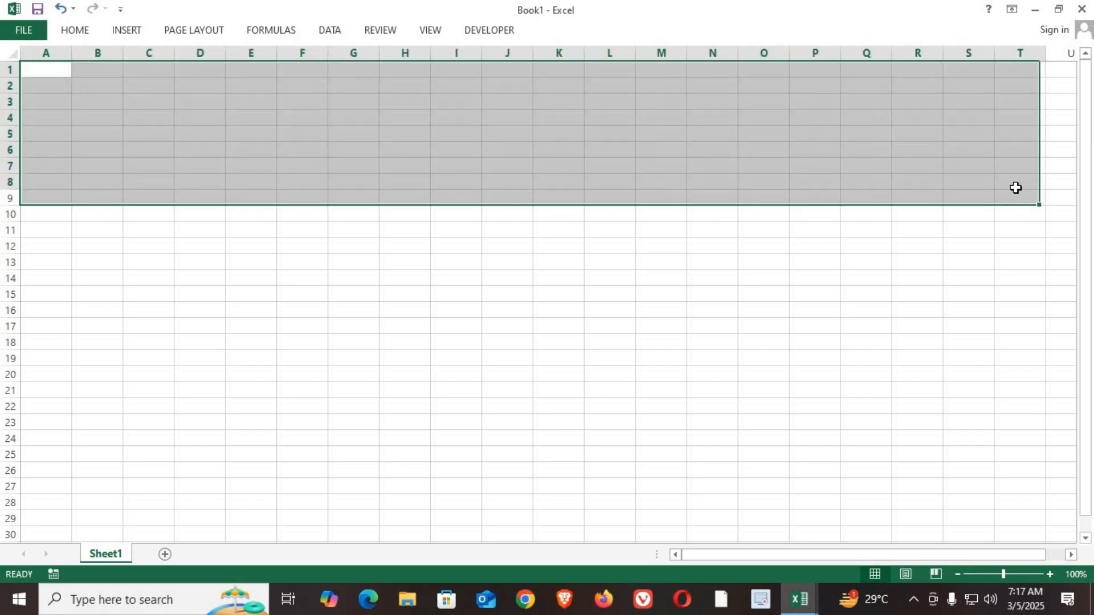
{"action": "left_click", "coordinate": [42, 203]}
{"action": "left_click", "coordinate": [49, 214]}
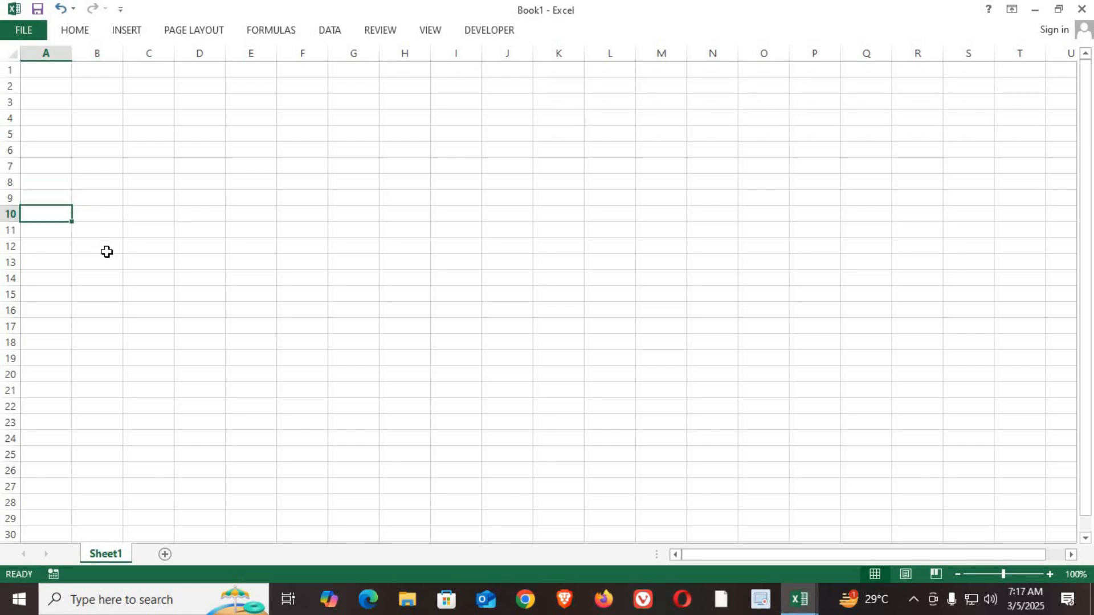
{"action": "type", "text": "i"}
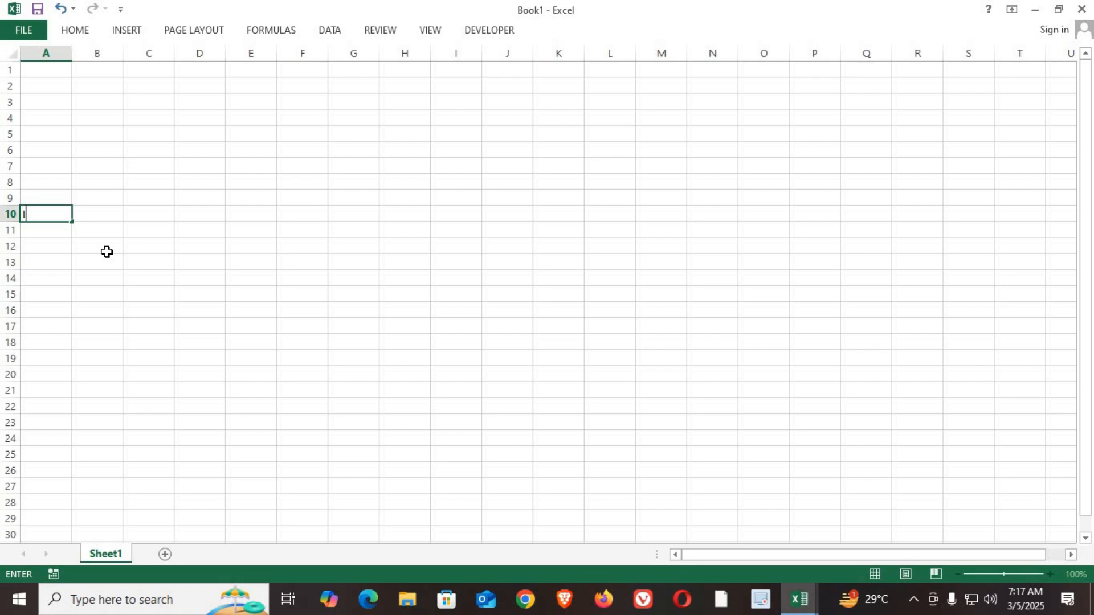
{"action": "key", "text": "Tab"}
{"action": "type", "text": "NA"}
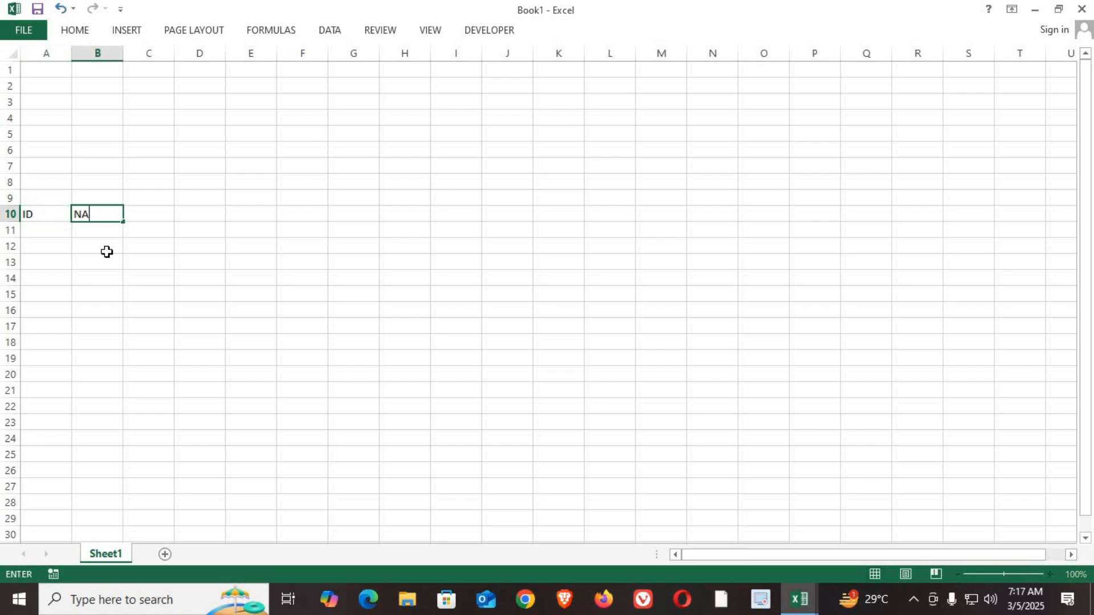
{"action": "key", "text": "Up"}
{"action": "key", "text": "Left"}
{"action": "key", "text": "Down"}
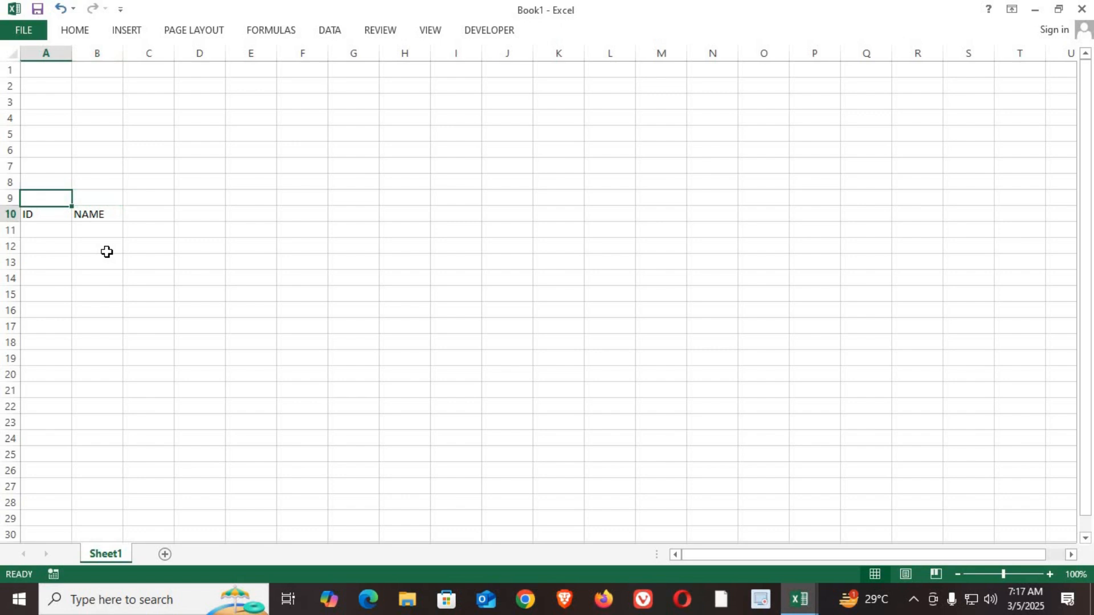
{"action": "key", "text": "Right"}
{"action": "key", "text": "Right"}
{"action": "key", "text": "Up"}
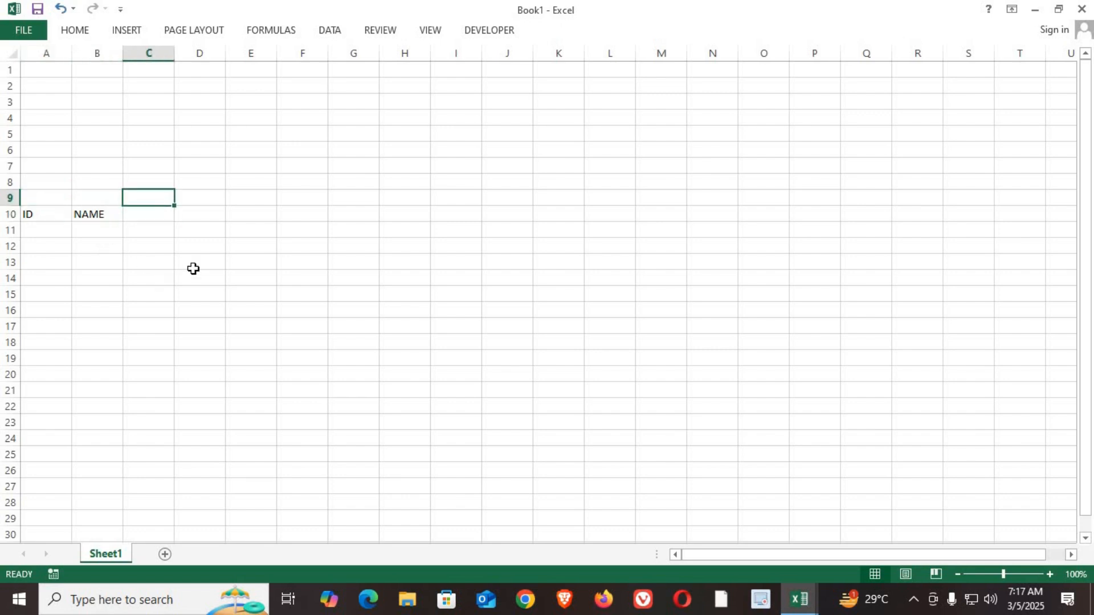
{"action": "left_click", "coordinate": [291, 137]}
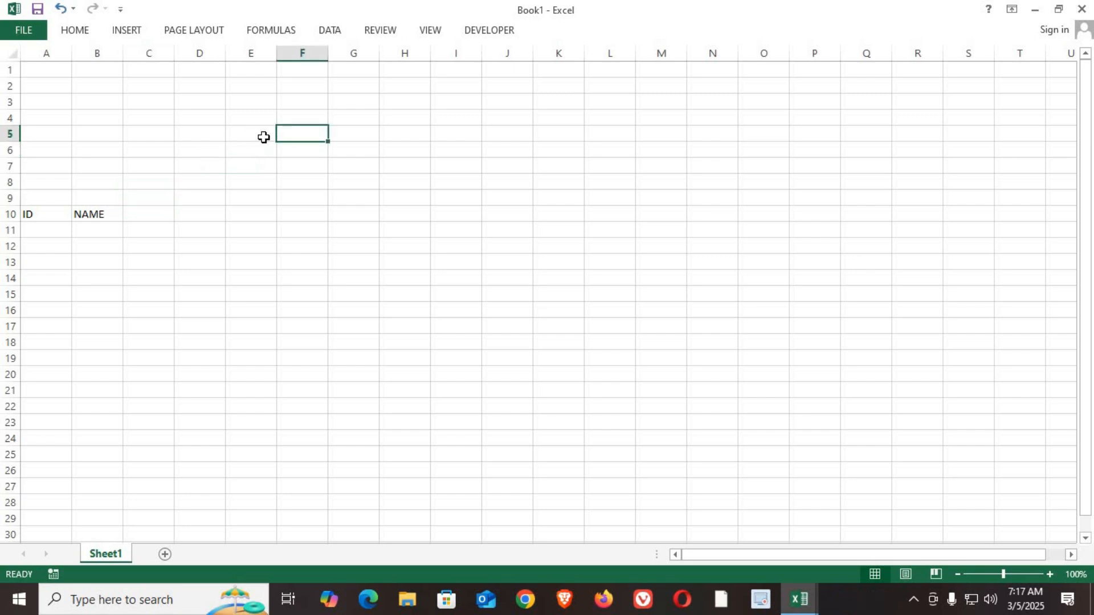
{"action": "left_click", "coordinate": [207, 135]}
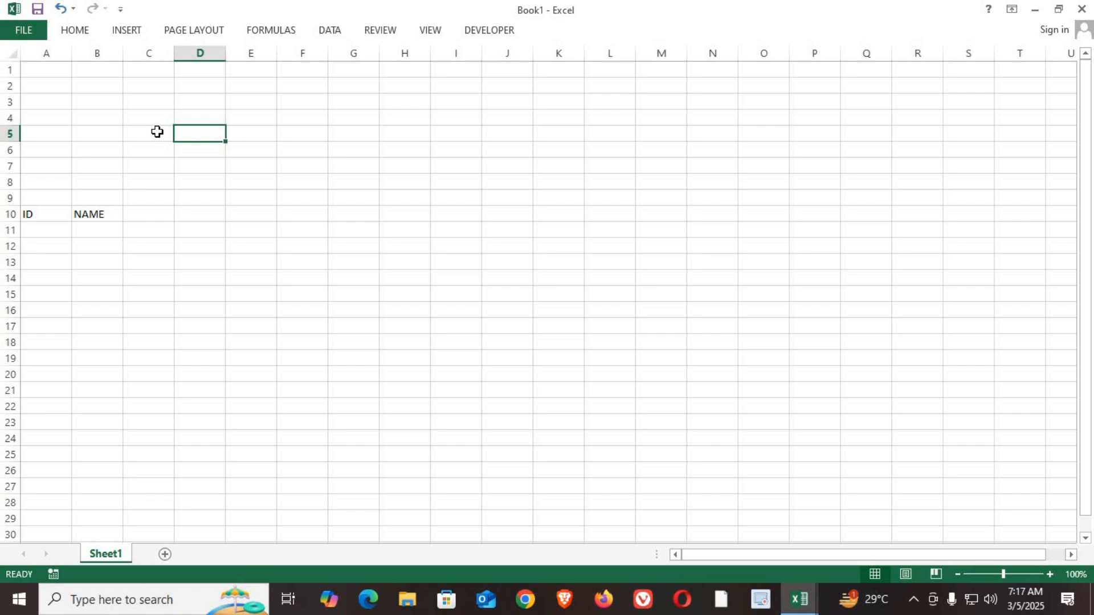
Step: Enter the labels SELECT MONTH in A5 and SELECT YEAR in A6
{"action": "left_click", "coordinate": [50, 133]}
{"action": "type", "text": "SELECT MONTH"}
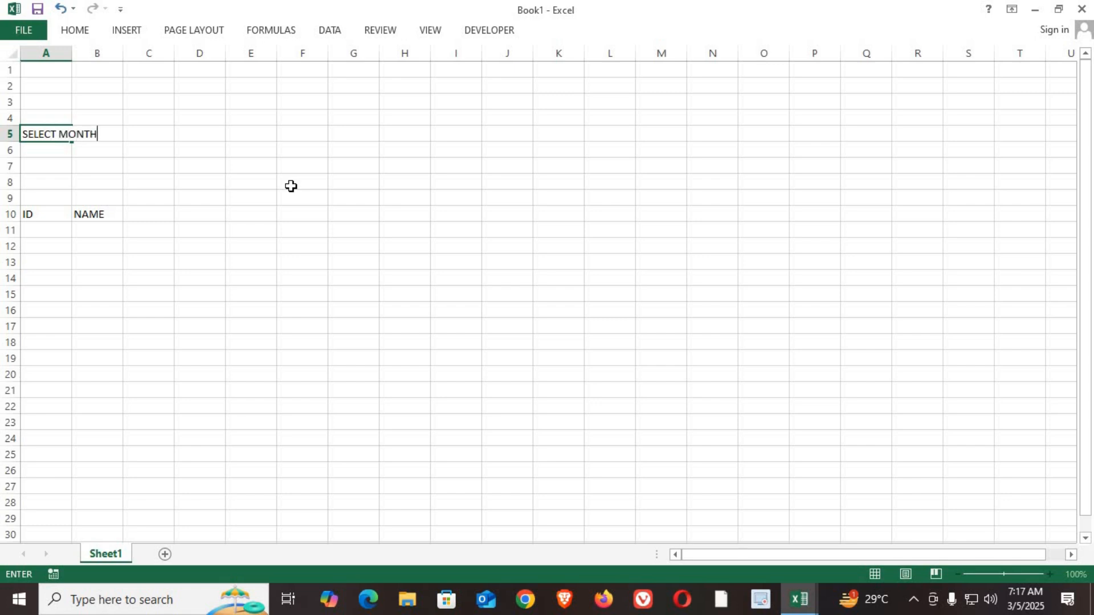
{"action": "key", "text": "Return"}
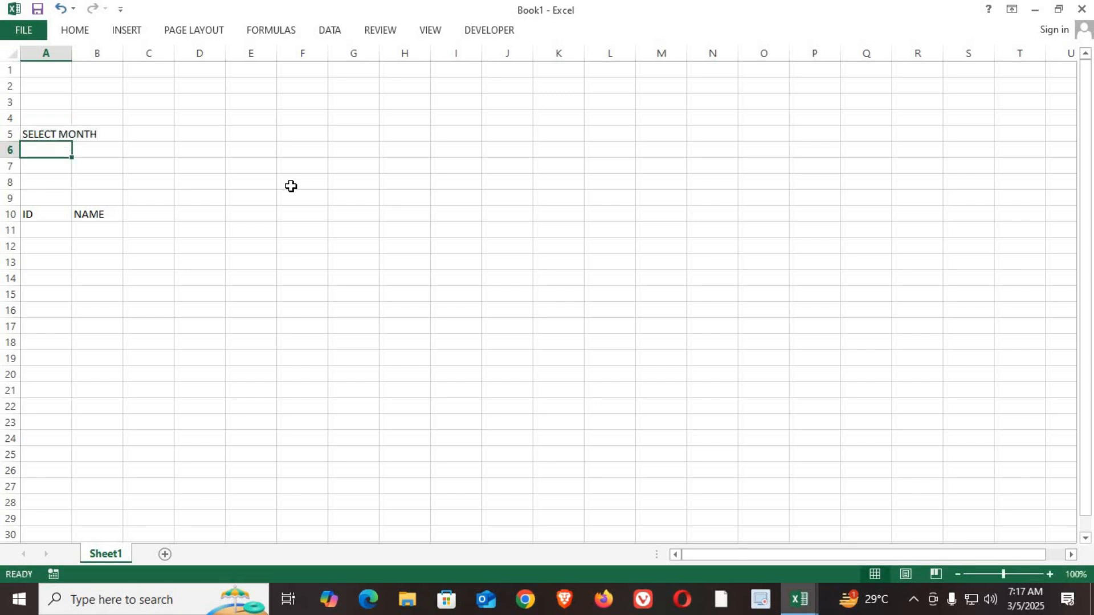
{"action": "type", "text": "SELECT YEAR"}
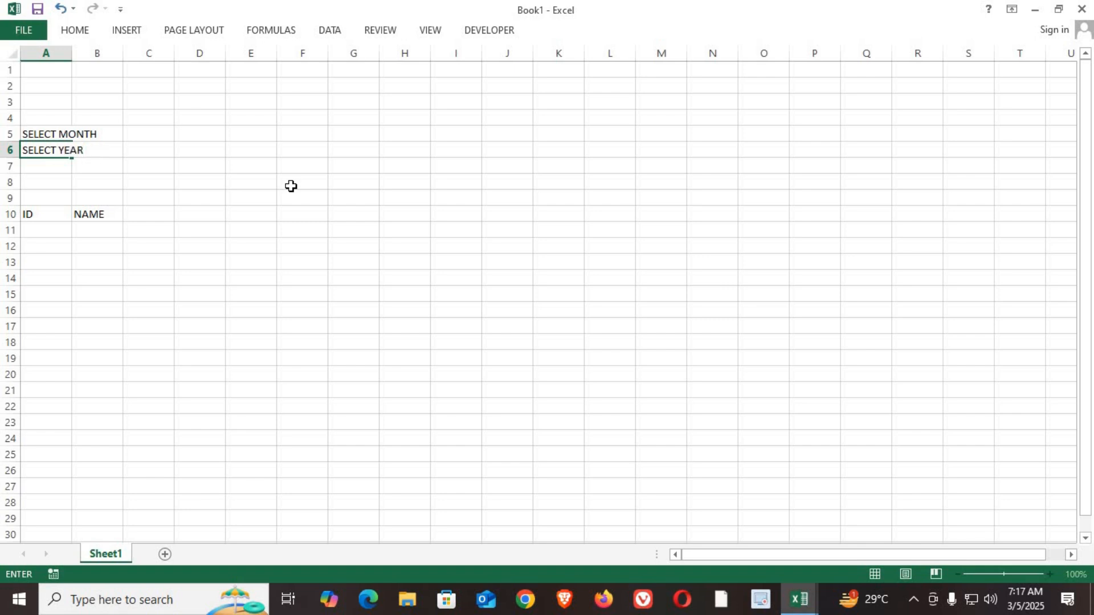
{"action": "key", "text": "Return"}
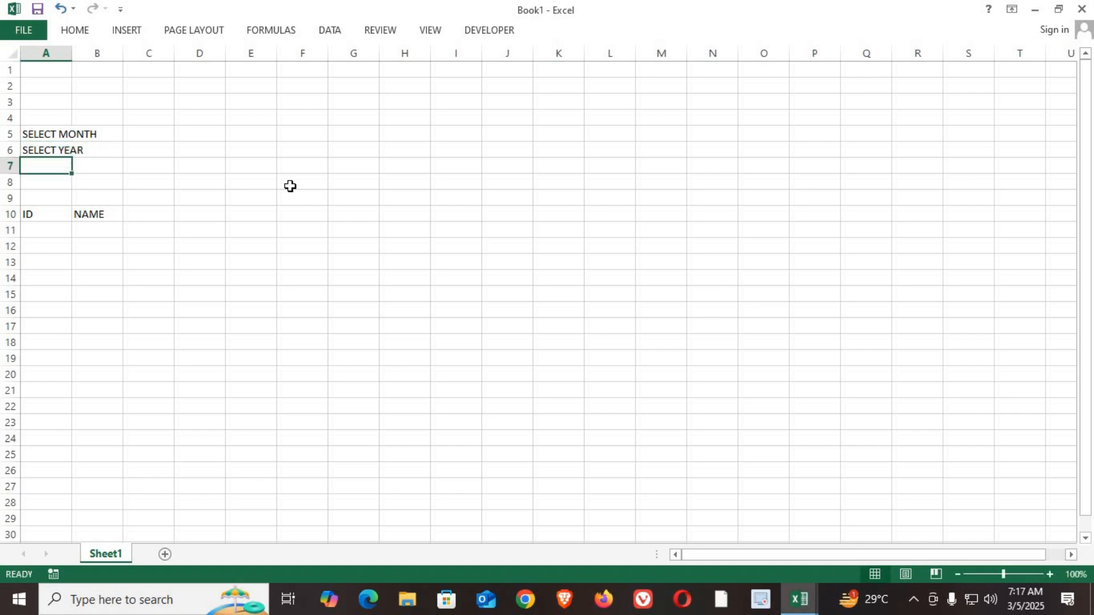
{"action": "left_click", "coordinate": [139, 135]}
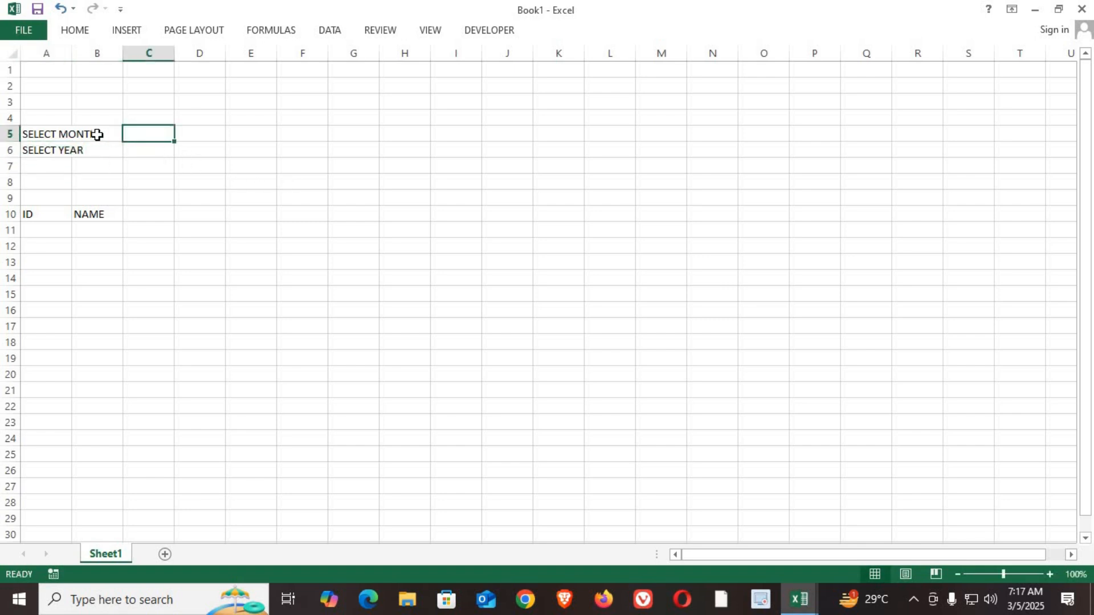
{"action": "left_click", "coordinate": [98, 134]}
{"action": "left_click", "coordinate": [196, 133]}
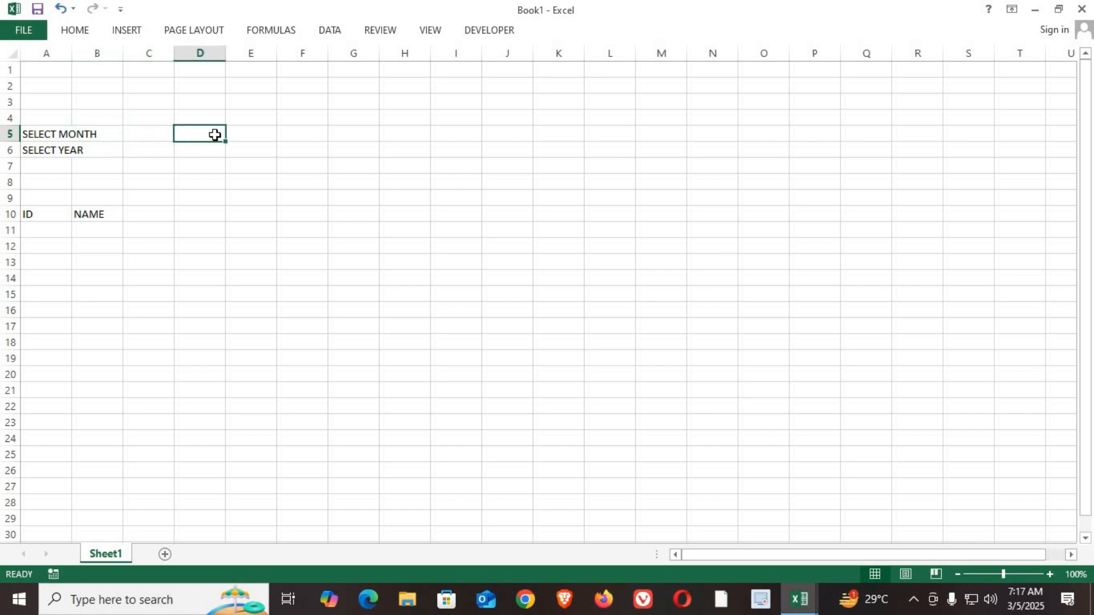
{"action": "left_click", "coordinate": [198, 153]}
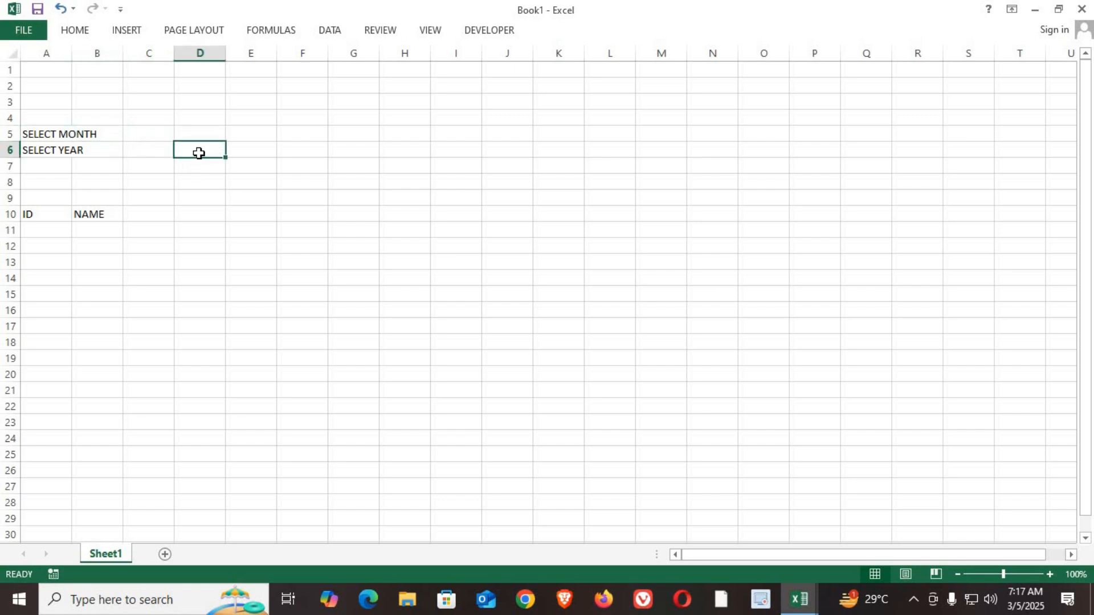
Step: Add a second worksheet and enter the list headings MONTHS in B2 and YEARS in C2
{"action": "left_click", "coordinate": [165, 554]}
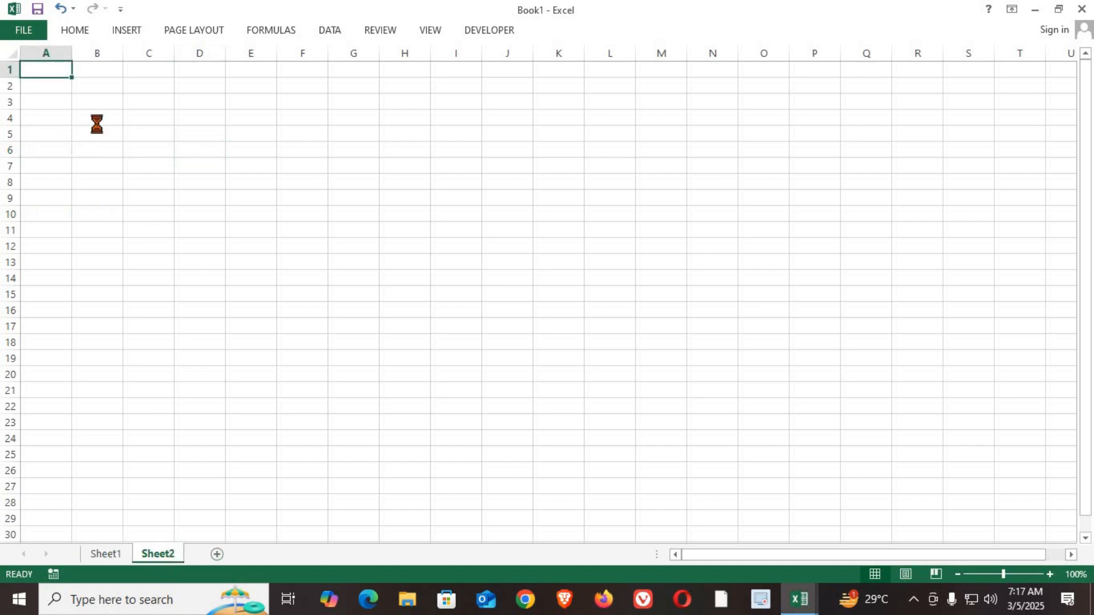
{"action": "scroll", "coordinate": [97, 122], "scroll_direction": "up", "scroll_amount": 10}
{"action": "left_click", "coordinate": [248, 142]}
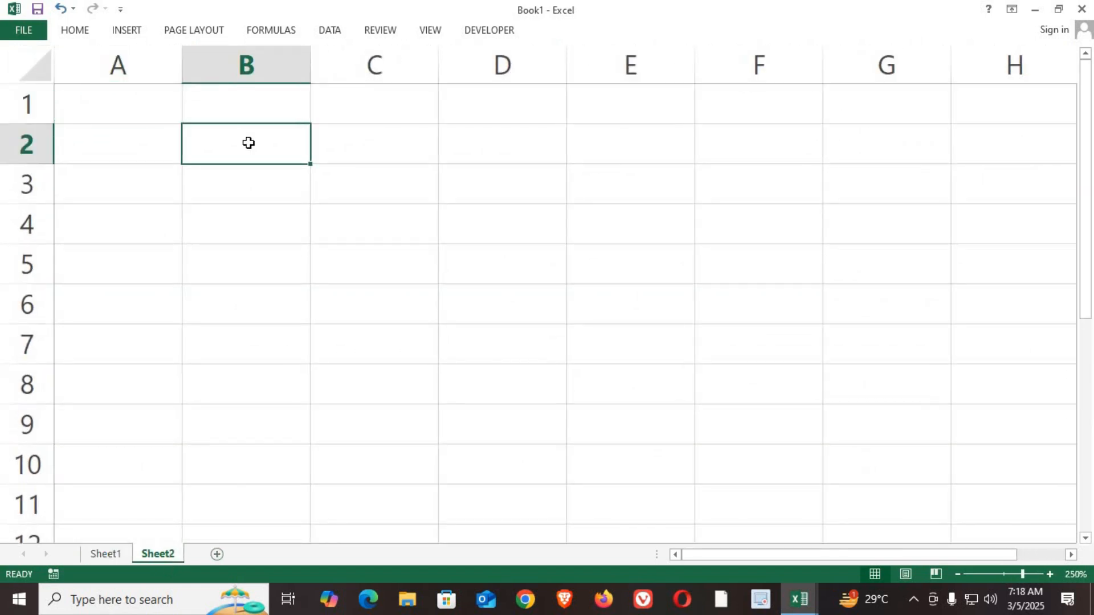
{"action": "type", "text": "MONTHS"}
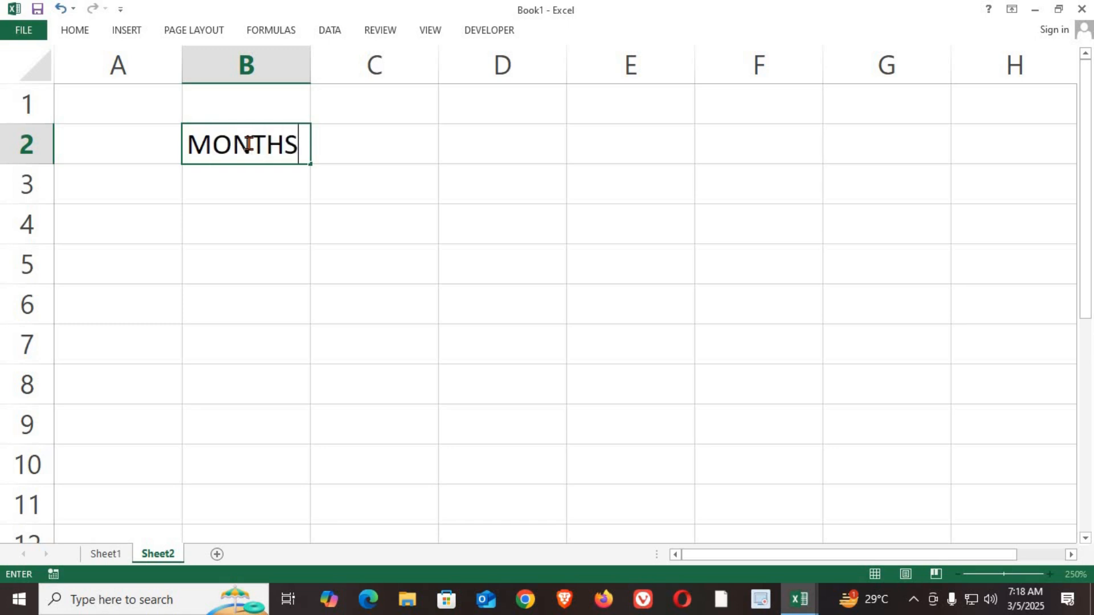
{"action": "key", "text": "Tab"}
{"action": "type", "text": "YEARS"}
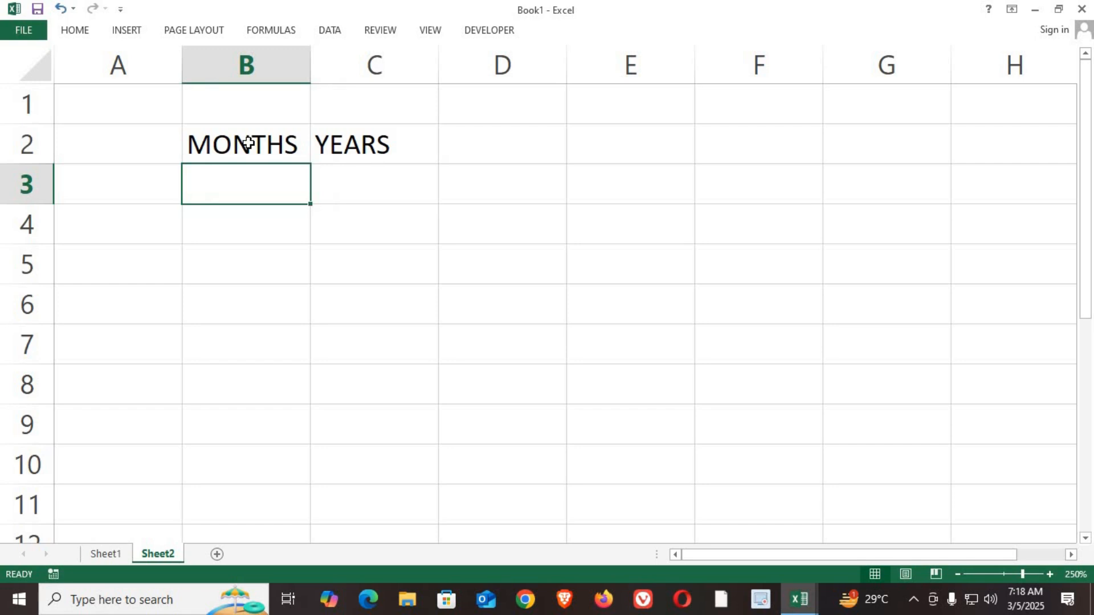
Step: Enter JAN in B3 and autofill the month series down to DEC in B14
{"action": "type", "text": "JAN"}
{"action": "key", "text": "Return"}
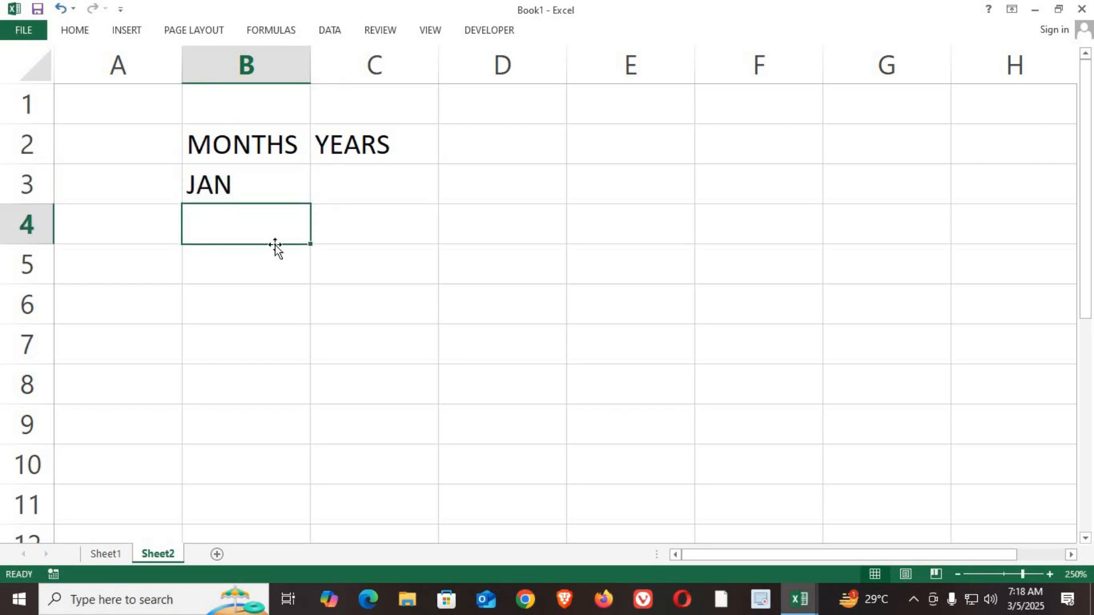
{"action": "left_click", "coordinate": [269, 183]}
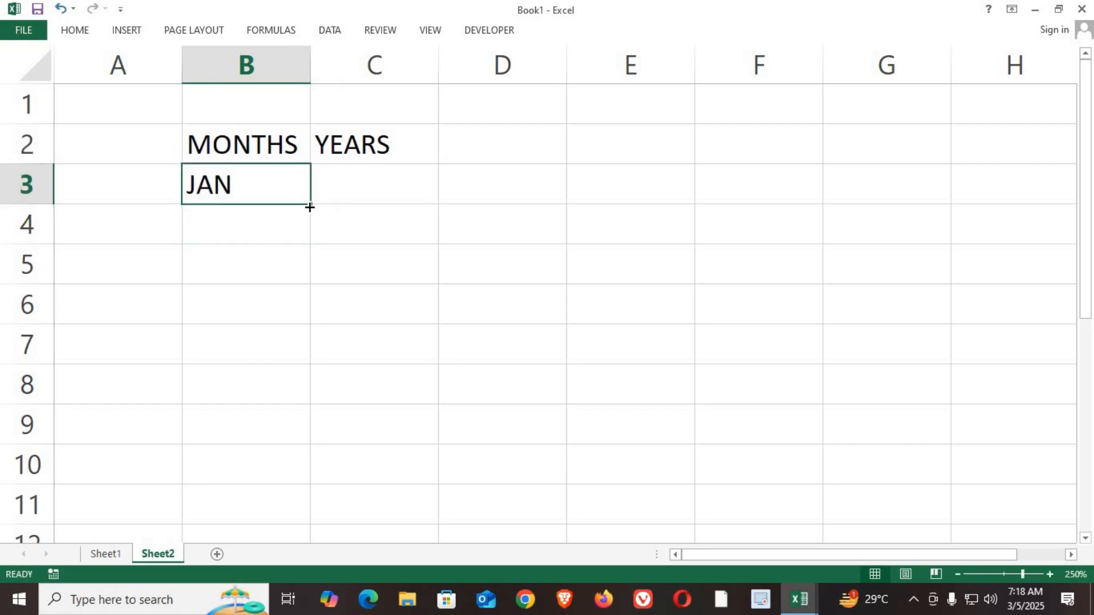
{"action": "left_click_drag", "start_coordinate": [309, 216], "coordinate": [266, 470]}
{"action": "mouse_move", "coordinate": [256, 509]}
{"action": "left_mouse_down"}
{"action": "mouse_move", "coordinate": [254, 537]}
{"action": "mouse_move", "coordinate": [267, 488]}
{"action": "mouse_move", "coordinate": [260, 521]}
{"action": "left_mouse_up"}
{"action": "scroll", "coordinate": [261, 386], "scroll_direction": "up", "scroll_amount": 1}
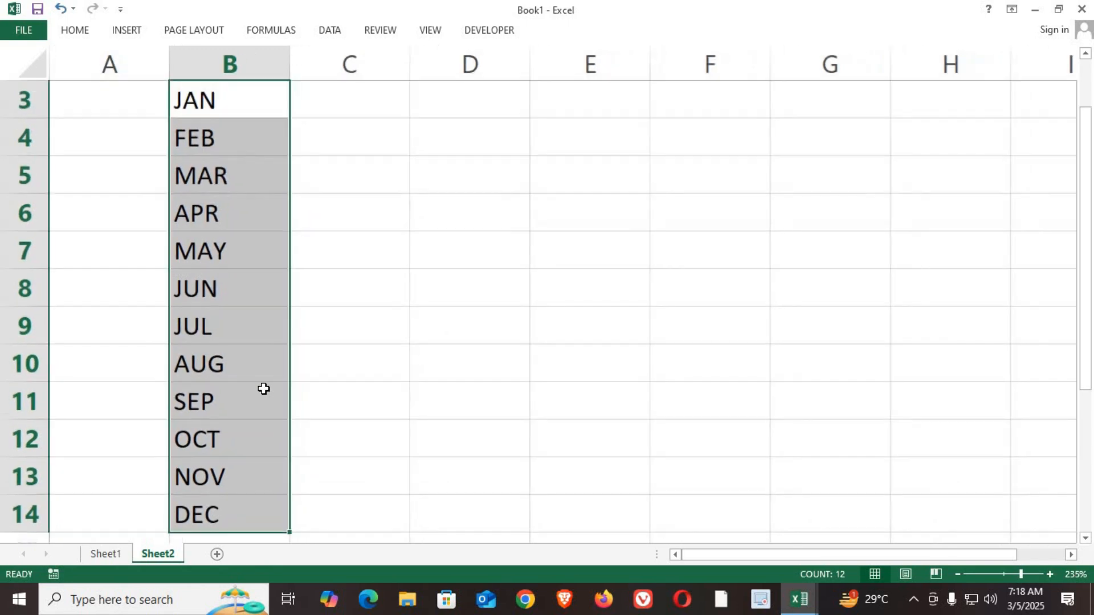
Step: Start the year list under YEARS with 2025 in C3 and 2026 in C4
{"action": "scroll", "coordinate": [262, 385], "scroll_direction": "down", "scroll_amount": 2}
{"action": "left_click", "coordinate": [322, 127]}
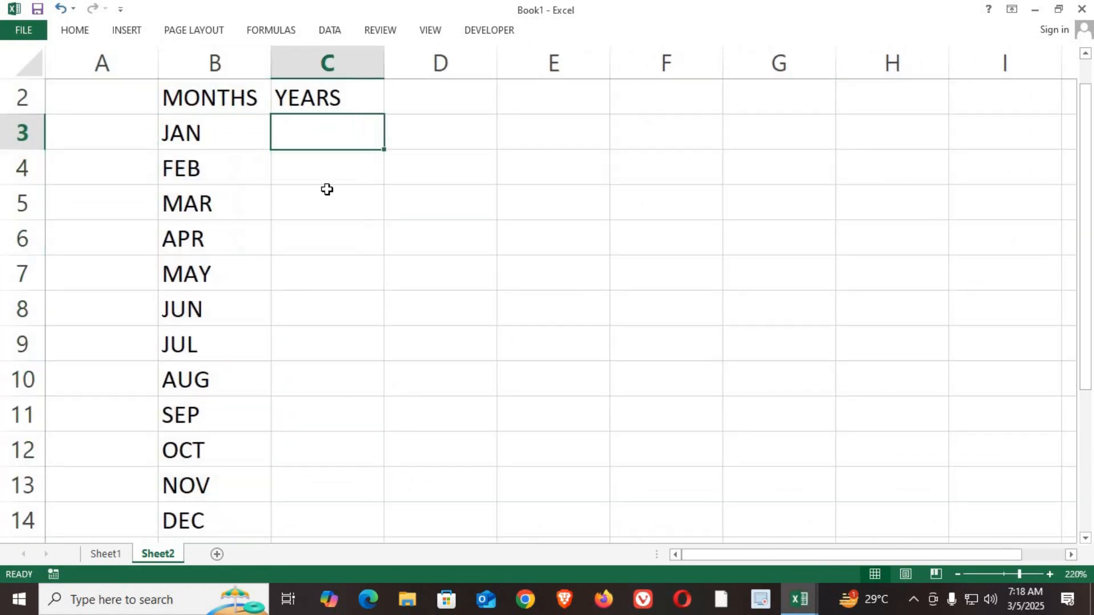
{"action": "type", "text": "2025"}
{"action": "key", "text": "Return"}
{"action": "type", "text": "2026"}
{"action": "key", "text": "Return"}
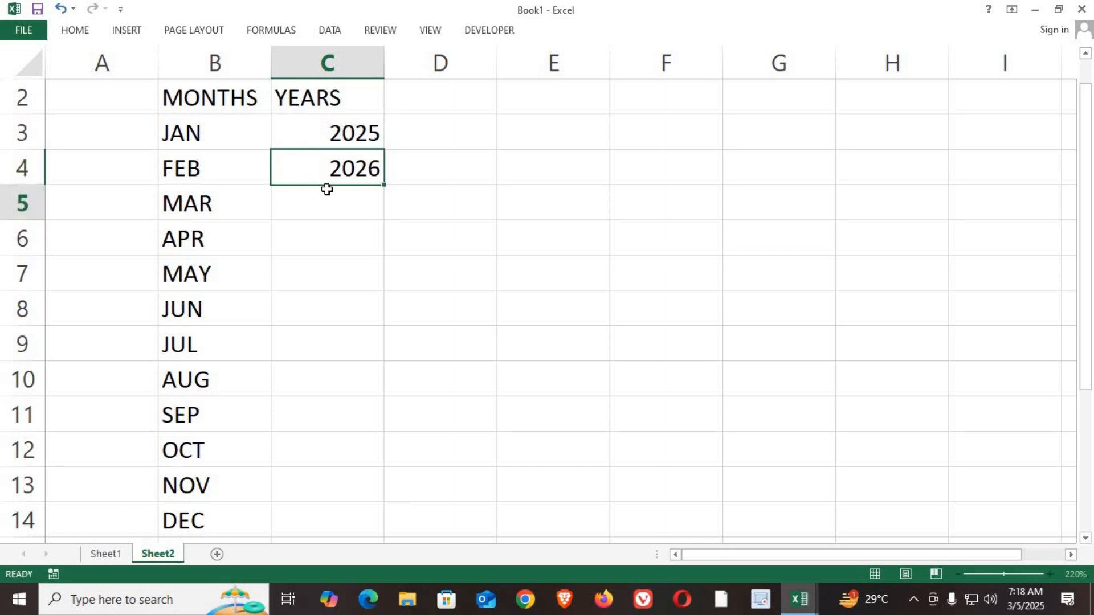
Step: Complete the YEARS list with 2027, 2028, 2029 and 2030 in C5 to C8
{"action": "type", "text": "2027"}
{"action": "key", "text": "Return"}
{"action": "type", "text": "2028"}
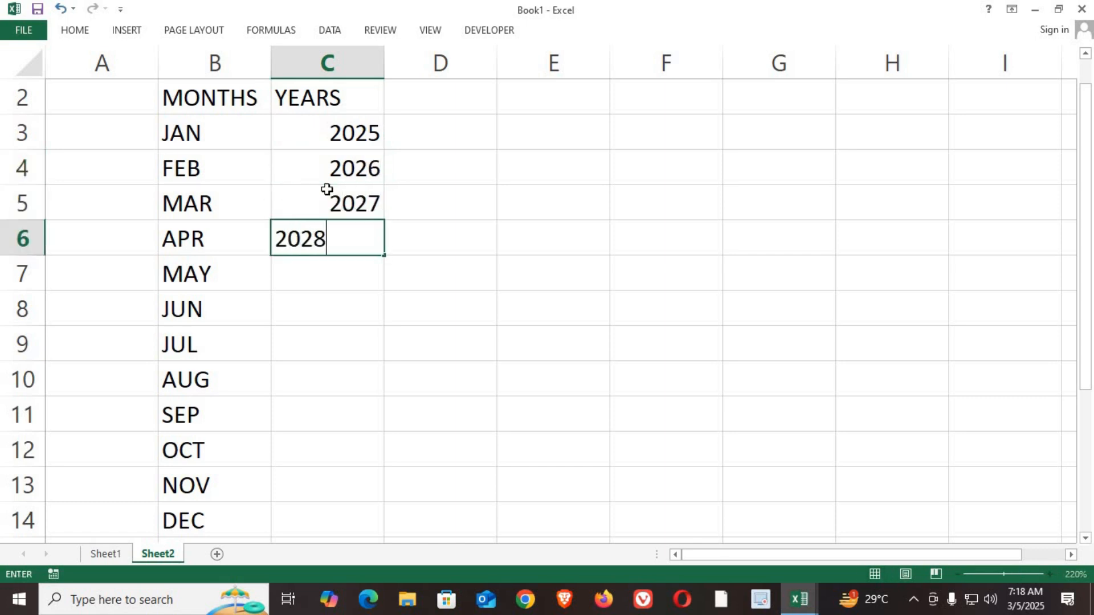
{"action": "key", "text": "Return"}
{"action": "type", "text": "2029"}
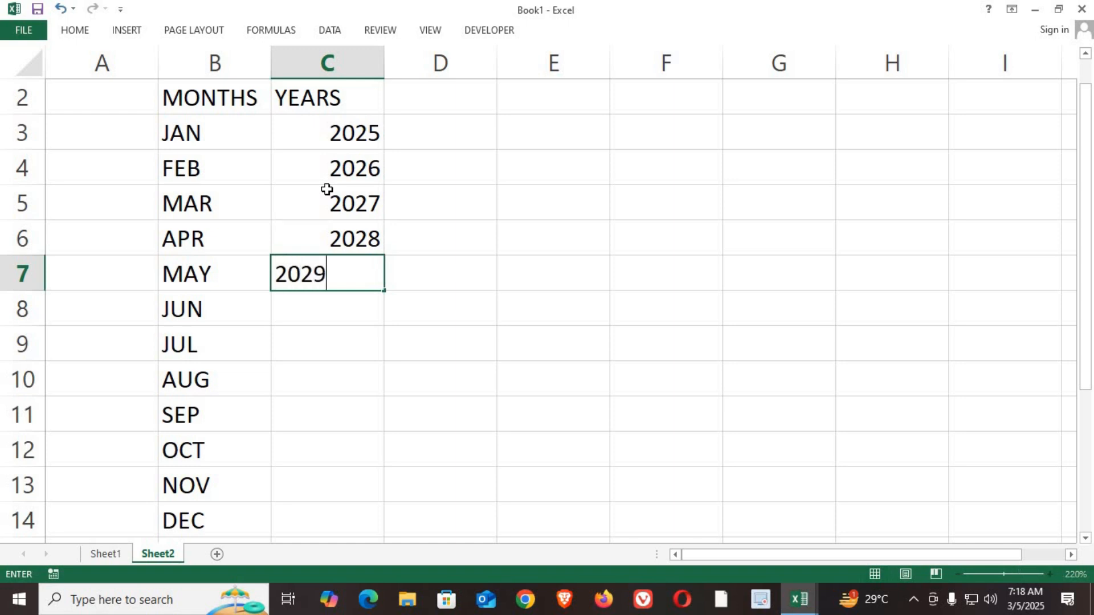
{"action": "key", "text": "Return"}
{"action": "type", "text": "2030"}
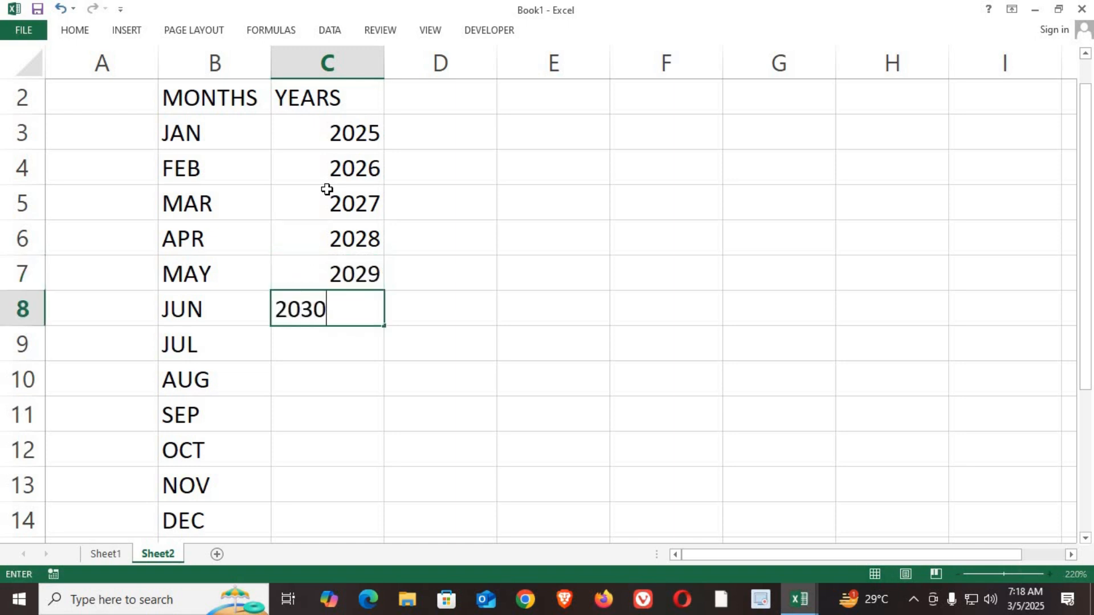
{"action": "left_click", "coordinate": [300, 216]}
{"action": "left_click_drag", "start_coordinate": [188, 133], "coordinate": [200, 501]}
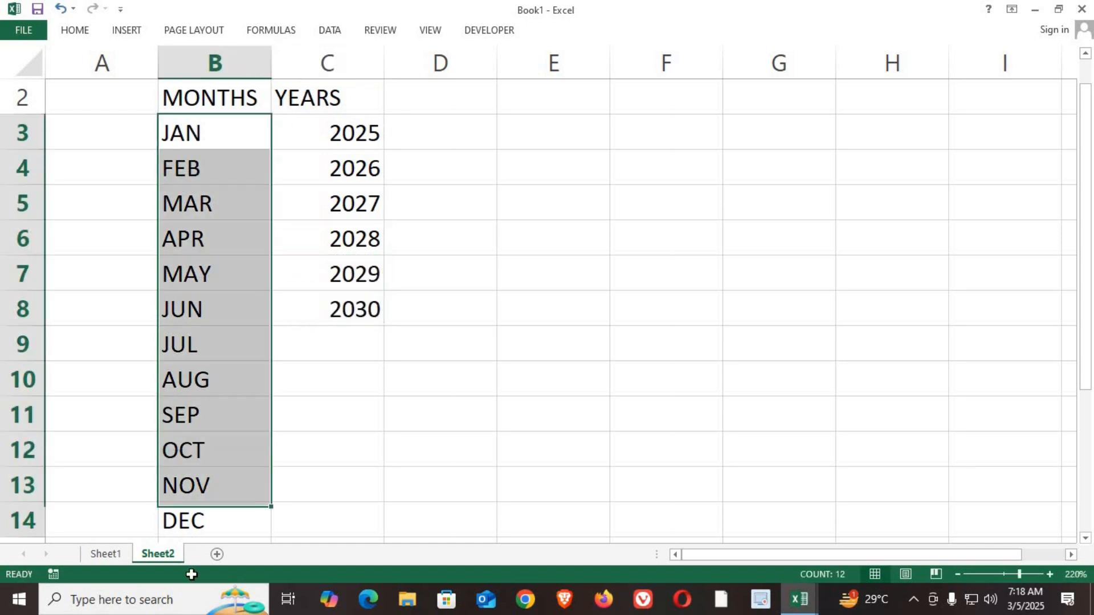
{"action": "scroll", "coordinate": [203, 383], "scroll_direction": "down", "scroll_amount": 1}
{"action": "scroll", "coordinate": [226, 445], "scroll_direction": "up", "scroll_amount": 2}
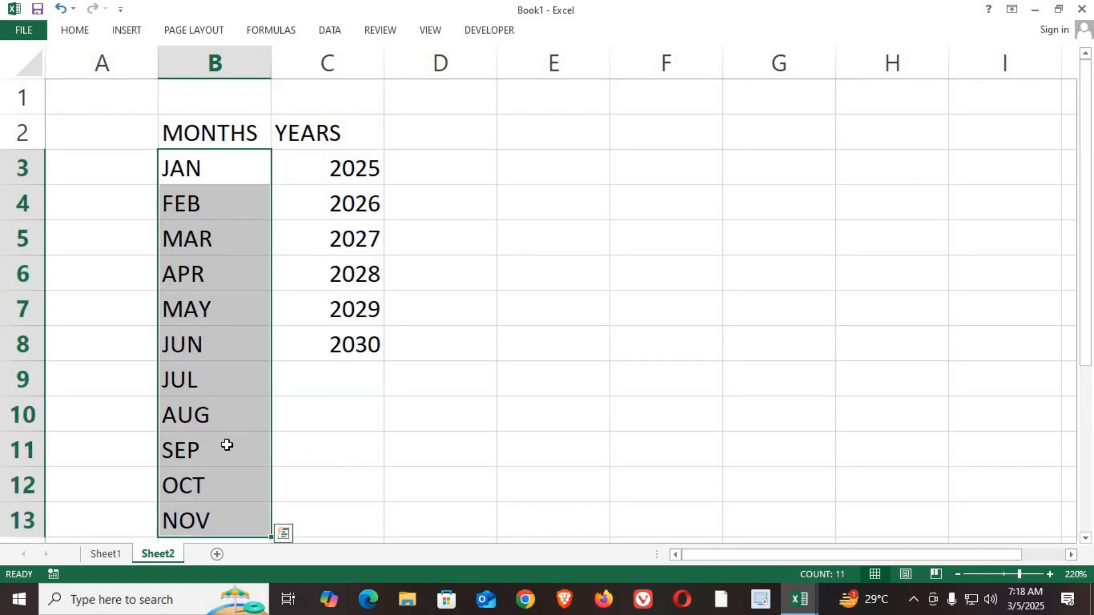
Step: Add list data validation to D5 on Sheet1, using the months in Sheet2 B3:B14 as the source
{"action": "left_click", "coordinate": [112, 555]}
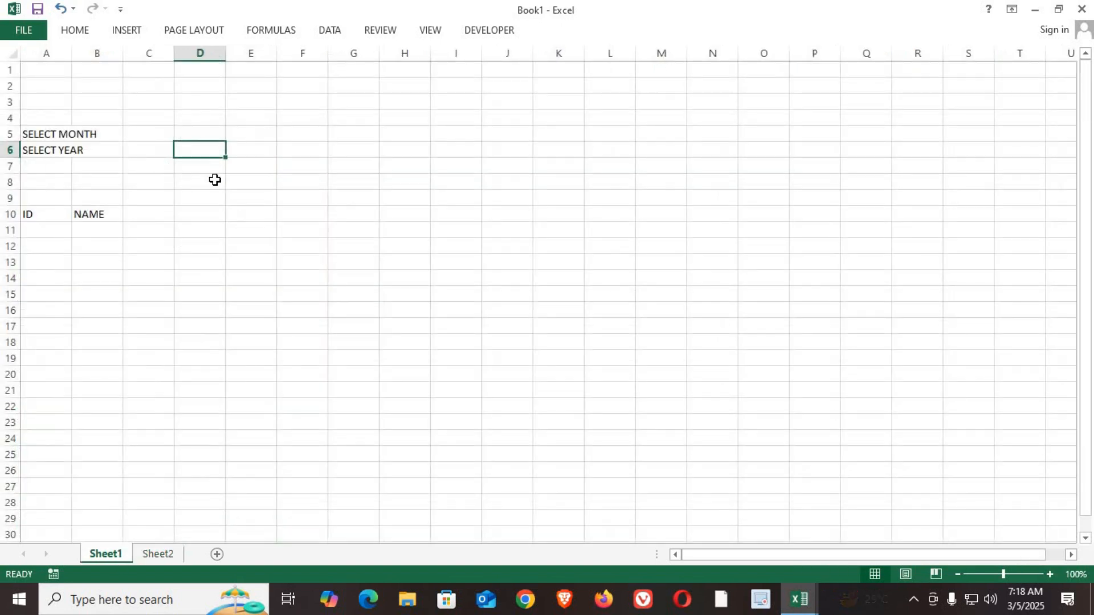
{"action": "left_click", "coordinate": [198, 133]}
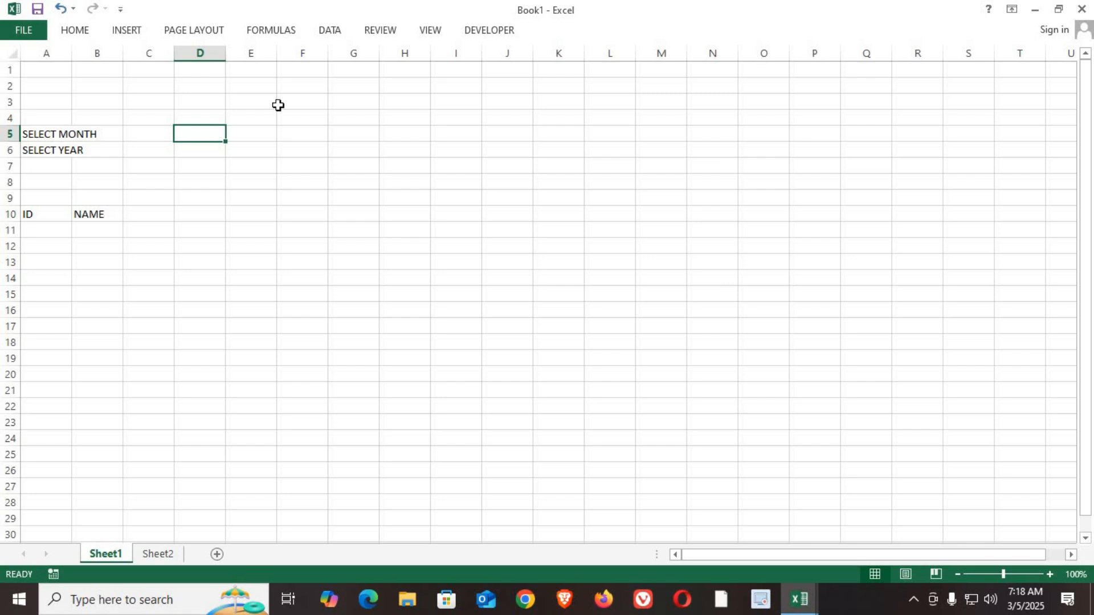
{"action": "left_click", "coordinate": [327, 33]}
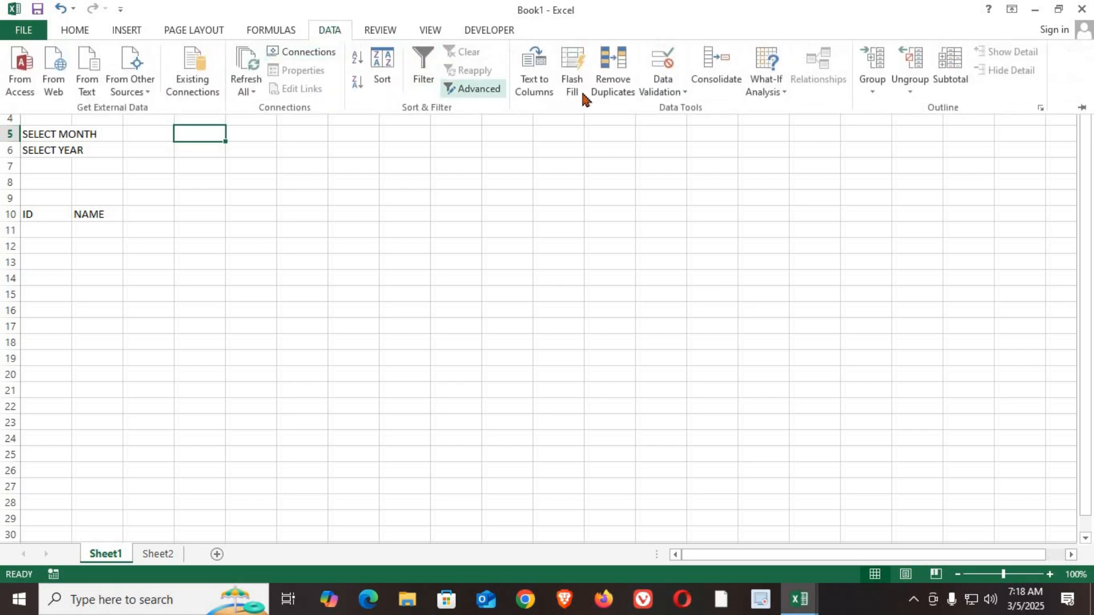
{"action": "left_click", "coordinate": [664, 90]}
{"action": "left_click", "coordinate": [661, 112]}
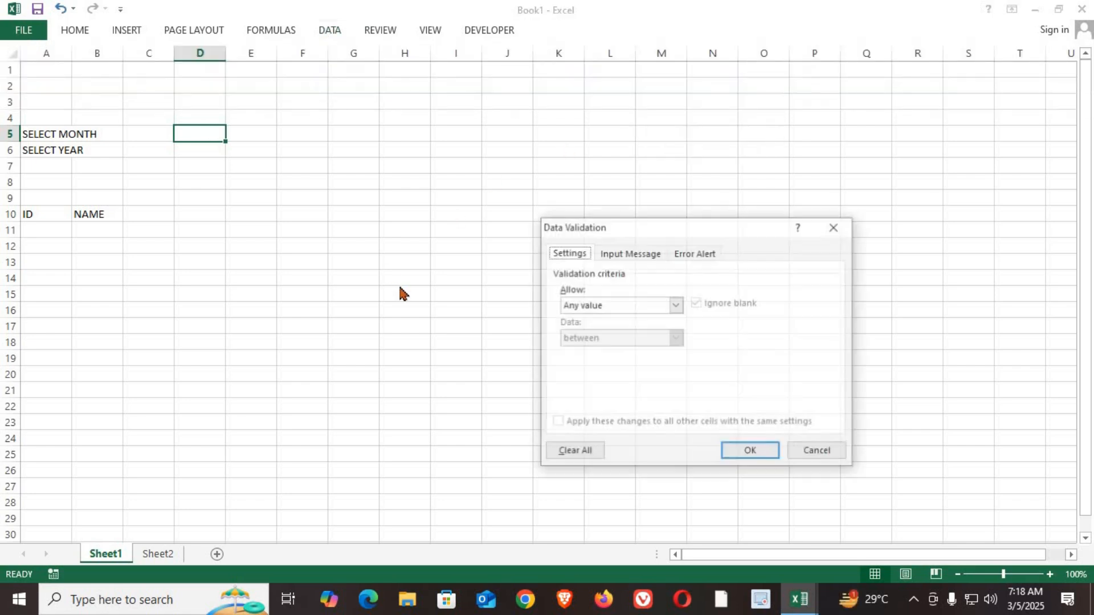
{"action": "left_click_drag", "start_coordinate": [652, 232], "coordinate": [397, 154]}
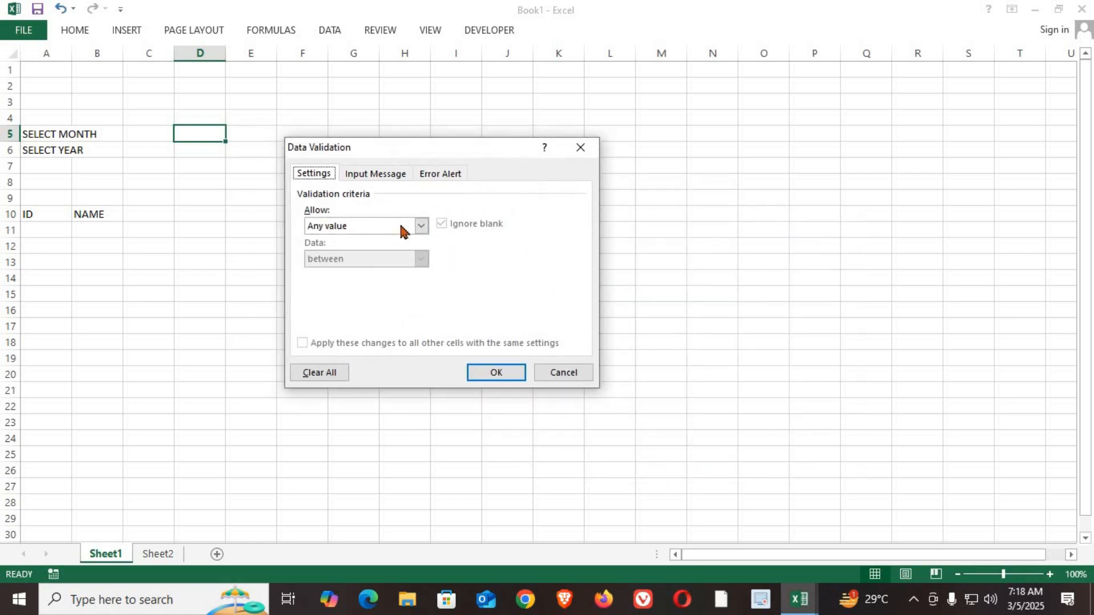
{"action": "left_click", "coordinate": [421, 226]}
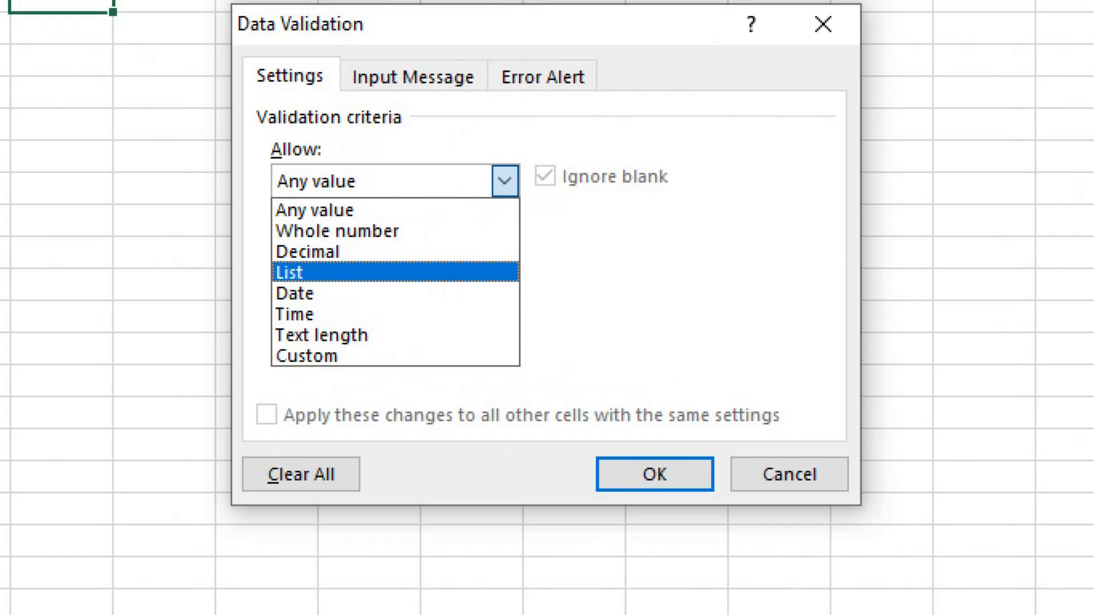
{"action": "left_click", "coordinate": [339, 272]}
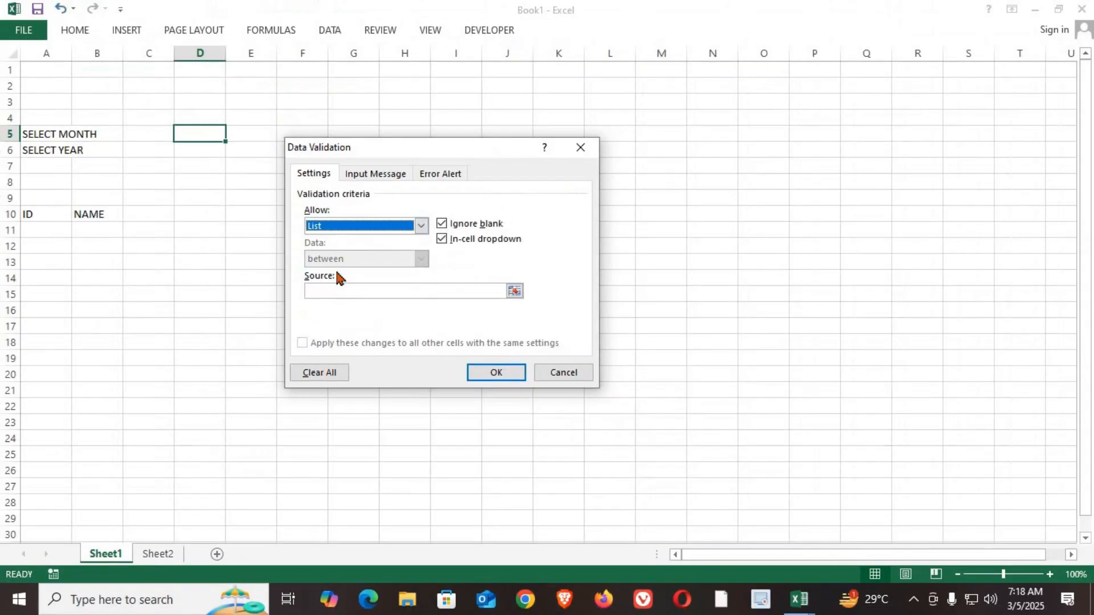
{"action": "left_click", "coordinate": [325, 290]}
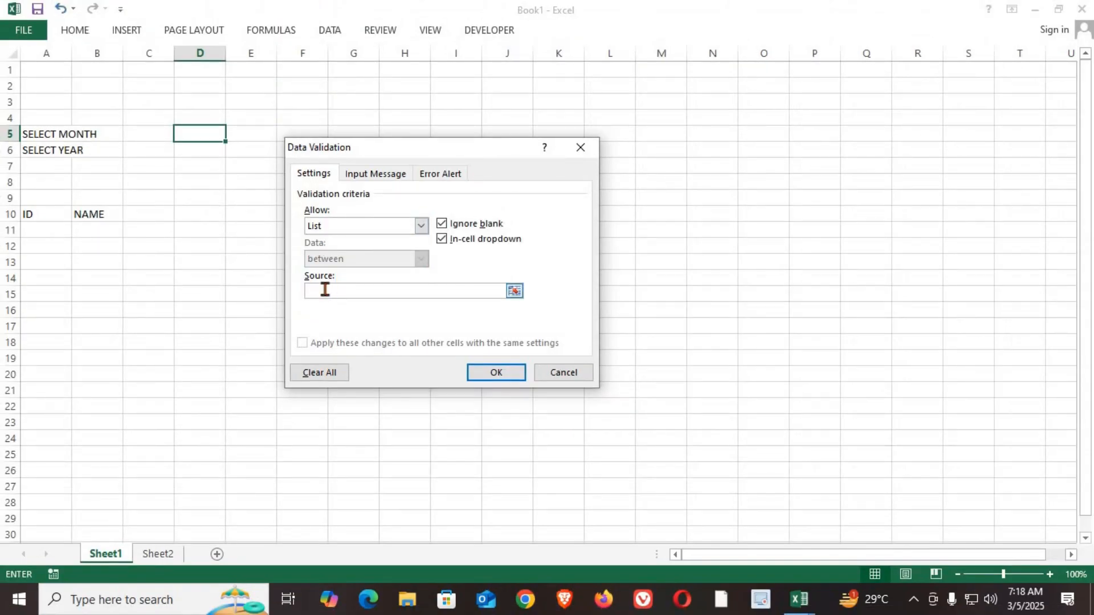
{"action": "left_click", "coordinate": [158, 554]}
{"action": "left_click_drag", "start_coordinate": [188, 169], "coordinate": [202, 495]}
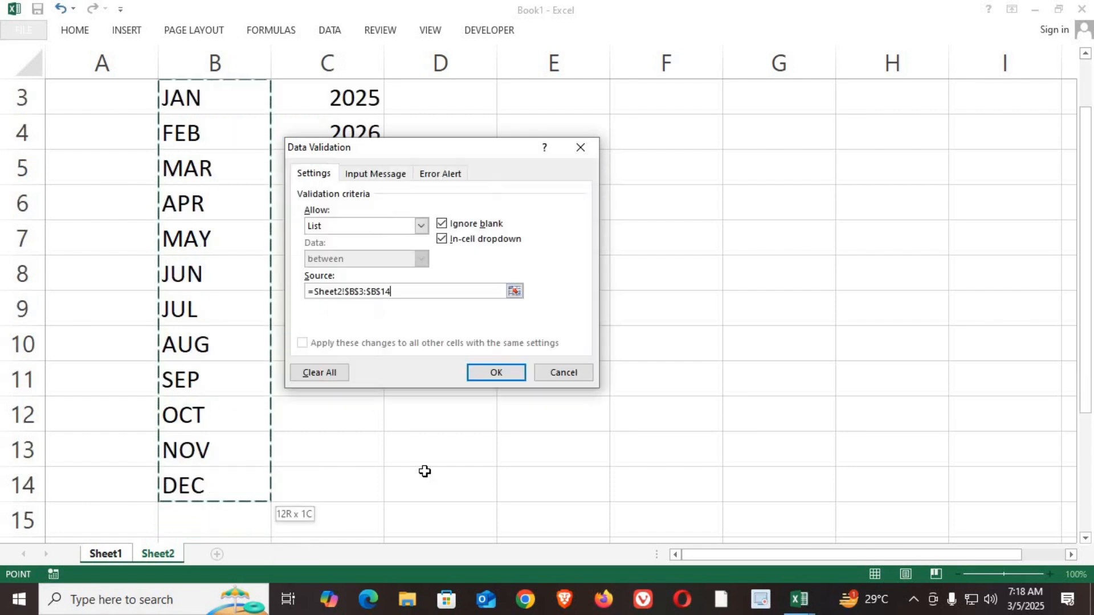
{"action": "left_click", "coordinate": [496, 372]}
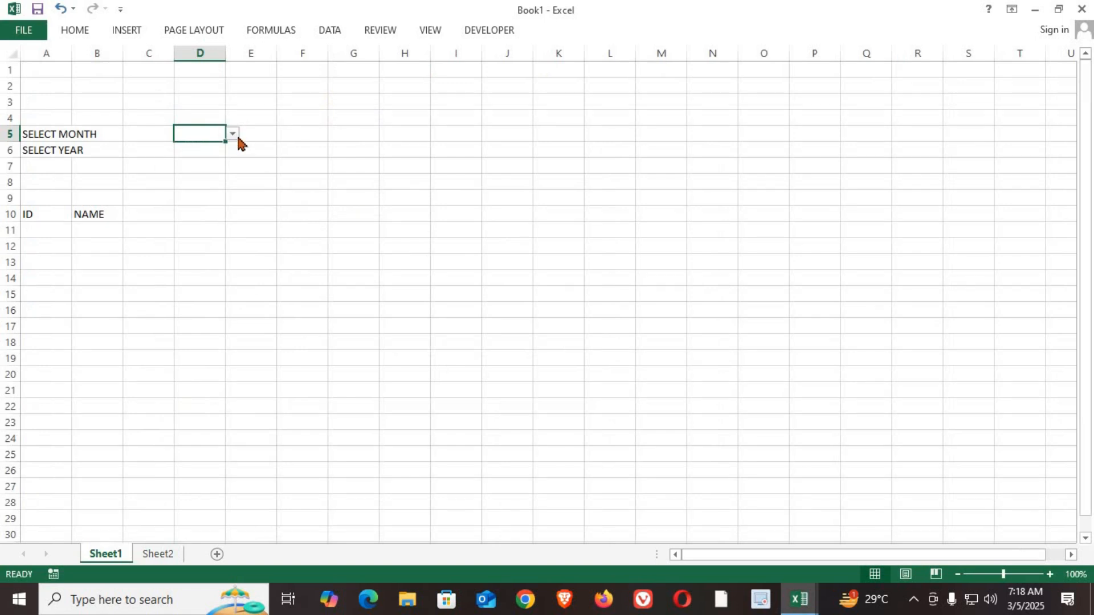
Step: Test the month dropdown in D5 with MAY and leave SEP selected
{"action": "left_click", "coordinate": [233, 133]}
{"action": "left_click", "coordinate": [212, 188]}
{"action": "scroll", "coordinate": [163, 135], "scroll_direction": "up", "scroll_amount": 3, "text": "ctrl"}
{"action": "scroll", "coordinate": [163, 135], "scroll_direction": "up", "scroll_amount": 2, "text": "ctrl"}
{"action": "scroll", "coordinate": [210, 163], "scroll_direction": "up", "scroll_amount": 2, "text": "ctrl"}
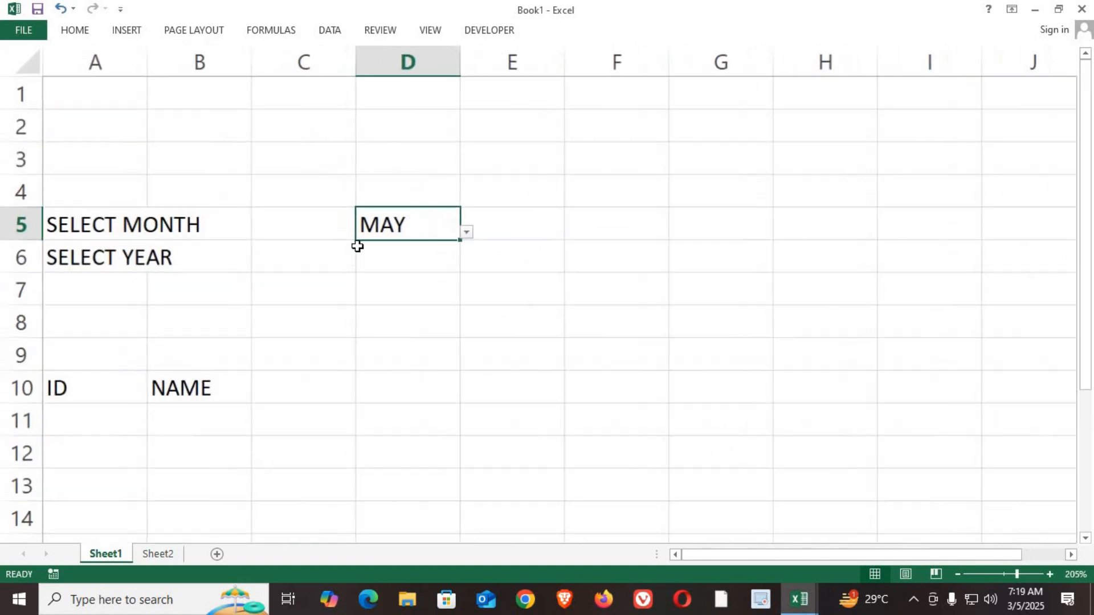
{"action": "left_click", "coordinate": [469, 233]}
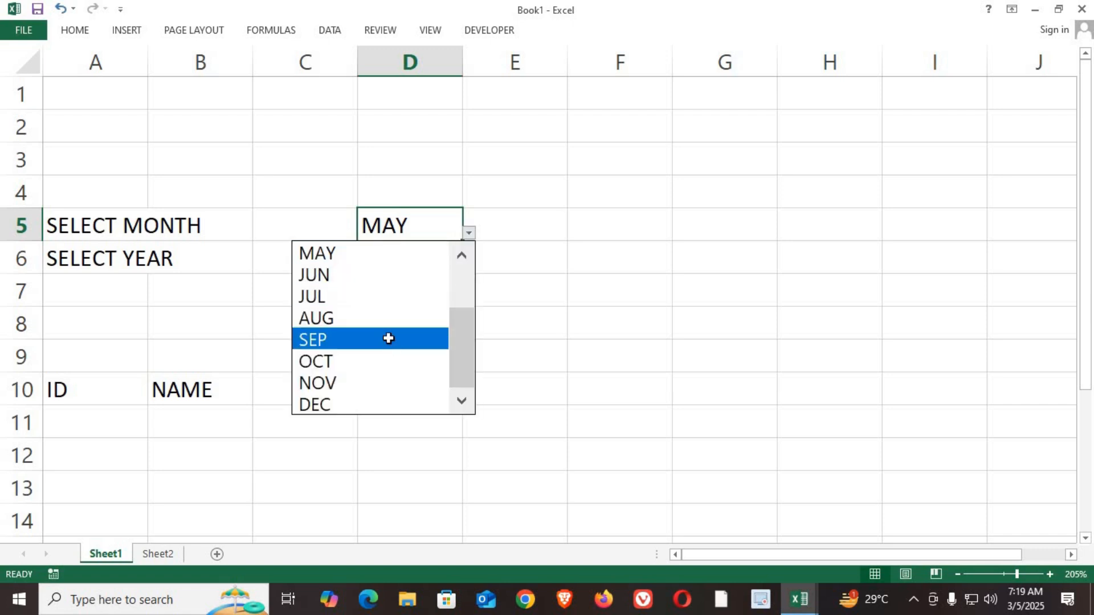
{"action": "left_click", "coordinate": [388, 337]}
{"action": "left_click", "coordinate": [470, 233]}
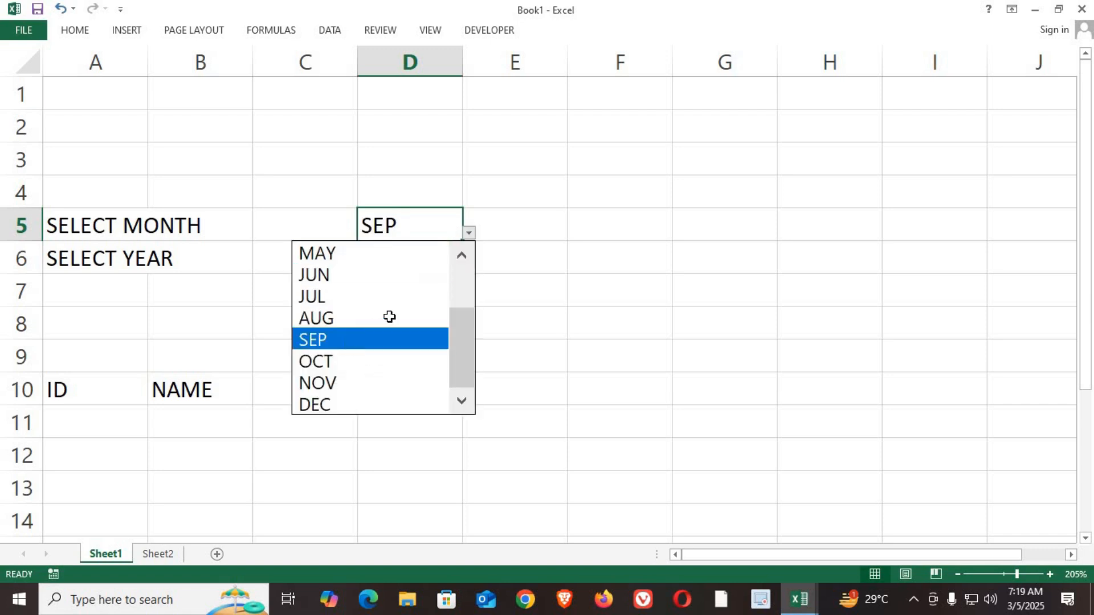
{"action": "left_click", "coordinate": [391, 336]}
Step: Add list data validation to D6, using the years in Sheet2 C3:C8 as the source
{"action": "left_click", "coordinate": [407, 260]}
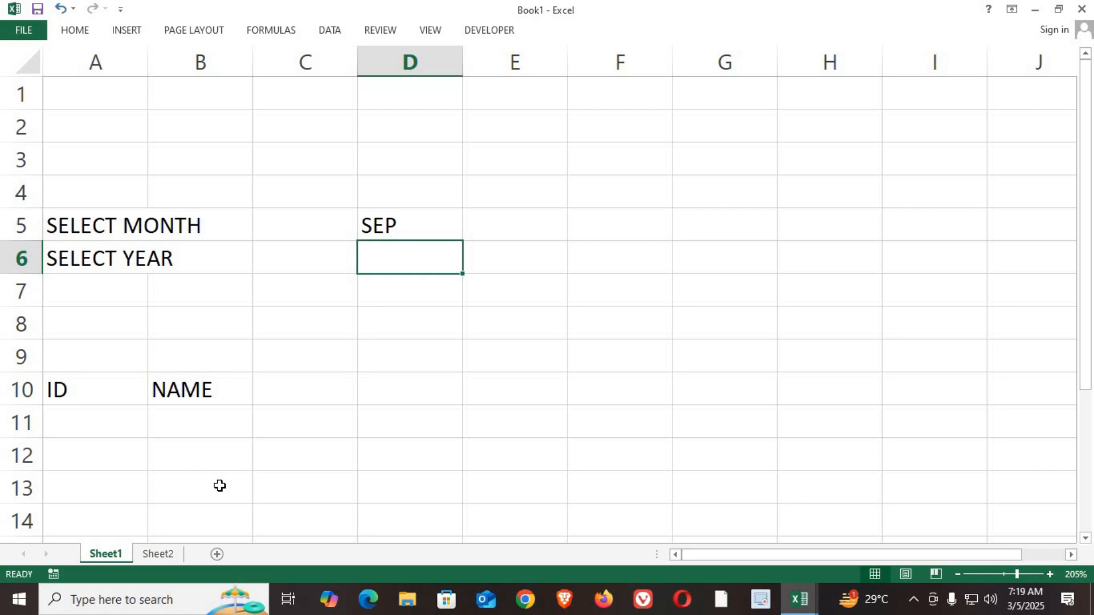
{"action": "key", "text": "alt+d"}
{"action": "key", "text": "l"}
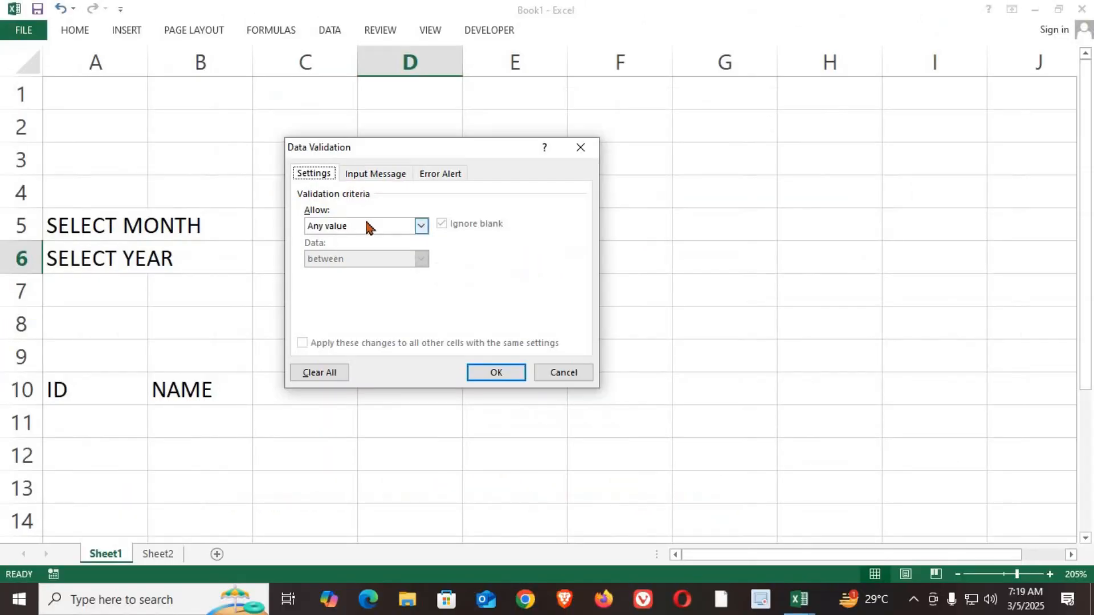
{"action": "left_click", "coordinate": [366, 227]}
{"action": "left_click", "coordinate": [342, 271]}
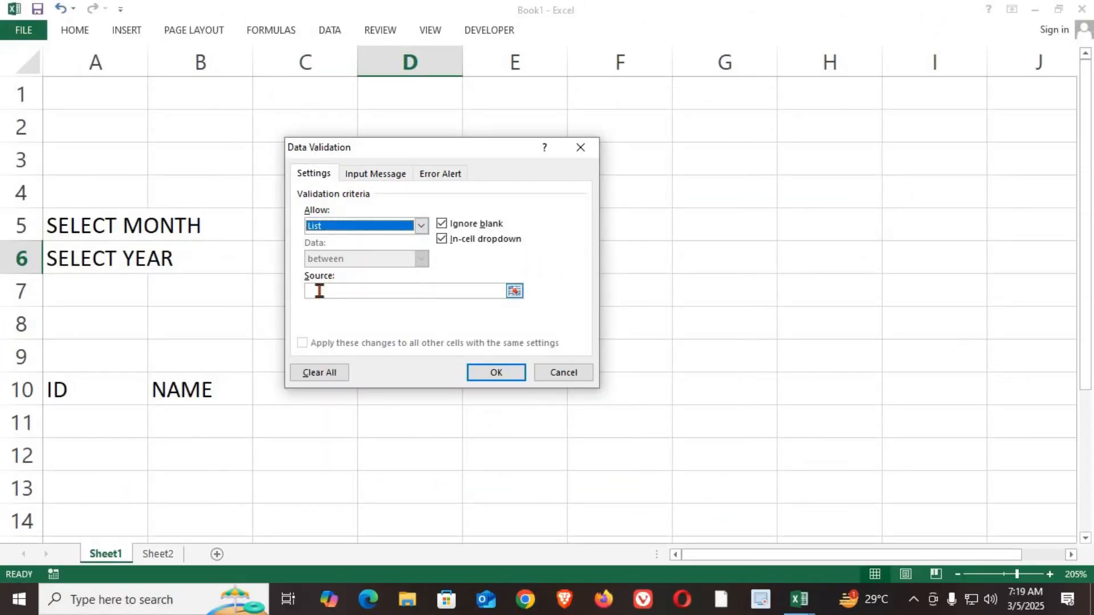
{"action": "left_click", "coordinate": [319, 291]}
{"action": "left_click", "coordinate": [158, 554]}
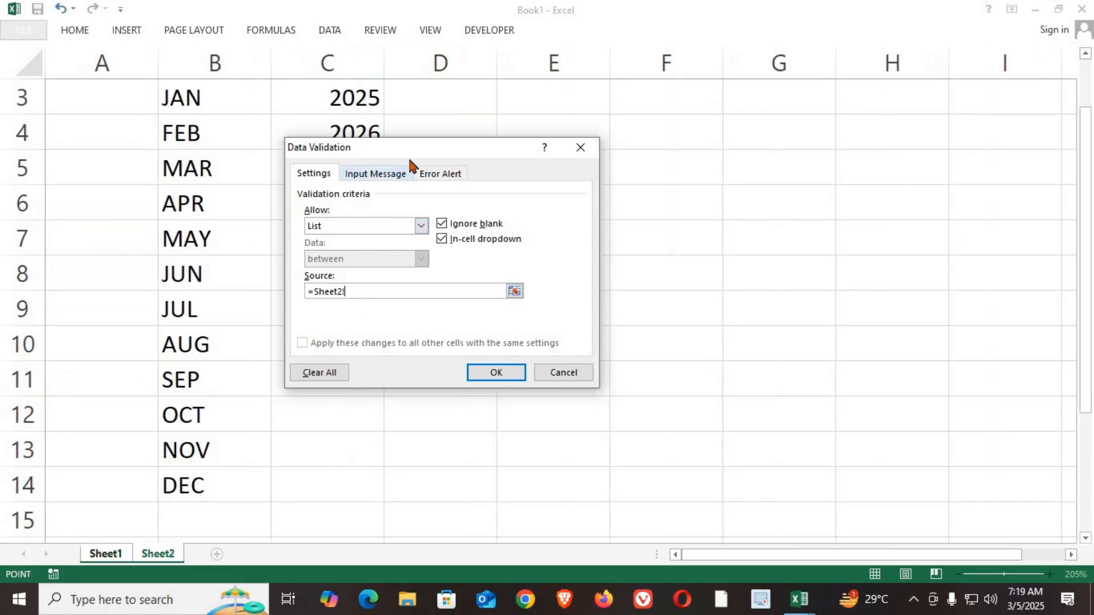
{"action": "left_click_drag", "start_coordinate": [410, 161], "coordinate": [661, 166]}
{"action": "left_click_drag", "start_coordinate": [340, 101], "coordinate": [347, 276]}
{"action": "left_click", "coordinate": [735, 418]}
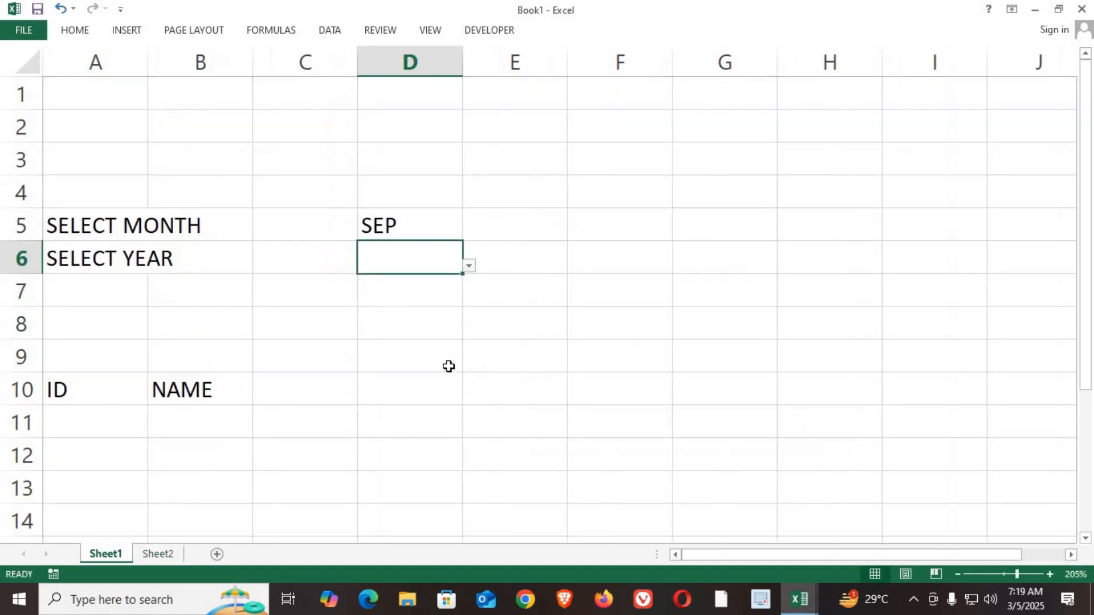
Step: Select 2028 from the year dropdown in D6
{"action": "left_click", "coordinate": [468, 266]}
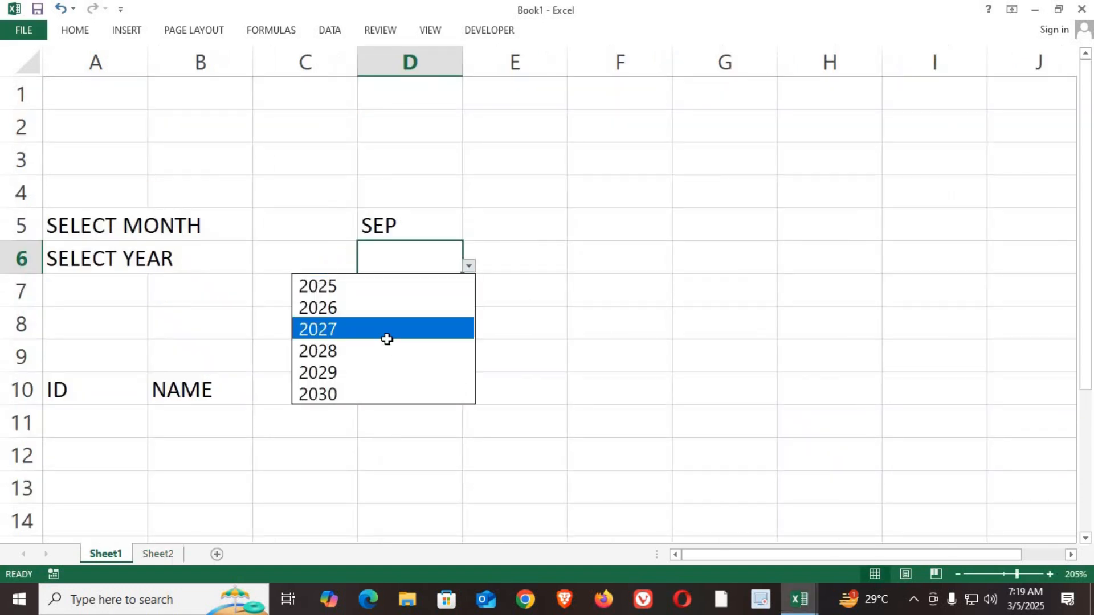
{"action": "left_click", "coordinate": [387, 351]}
{"action": "left_click", "coordinate": [468, 266]}
{"action": "left_click", "coordinate": [403, 350]}
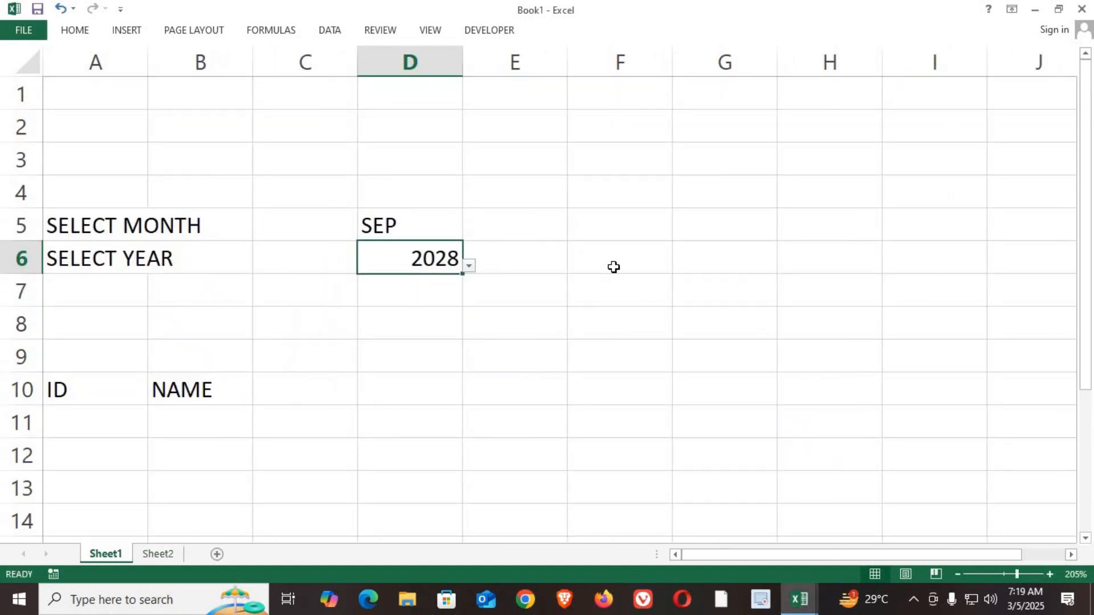
Step: Enter the label TO: in G5
{"action": "left_click", "coordinate": [684, 227]}
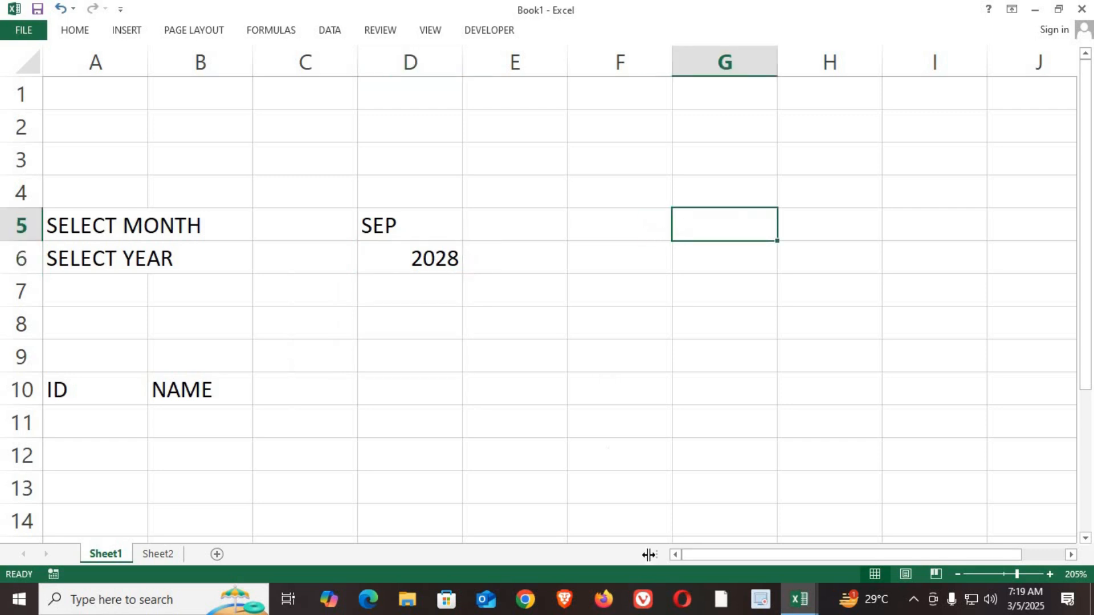
{"action": "left_click_drag", "start_coordinate": [733, 559], "coordinate": [758, 558]}
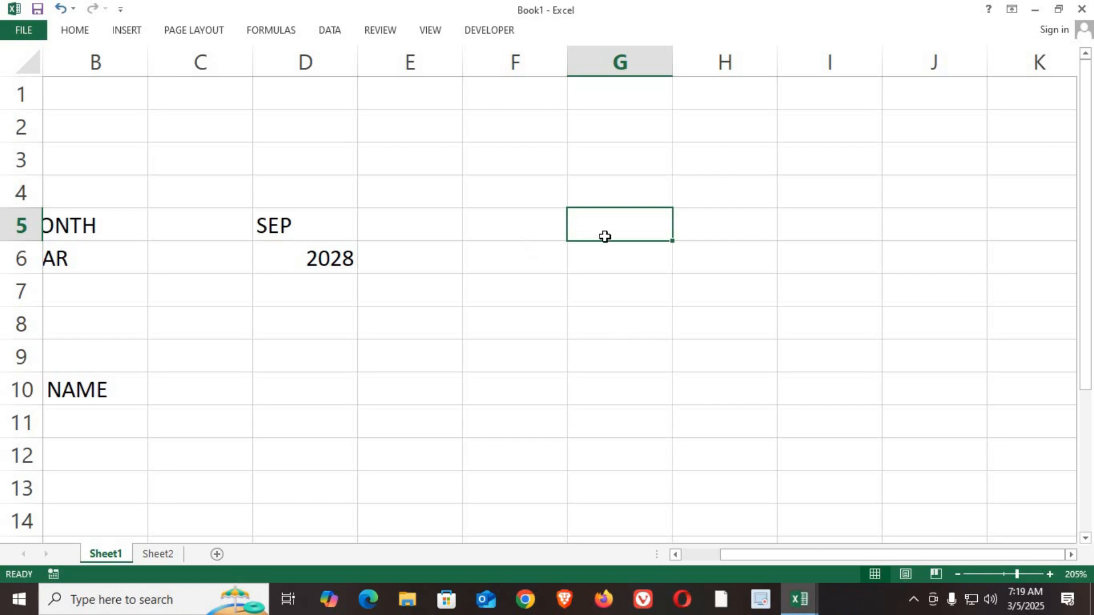
{"action": "type", "text": "TO:"}
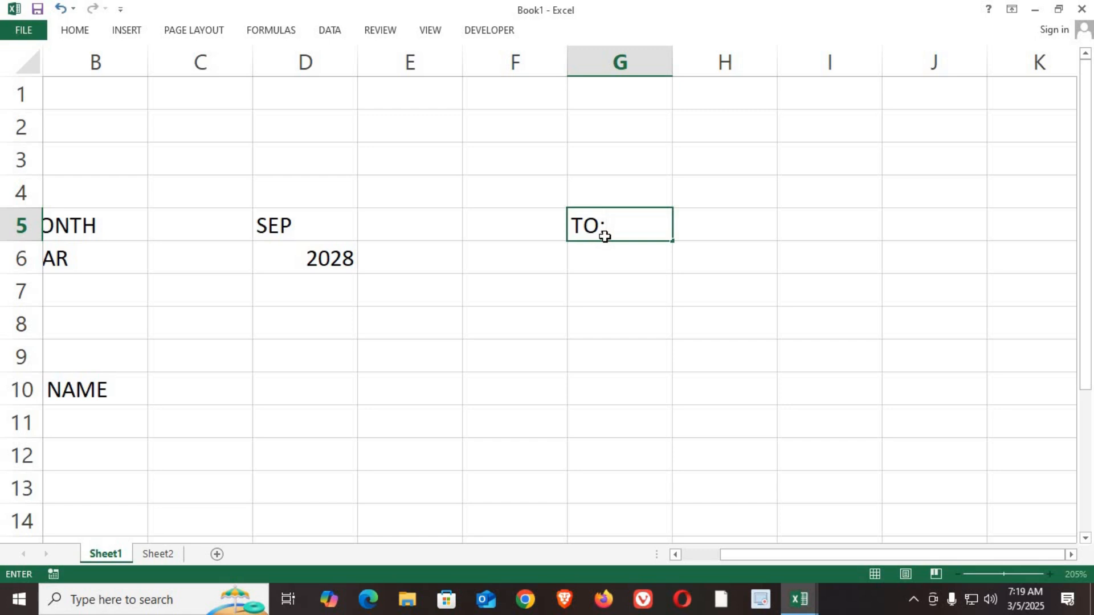
{"action": "key", "text": "Tab"}
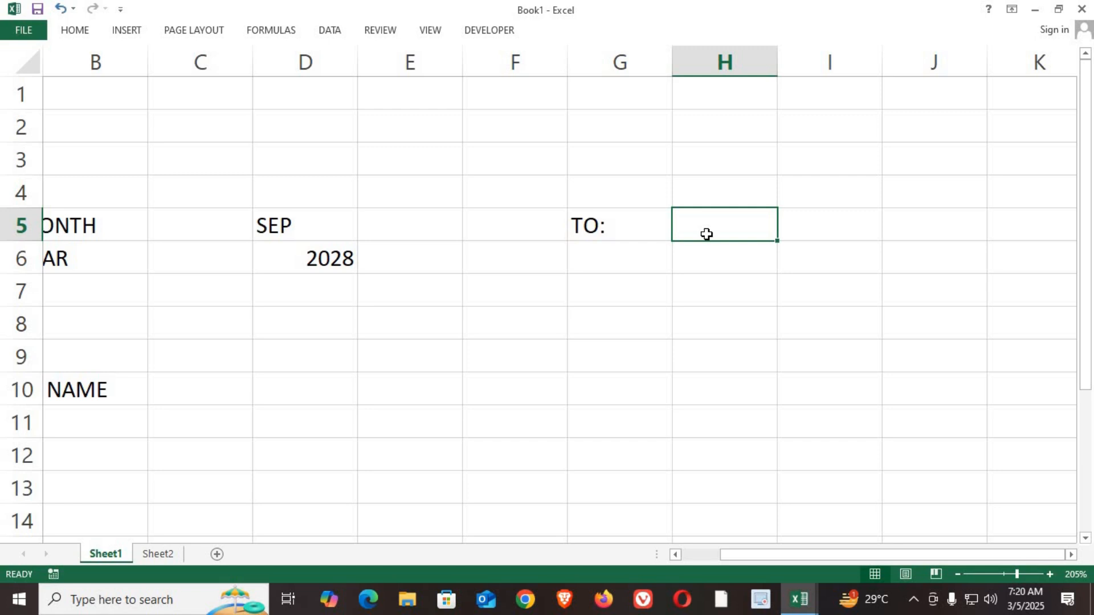
Step: Enter the formula =DATEVALUE("1"&D5&D6) in H5 to build the month's first date from the chosen month and year
{"action": "type", "text": "=DATE"}
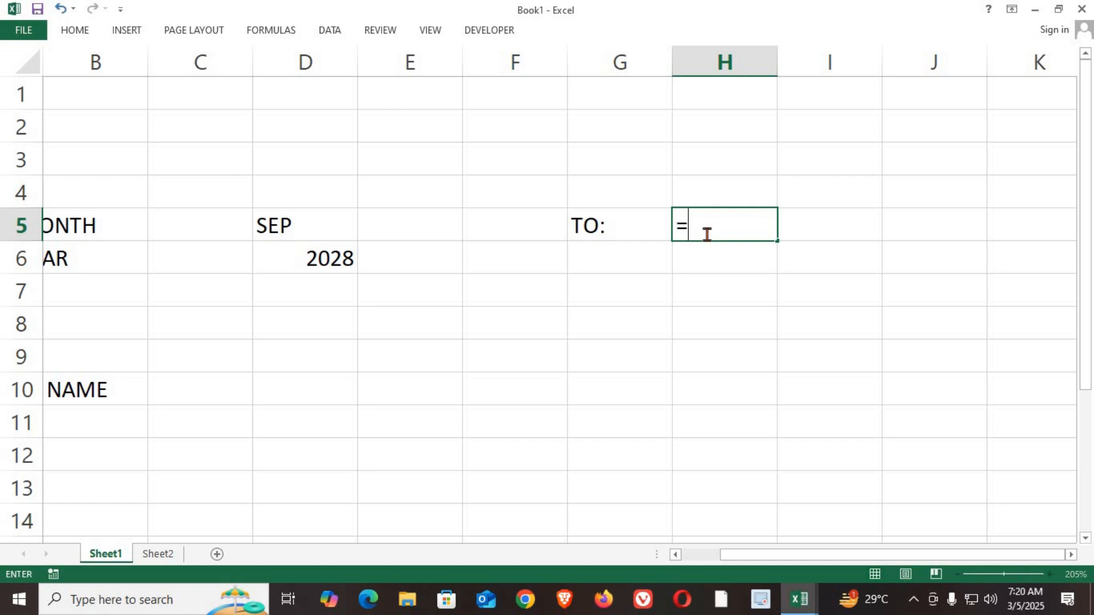
{"action": "key", "text": "Down"}
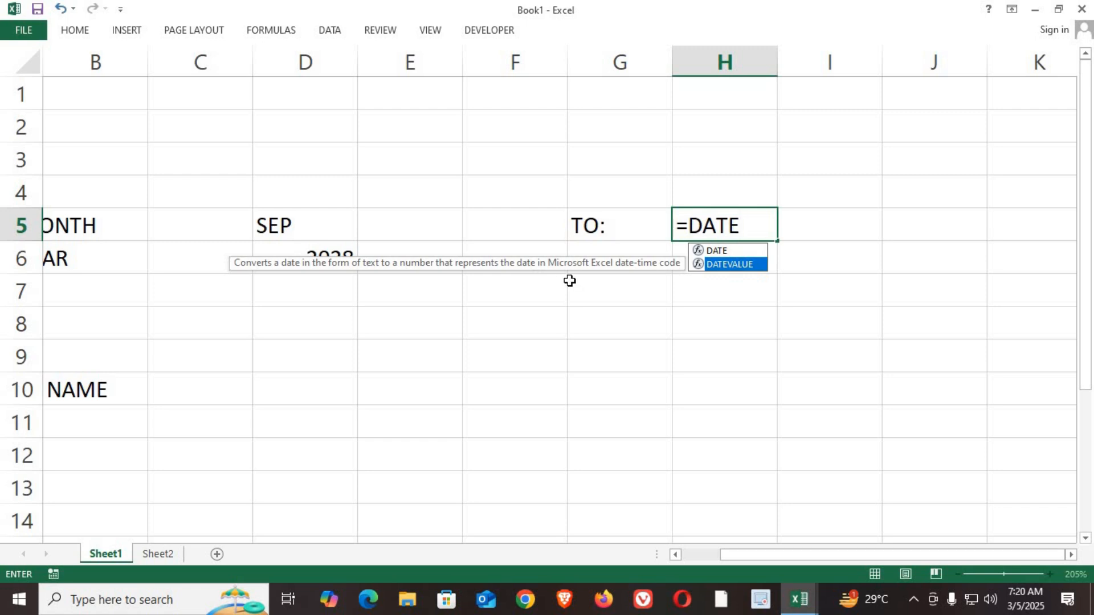
{"action": "key", "text": "Tab"}
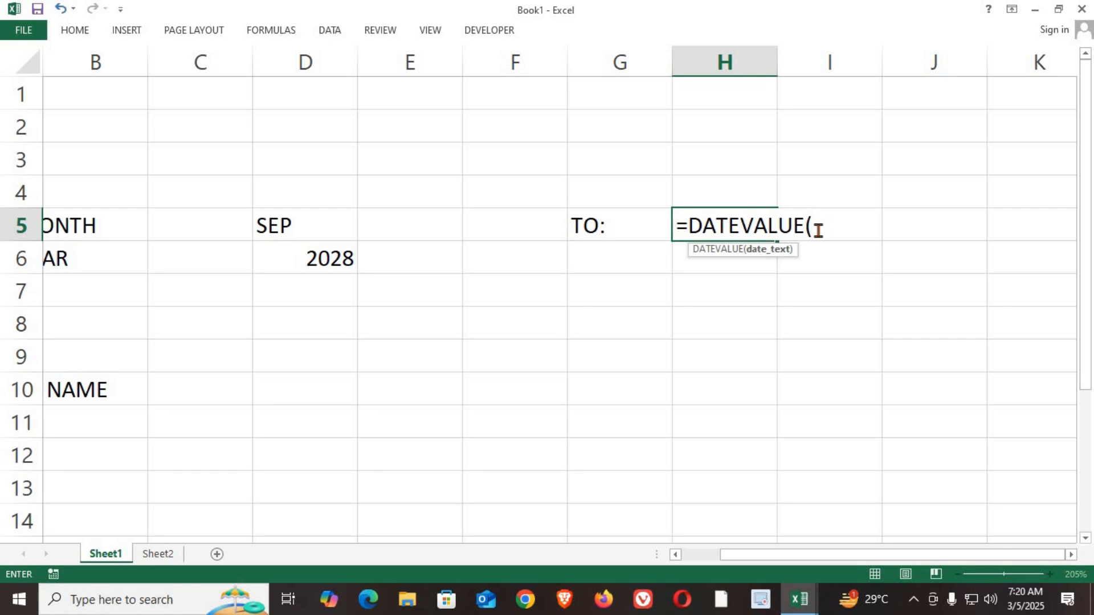
{"action": "type", "text": "1\"&"}
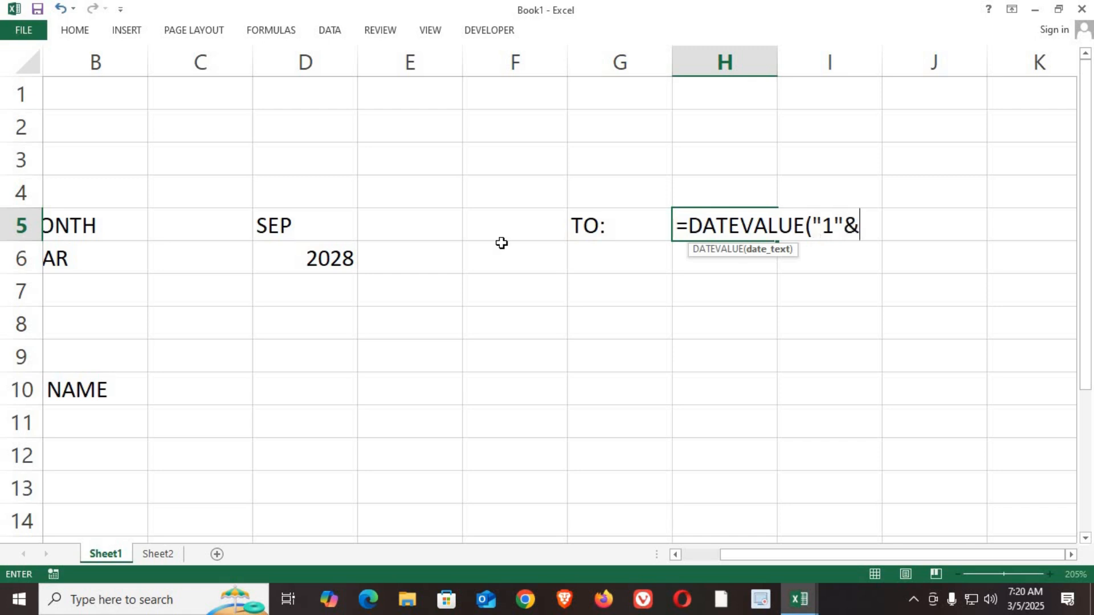
{"action": "left_click", "coordinate": [323, 223]}
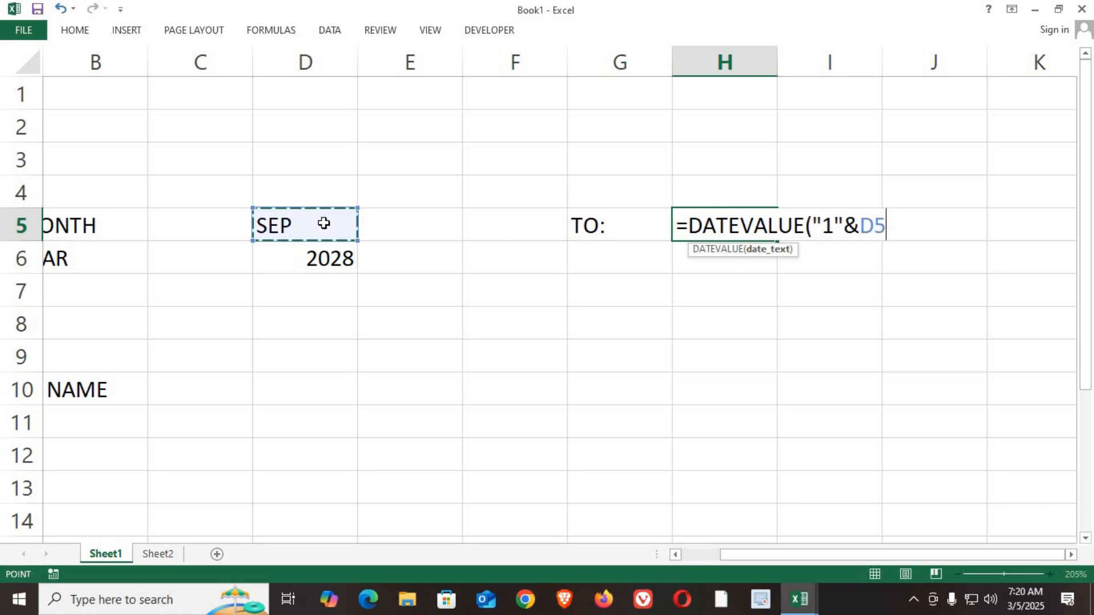
{"action": "type", "text": "&"}
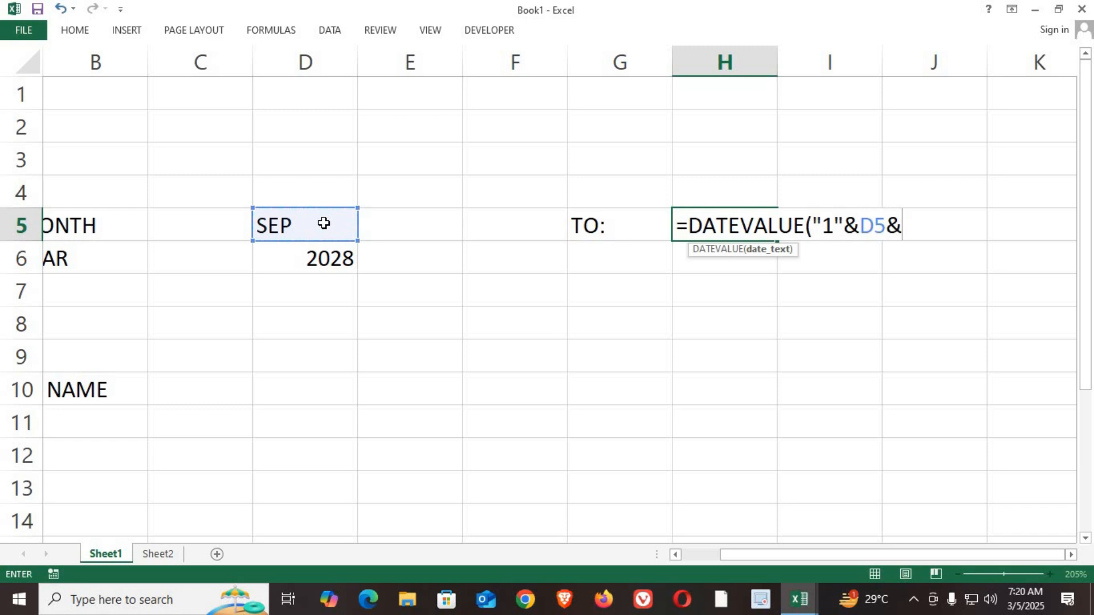
{"action": "left_click", "coordinate": [328, 257]}
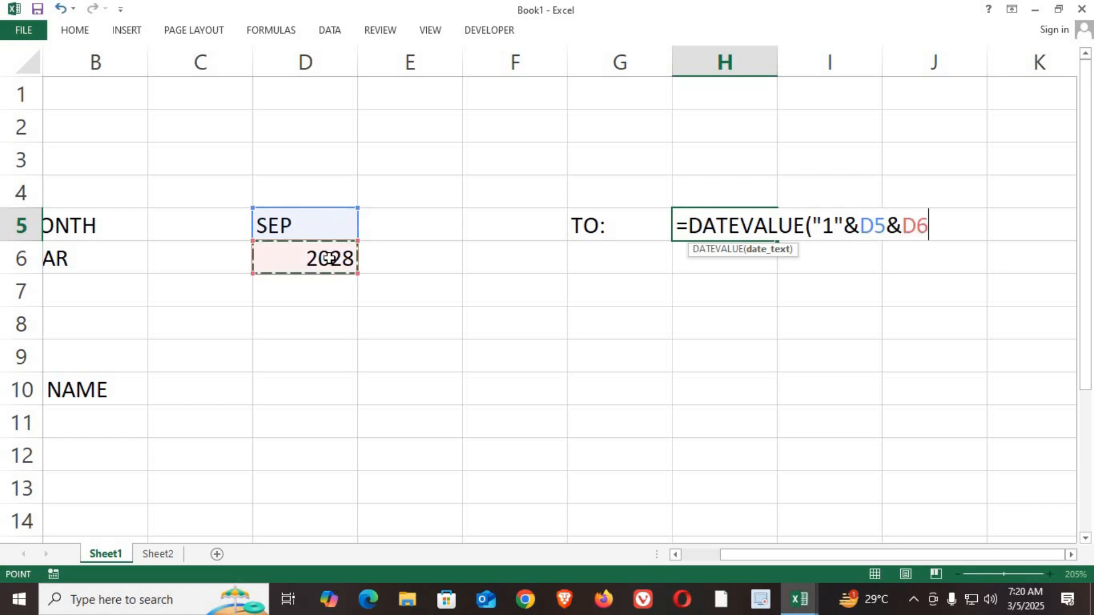
{"action": "type", "text": ")"}
{"action": "key", "text": "Return"}
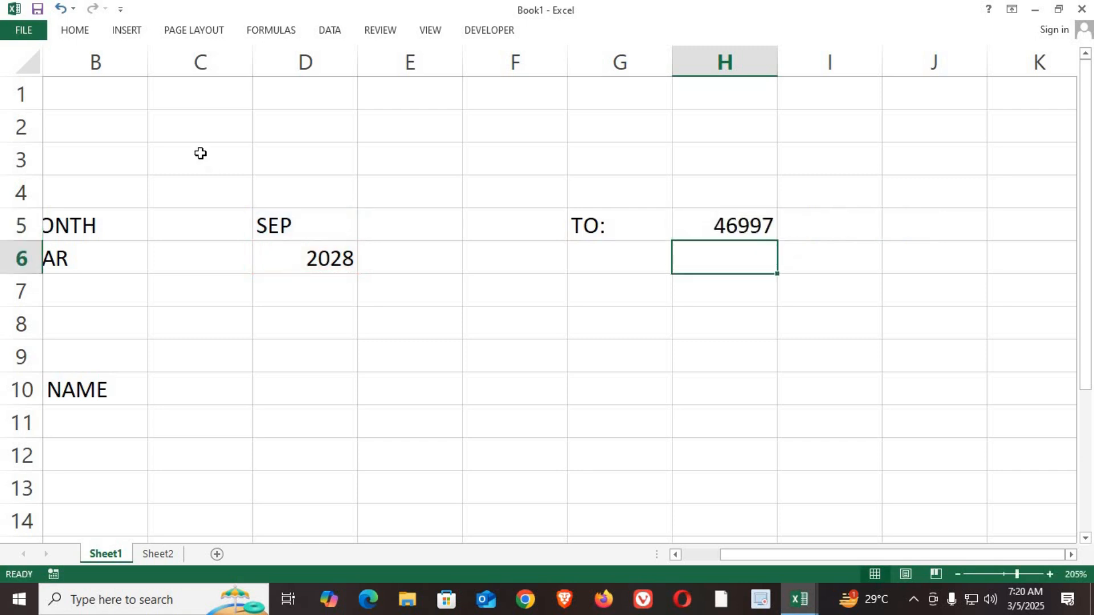
Step: Format H5 as a date using the 14-Mar-12 type
{"action": "left_click", "coordinate": [715, 228]}
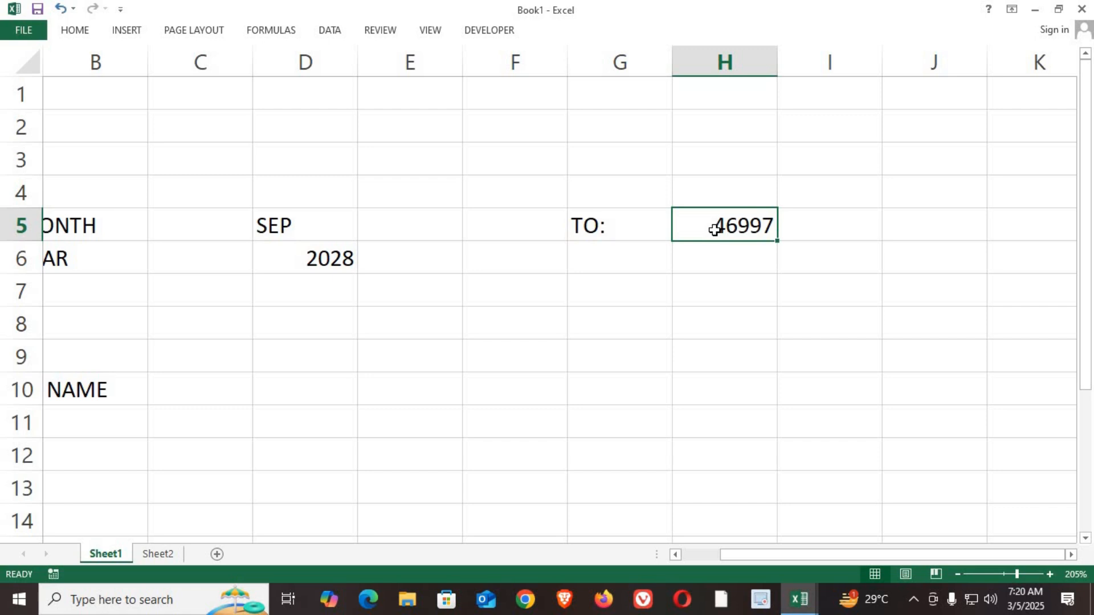
{"action": "left_click", "coordinate": [75, 34]}
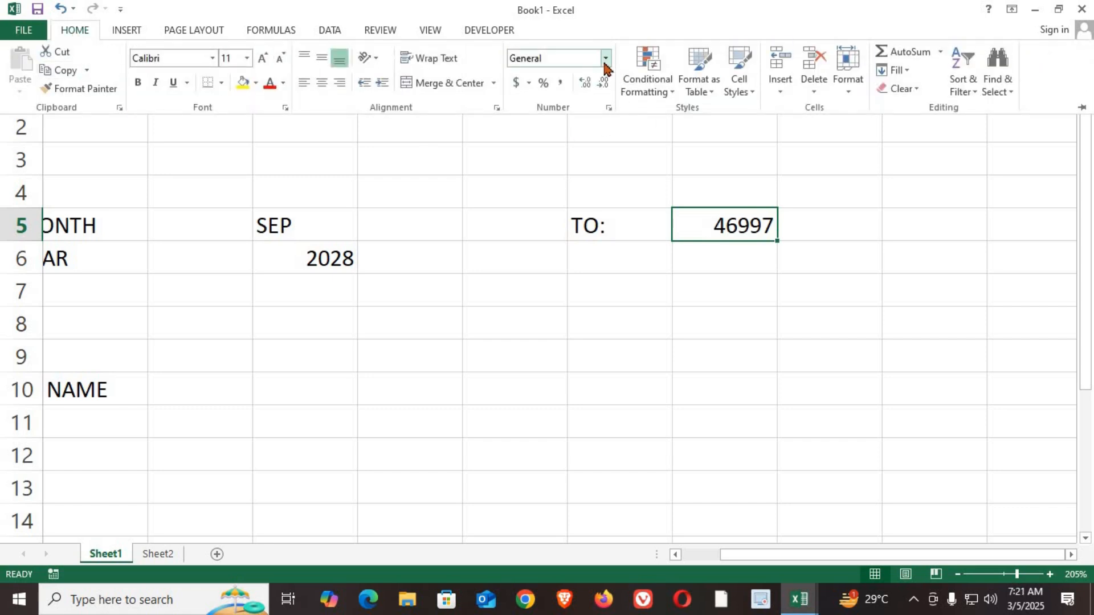
{"action": "left_click", "coordinate": [607, 69]}
{"action": "left_click", "coordinate": [546, 429]}
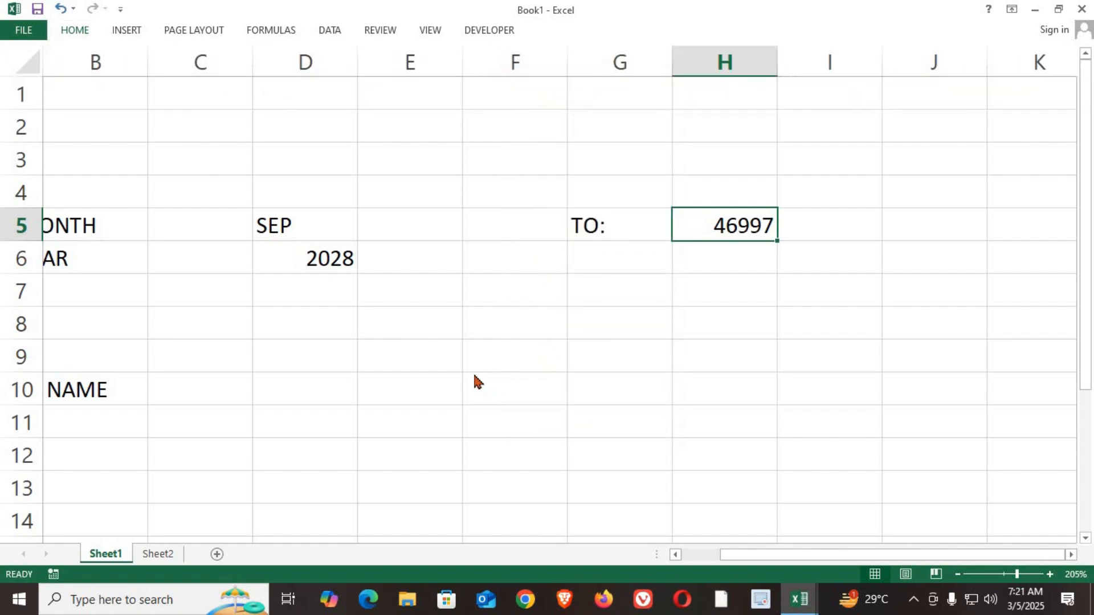
{"action": "left_click_drag", "start_coordinate": [590, 135], "coordinate": [157, 125]}
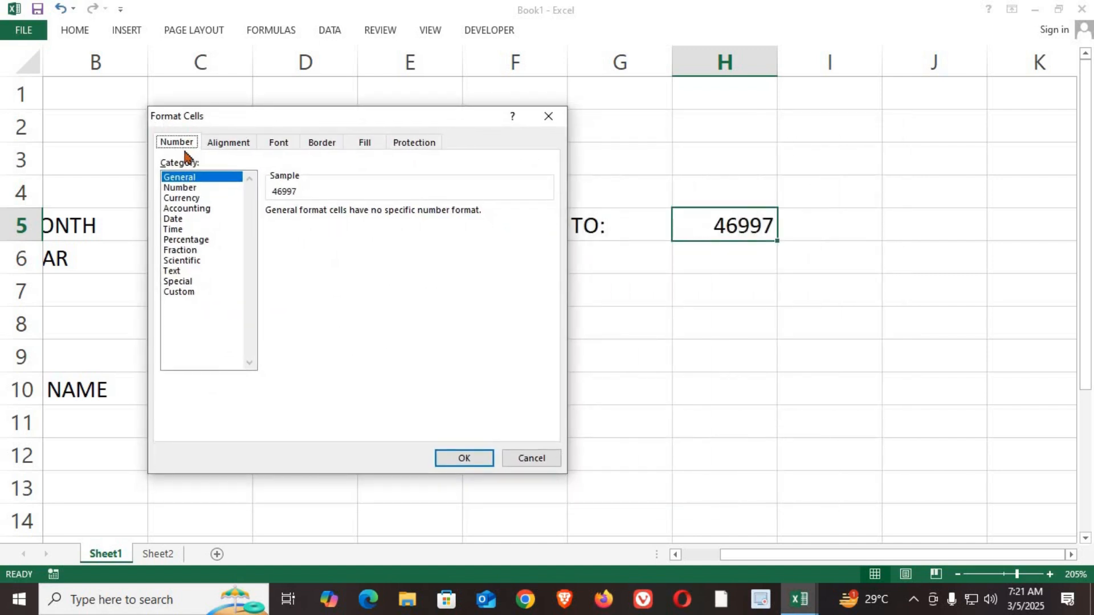
{"action": "left_click", "coordinate": [173, 222]}
{"action": "left_click", "coordinate": [272, 288]}
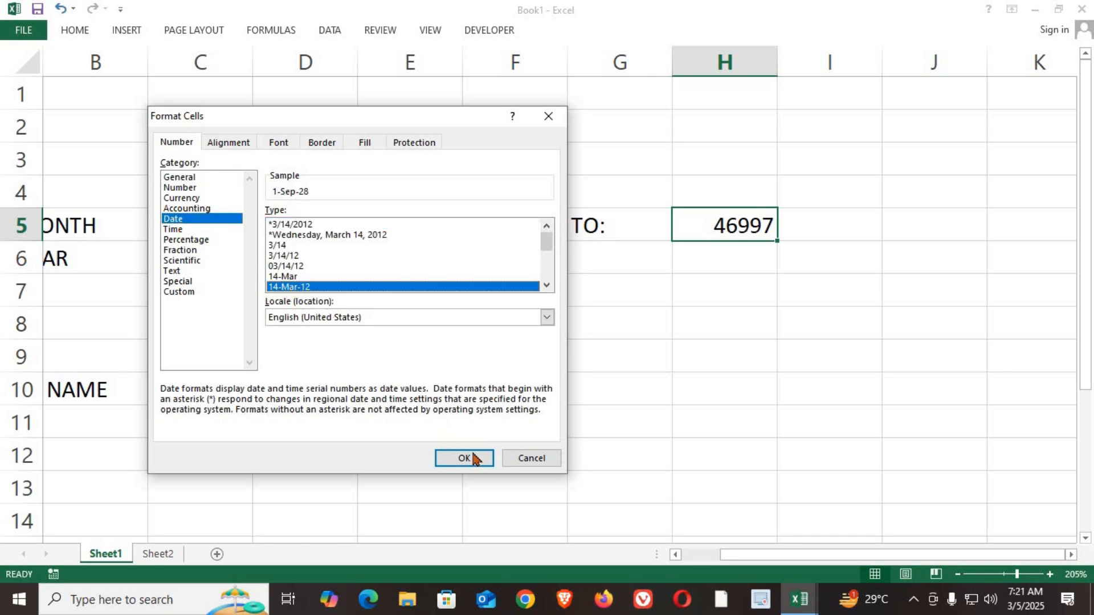
{"action": "left_click", "coordinate": [464, 459]}
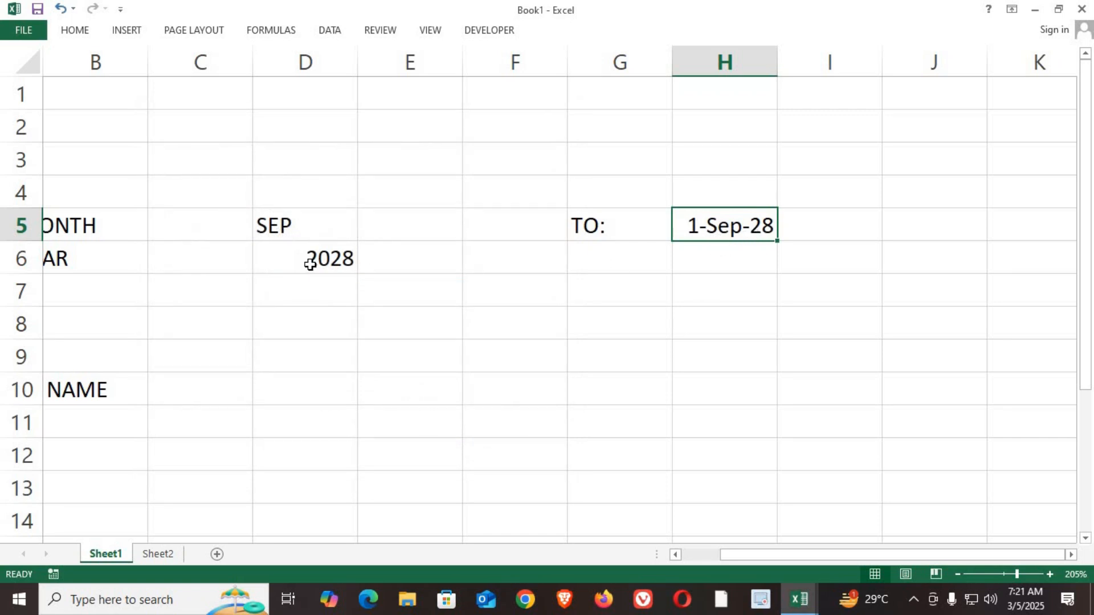
Step: Choose JAN from the month dropdown in D5 and 2025 from the year dropdown in D6
{"action": "left_click", "coordinate": [323, 233]}
{"action": "left_click", "coordinate": [364, 233]}
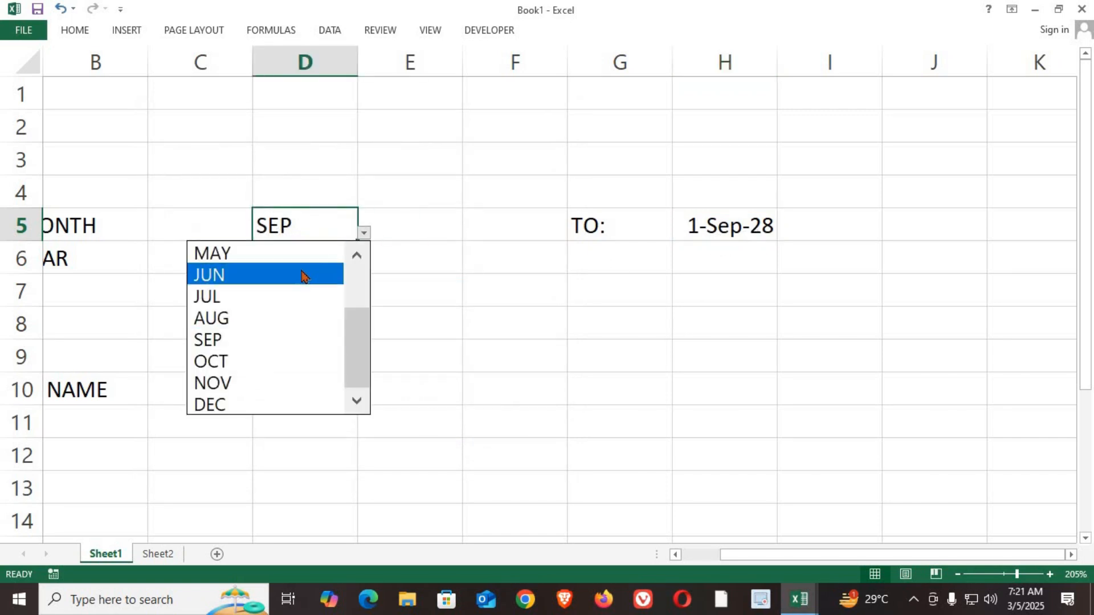
{"action": "left_click", "coordinate": [361, 264]}
{"action": "left_click", "coordinate": [215, 254]}
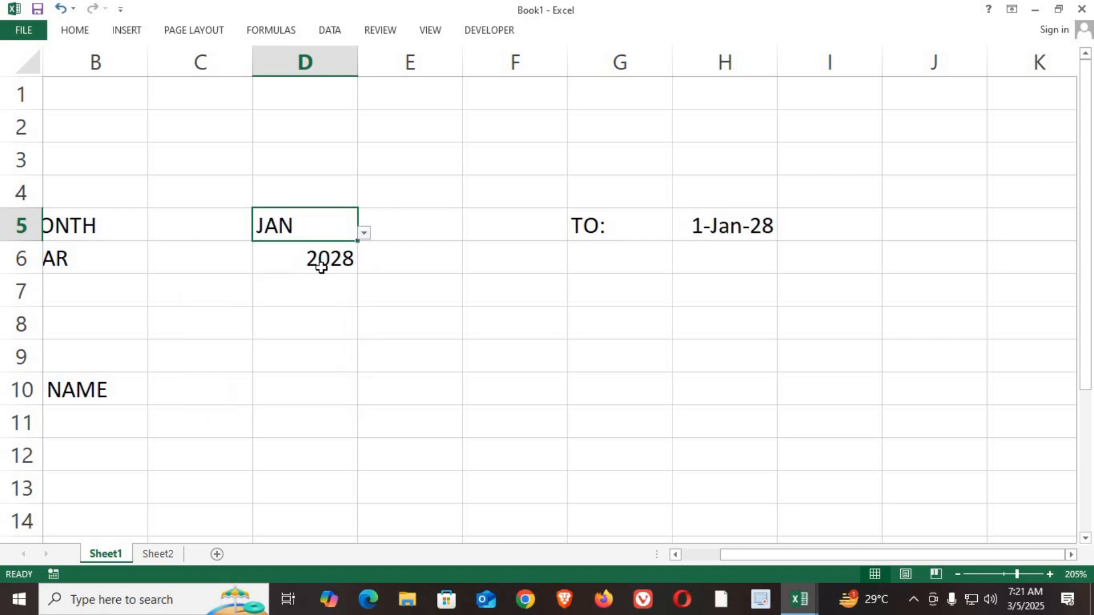
{"action": "left_click", "coordinate": [326, 259]}
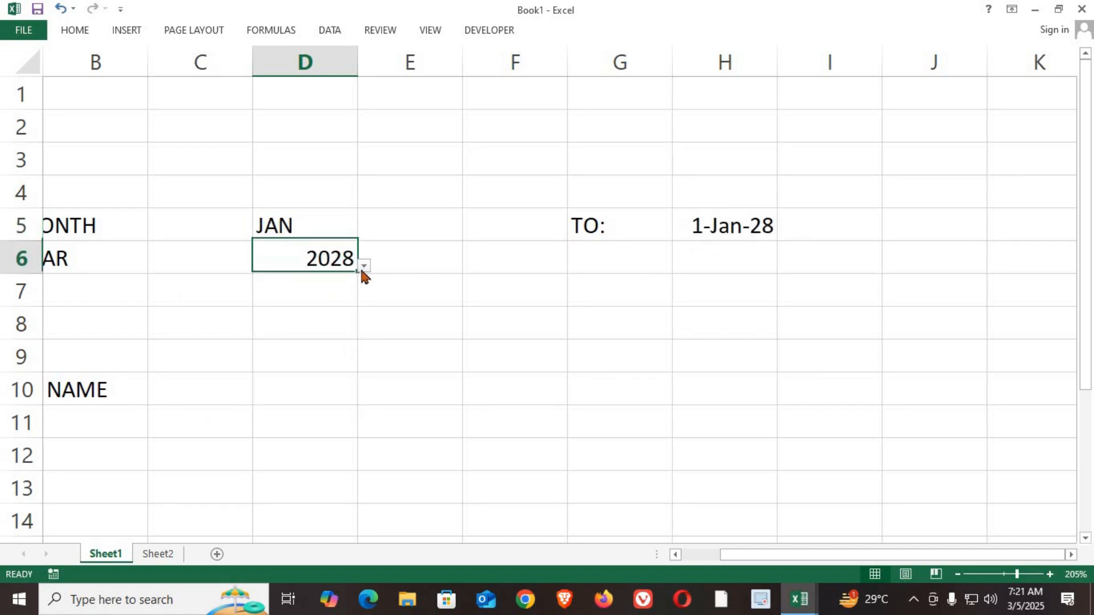
{"action": "left_click", "coordinate": [363, 266]}
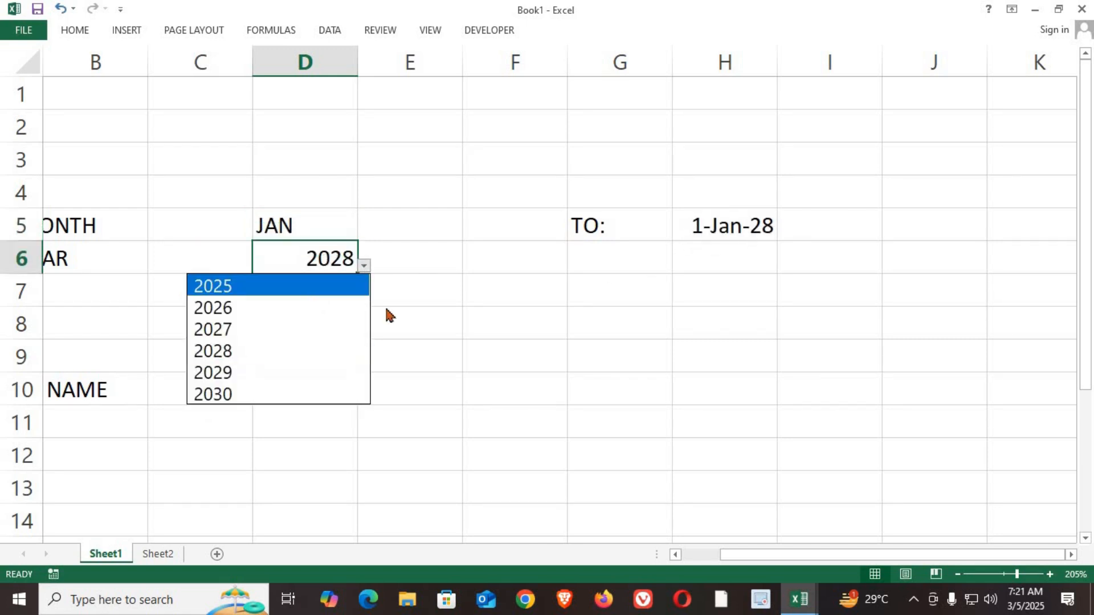
{"action": "left_click", "coordinate": [241, 289]}
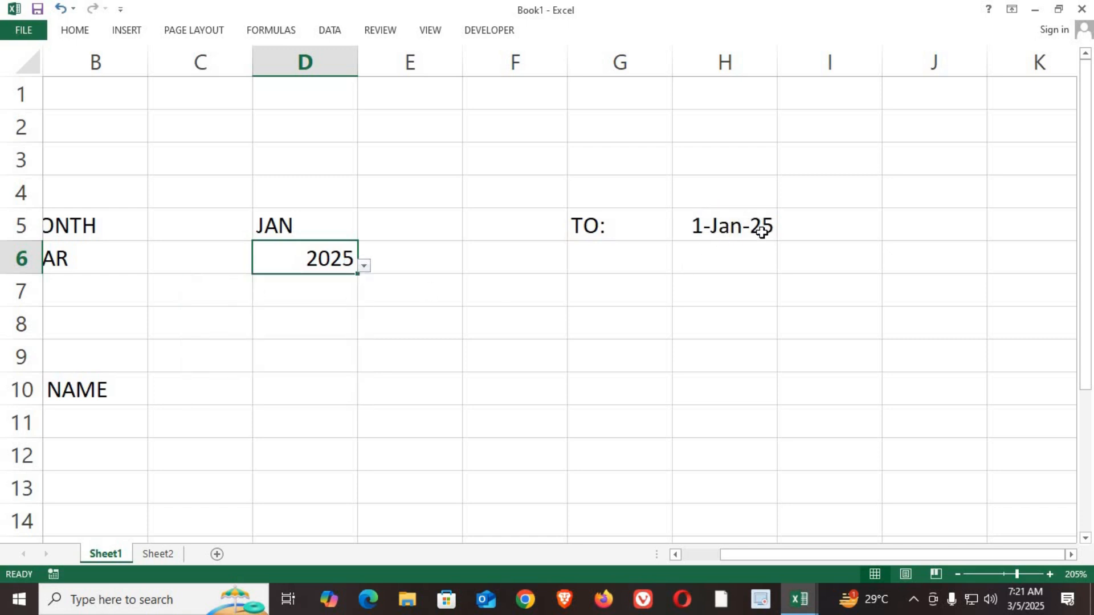
Step: Enter the formula =EOMONTH(H5,"0") in L5 to calculate the last day of the selected month
{"action": "left_click", "coordinate": [926, 228]}
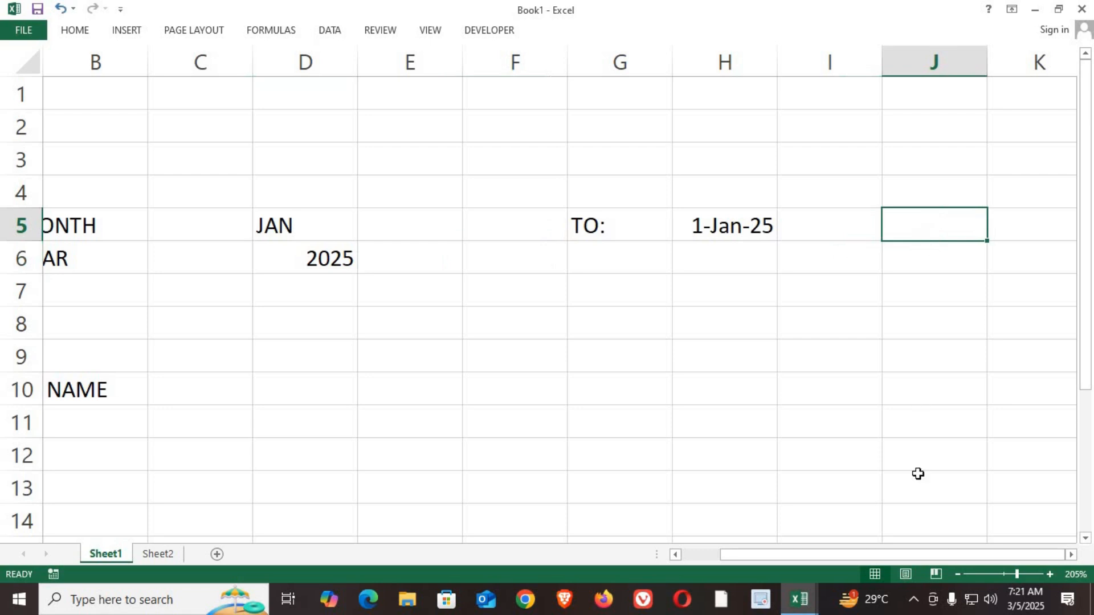
{"action": "left_click", "coordinate": [830, 557]}
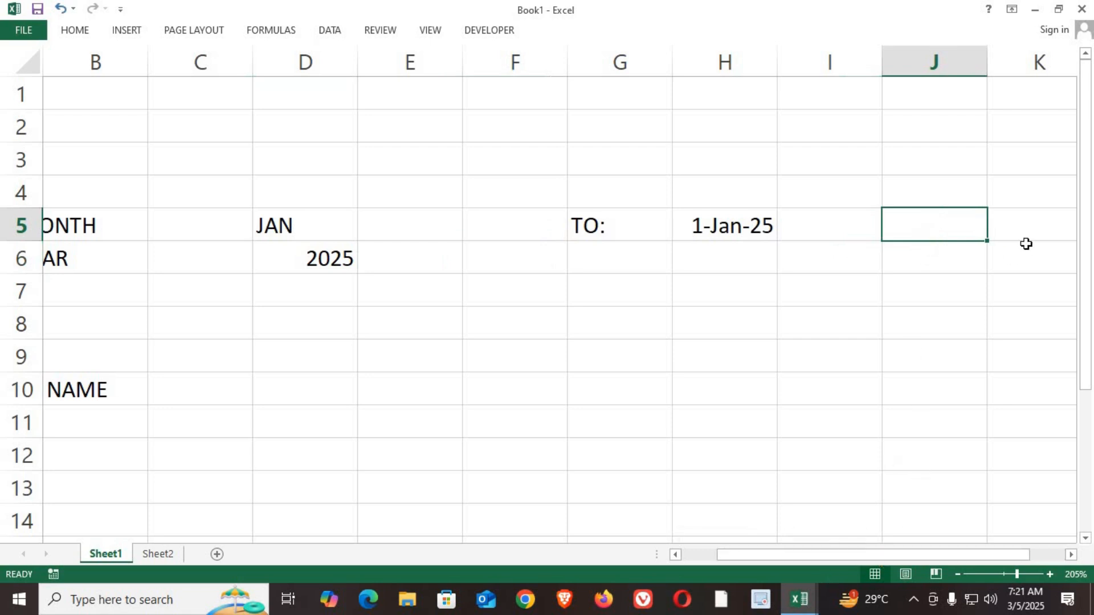
{"action": "left_click", "coordinate": [1011, 228]}
{"action": "key", "text": "Right"}
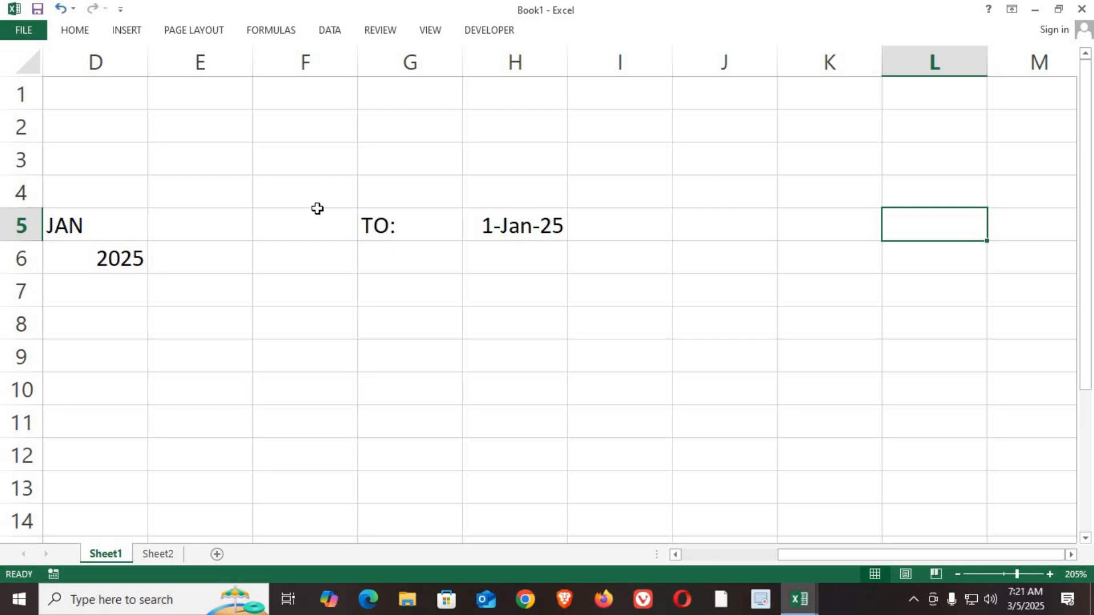
{"action": "type", "text": "=EO"}
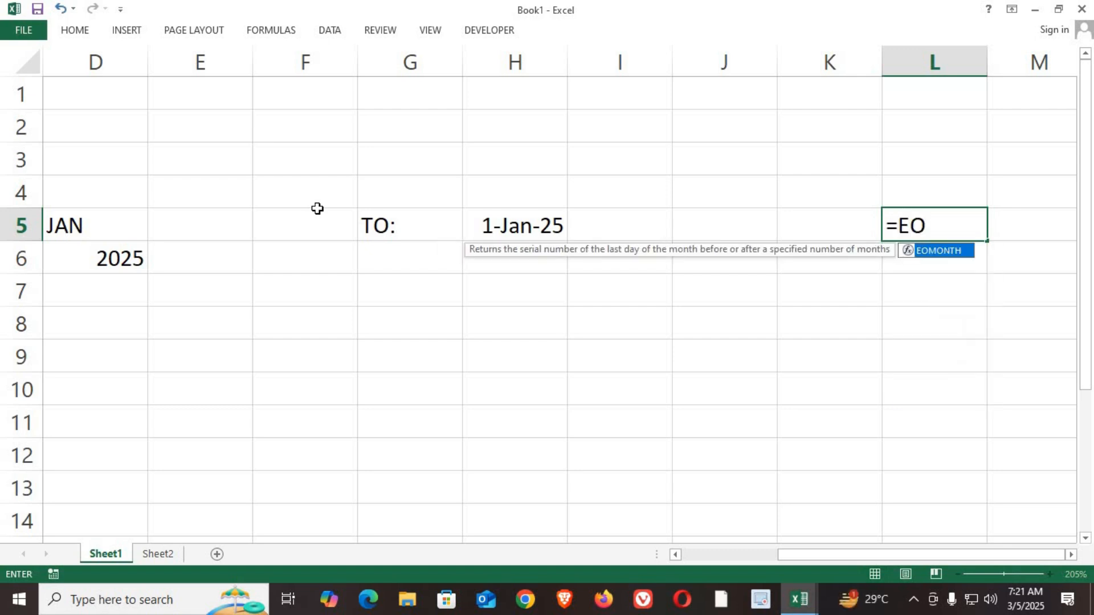
{"action": "key", "text": "Tab"}
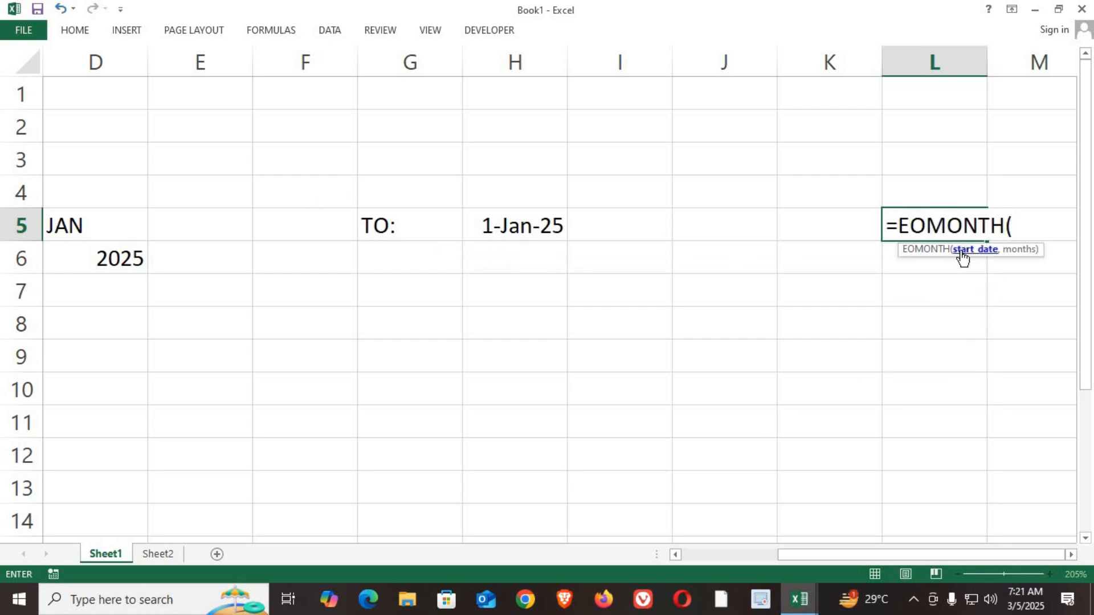
{"action": "left_click", "coordinate": [490, 226]}
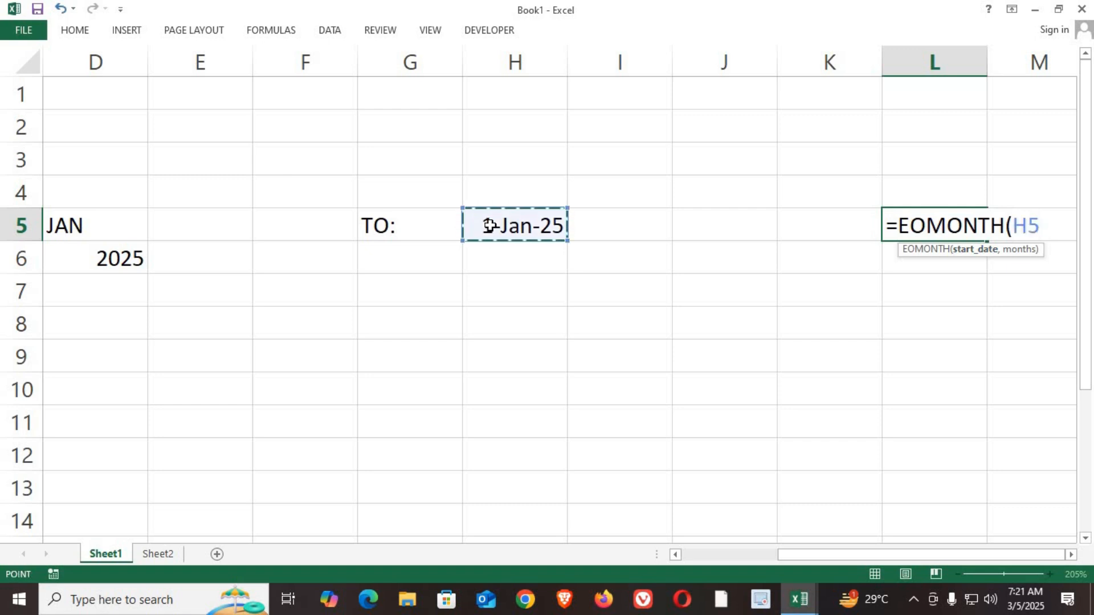
{"action": "type", "text": ","}
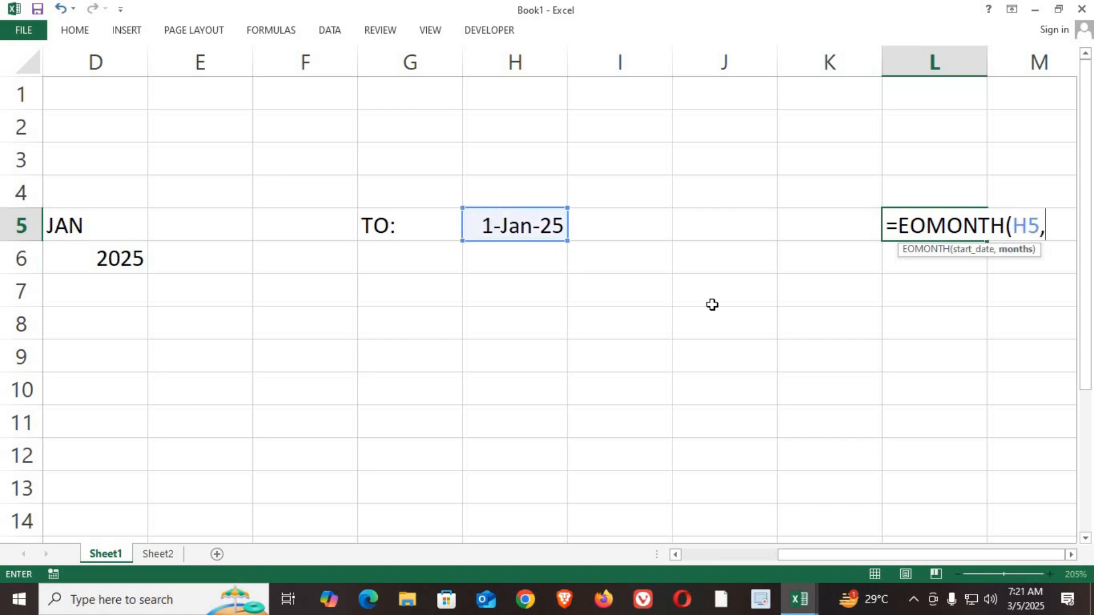
{"action": "type", "text": " \"0\")"}
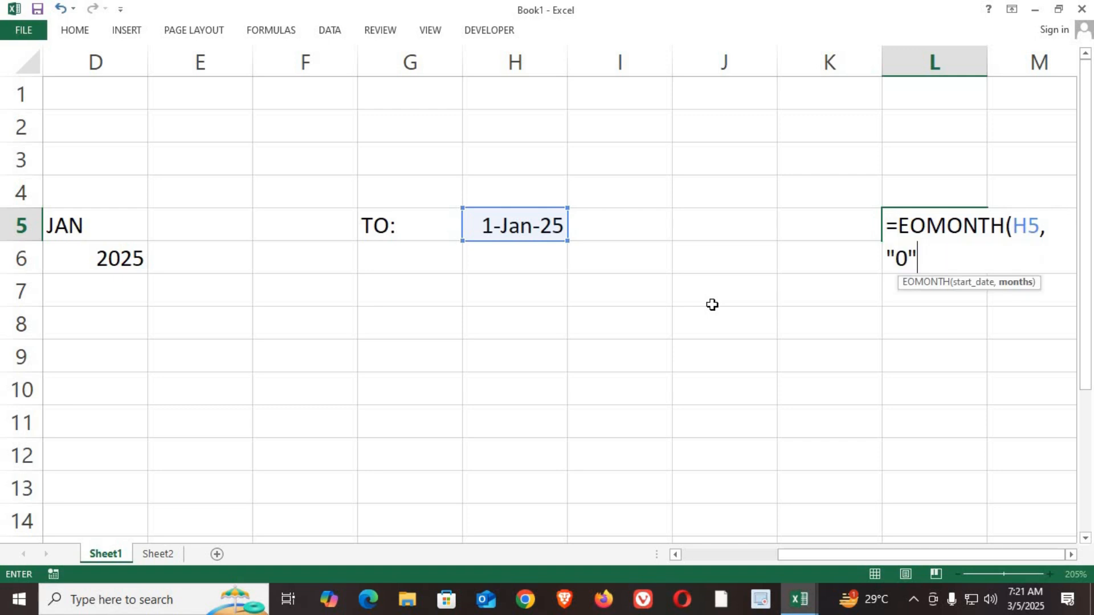
{"action": "key", "text": "Return"}
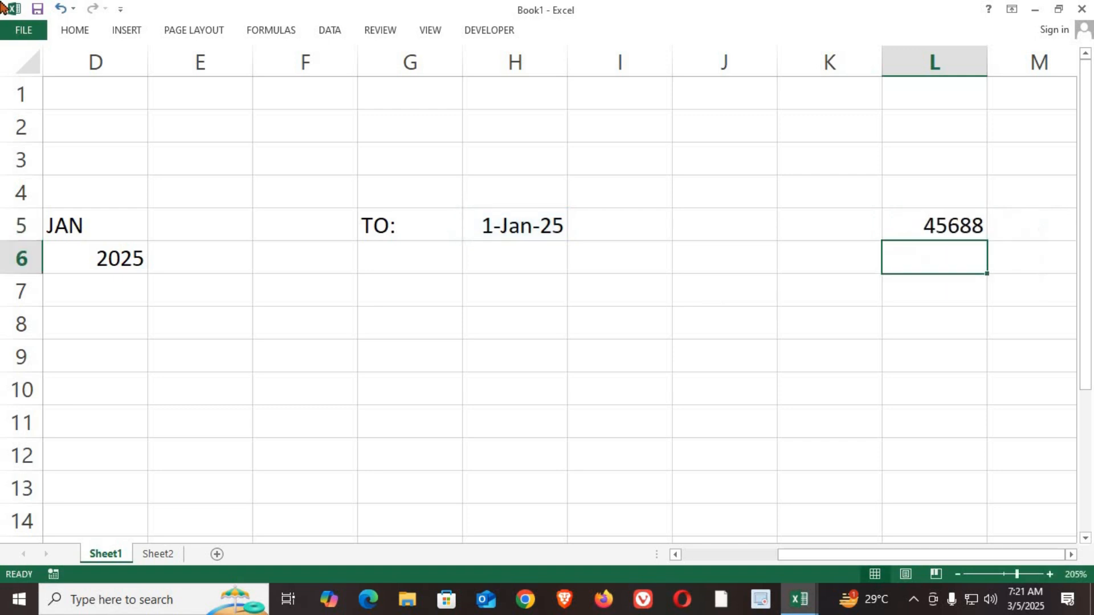
Step: Apply the 14-Mar-12 date format to the month-end date in L5
{"action": "left_click", "coordinate": [929, 224]}
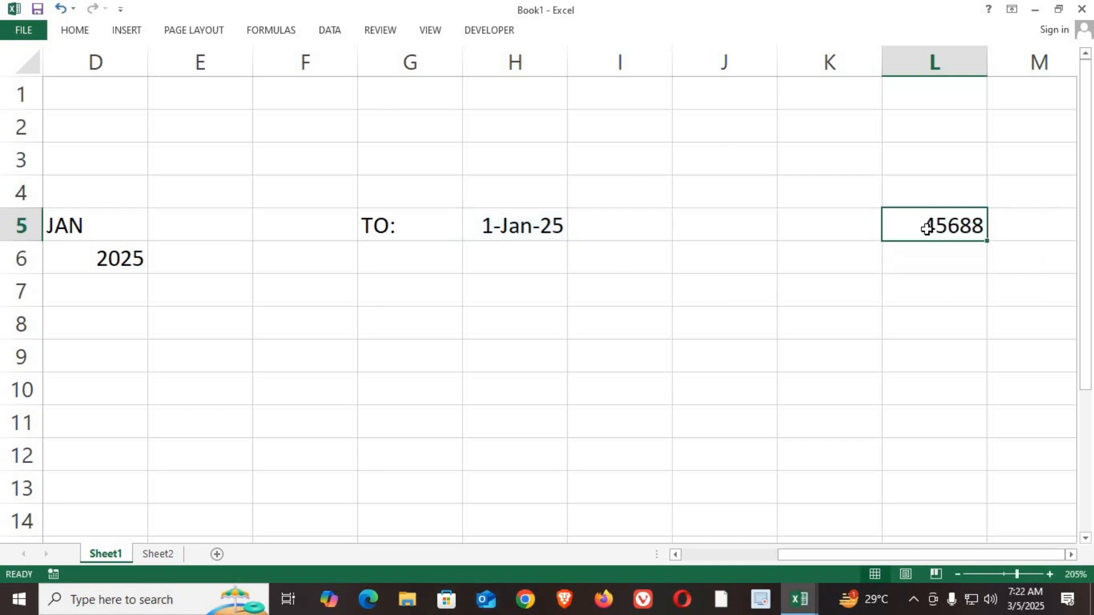
{"action": "left_click", "coordinate": [75, 30]}
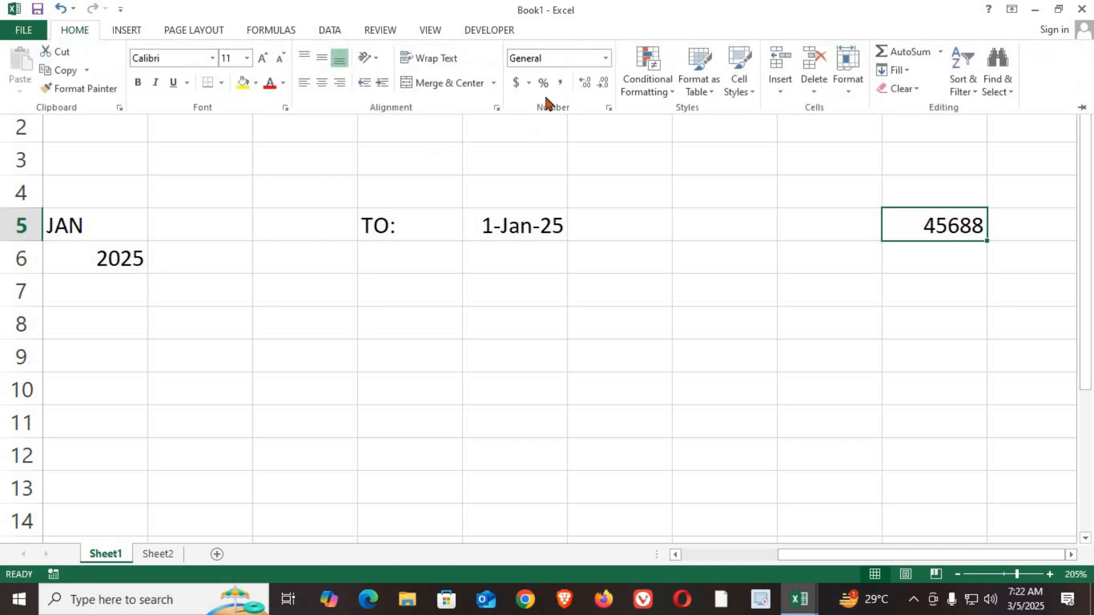
{"action": "left_click", "coordinate": [605, 58]}
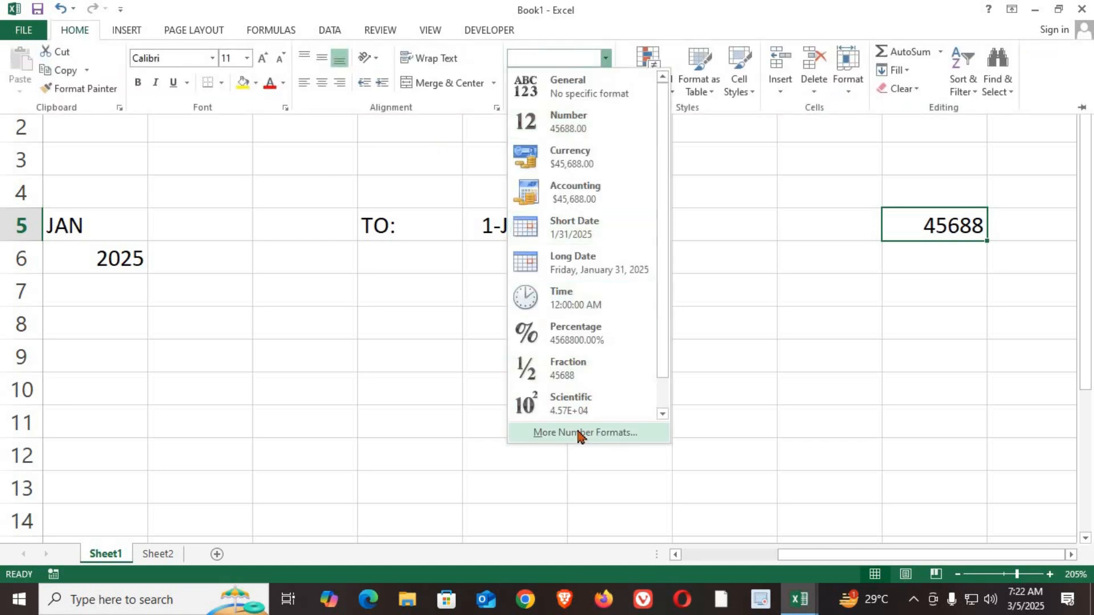
{"action": "left_click", "coordinate": [579, 432]}
{"action": "left_click", "coordinate": [176, 220]}
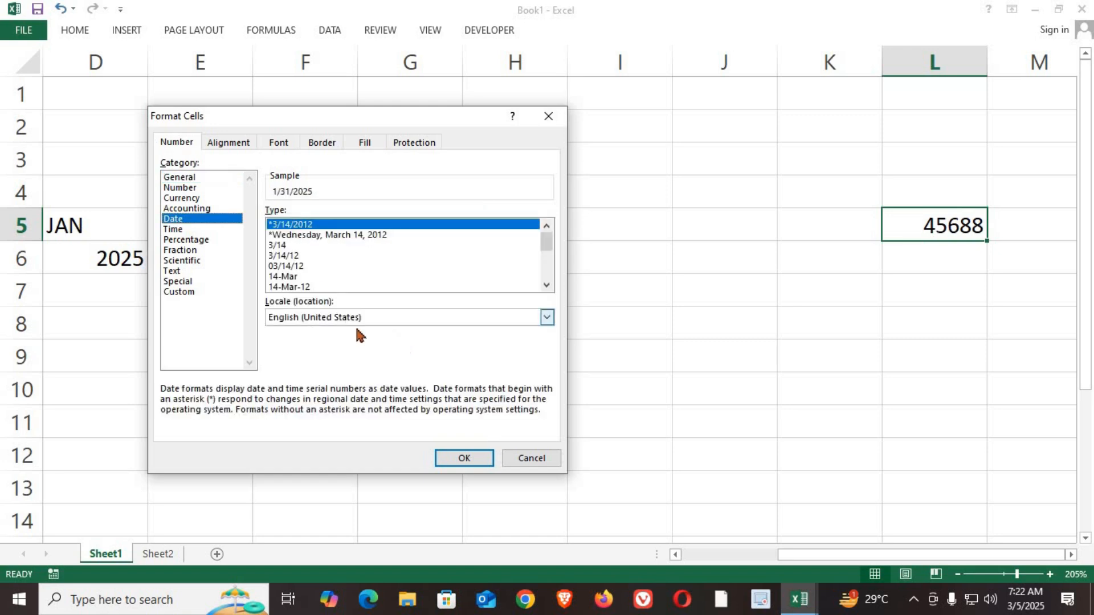
{"action": "left_click", "coordinate": [293, 287]}
{"action": "left_click", "coordinate": [459, 455]}
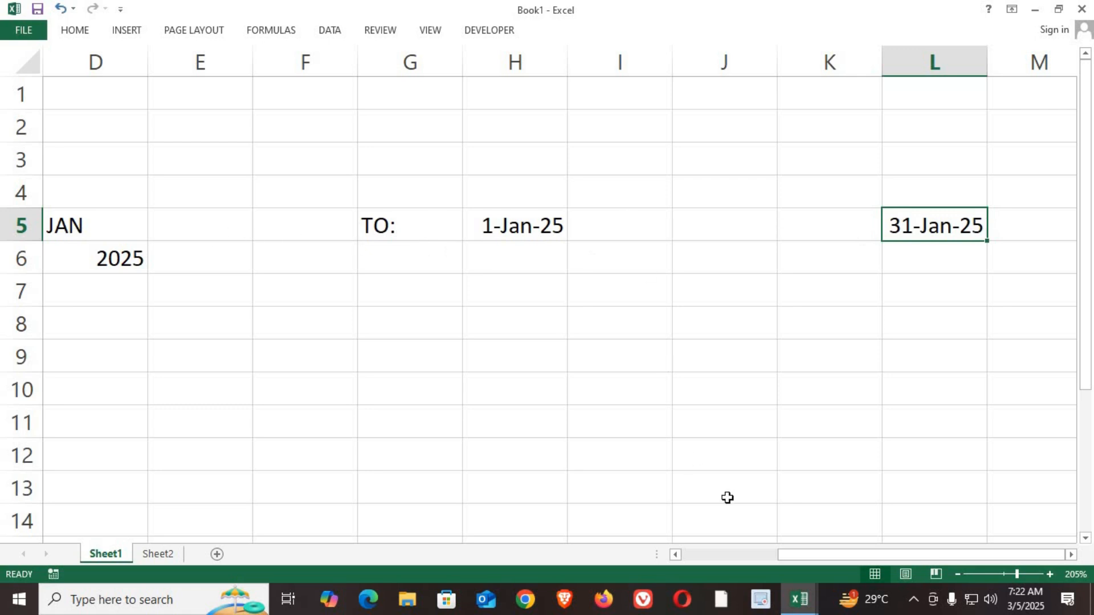
Step: Test the start and end date formulas by choosing APR from the month dropdown in D5
{"action": "scroll", "coordinate": [628, 398], "scroll_direction": "down", "scroll_amount": 2}
{"action": "left_click", "coordinate": [261, 202]}
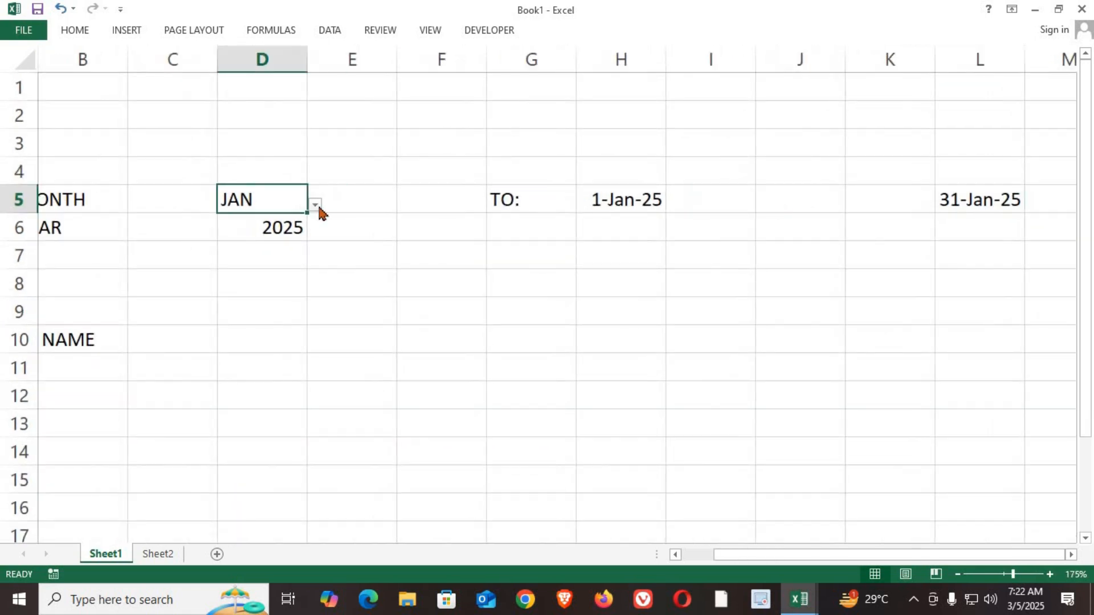
{"action": "left_click", "coordinate": [316, 207]}
{"action": "left_click", "coordinate": [288, 277]}
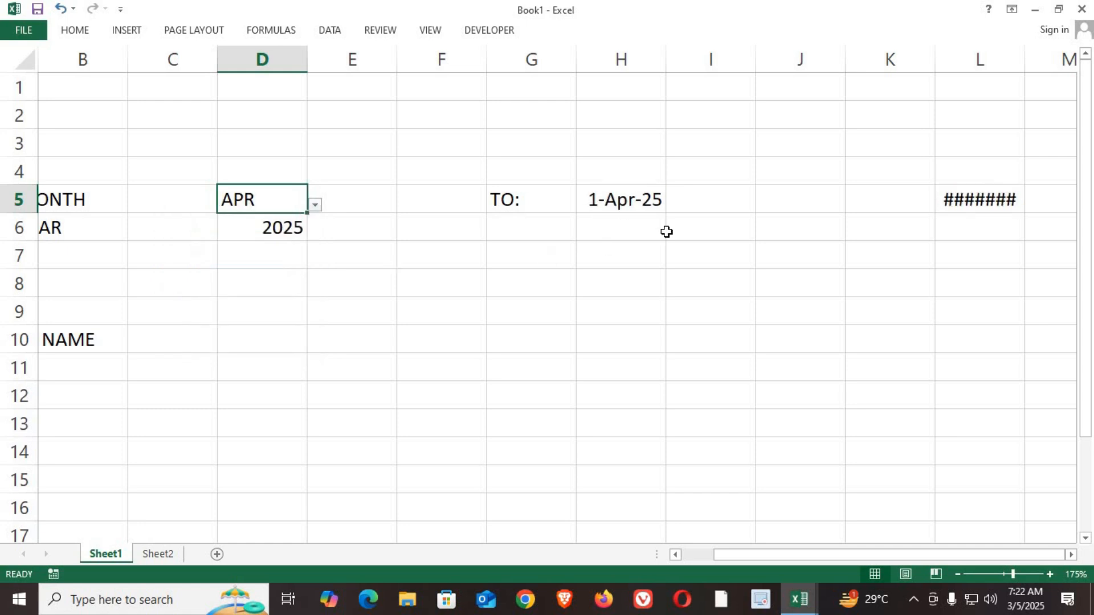
Step: Widen column L so that the full month-end date fits in L5
{"action": "left_click_drag", "start_coordinate": [1024, 64], "coordinate": [1040, 64]}
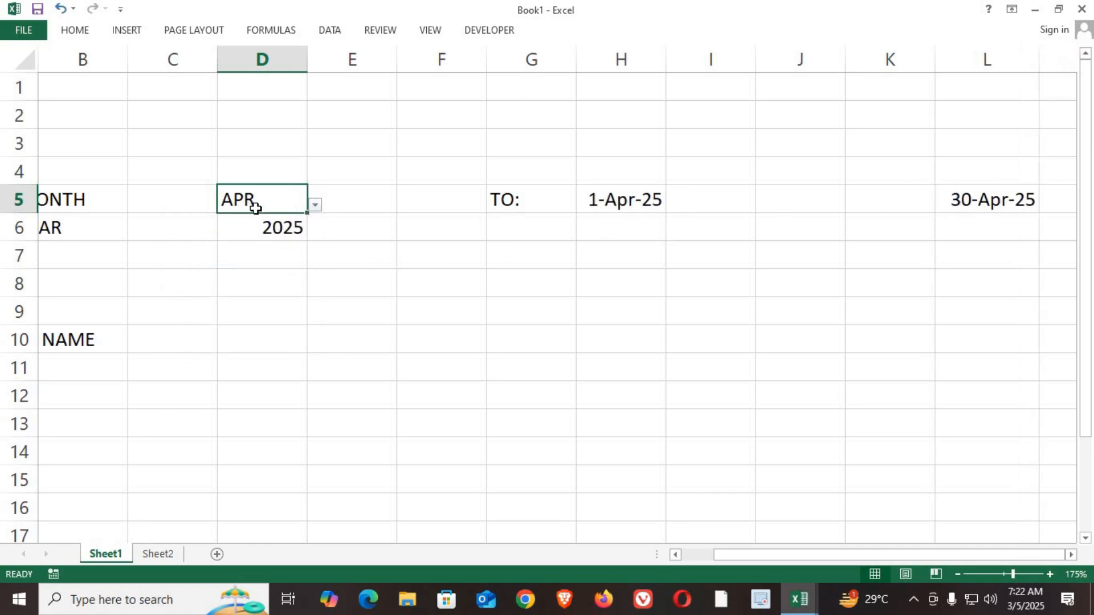
{"action": "left_click", "coordinate": [633, 204]}
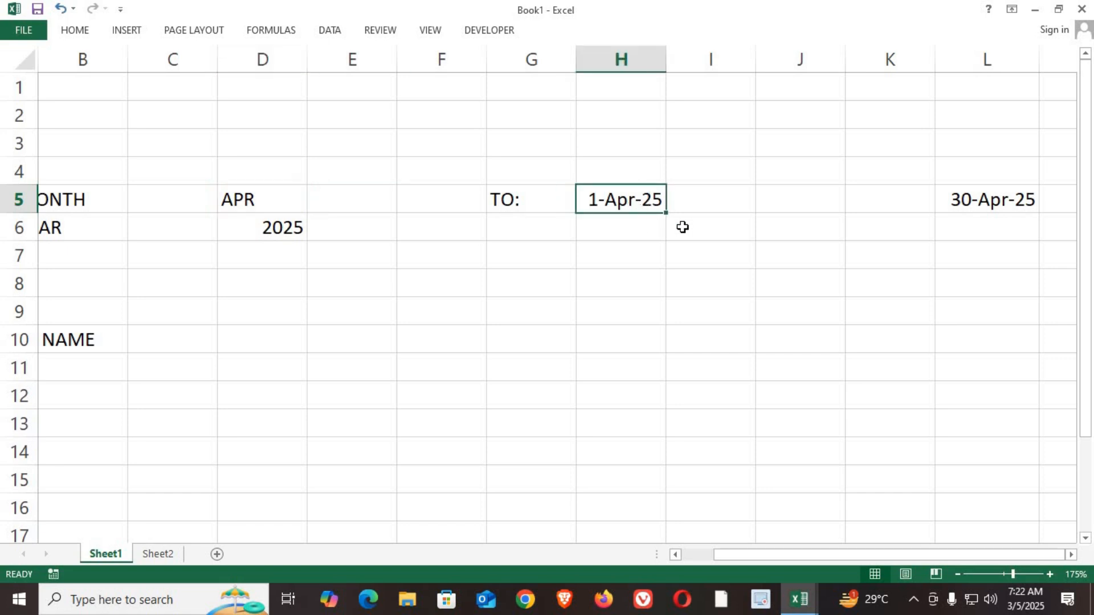
{"action": "left_click", "coordinate": [1010, 200]}
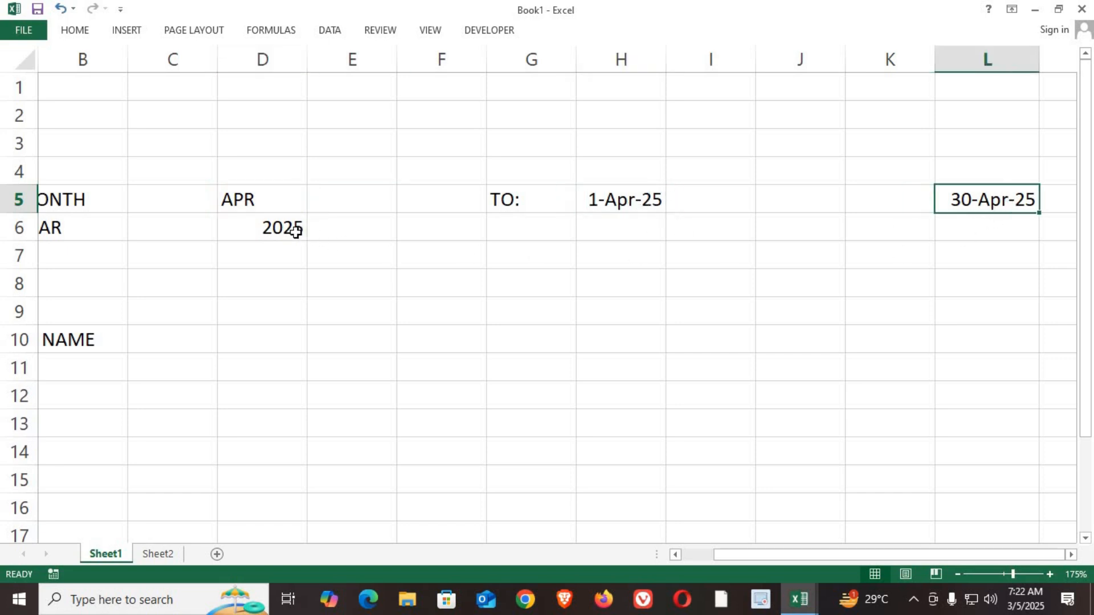
Step: Test the start and end date formulas again by choosing JUL from the month dropdown in D5
{"action": "left_click", "coordinate": [269, 204]}
{"action": "left_click", "coordinate": [315, 205]}
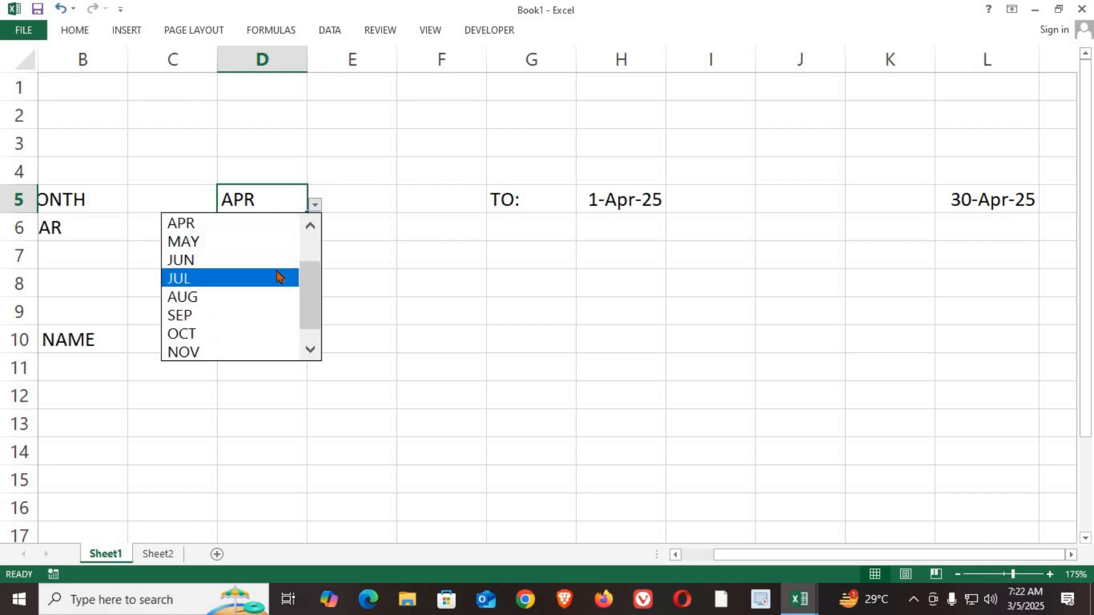
{"action": "left_click", "coordinate": [280, 276]}
{"action": "left_click", "coordinate": [629, 202]}
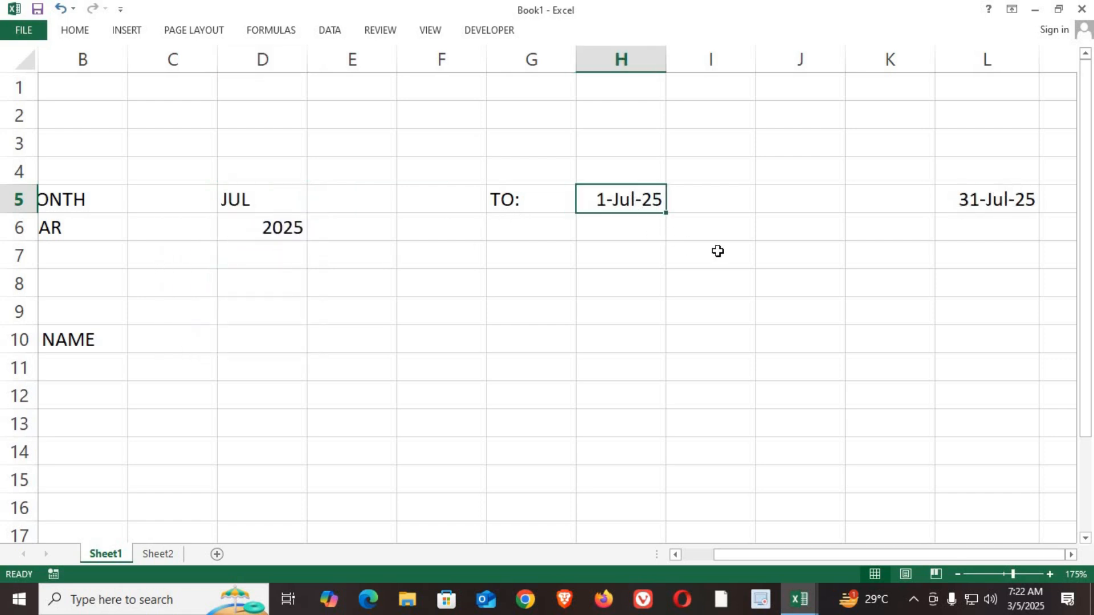
{"action": "left_click", "coordinate": [975, 201]}
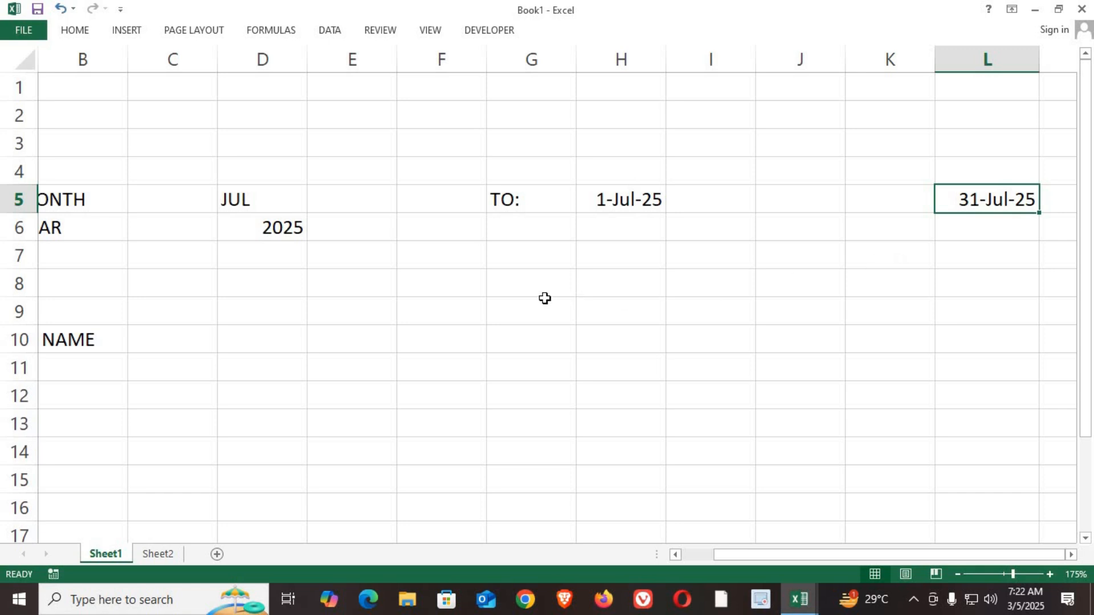
Step: Enter the formula =H5 in C8 to bring the month's start date into the date row
{"action": "left_click_drag", "start_coordinate": [741, 564], "coordinate": [654, 529]}
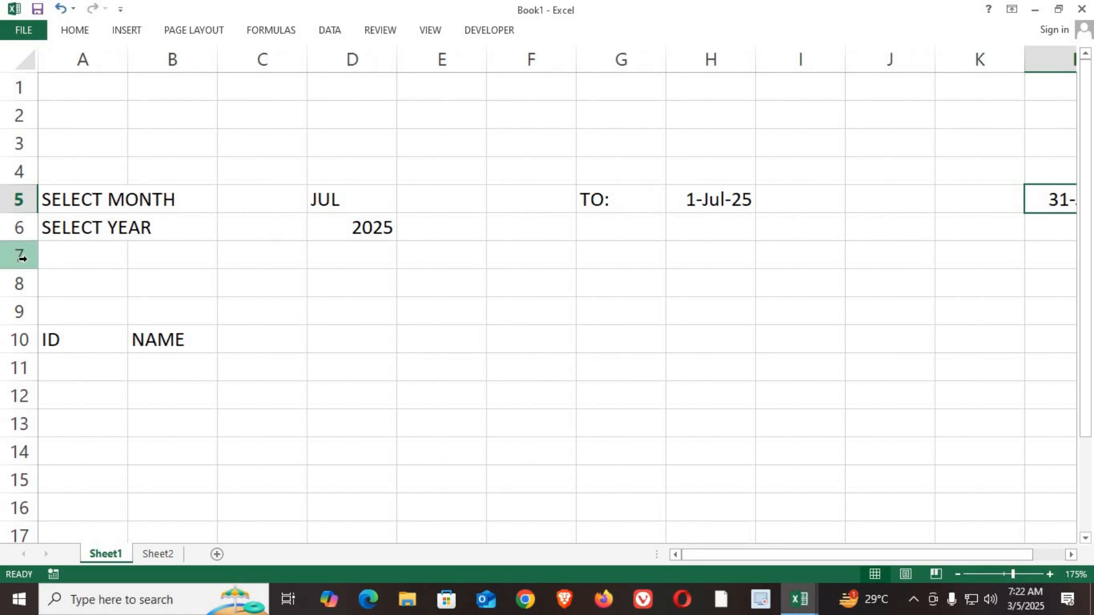
{"action": "left_click_drag", "start_coordinate": [11, 257], "coordinate": [14, 276]}
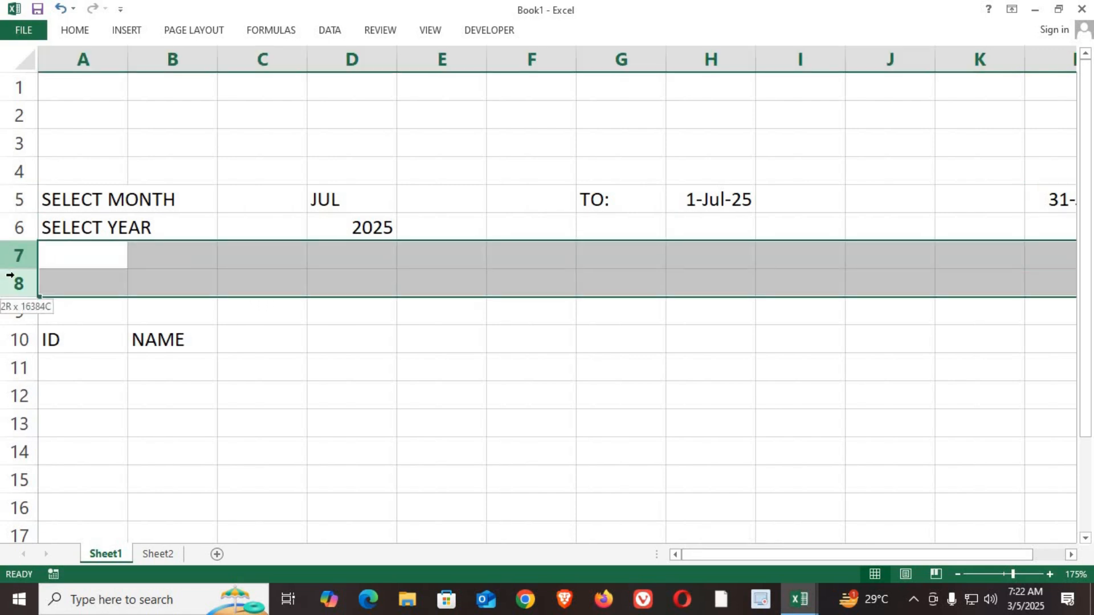
{"action": "left_click", "coordinate": [152, 317]}
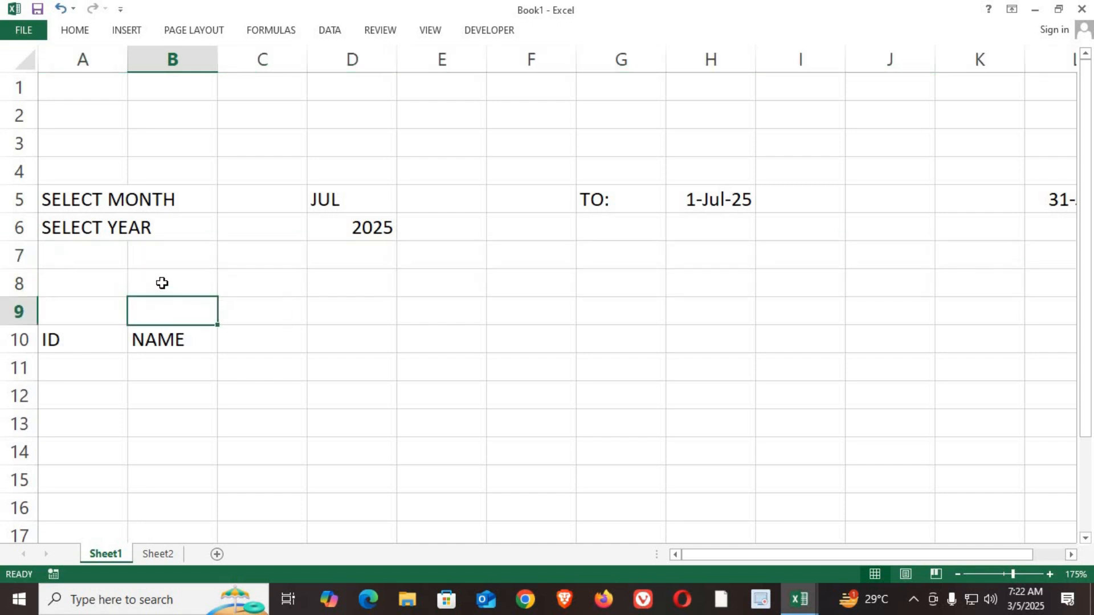
{"action": "left_click", "coordinate": [150, 287]}
{"action": "left_click", "coordinate": [163, 312]}
{"action": "left_click", "coordinate": [267, 289]}
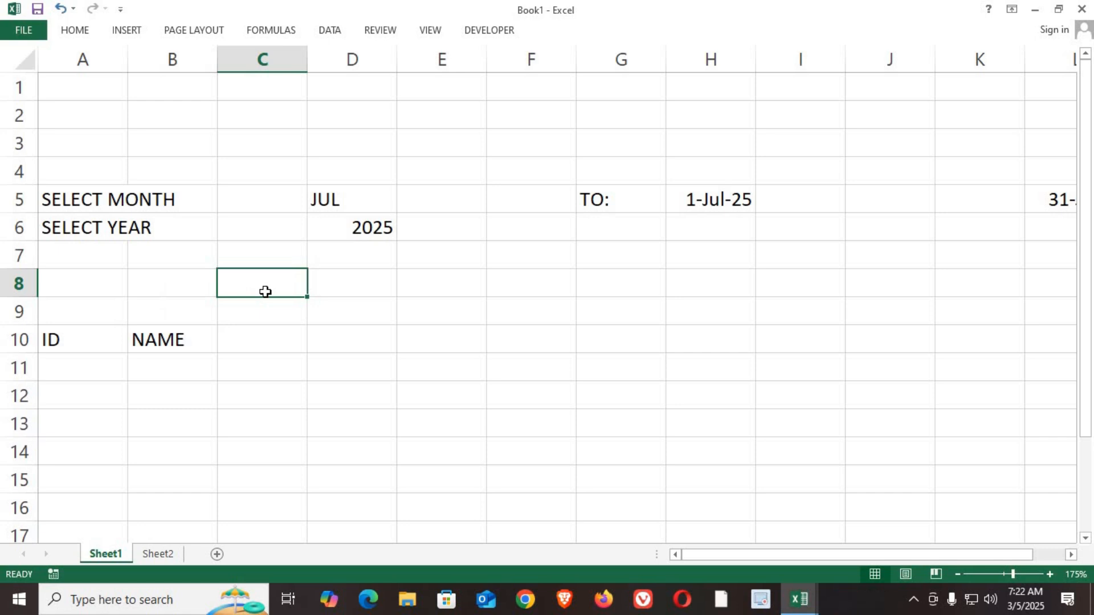
{"action": "type", "text": "="}
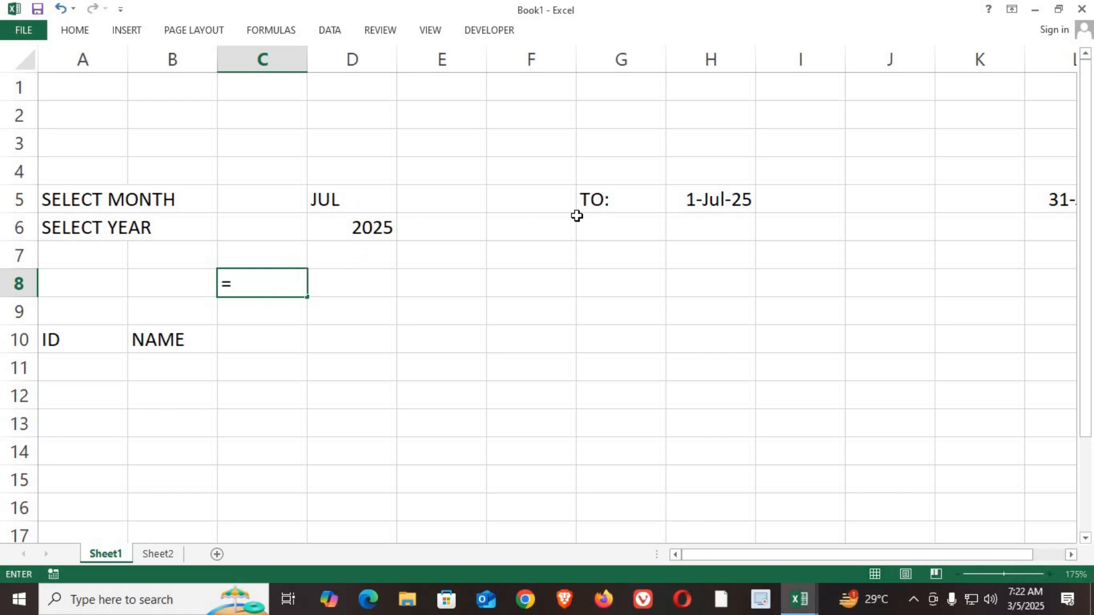
{"action": "left_click", "coordinate": [692, 199]}
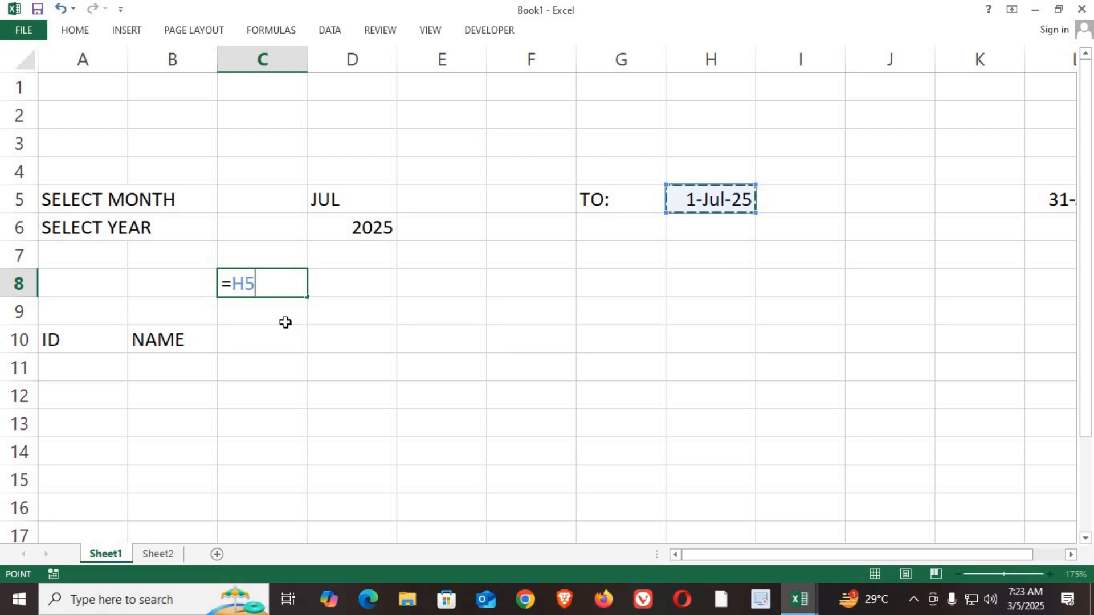
{"action": "key", "text": "Return"}
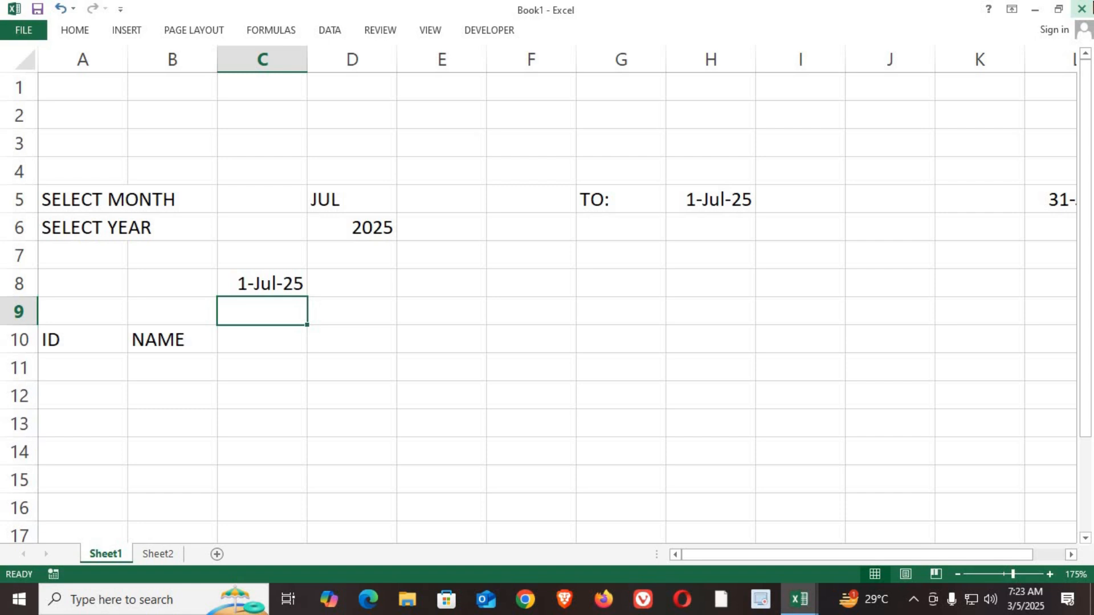
Step: Apply the custom number format DD to C8 so that only the day number is displayed
{"action": "left_click", "coordinate": [269, 293]}
{"action": "left_click", "coordinate": [75, 32]}
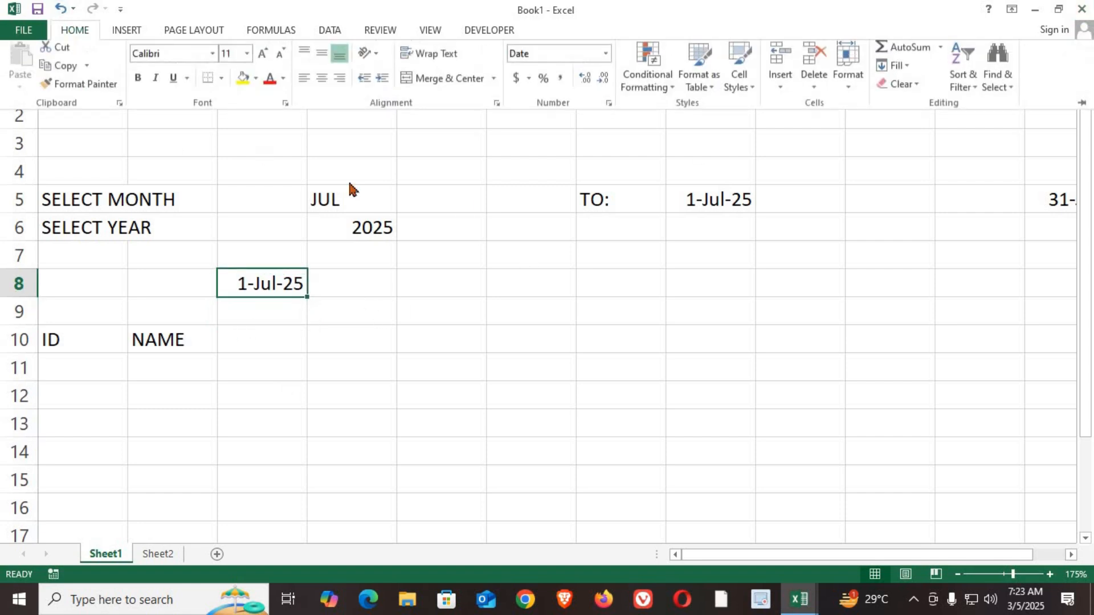
{"action": "left_click", "coordinate": [608, 108]}
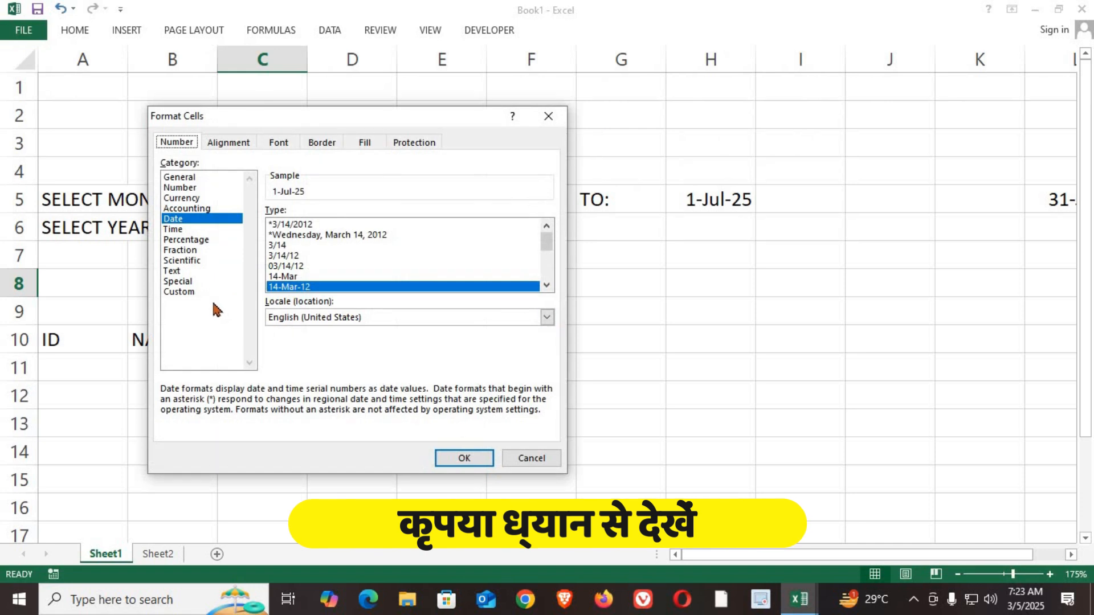
{"action": "left_click", "coordinate": [188, 292]}
{"action": "left_click_drag", "start_coordinate": [489, 122], "coordinate": [745, 100]}
{"action": "left_click_drag", "start_coordinate": [689, 207], "coordinate": [506, 195]}
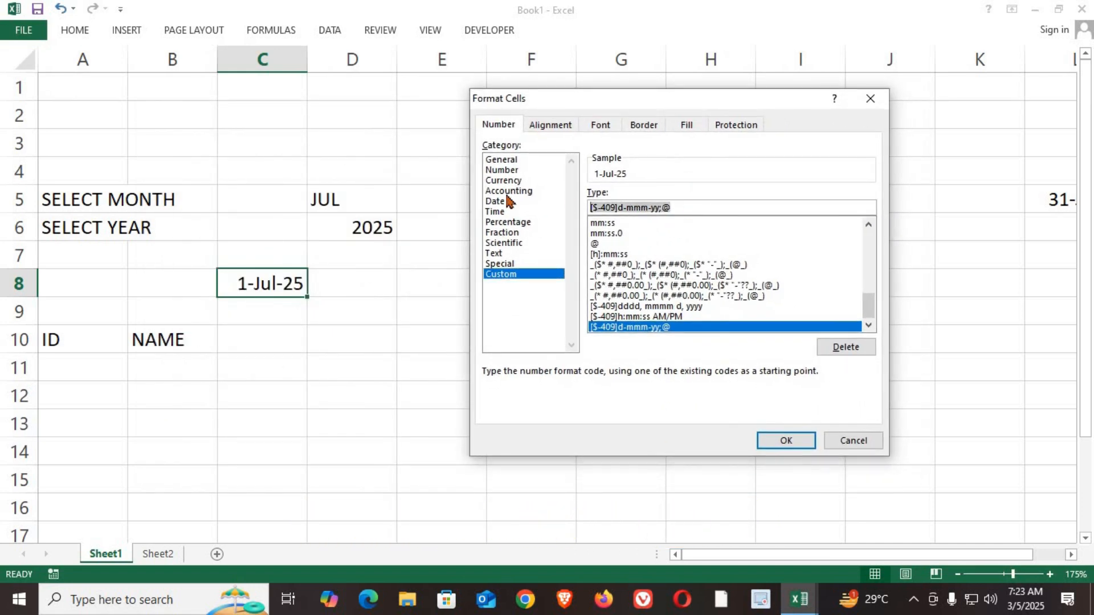
{"action": "type", "text": "DD"}
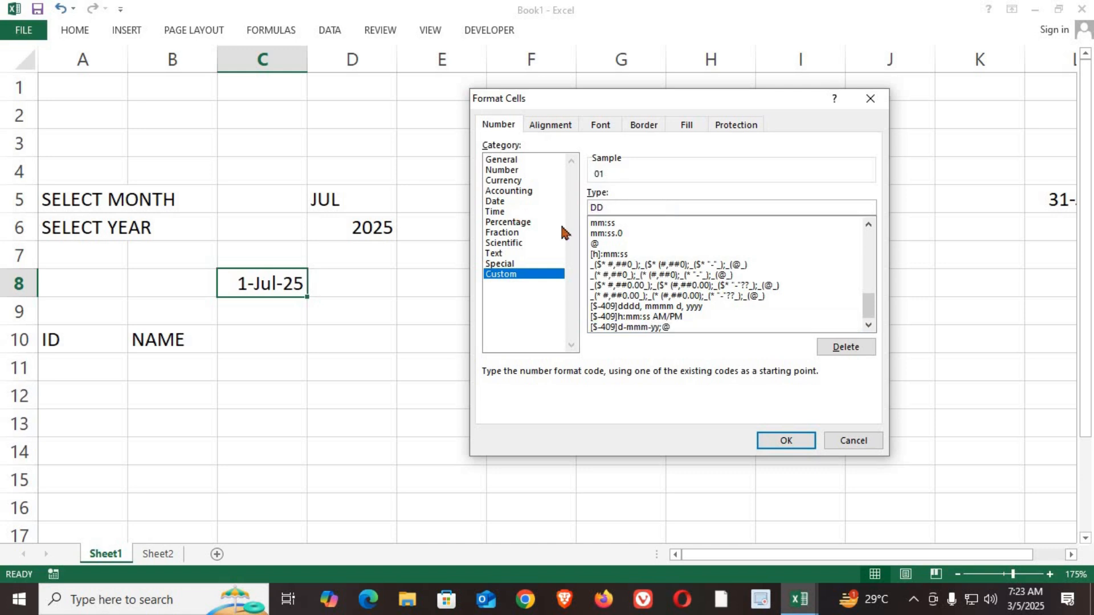
{"action": "left_click", "coordinate": [785, 441]}
{"action": "left_click", "coordinate": [317, 344]}
{"action": "left_click", "coordinate": [281, 287]}
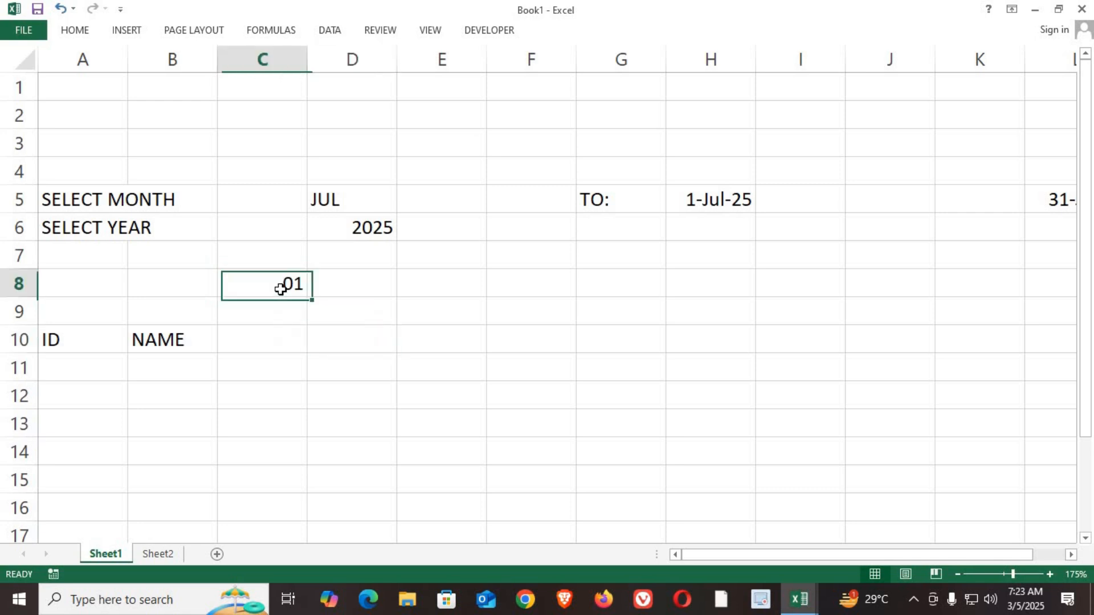
Step: Narrow column J so that the date row and the end date in column L fit together in view
{"action": "left_click", "coordinate": [341, 287]}
{"action": "left_click_drag", "start_coordinate": [932, 60], "coordinate": [905, 60]}
{"action": "scroll", "coordinate": [709, 350], "scroll_direction": "down", "scroll_amount": 1, "text": "ctrl"}
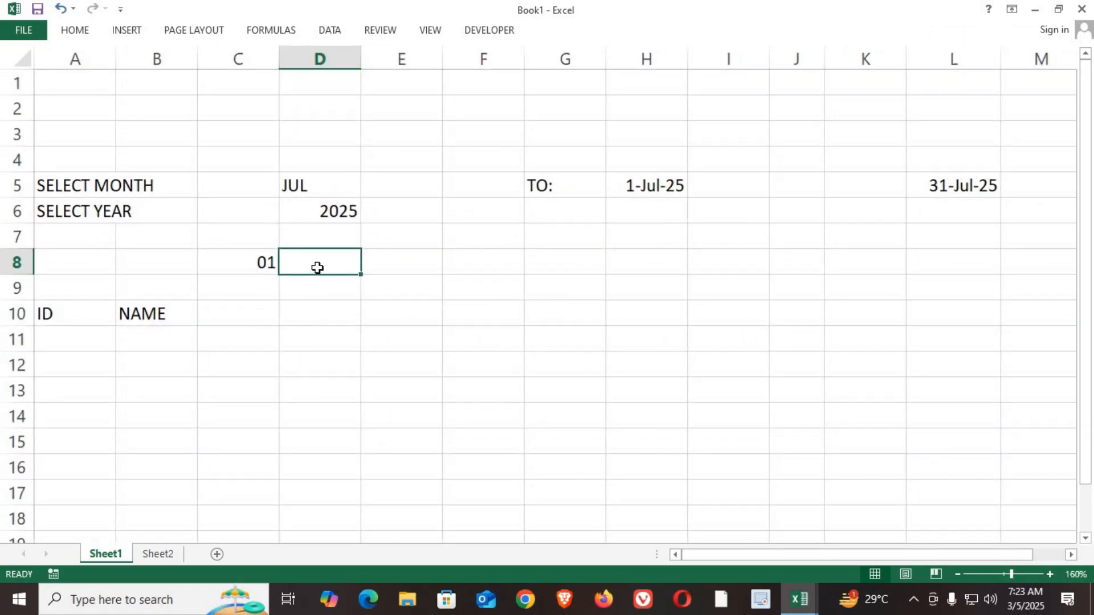
{"action": "left_click", "coordinate": [400, 270]}
{"action": "left_click", "coordinate": [478, 272]}
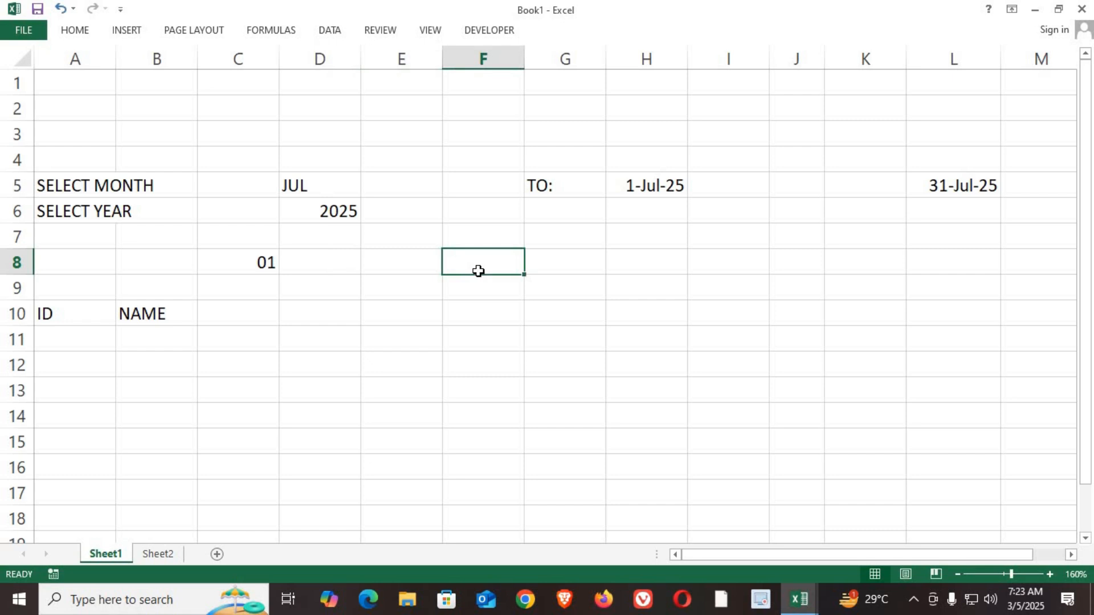
{"action": "left_click_drag", "start_coordinate": [254, 261], "coordinate": [896, 266]}
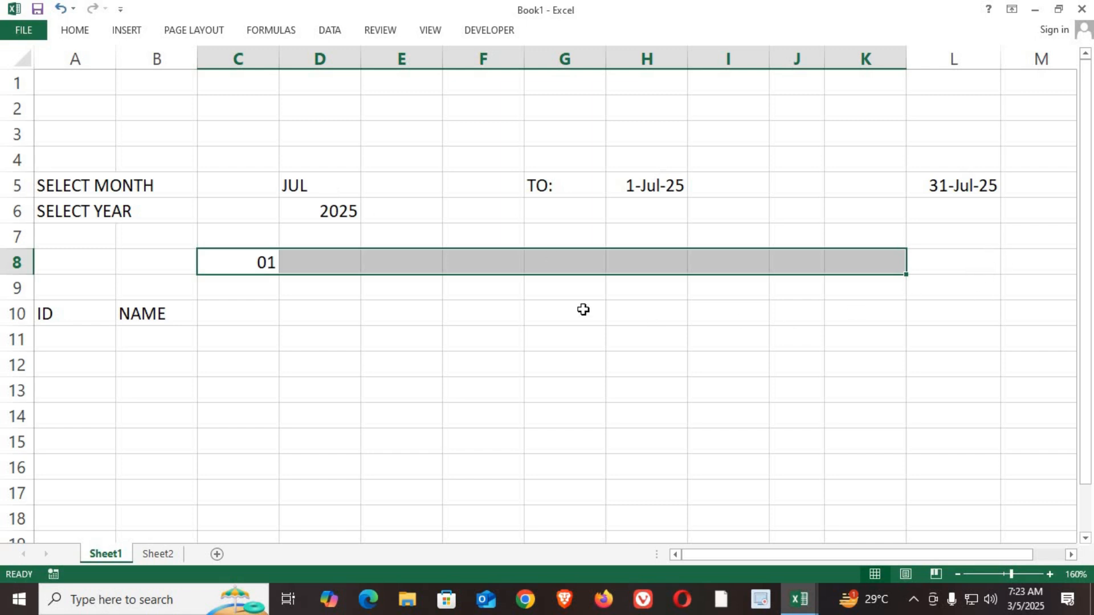
Step: Enter the formula =IF(C8<$L$5,C8+1, "") in D8 to generate the next day up to the month's end
{"action": "left_click", "coordinate": [327, 263]}
{"action": "type", "text": "=IF("}
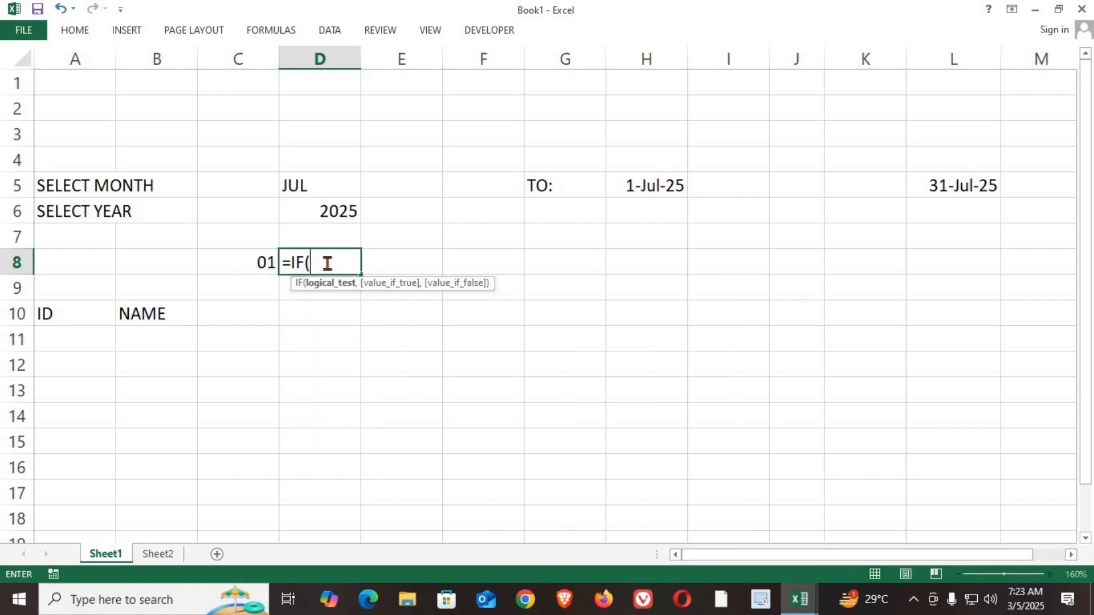
{"action": "left_click", "coordinate": [254, 262]}
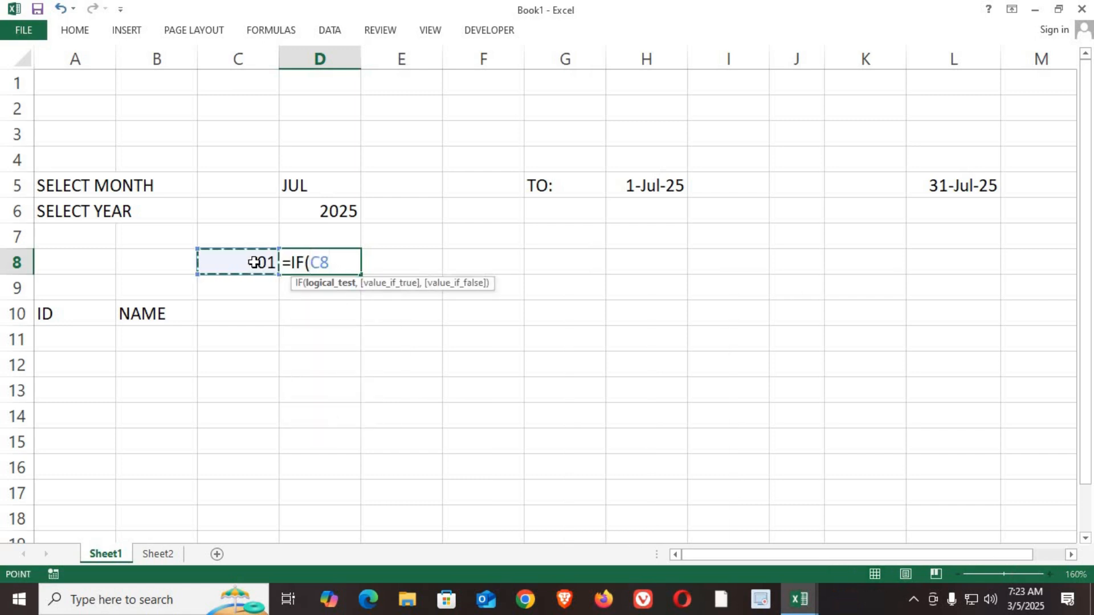
{"action": "type", "text": "<"}
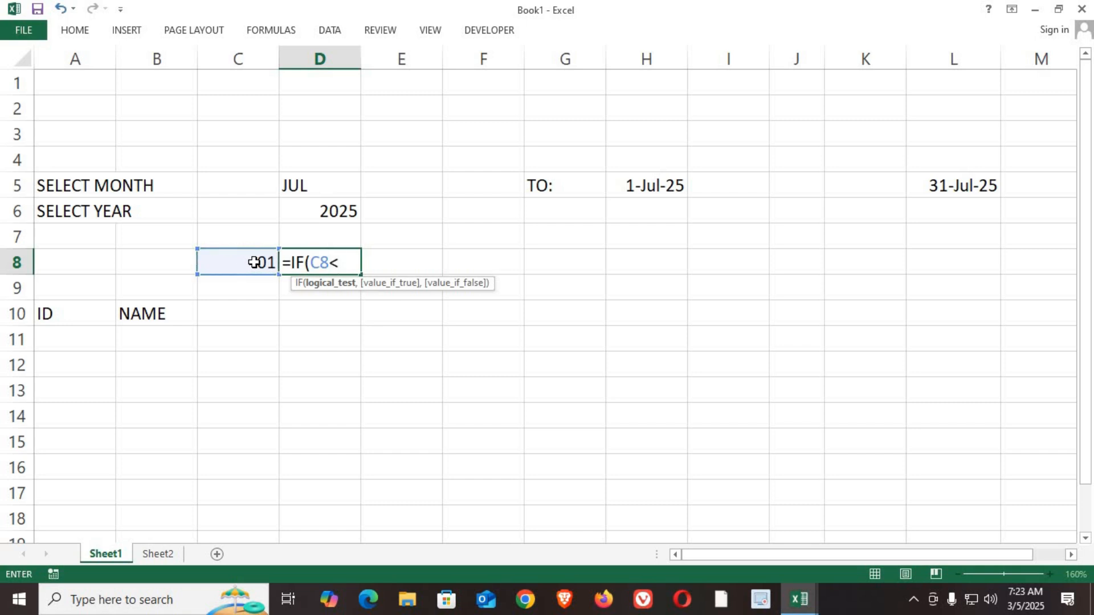
{"action": "left_click", "coordinate": [981, 190]}
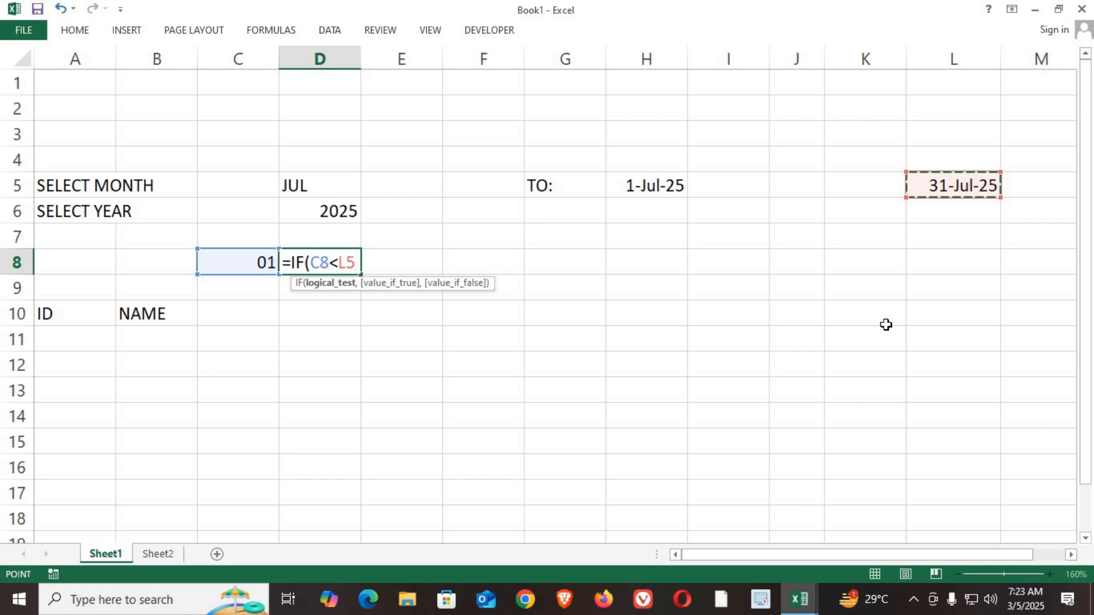
{"action": "type", "text": ","}
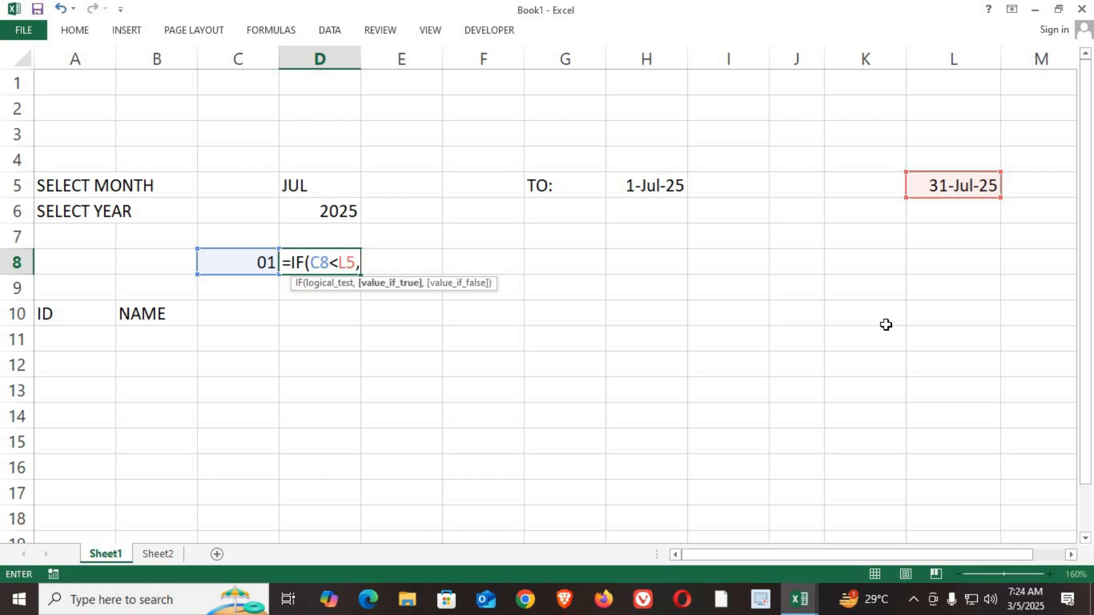
{"action": "left_click", "coordinate": [348, 260]}
{"action": "key", "text": "F4"}
{"action": "key", "text": "Right"}
{"action": "left_click", "coordinate": [260, 263]}
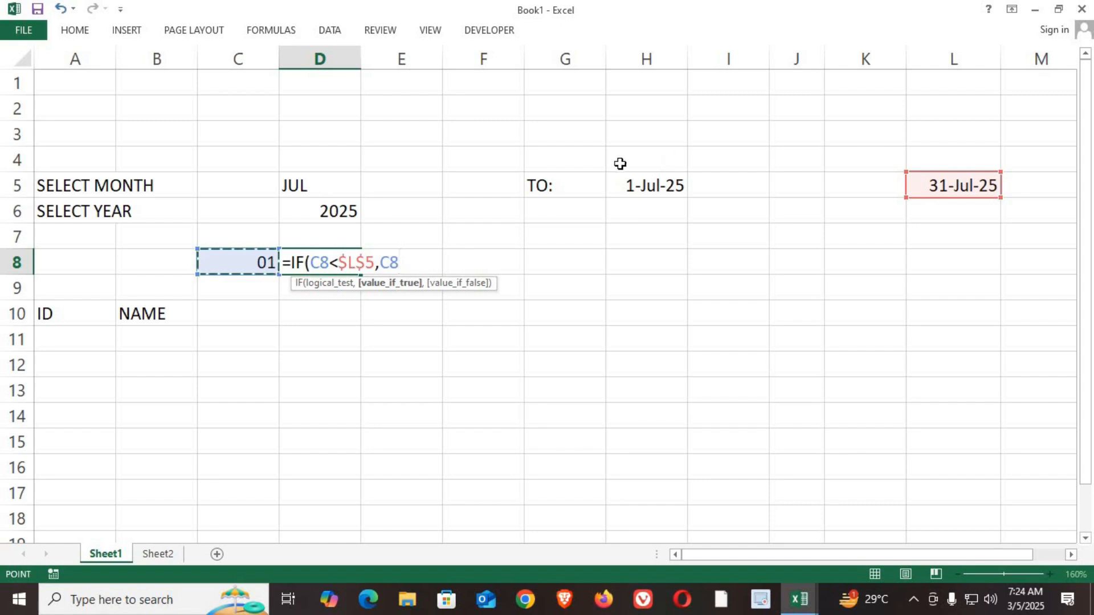
{"action": "type", "text": "+1"}
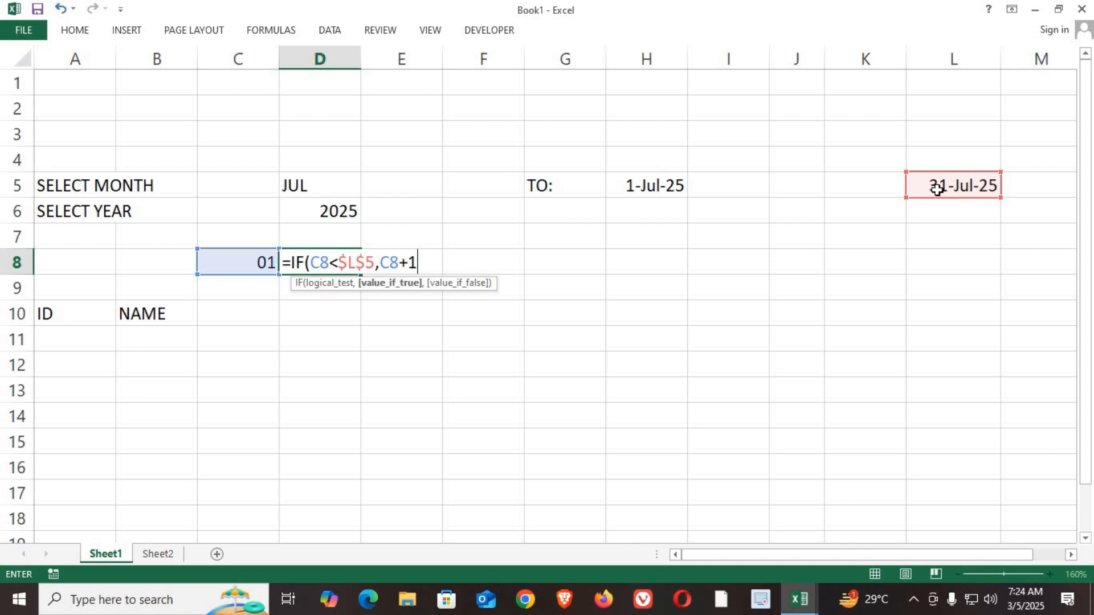
{"action": "type", "text": ","}
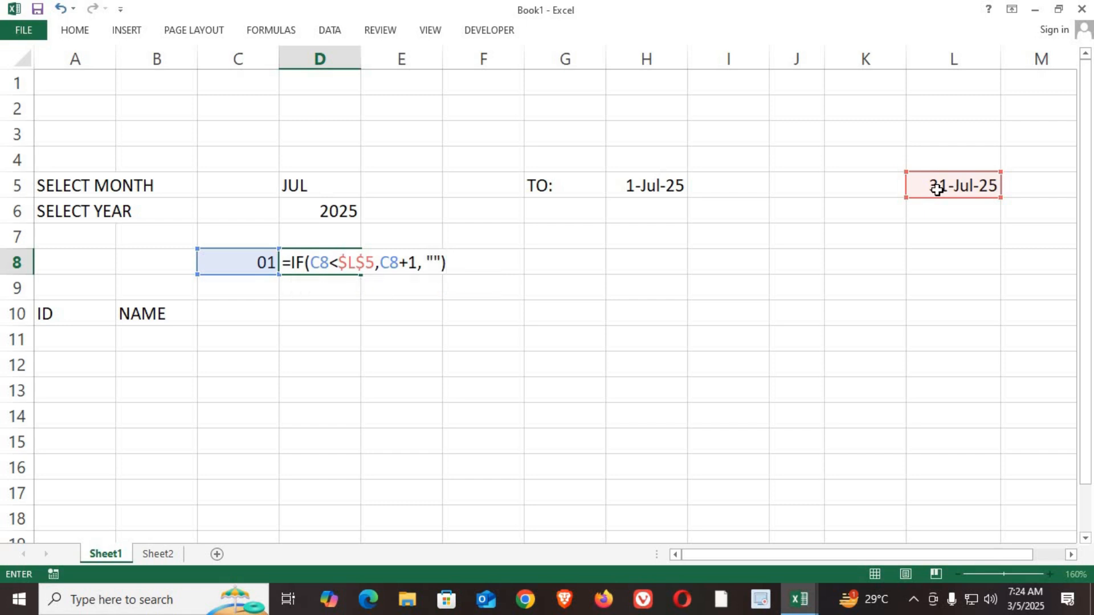
{"action": "key", "text": "Return"}
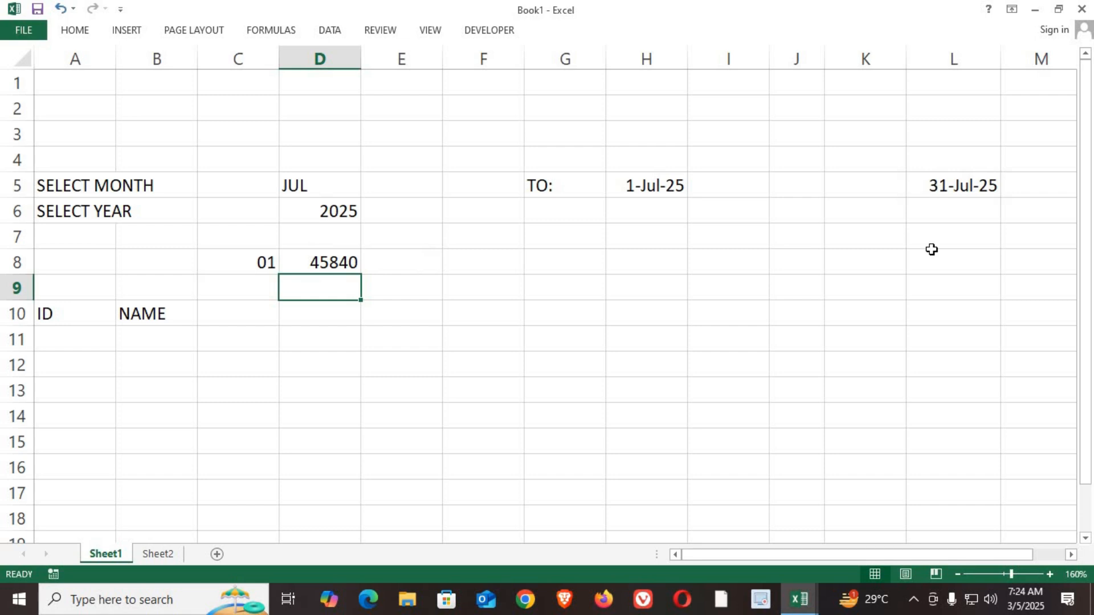
Step: Apply the custom number format DD to D8 and fill its formula across row 8 through AG8
{"action": "left_click", "coordinate": [331, 266]}
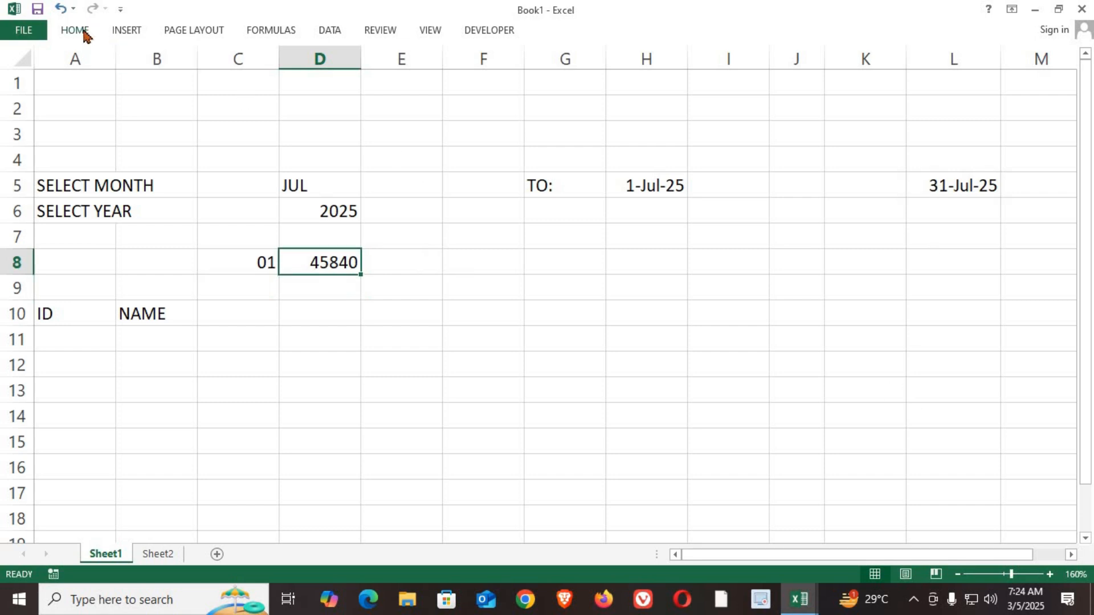
{"action": "left_click", "coordinate": [85, 31]}
{"action": "left_click", "coordinate": [609, 109]}
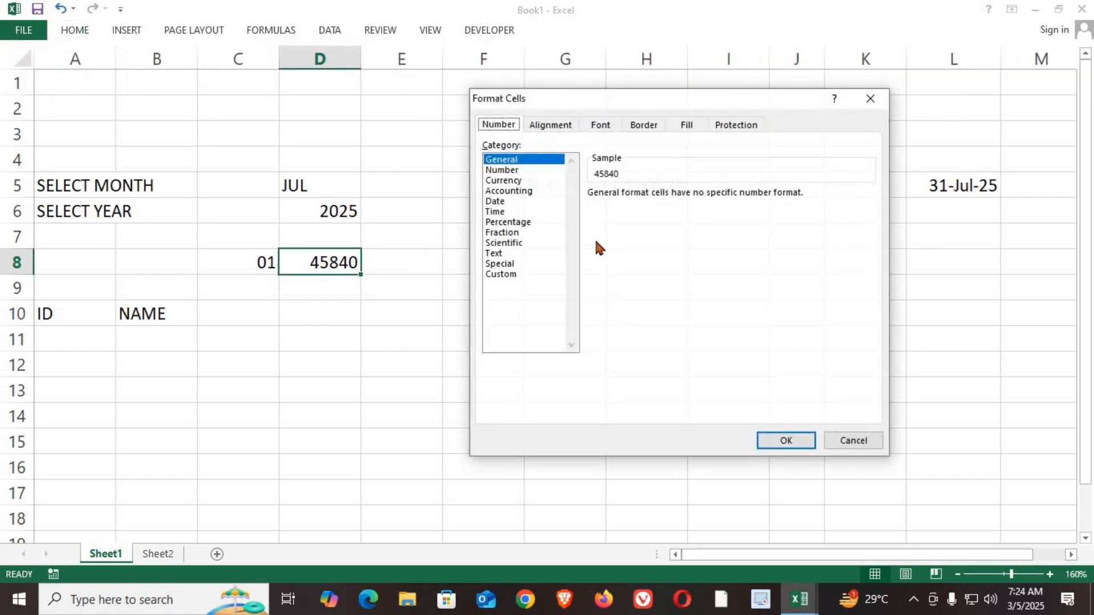
{"action": "left_click", "coordinate": [506, 276]}
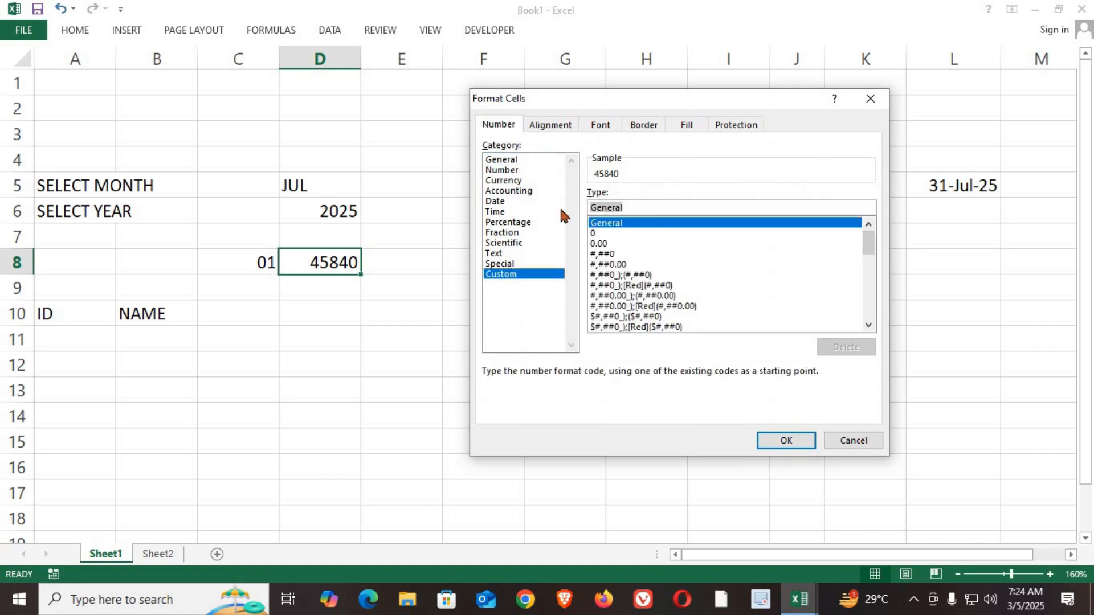
{"action": "type", "text": "00"}
{"action": "left_click", "coordinate": [784, 441]}
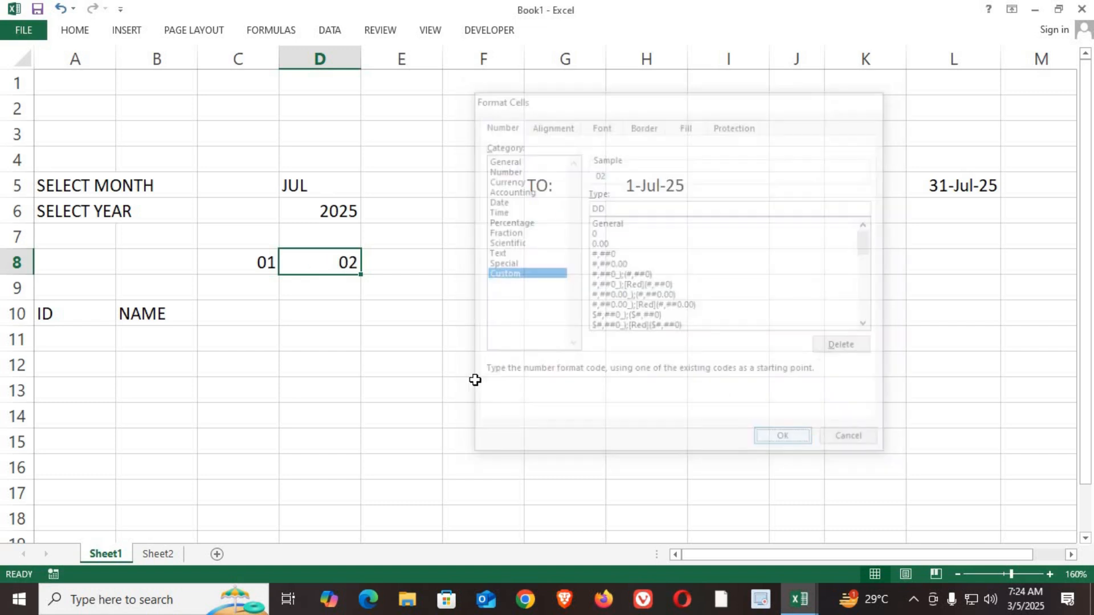
{"action": "left_click_drag", "start_coordinate": [363, 277], "coordinate": [1009, 315]}
{"action": "mouse_move", "coordinate": [1019, 276]}
{"action": "left_mouse_down"}
{"action": "mouse_move", "coordinate": [1050, 281]}
{"action": "mouse_move", "coordinate": [940, 283]}
{"action": "mouse_move", "coordinate": [997, 279]}
{"action": "left_mouse_up"}
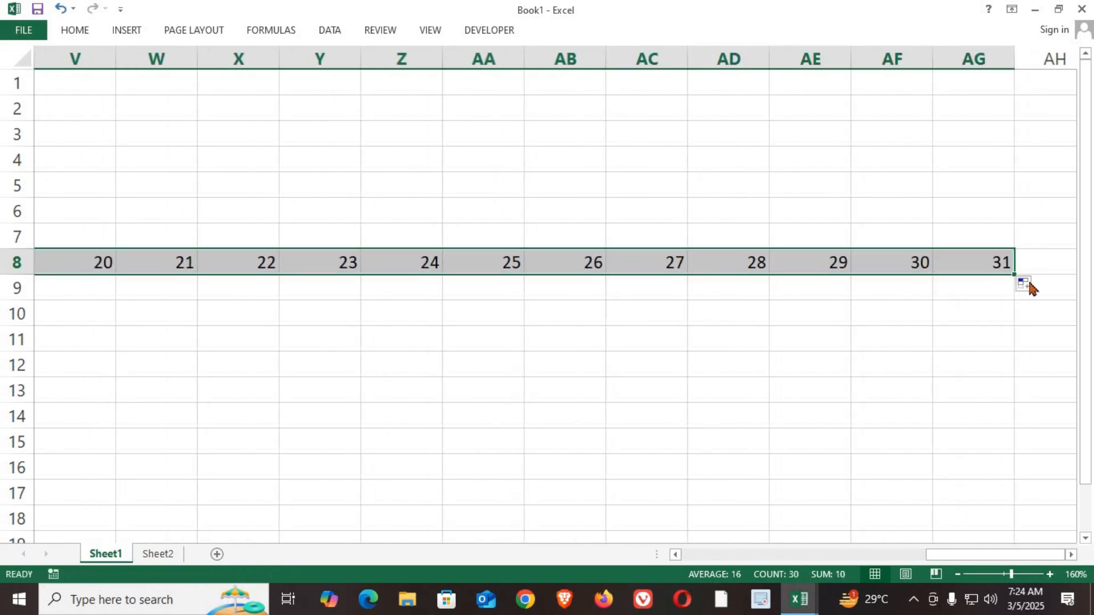
Step: Set the month in D5 to FEB and check the start date, end date and day numbers across row 8
{"action": "left_click_drag", "start_coordinate": [1048, 276], "coordinate": [1008, 286]}
{"action": "left_click_drag", "start_coordinate": [931, 275], "coordinate": [769, 274]}
{"action": "left_click_drag", "start_coordinate": [988, 560], "coordinate": [644, 504]}
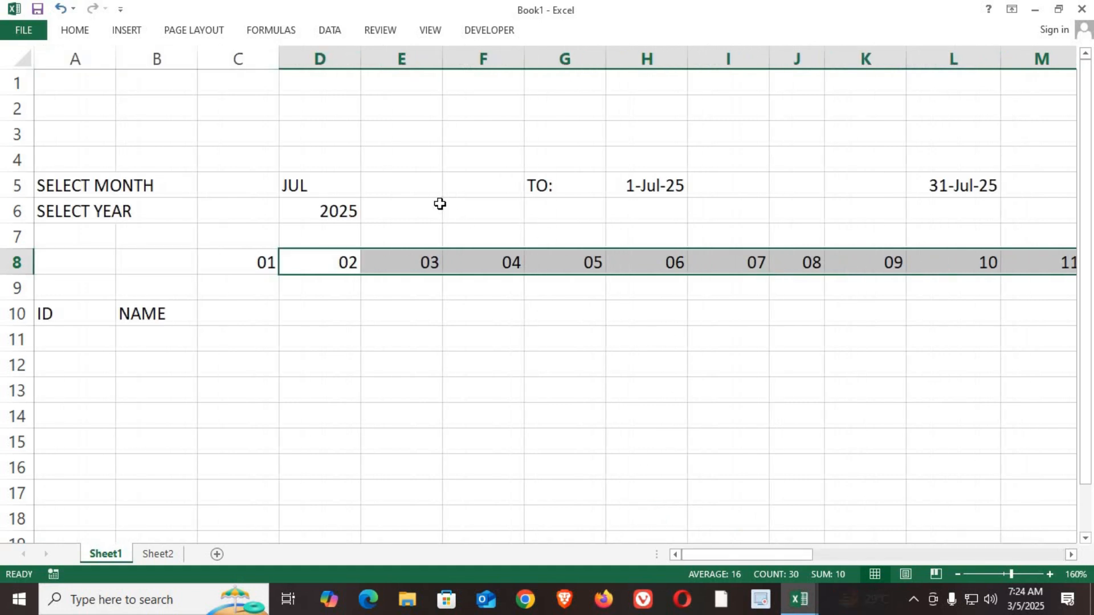
{"action": "left_click", "coordinate": [343, 189]}
{"action": "left_click", "coordinate": [368, 189]}
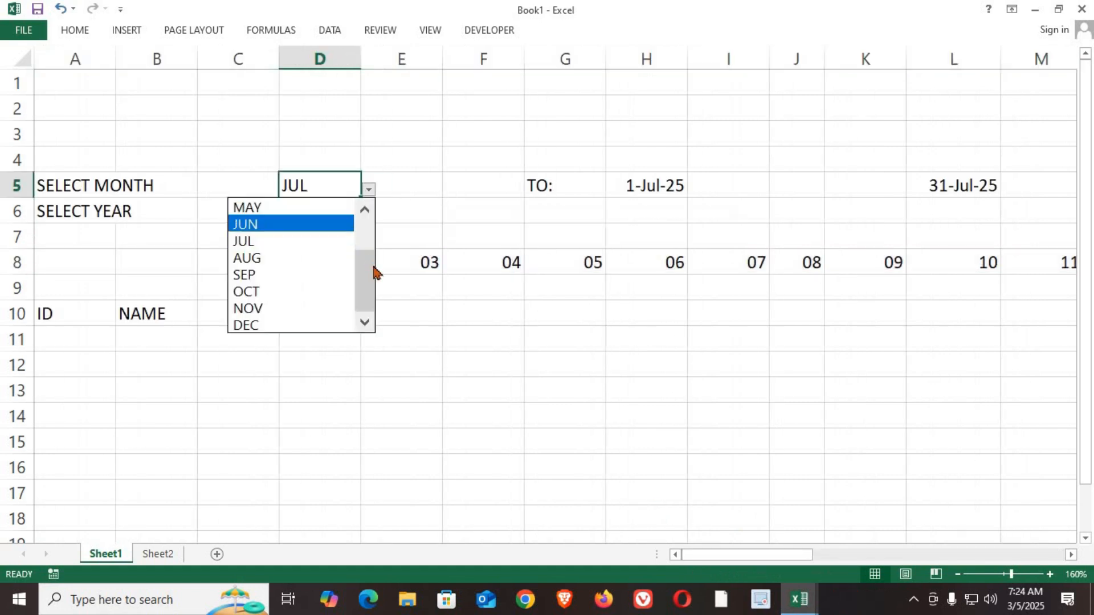
{"action": "scroll", "coordinate": [377, 211], "scroll_direction": "up", "scroll_amount": 2}
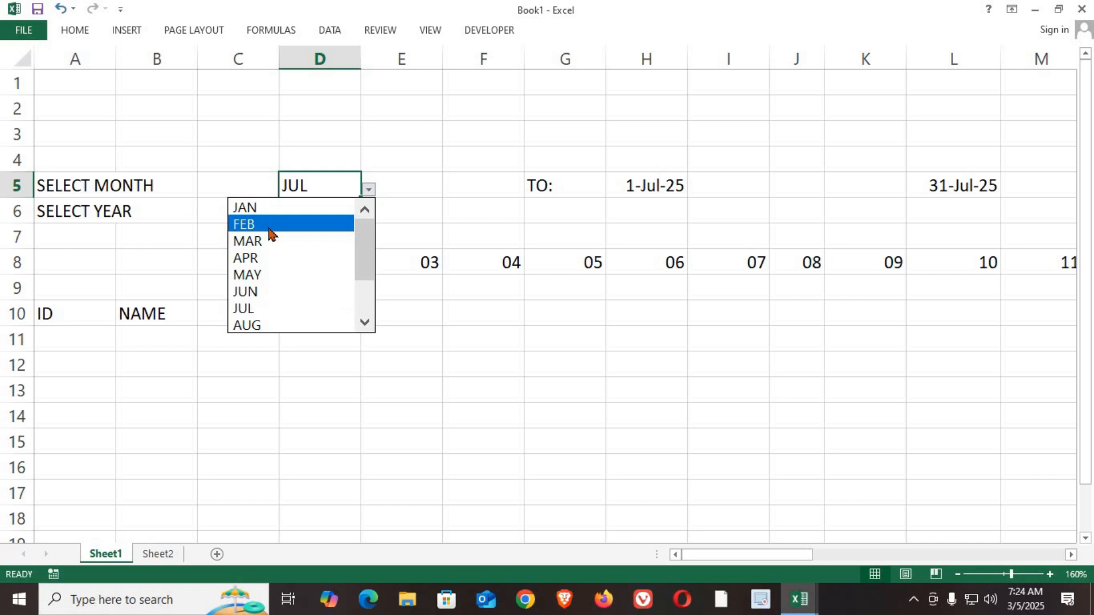
{"action": "left_click", "coordinate": [268, 225]}
{"action": "left_click", "coordinate": [642, 189]}
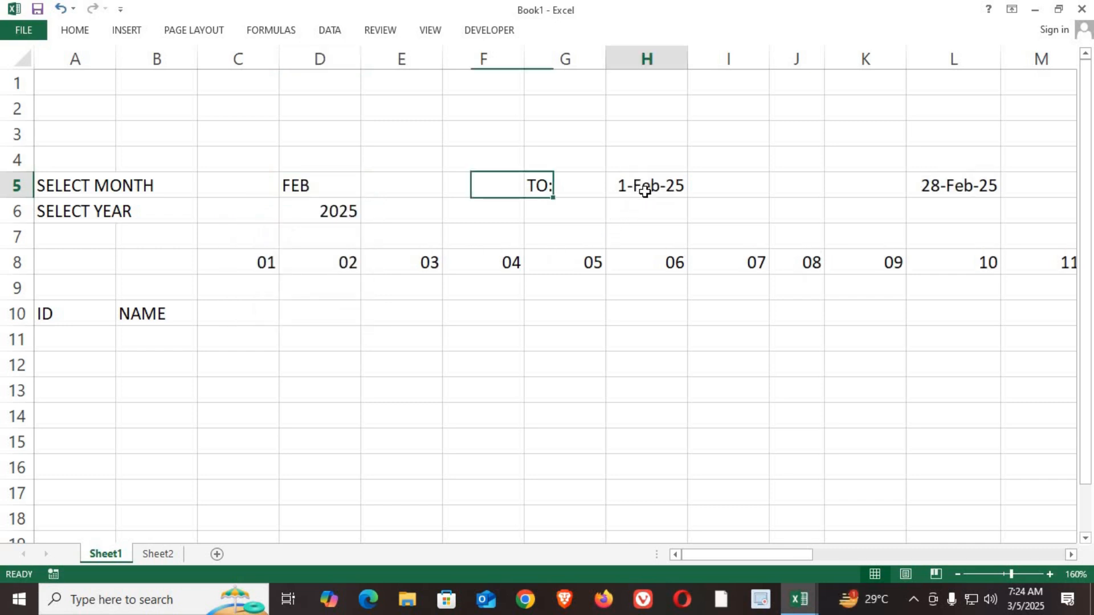
{"action": "left_click", "coordinate": [945, 189]}
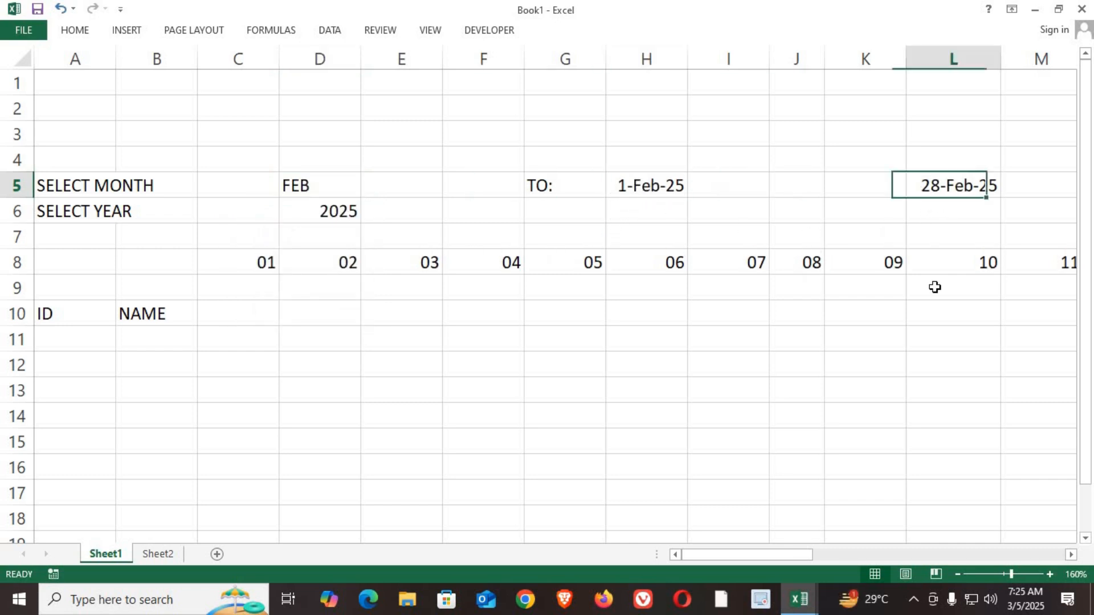
{"action": "left_click_drag", "start_coordinate": [780, 557], "coordinate": [367, 204]}
Step: Set the month in D5 to MAR and check the start date, end date and day numbers across row 8
{"action": "left_click", "coordinate": [347, 187]}
{"action": "left_click", "coordinate": [369, 189]}
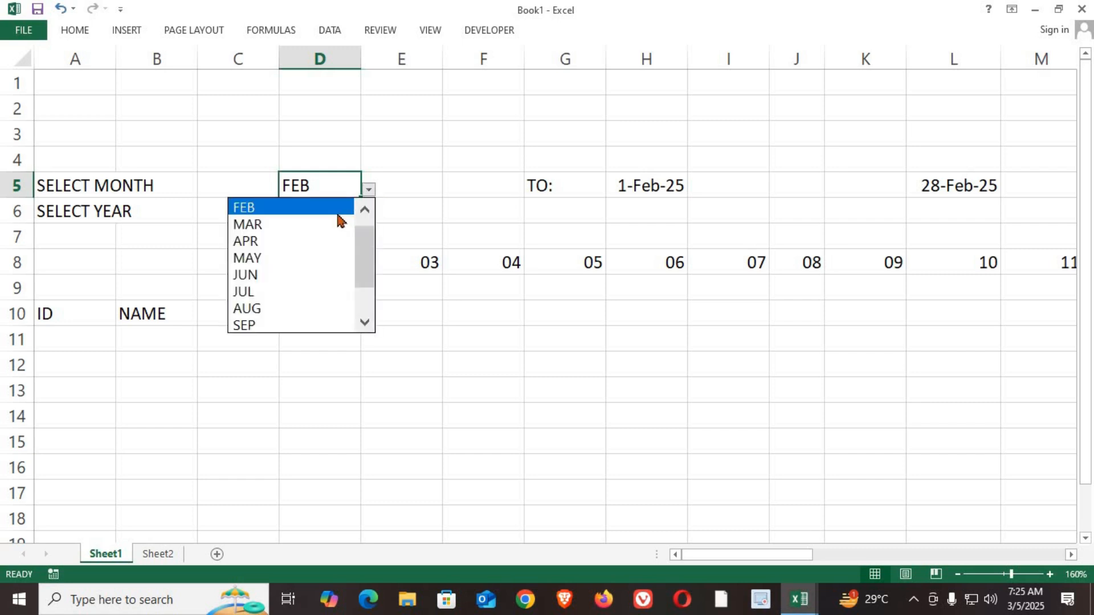
{"action": "left_click", "coordinate": [322, 231]}
{"action": "left_click_drag", "start_coordinate": [720, 556], "coordinate": [210, 255]}
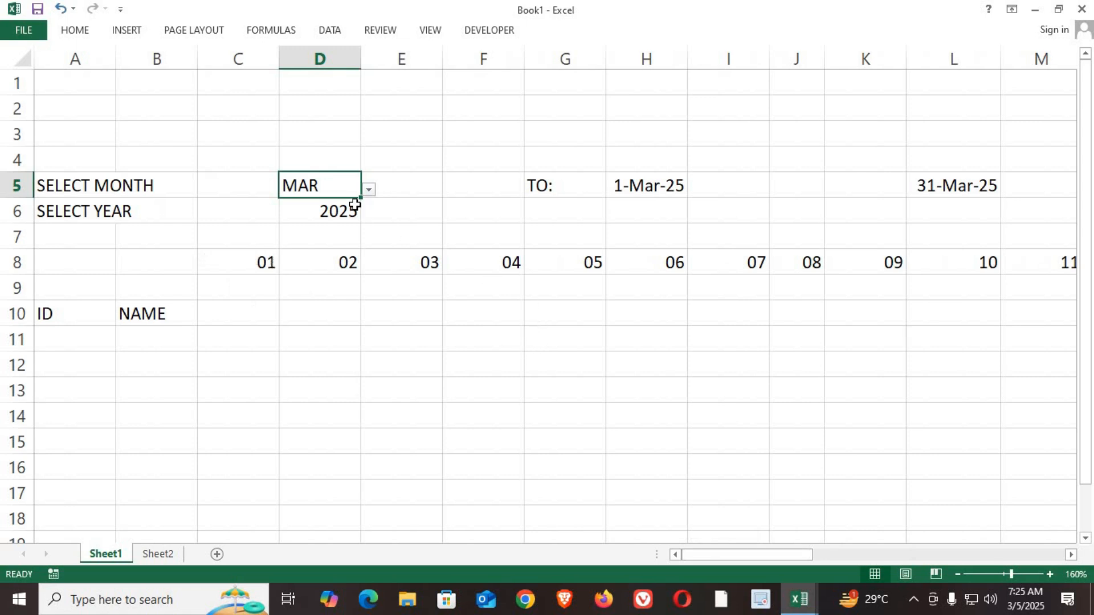
{"action": "left_click", "coordinate": [338, 210]}
{"action": "left_click_drag", "start_coordinate": [639, 185], "coordinate": [947, 190]}
{"action": "left_click_drag", "start_coordinate": [251, 265], "coordinate": [1014, 273]}
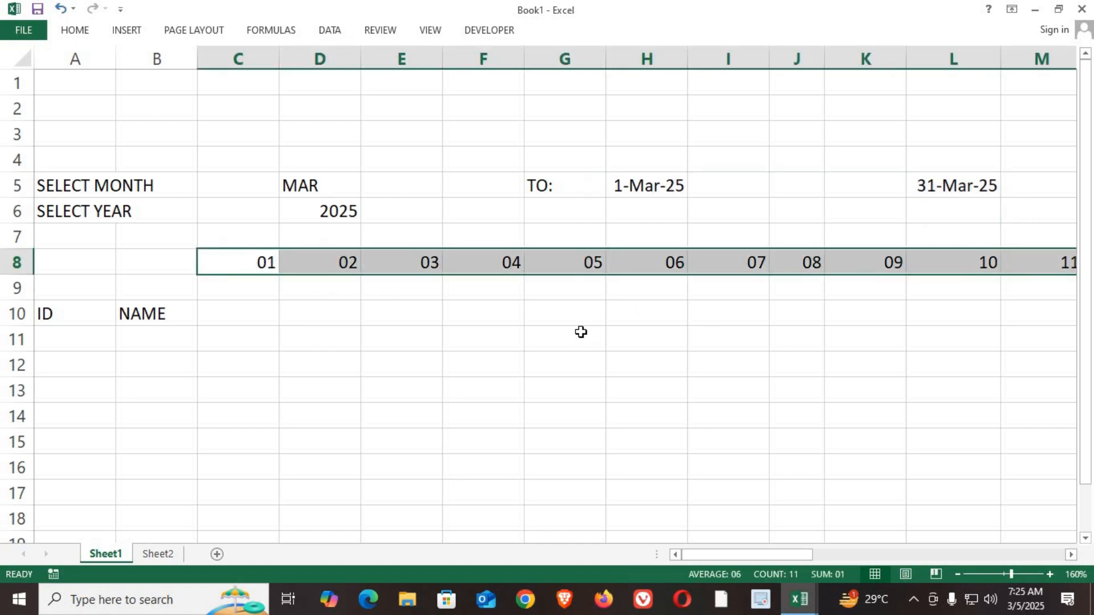
Step: Enter the formula =TEXT(C8,"DDD") in C9 for the weekday name and fill it across row 9 through AG9
{"action": "left_click", "coordinate": [242, 296]}
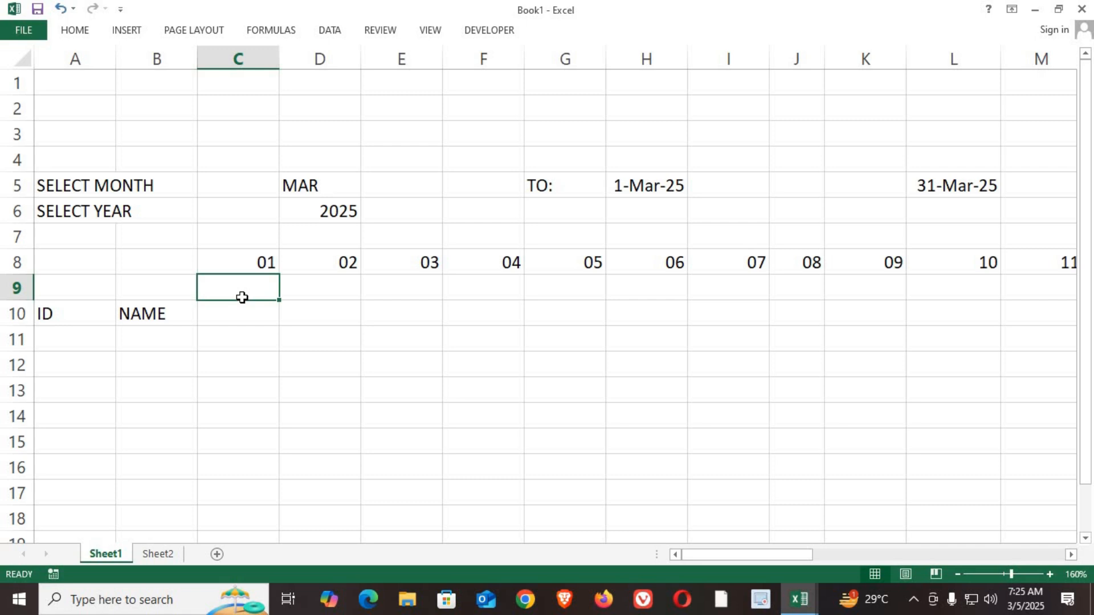
{"action": "type", "text": "=TEXT("}
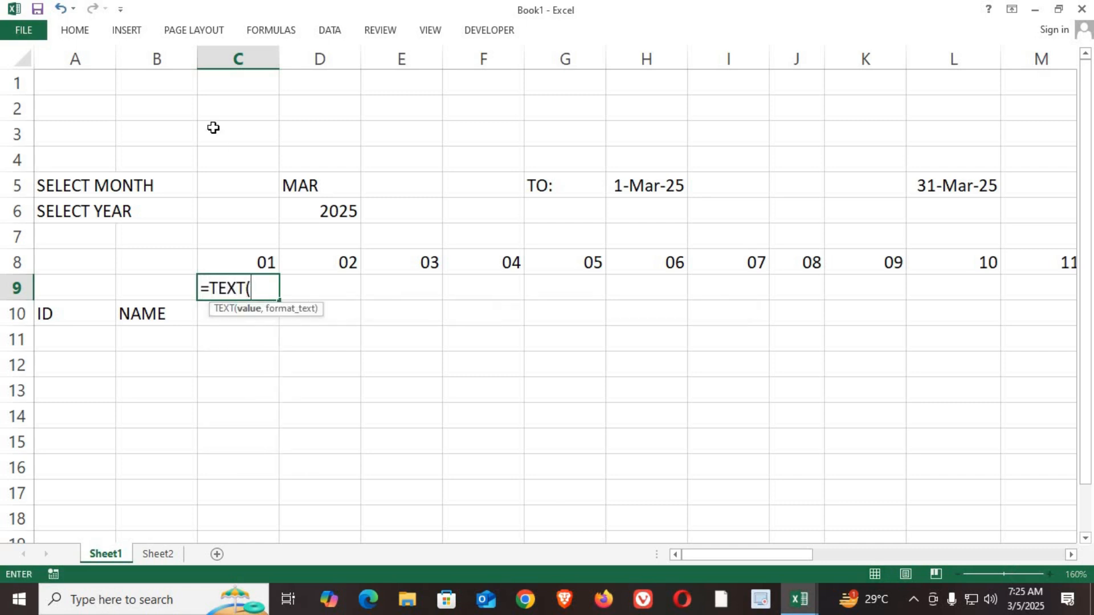
{"action": "left_click", "coordinate": [250, 259]}
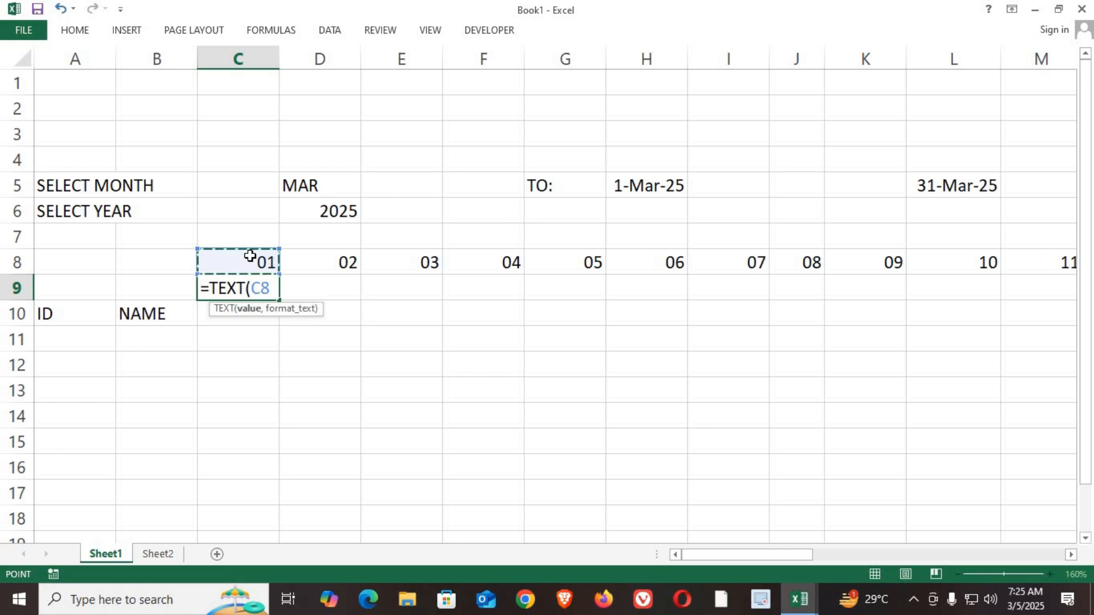
{"action": "type", "text": ",\"DDD"}
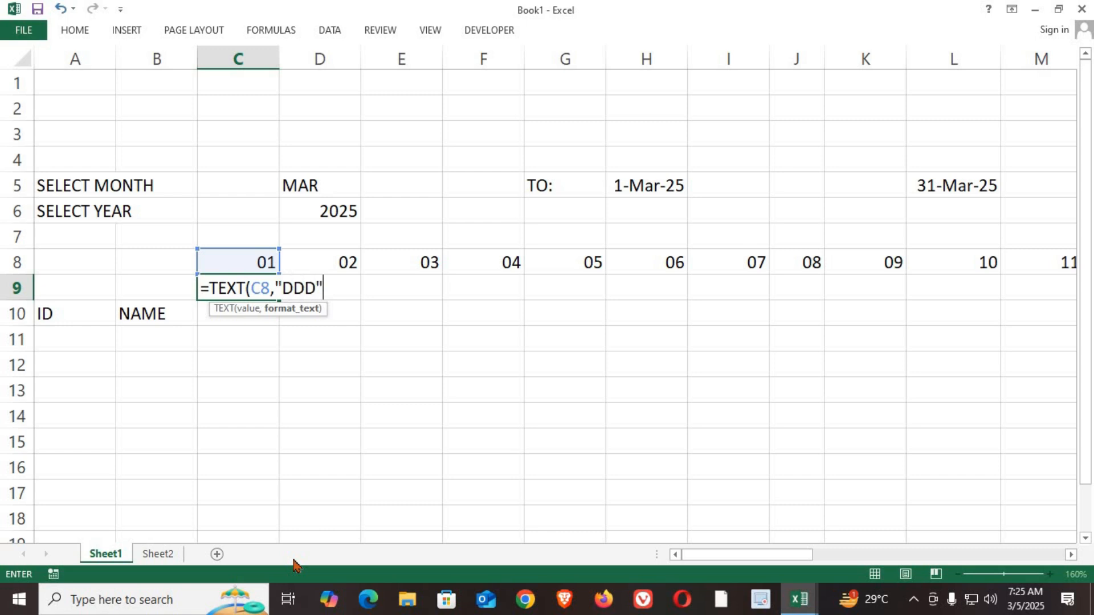
{"action": "key", "text": "Return"}
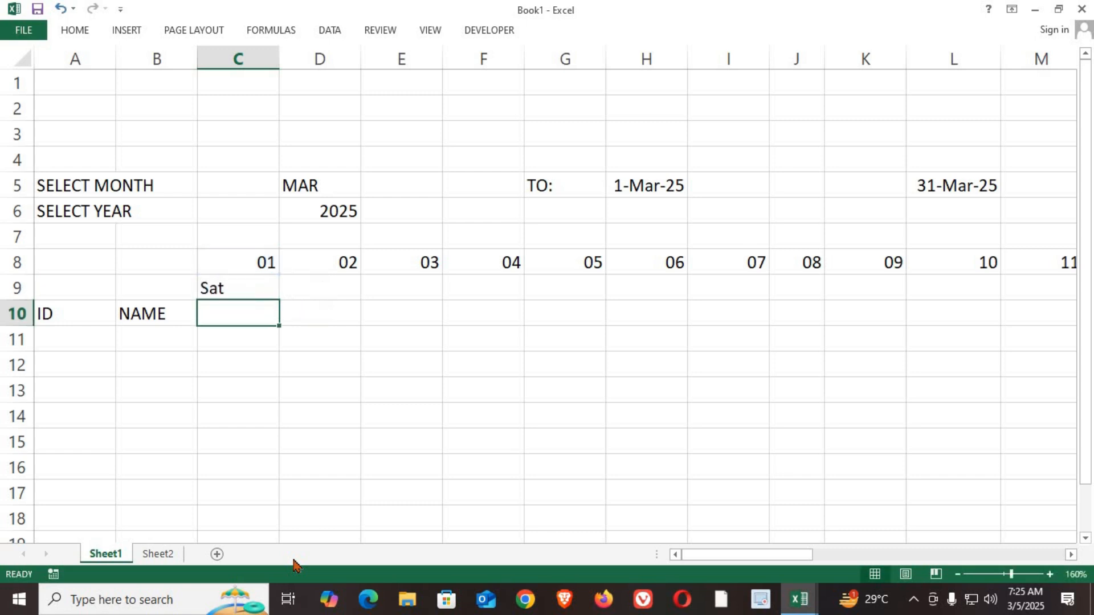
{"action": "left_click", "coordinate": [258, 285]}
{"action": "left_click_drag", "start_coordinate": [282, 301], "coordinate": [881, 318]}
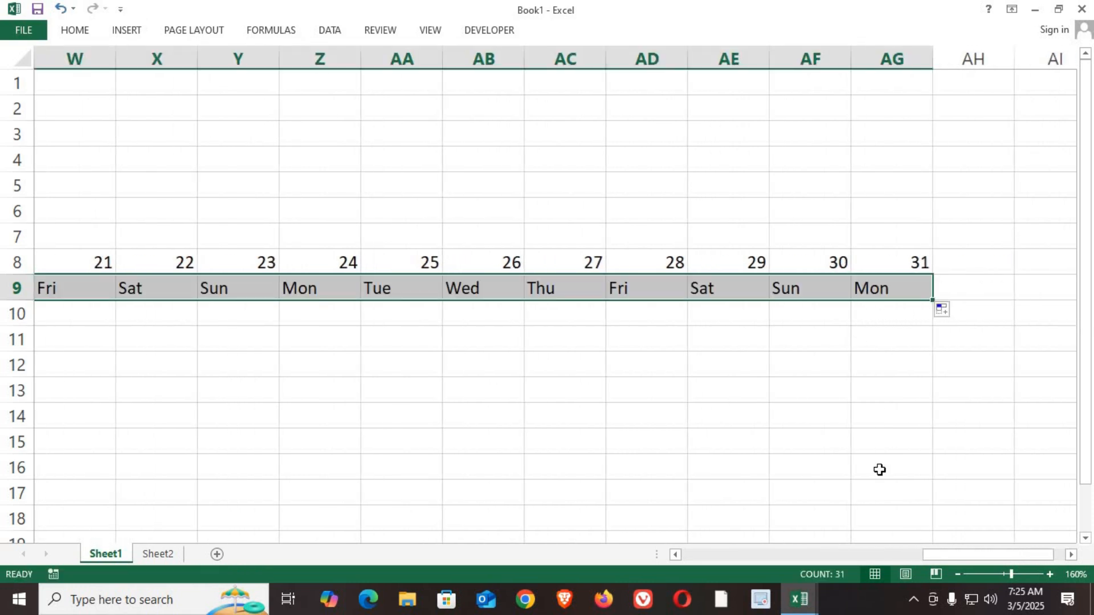
Step: Center the day numbers and weekday names in C8:AG9 horizontally and align them to the middle vertically
{"action": "left_click_drag", "start_coordinate": [980, 553], "coordinate": [627, 499]}
{"action": "left_click_drag", "start_coordinate": [233, 259], "coordinate": [988, 278]}
{"action": "left_click", "coordinate": [76, 30]}
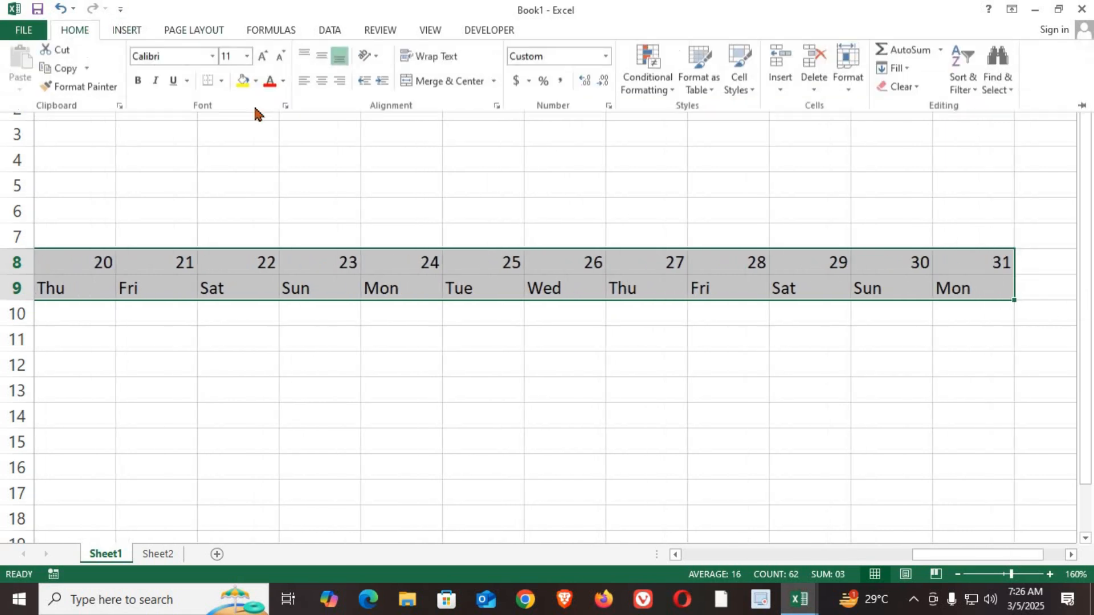
{"action": "left_click", "coordinate": [322, 83]}
{"action": "left_click", "coordinate": [323, 59]}
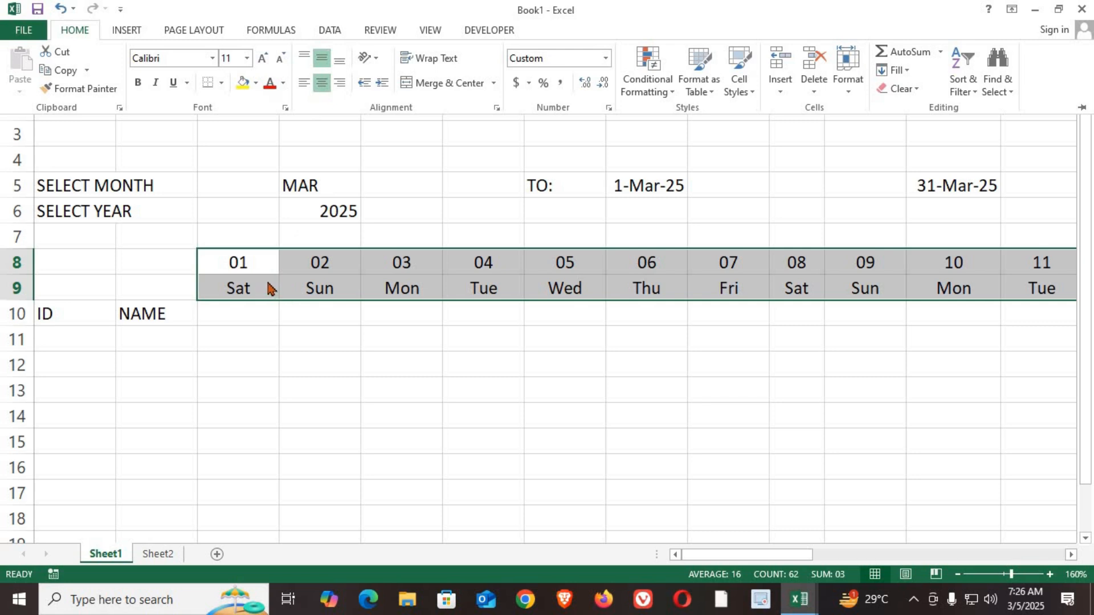
{"action": "key", "text": "ctrl+F1"}
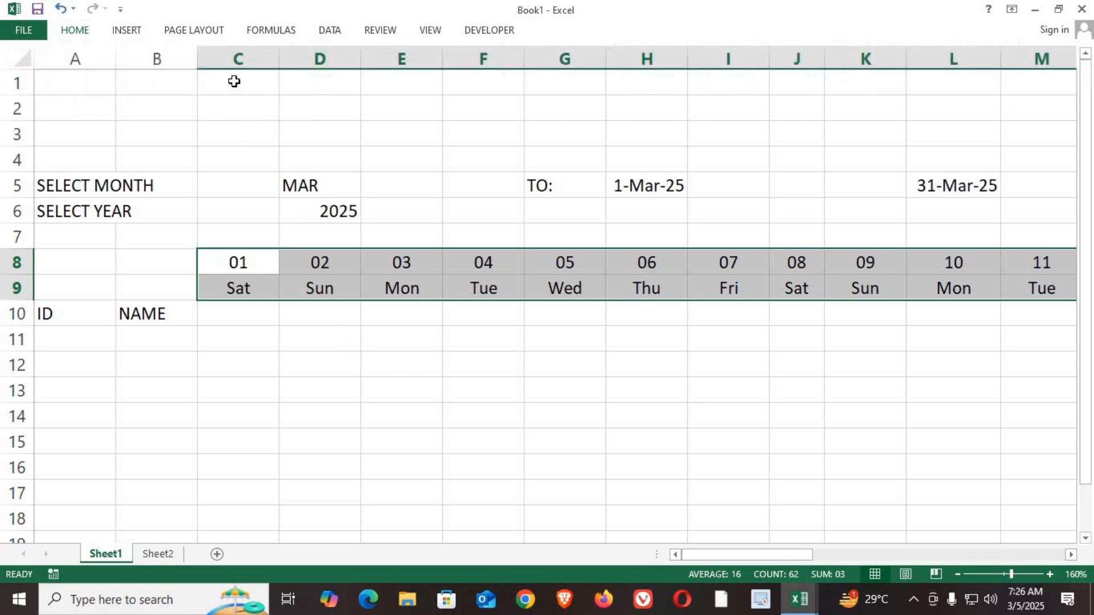
Step: AutoFit the width of columns C through AG to their contents
{"action": "left_click_drag", "start_coordinate": [235, 57], "coordinate": [1001, 115]}
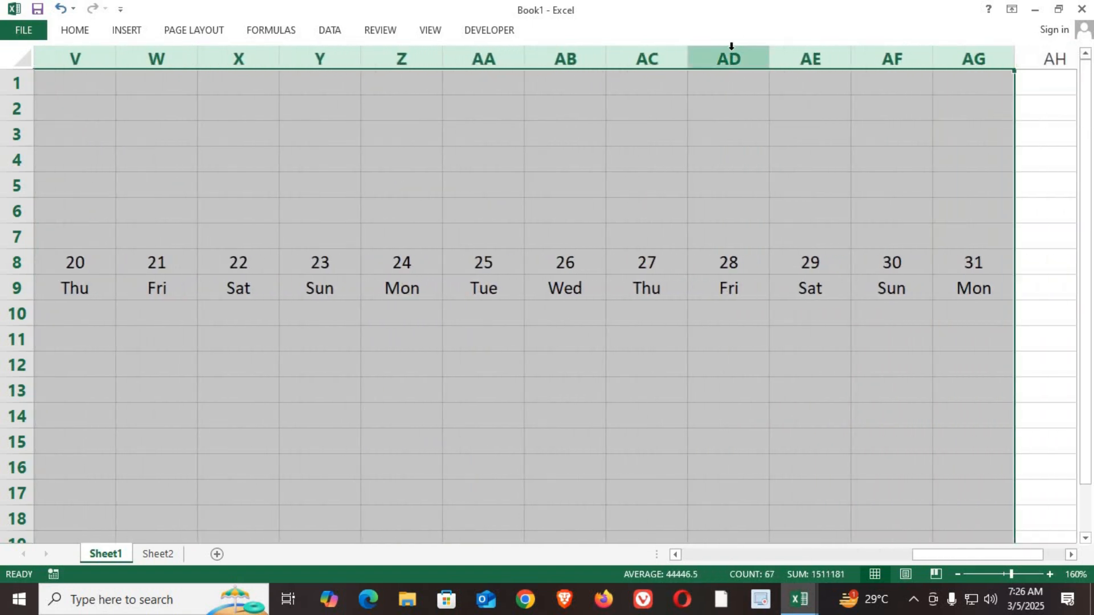
{"action": "double_click", "coordinate": [767, 58]}
{"action": "left_click_drag", "start_coordinate": [915, 561], "coordinate": [716, 522]}
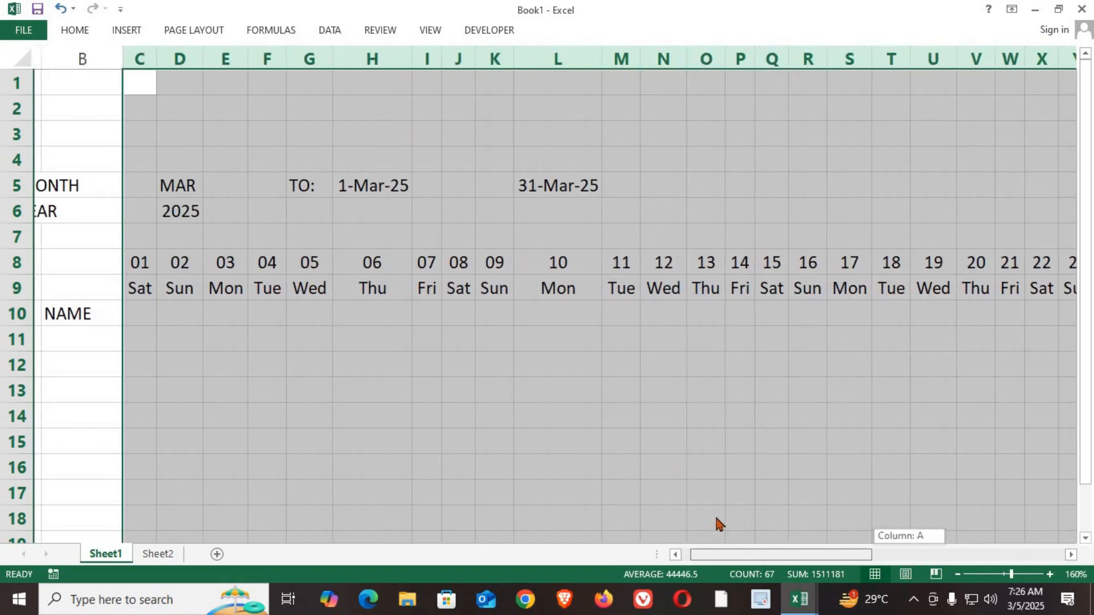
{"action": "left_click", "coordinate": [313, 342]}
Step: Rotate the weekday names in C9:AG9 with the Rotate Text Up orientation
{"action": "left_click_drag", "start_coordinate": [131, 288], "coordinate": [949, 287]}
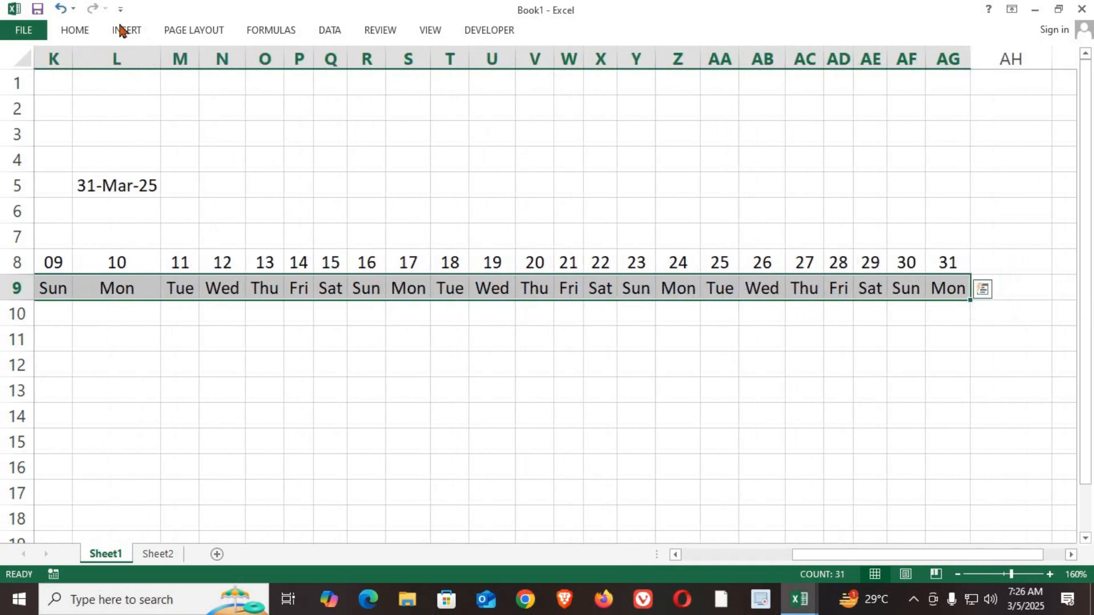
{"action": "left_click", "coordinate": [74, 30]}
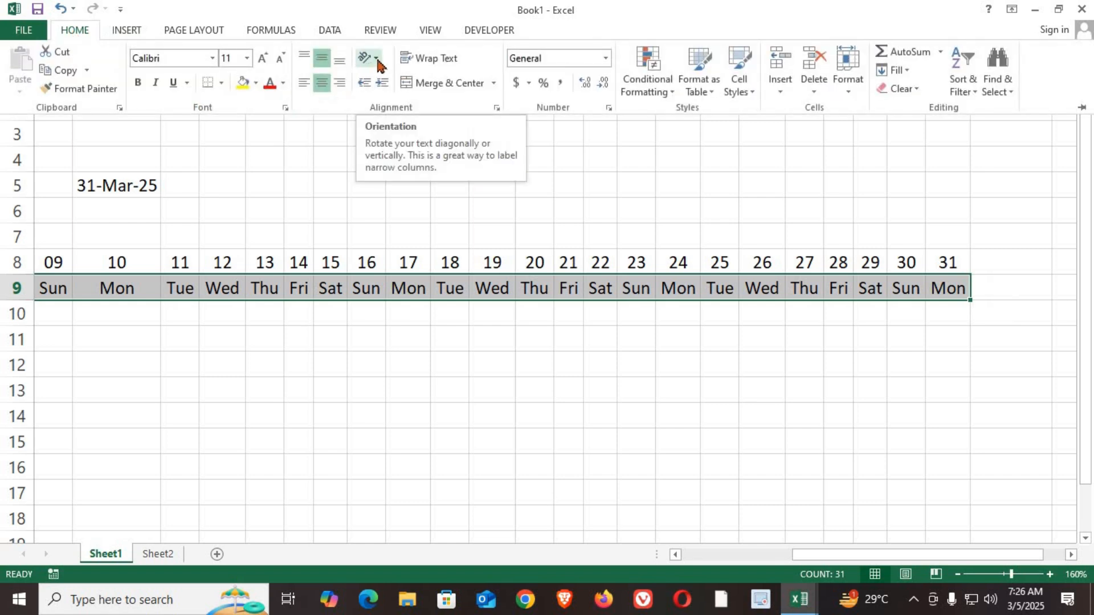
{"action": "left_click", "coordinate": [377, 61]}
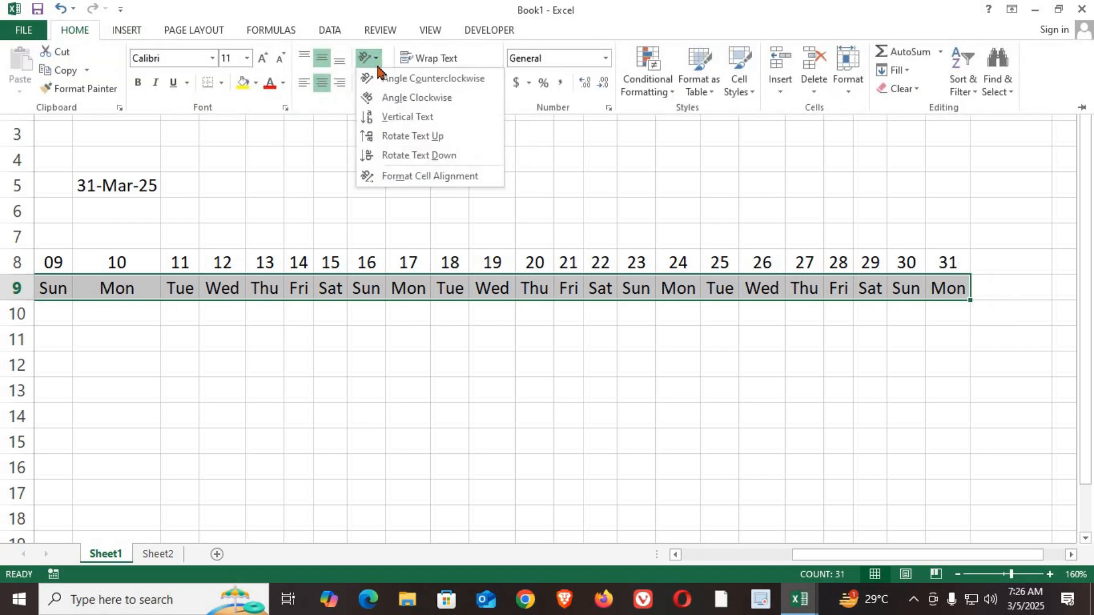
{"action": "left_click", "coordinate": [408, 137]}
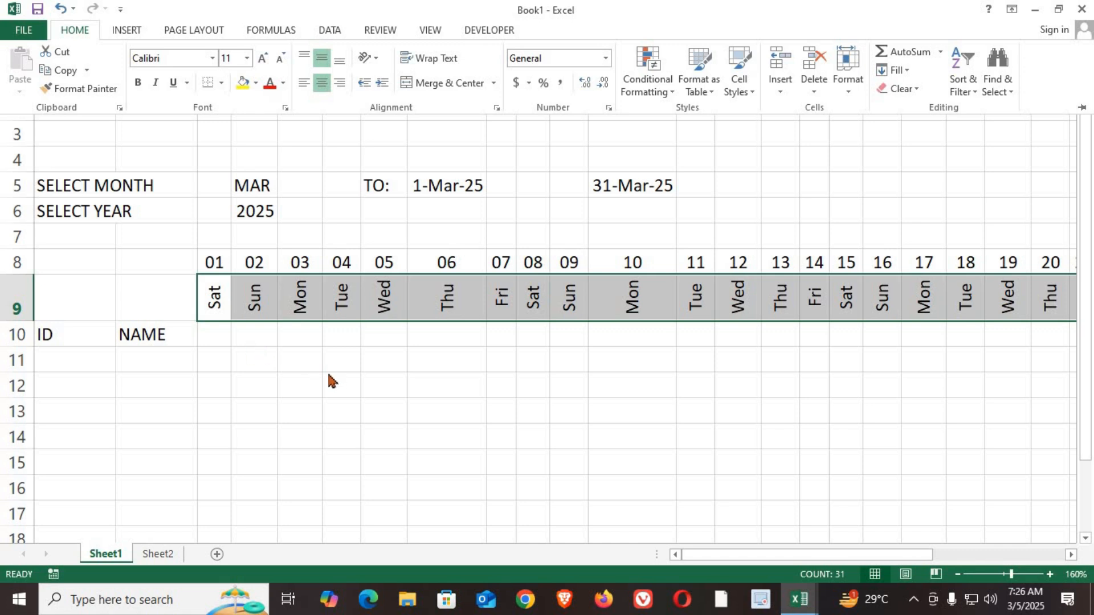
{"action": "key", "text": "ctrl+F1"}
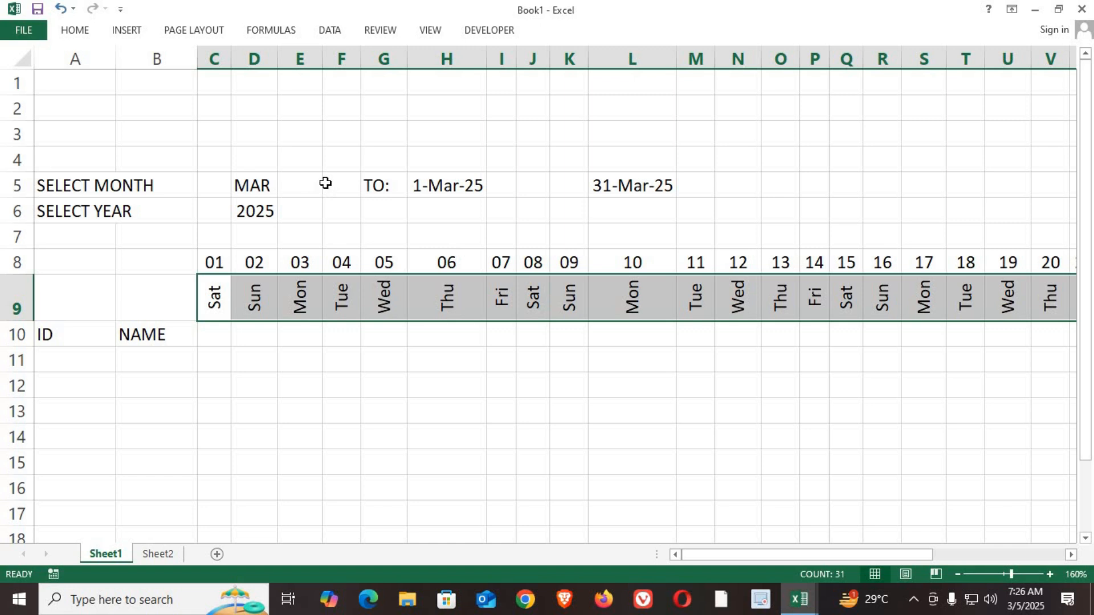
Step: Merge and center the start date across H5:J5
{"action": "left_click_drag", "start_coordinate": [658, 265], "coordinate": [655, 307]}
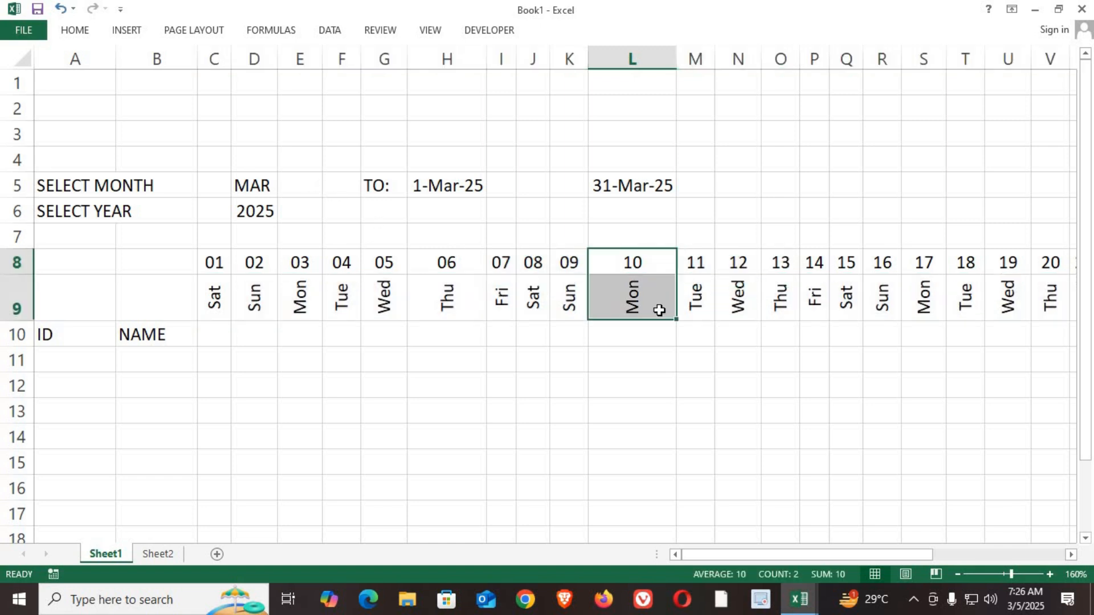
{"action": "left_click_drag", "start_coordinate": [459, 265], "coordinate": [458, 309]}
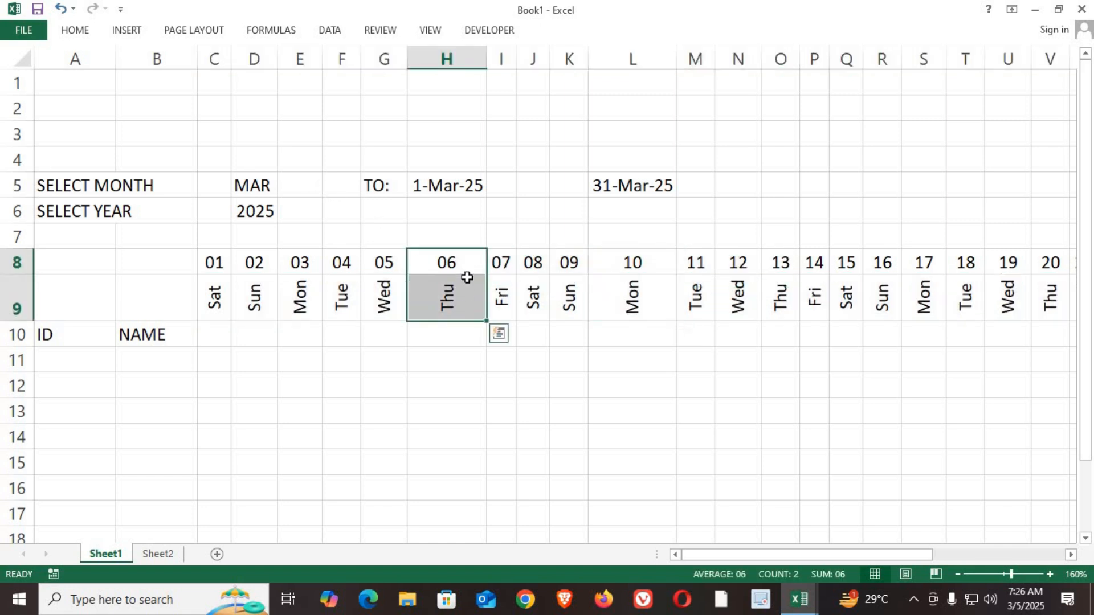
{"action": "left_click_drag", "start_coordinate": [428, 185], "coordinate": [530, 181]}
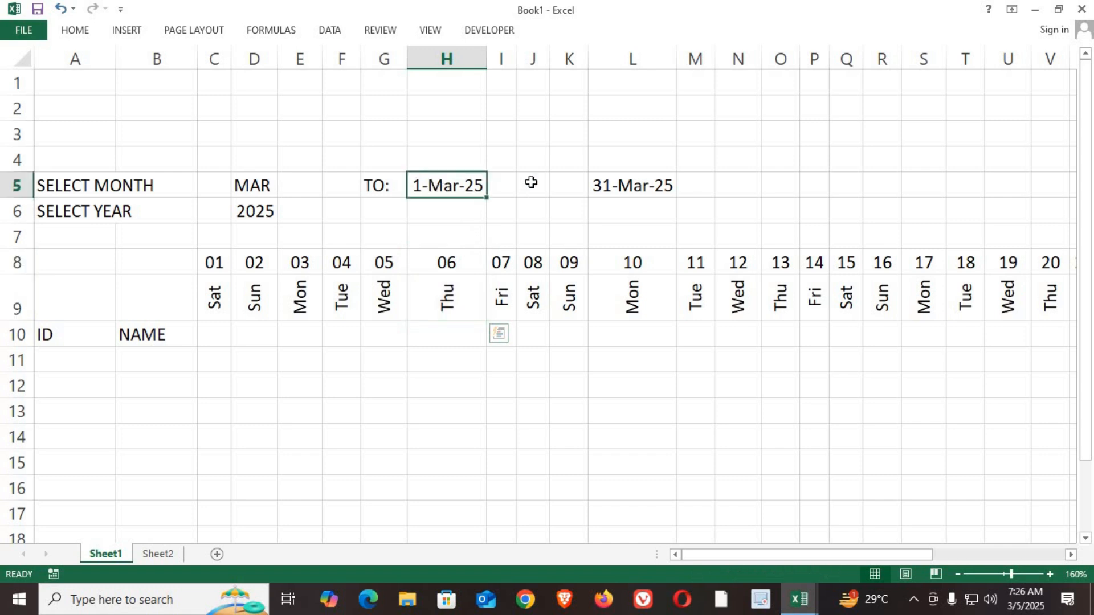
{"action": "left_click", "coordinate": [80, 30]}
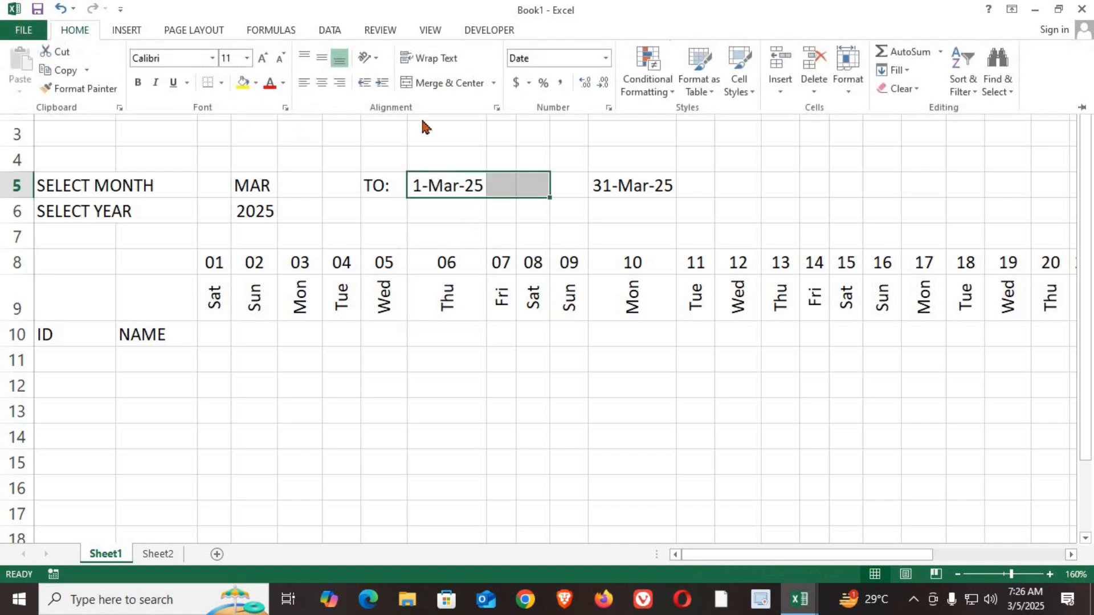
{"action": "left_click", "coordinate": [460, 86]}
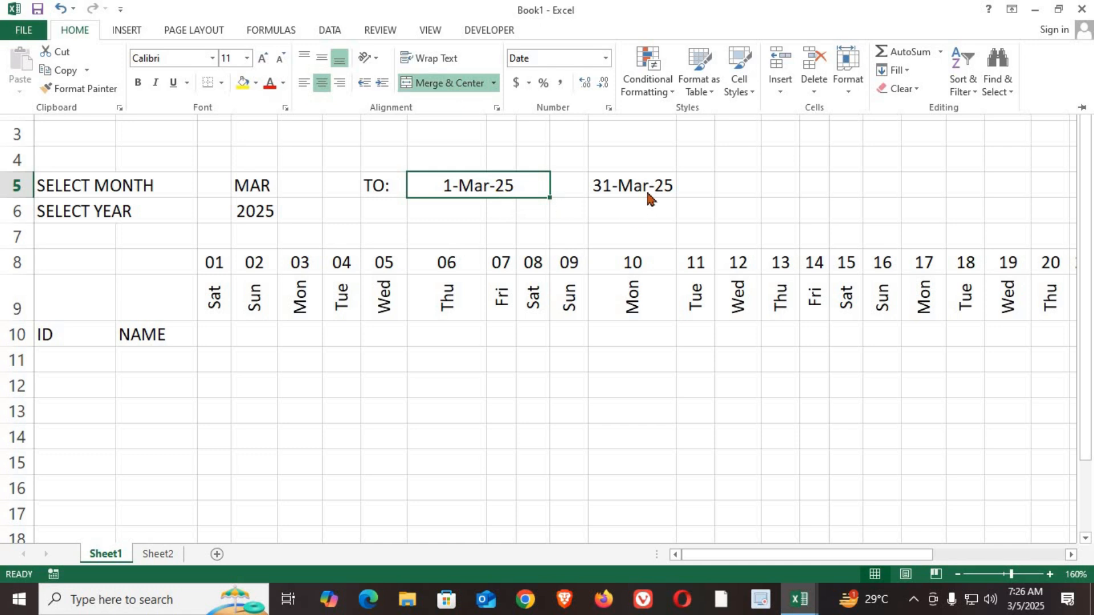
Step: Merge and center the end date across L5:N5
{"action": "left_click_drag", "start_coordinate": [607, 180], "coordinate": [738, 175]}
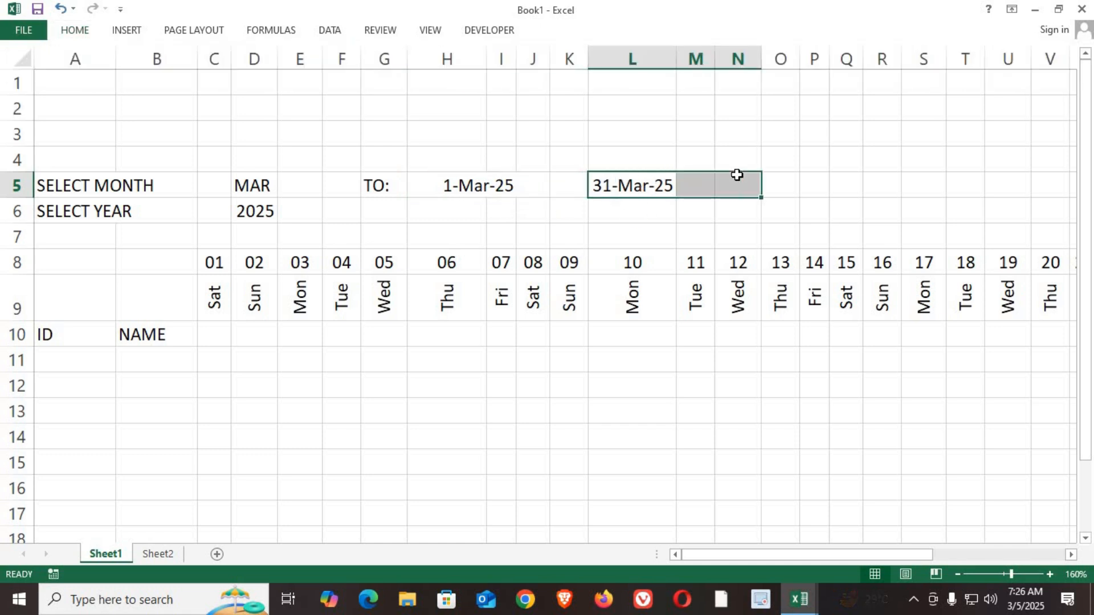
{"action": "left_click", "coordinate": [96, 33]}
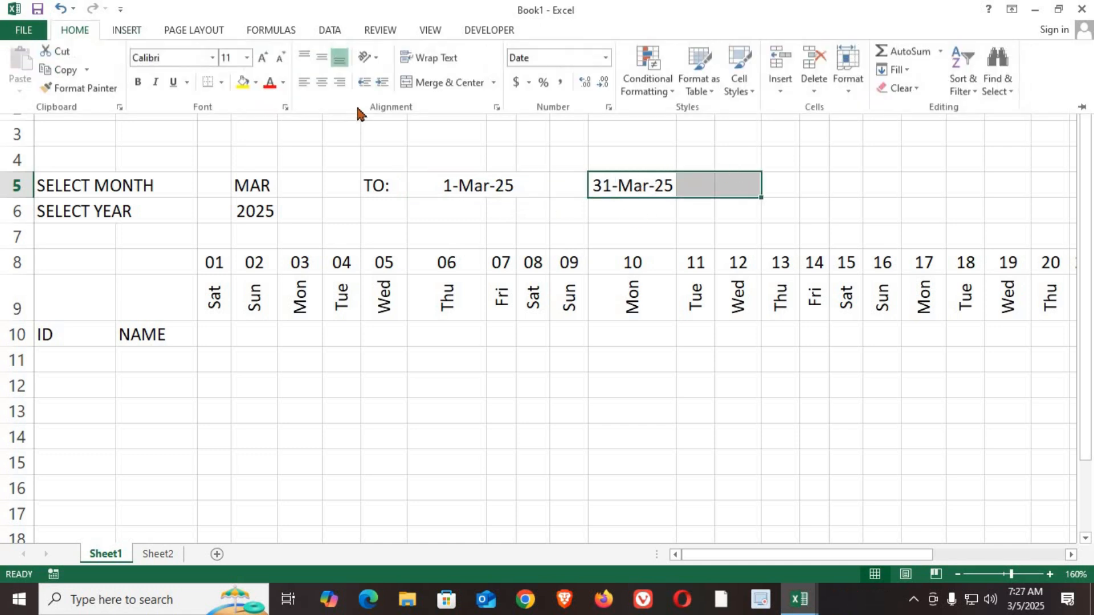
{"action": "left_click", "coordinate": [439, 83]}
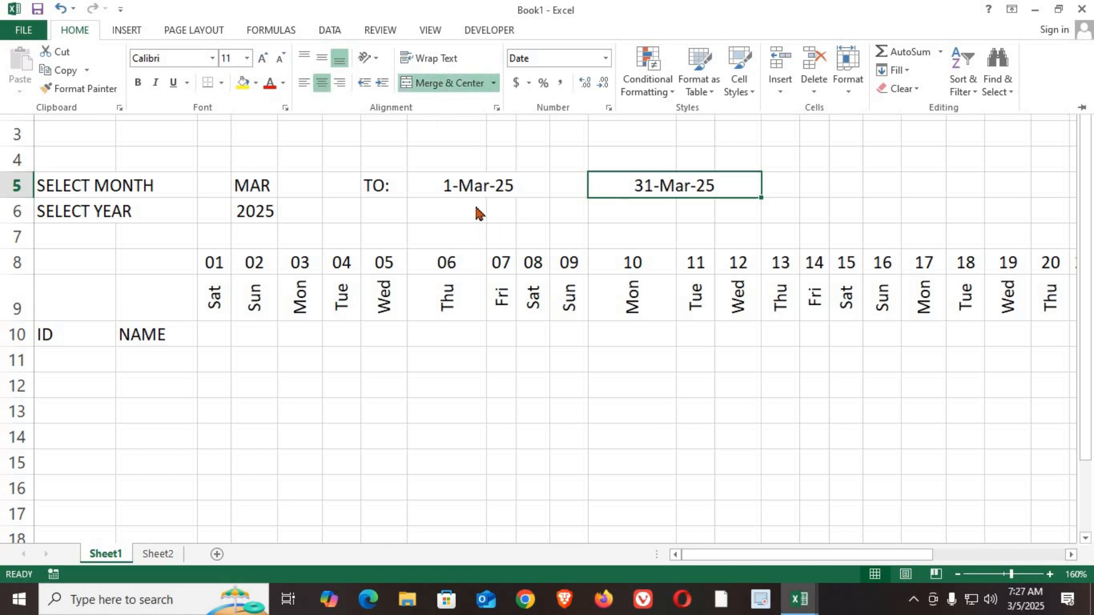
{"action": "left_click", "coordinate": [482, 187]}
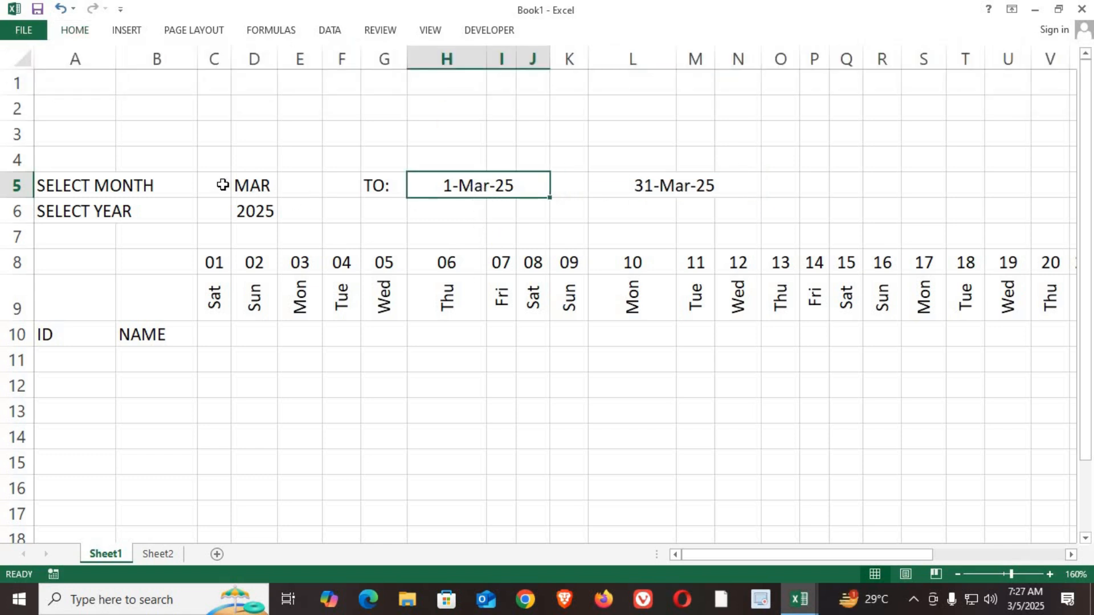
Step: Merge and center the selected month across C5:E5
{"action": "left_click_drag", "start_coordinate": [211, 186], "coordinate": [300, 186]}
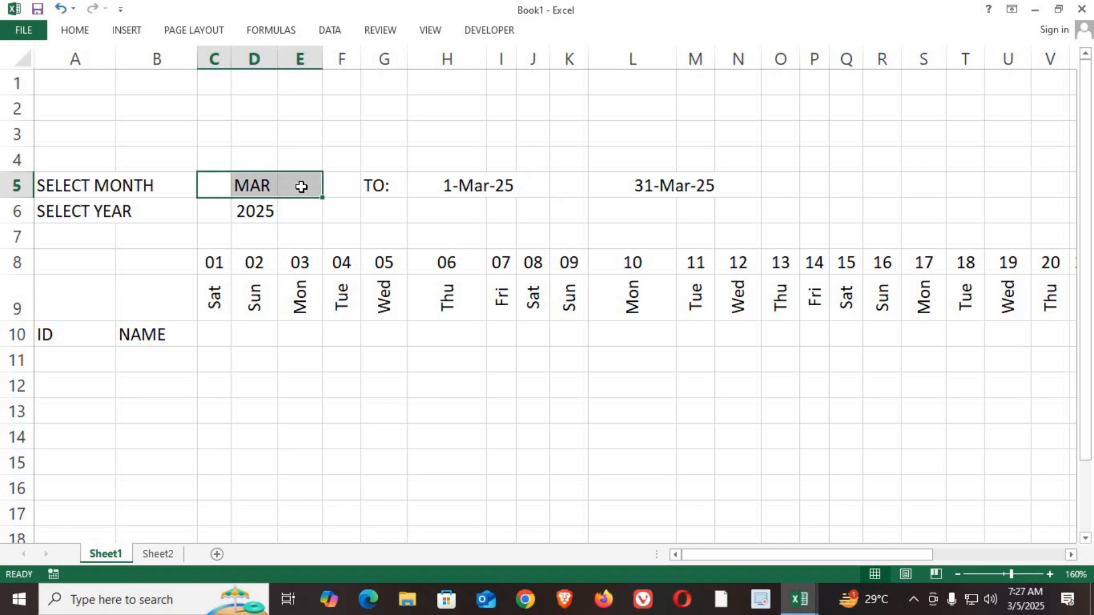
{"action": "left_click", "coordinate": [85, 38]}
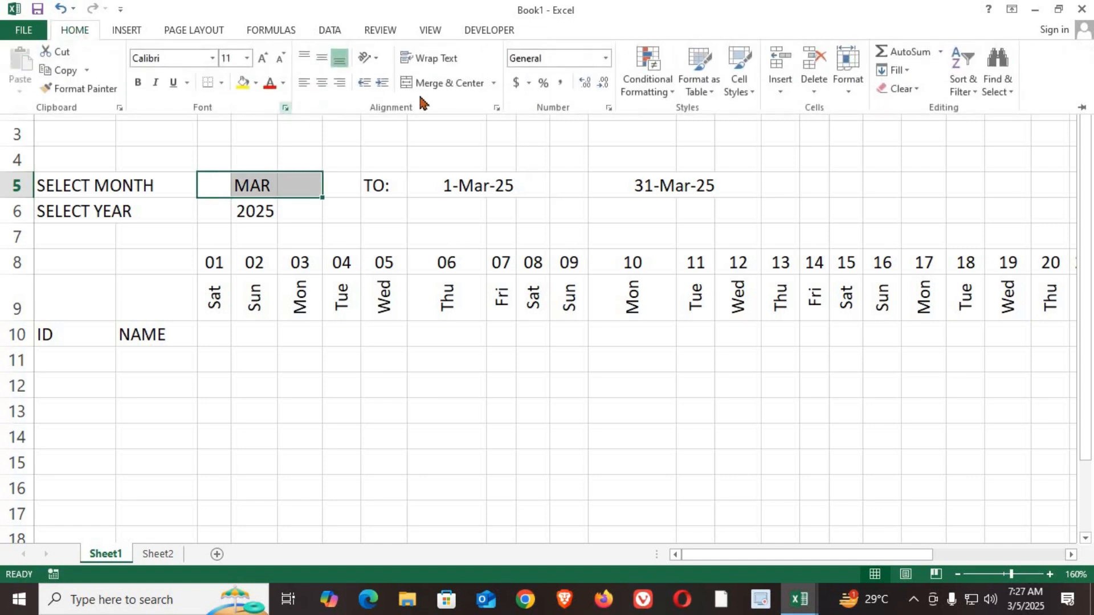
{"action": "left_click", "coordinate": [448, 84]}
{"action": "left_click", "coordinate": [447, 84]}
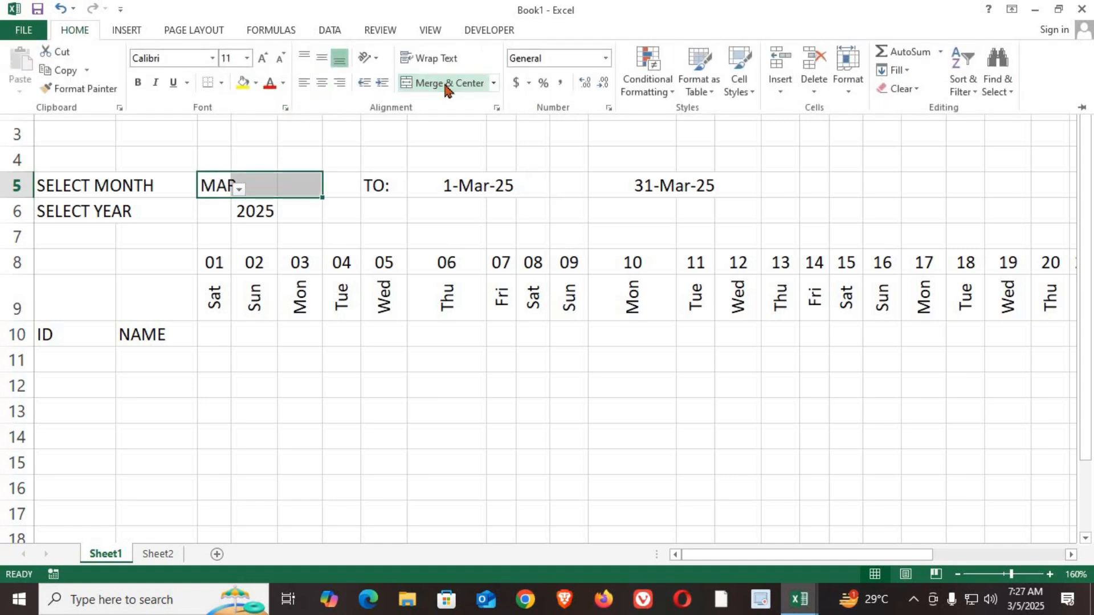
{"action": "left_click", "coordinate": [447, 84]}
Step: Merge and center the selected year across C6:E6
{"action": "left_click", "coordinate": [216, 212]}
{"action": "left_click", "coordinate": [226, 211]}
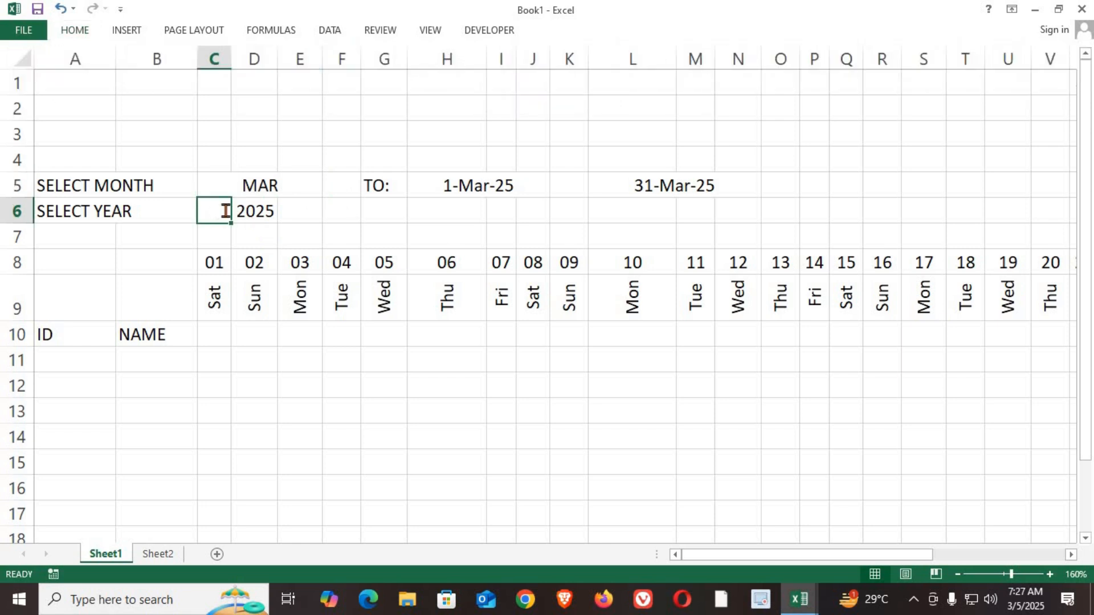
{"action": "double_click", "coordinate": [220, 218]}
{"action": "left_click", "coordinate": [210, 232]}
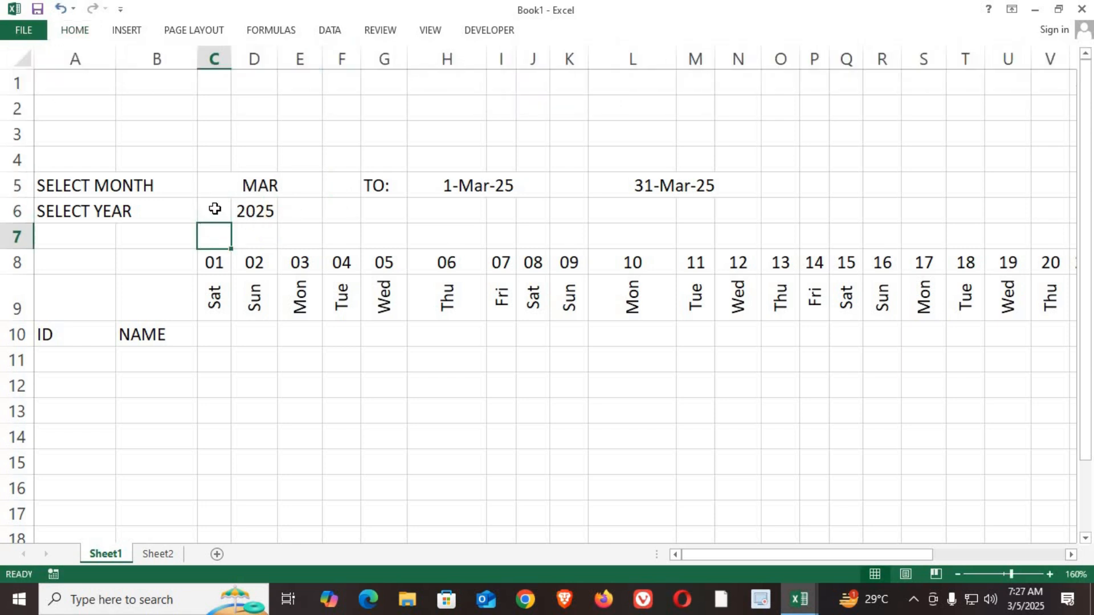
{"action": "left_click_drag", "start_coordinate": [215, 210], "coordinate": [303, 209]}
{"action": "left_click", "coordinate": [63, 29]}
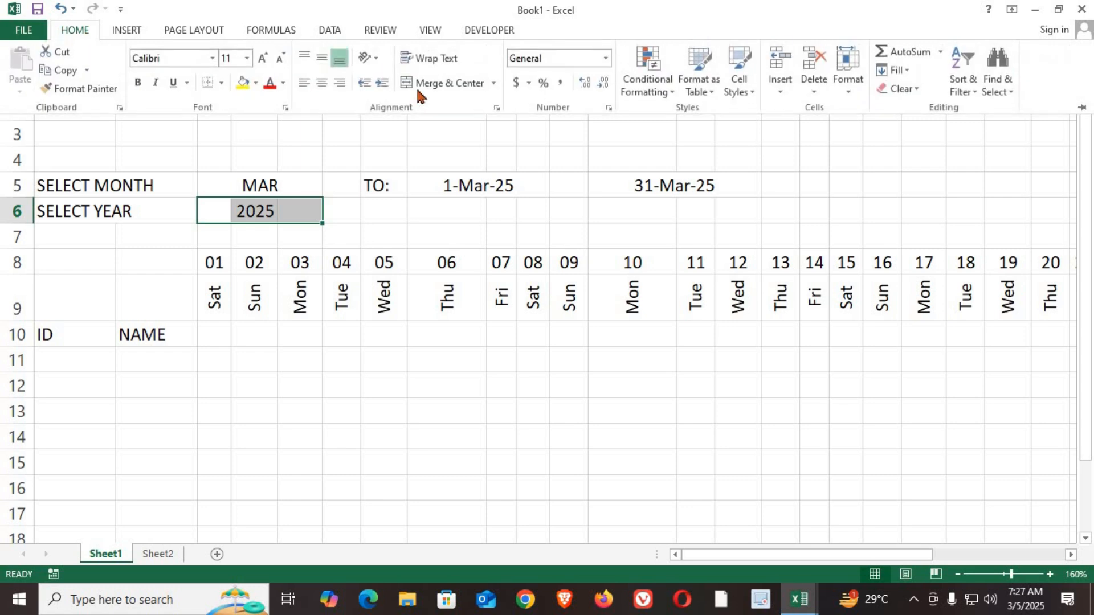
{"action": "left_click", "coordinate": [441, 84]}
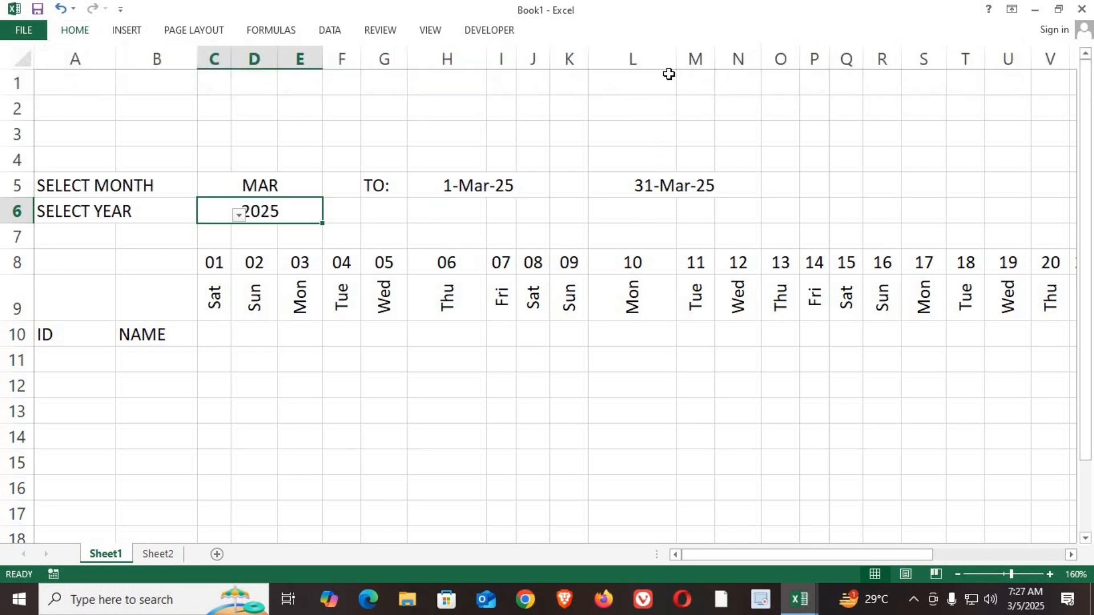
Step: AutoFit the widths of columns L and H to their contents
{"action": "double_click", "coordinate": [674, 60]}
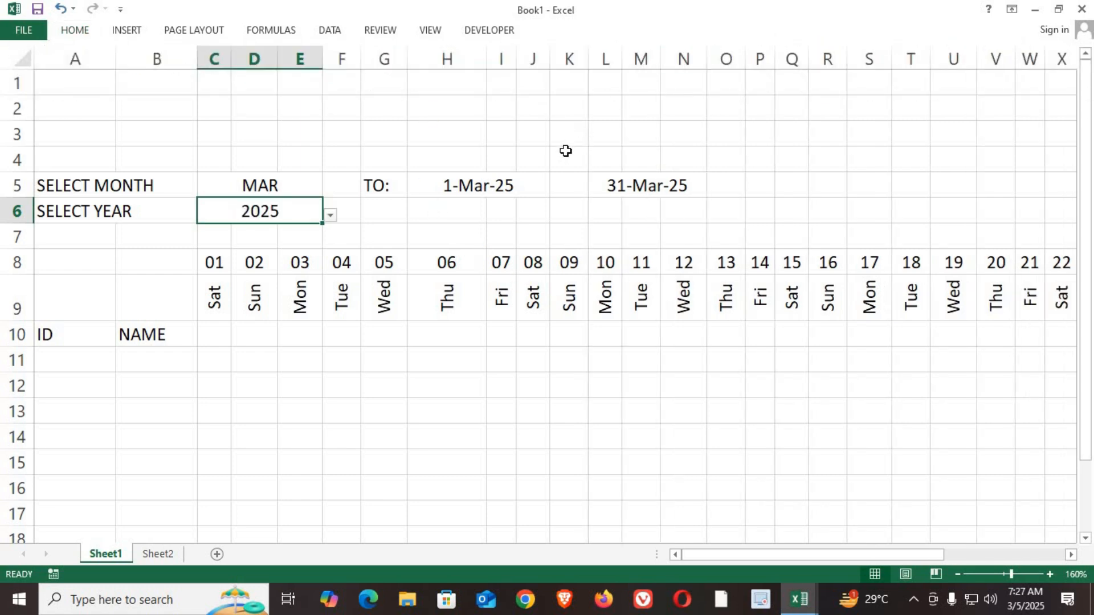
{"action": "double_click", "coordinate": [485, 59]}
{"action": "left_click", "coordinate": [468, 344]}
{"action": "left_click", "coordinate": [465, 185]}
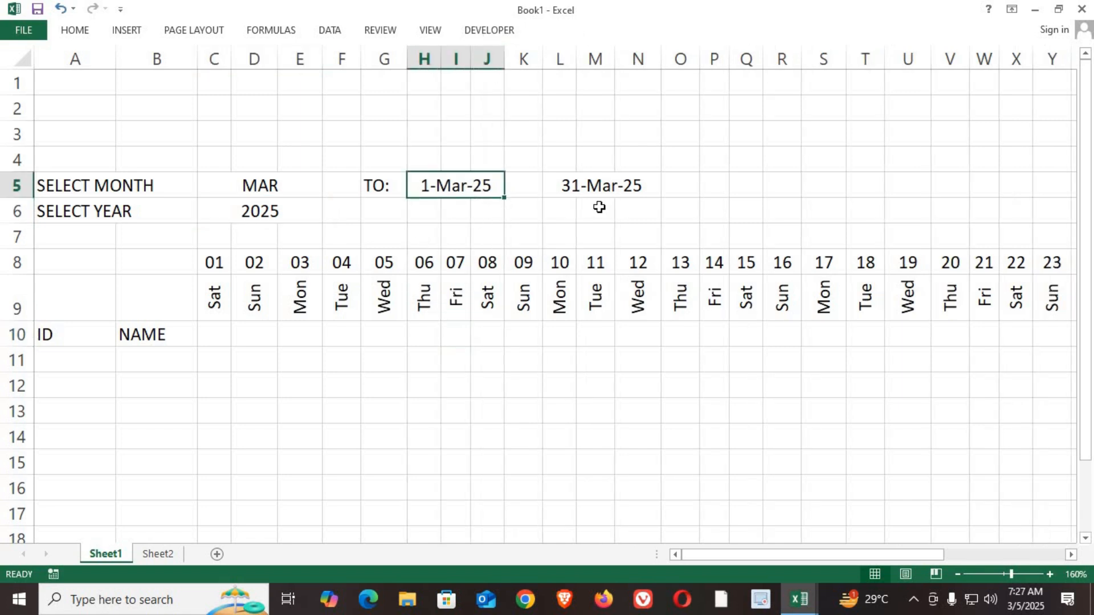
{"action": "left_click", "coordinate": [604, 186]}
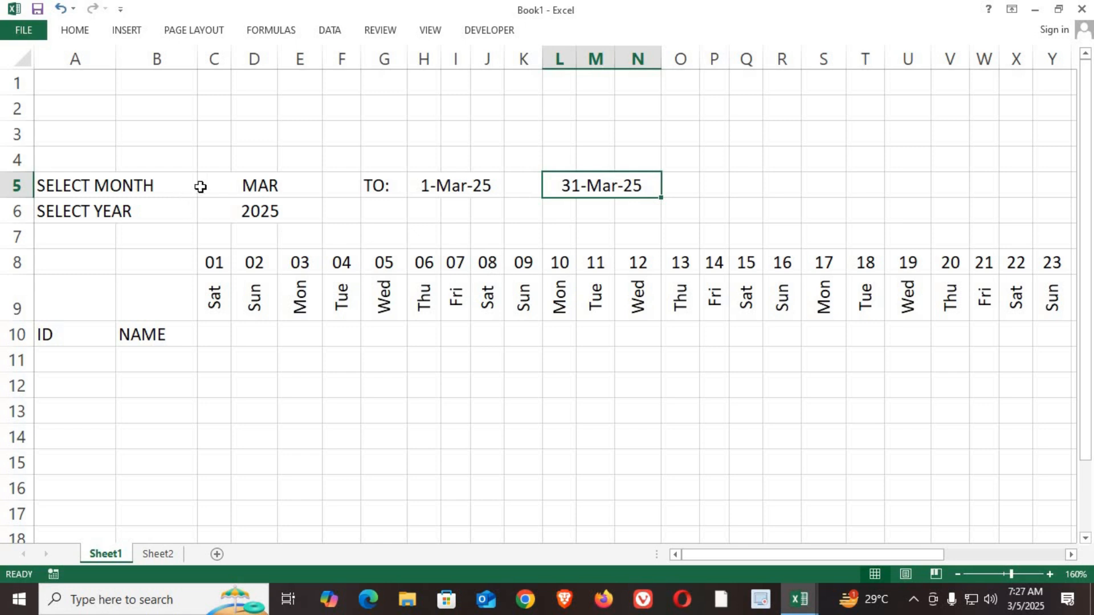
Step: Apply No Border and a light blue fill to the month, year and date header block A5:O6
{"action": "left_click_drag", "start_coordinate": [98, 186], "coordinate": [676, 213]}
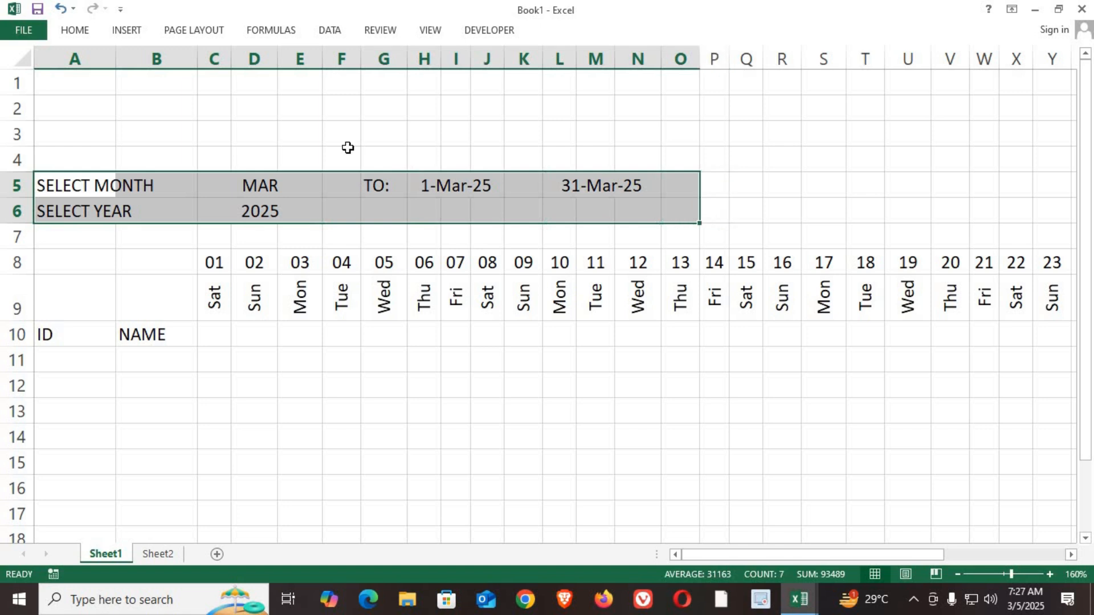
{"action": "left_click", "coordinate": [75, 30]}
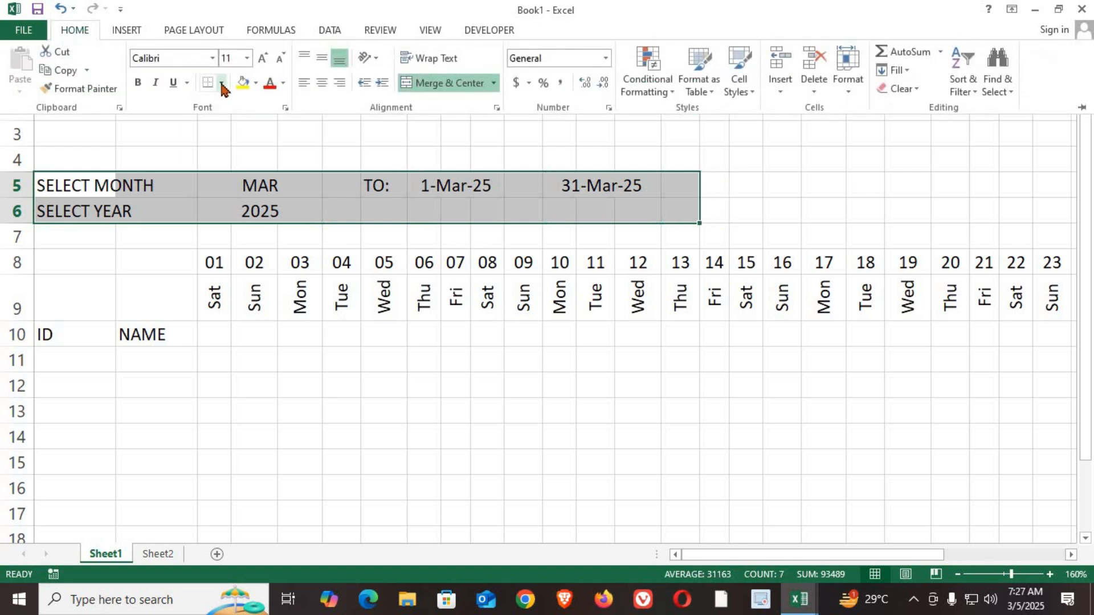
{"action": "left_click", "coordinate": [221, 82]}
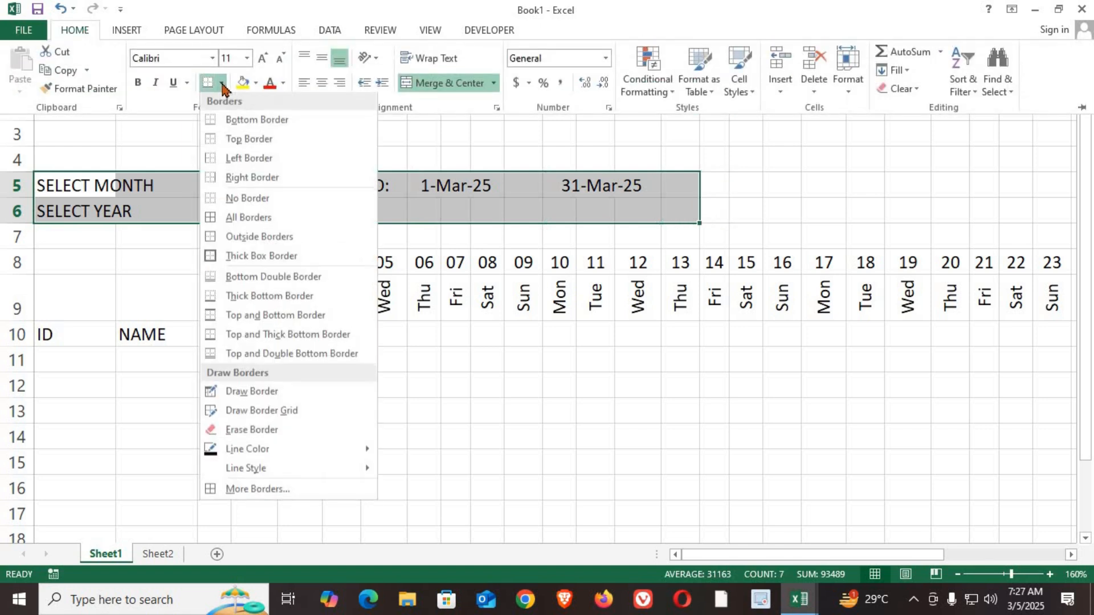
{"action": "left_click", "coordinate": [251, 201]}
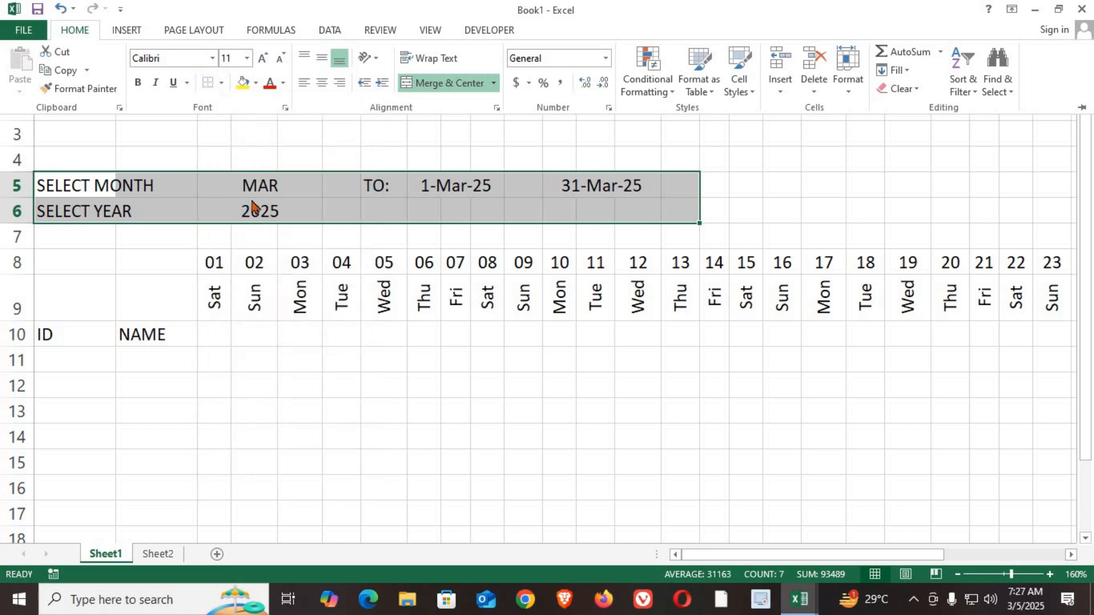
{"action": "left_click", "coordinate": [256, 83]}
{"action": "left_click", "coordinate": [323, 209]}
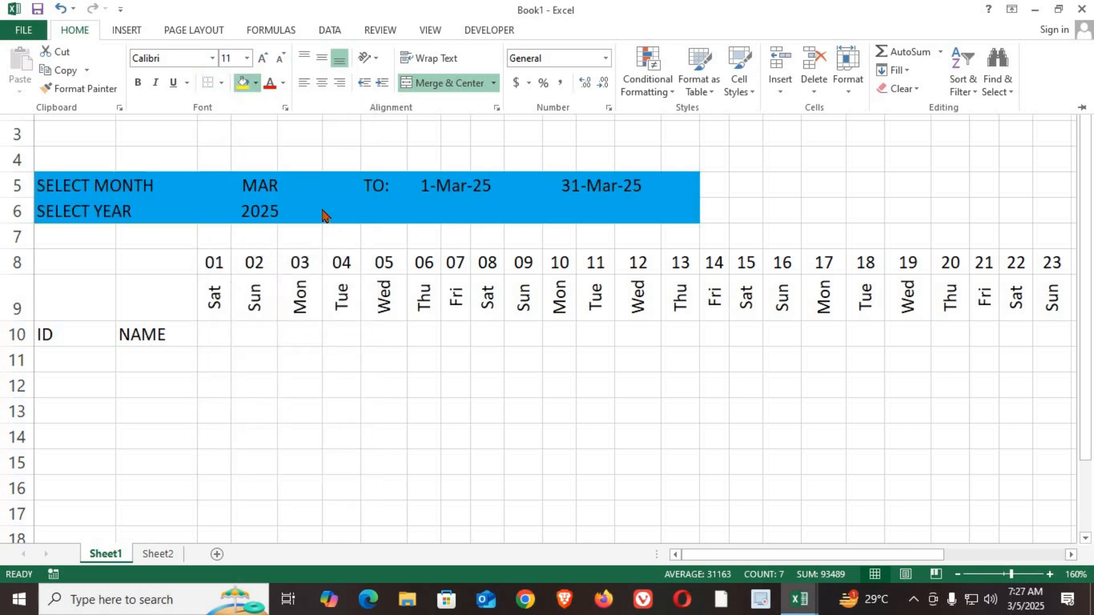
{"action": "key", "text": "ctrl+F1"}
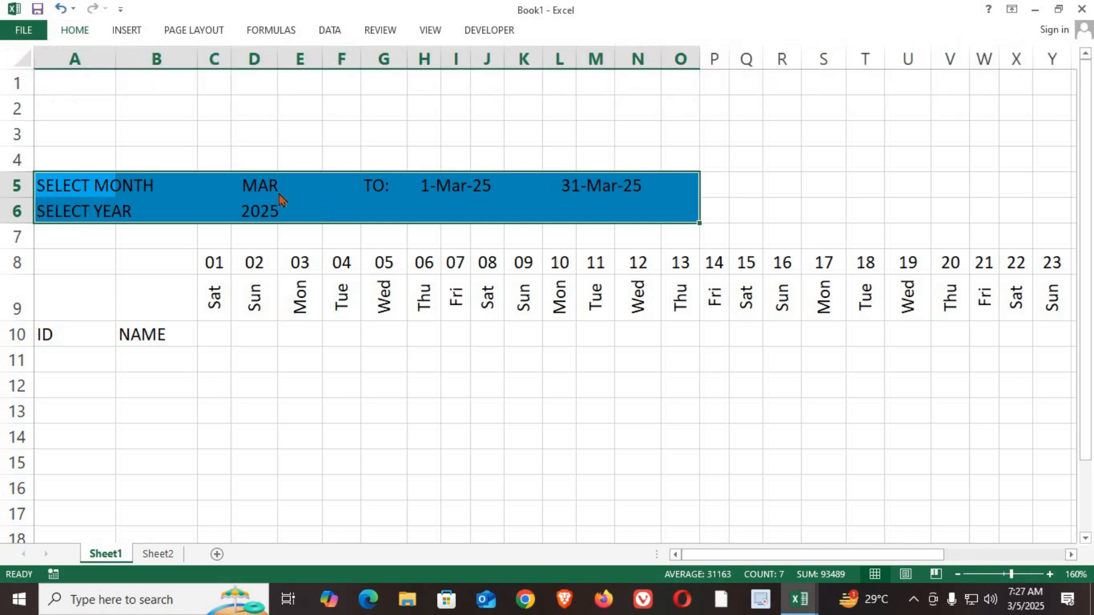
Step: Merge and center the SELECT MONTH label across A5:B5 and the SELECT YEAR label across A6:B6
{"action": "left_click", "coordinate": [191, 186]}
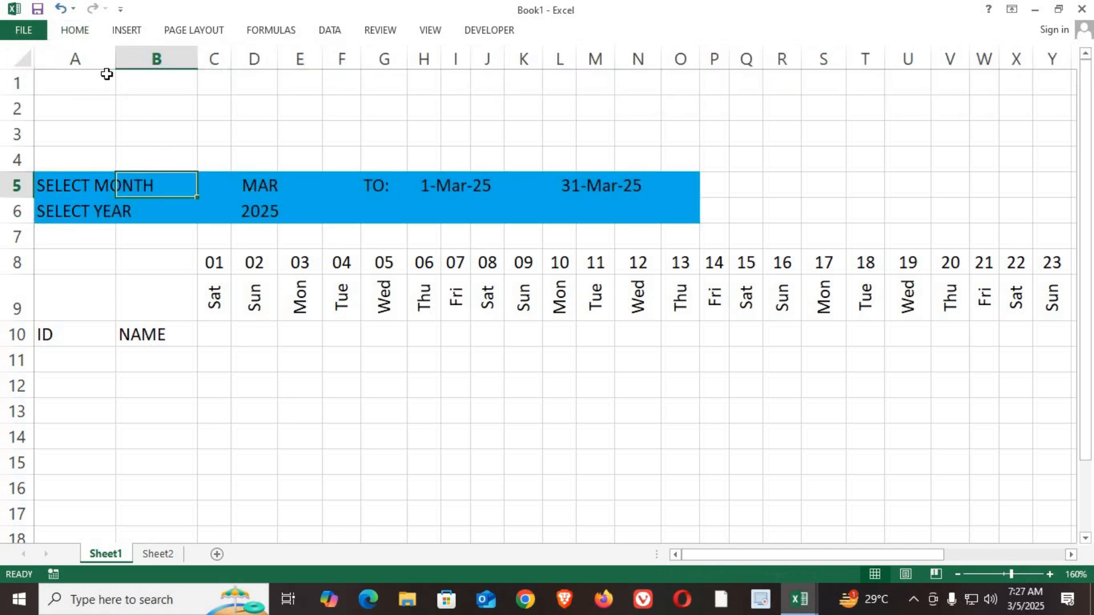
{"action": "left_click_drag", "start_coordinate": [74, 185], "coordinate": [163, 185]}
{"action": "left_click", "coordinate": [75, 30]}
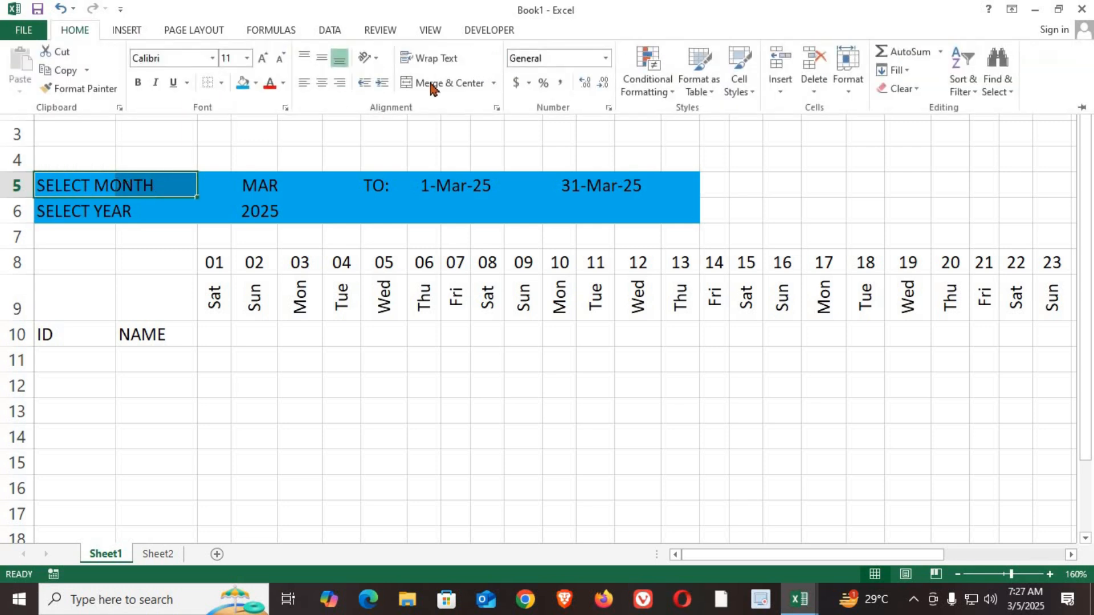
{"action": "left_click", "coordinate": [433, 83]}
{"action": "left_click_drag", "start_coordinate": [51, 210], "coordinate": [146, 208]}
{"action": "left_click", "coordinate": [75, 29]}
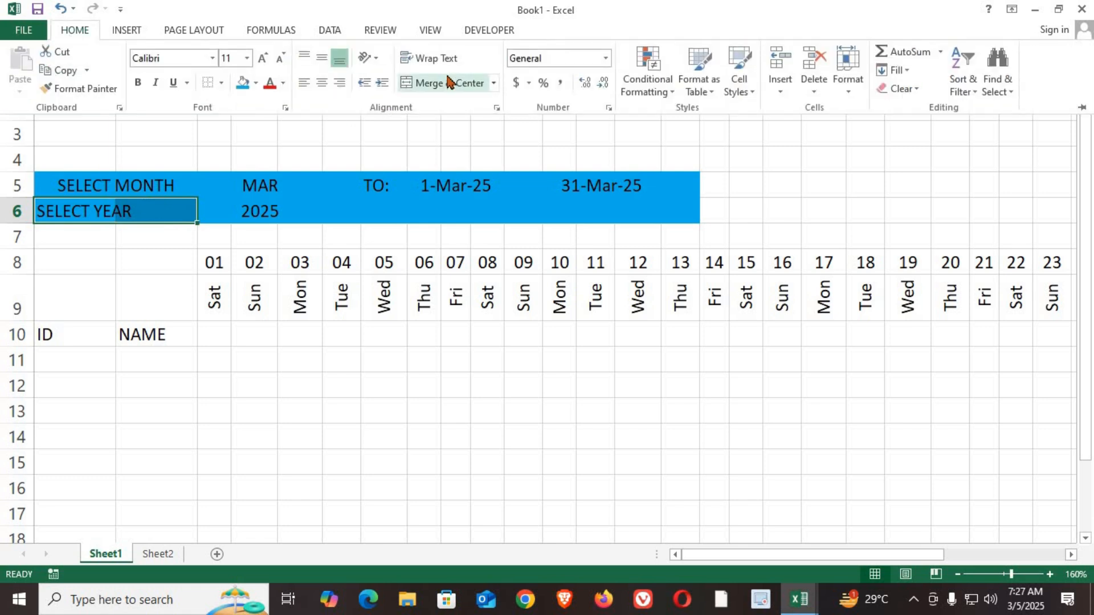
{"action": "left_click", "coordinate": [447, 82]}
Step: Make the text in the header block A5:O6 yellow and bold
{"action": "left_click_drag", "start_coordinate": [97, 185], "coordinate": [671, 205]}
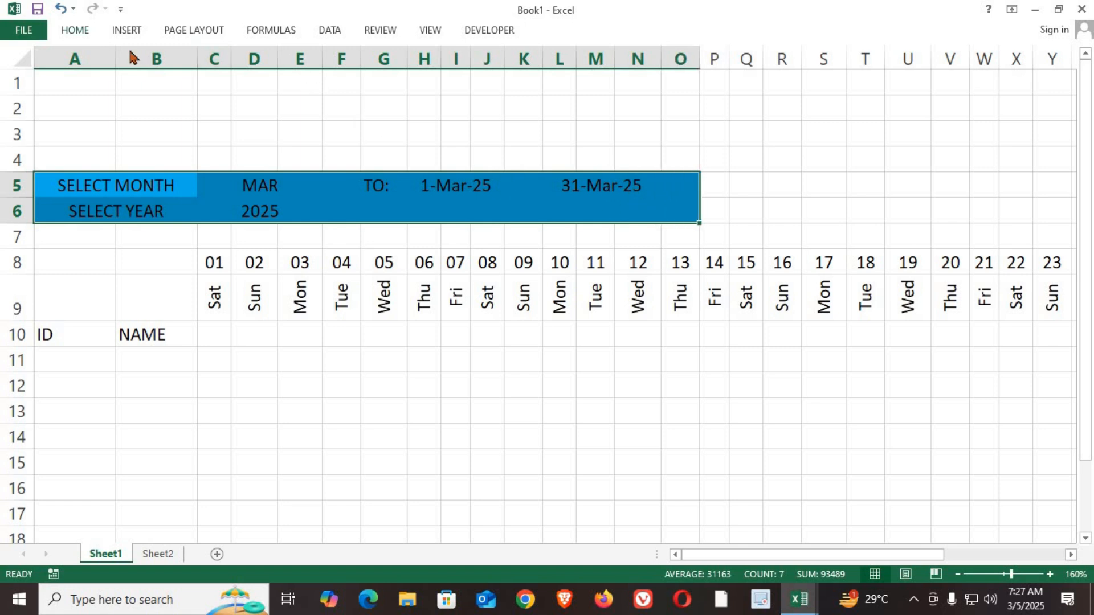
{"action": "left_click", "coordinate": [75, 29]}
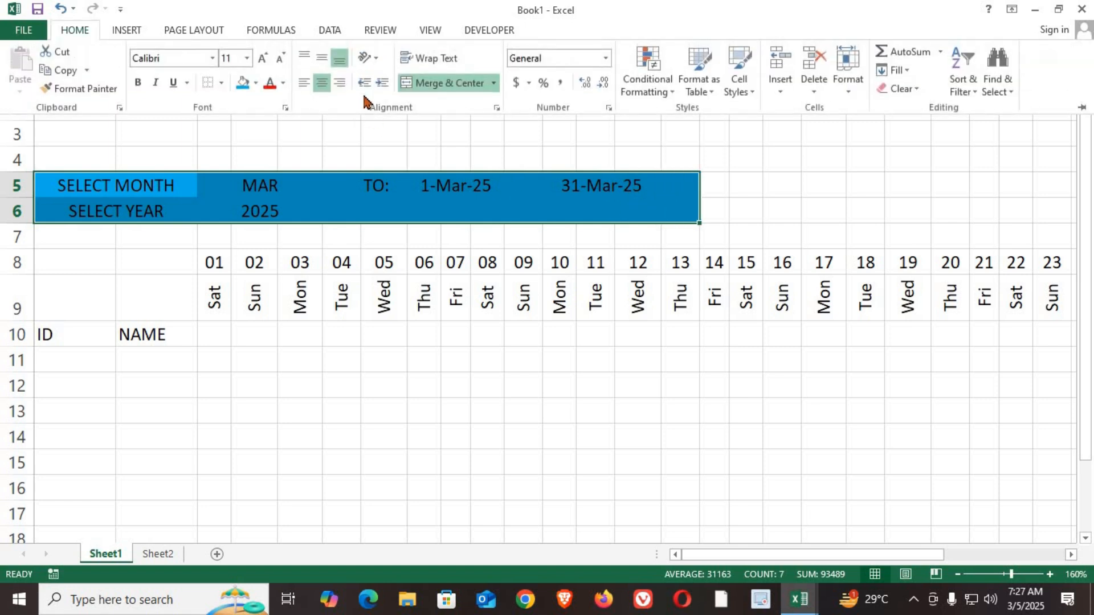
{"action": "left_click", "coordinate": [286, 86]}
{"action": "left_click", "coordinate": [317, 227]}
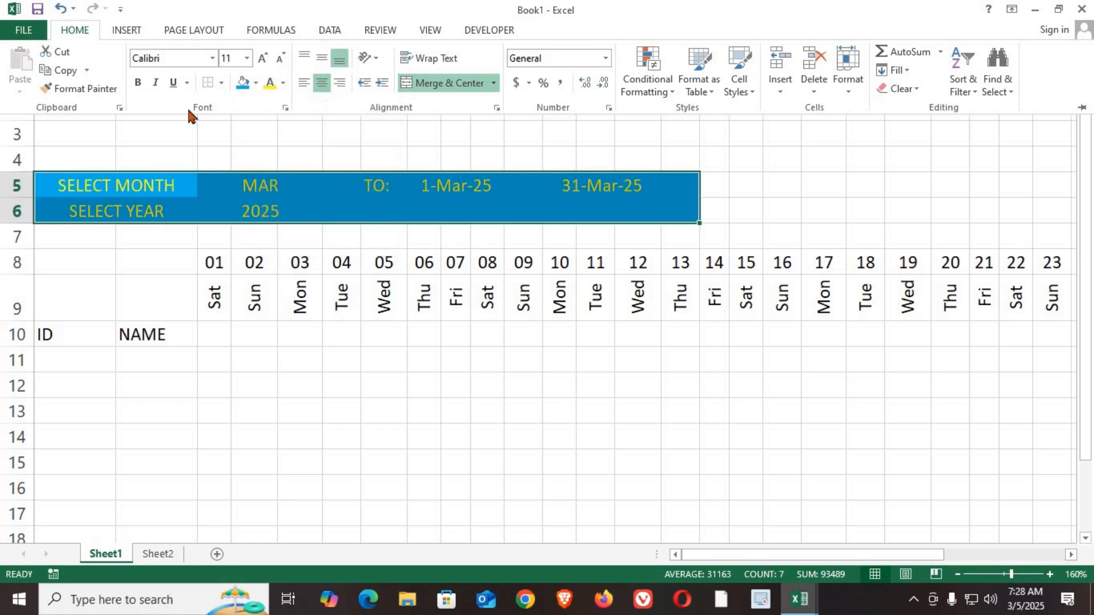
{"action": "left_click", "coordinate": [138, 82]}
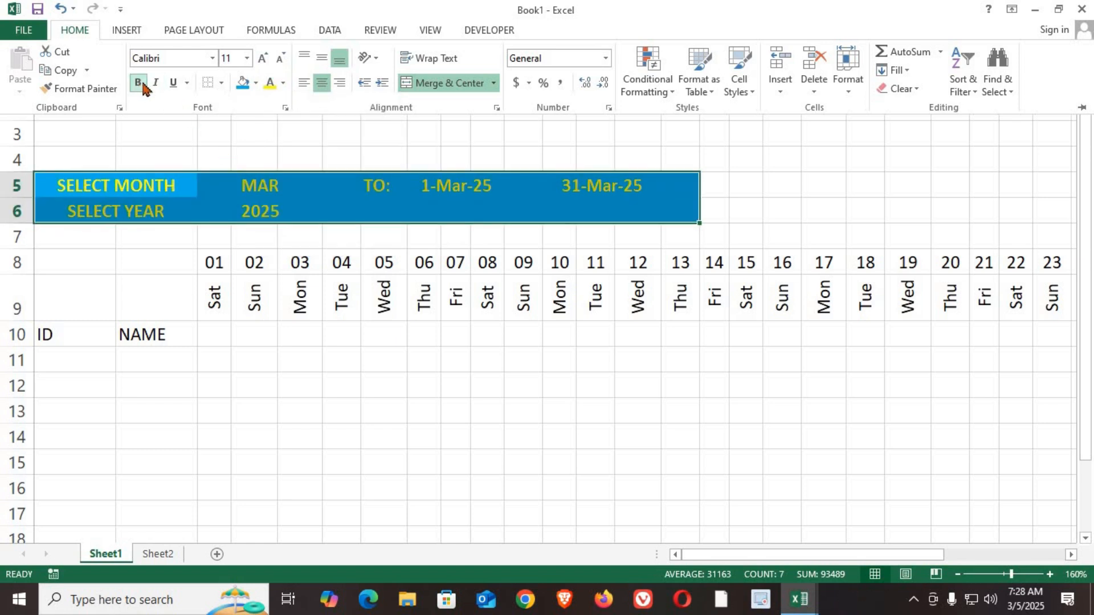
Step: Set the font of the header block A5:O6 to Cambria
{"action": "left_click", "coordinate": [180, 58]}
{"action": "key", "text": "Return"}
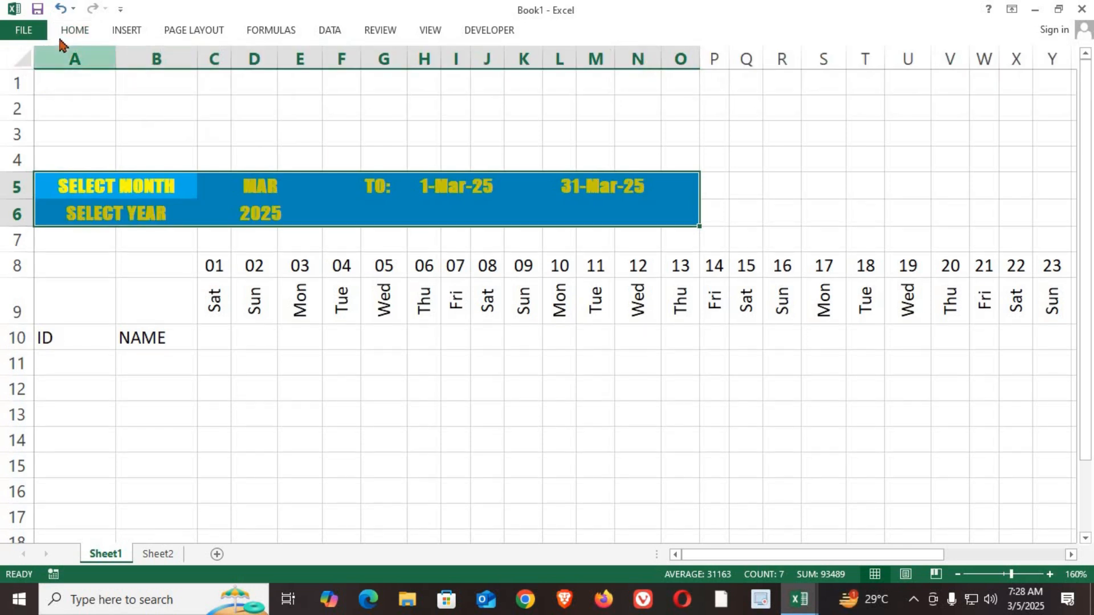
{"action": "left_click", "coordinate": [71, 31]}
{"action": "left_click", "coordinate": [178, 63]}
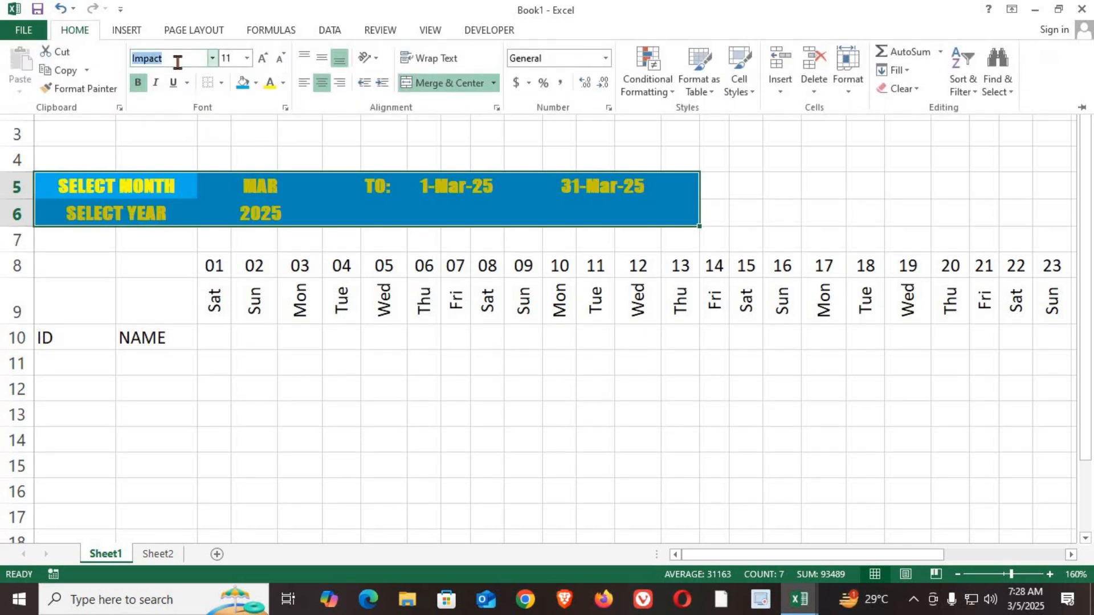
{"action": "type", "text": "Cambria"}
{"action": "key", "text": "Return"}
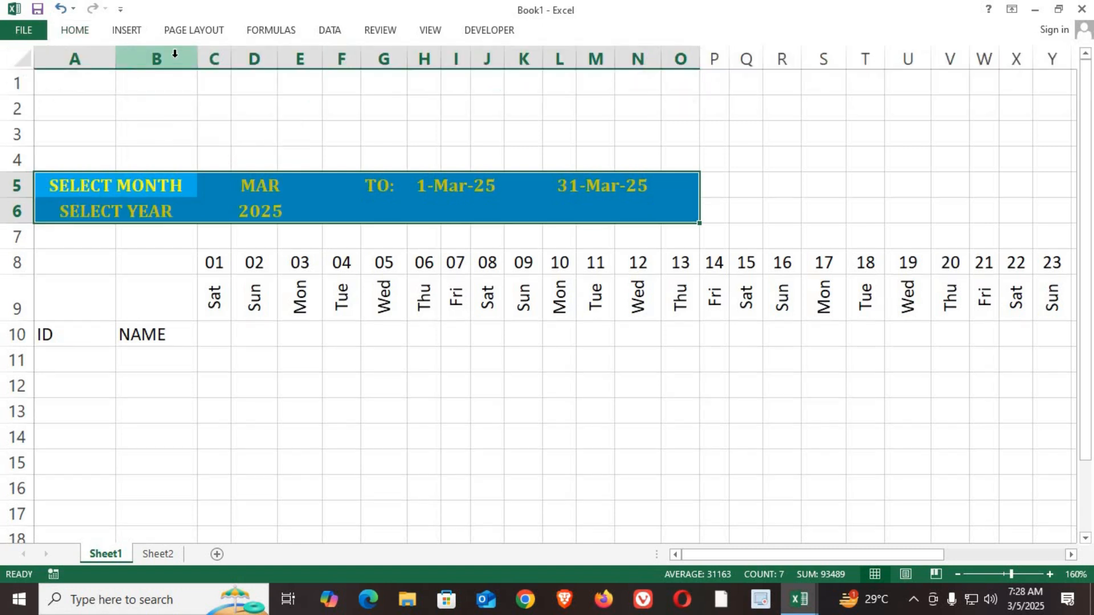
{"action": "left_click", "coordinate": [245, 381]}
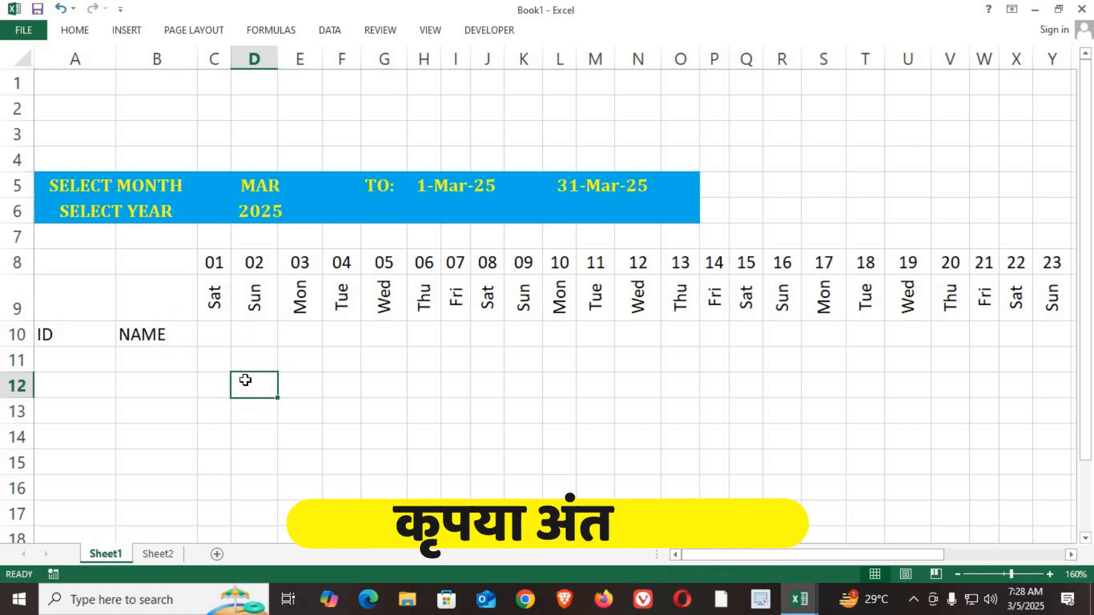
Step: Choose JAN in the month dropdown and check the start and end dates in row 5
{"action": "left_click", "coordinate": [288, 184]}
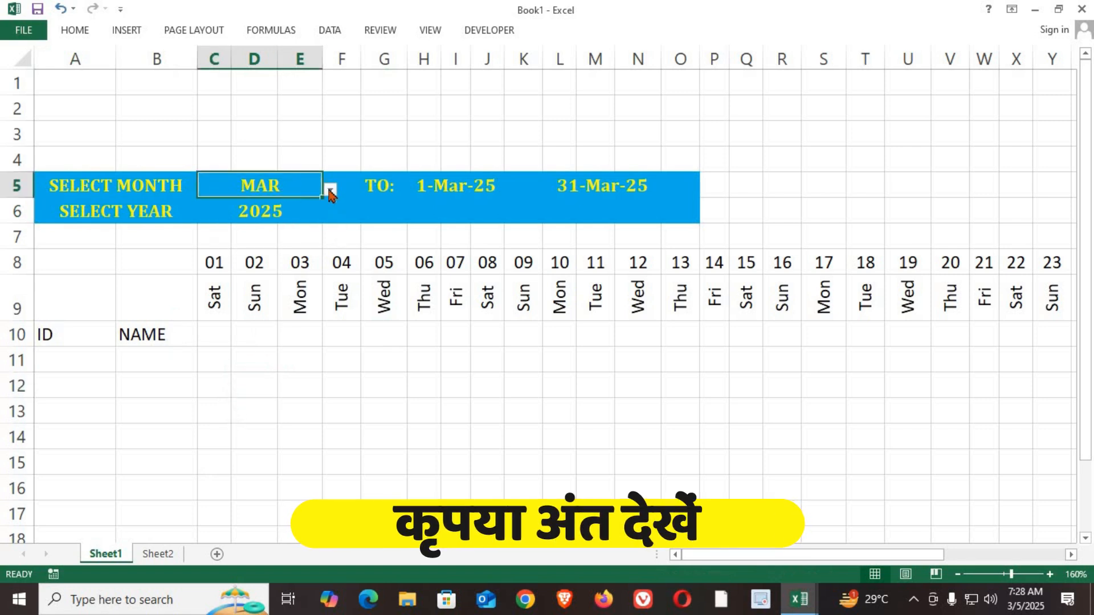
{"action": "left_click", "coordinate": [329, 190]}
{"action": "scroll", "coordinate": [288, 230], "scroll_direction": "up", "scroll_amount": 1}
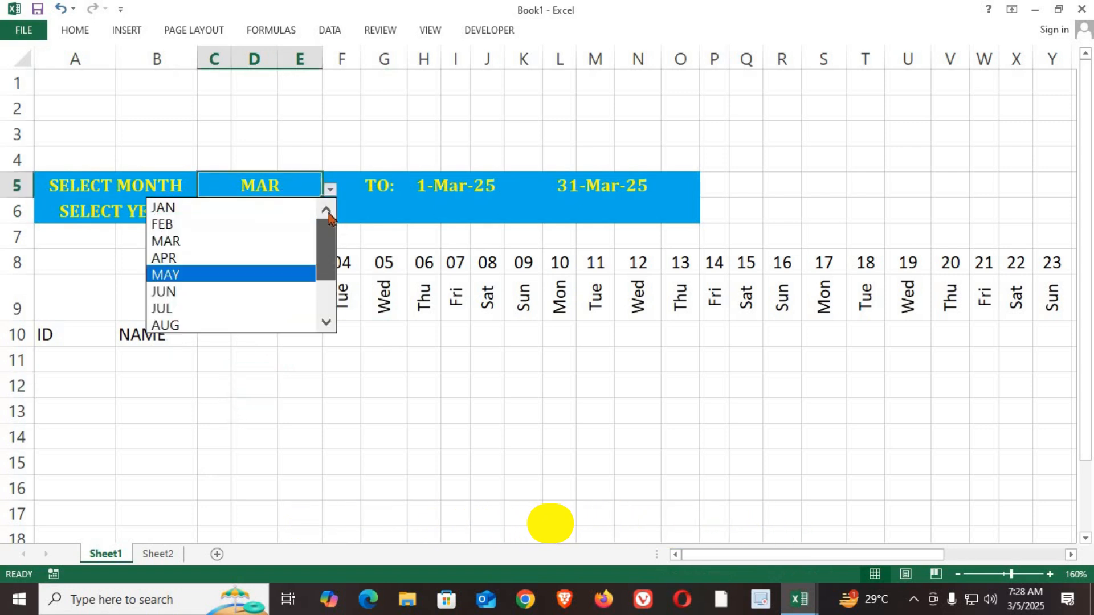
{"action": "left_click", "coordinate": [182, 214]}
{"action": "left_click", "coordinate": [482, 195]}
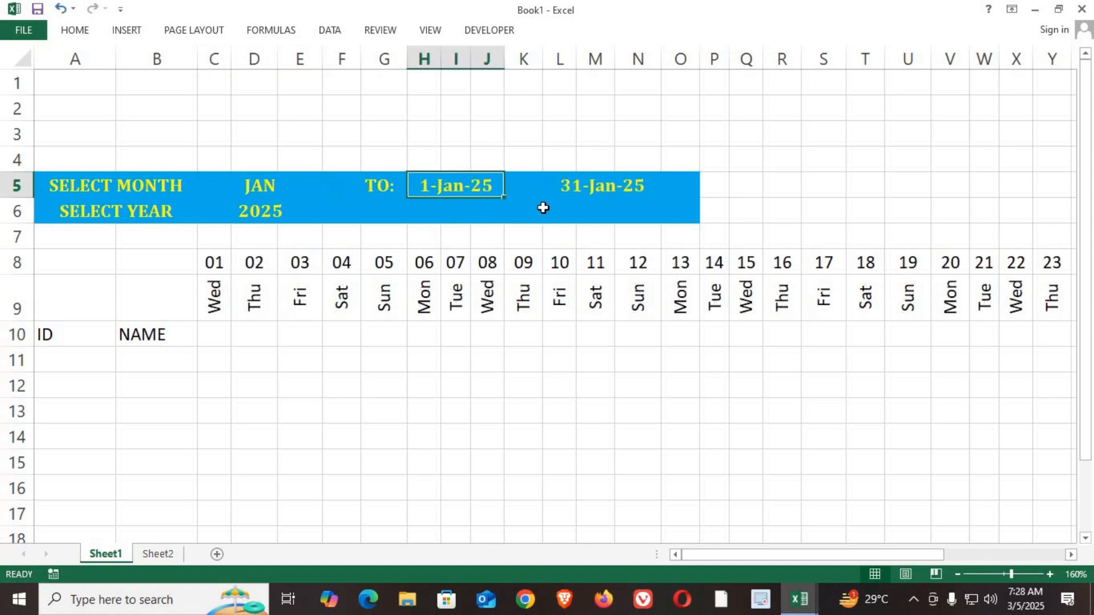
{"action": "left_click", "coordinate": [581, 187]}
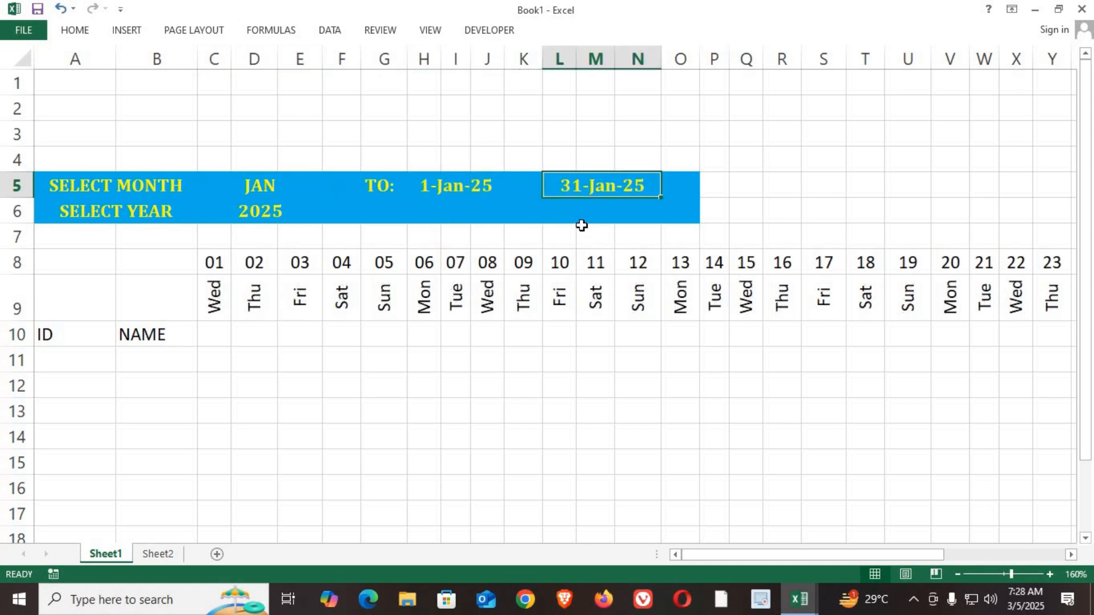
Step: Change the font color of the TO: label and both dates in G5:N5 to white
{"action": "left_click_drag", "start_coordinate": [383, 184], "coordinate": [626, 188]}
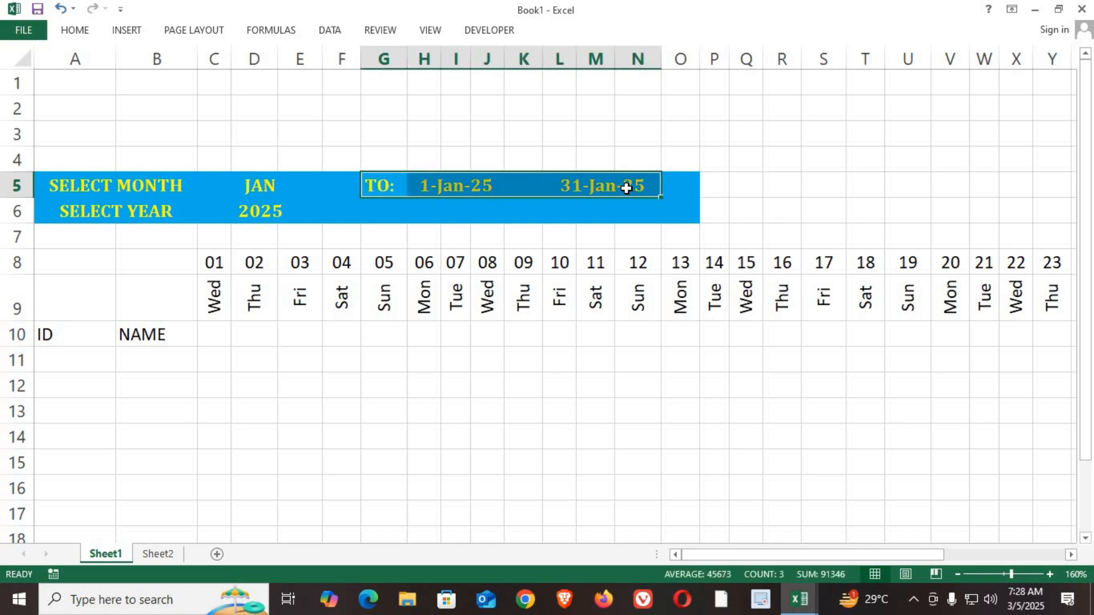
{"action": "left_click", "coordinate": [76, 31]}
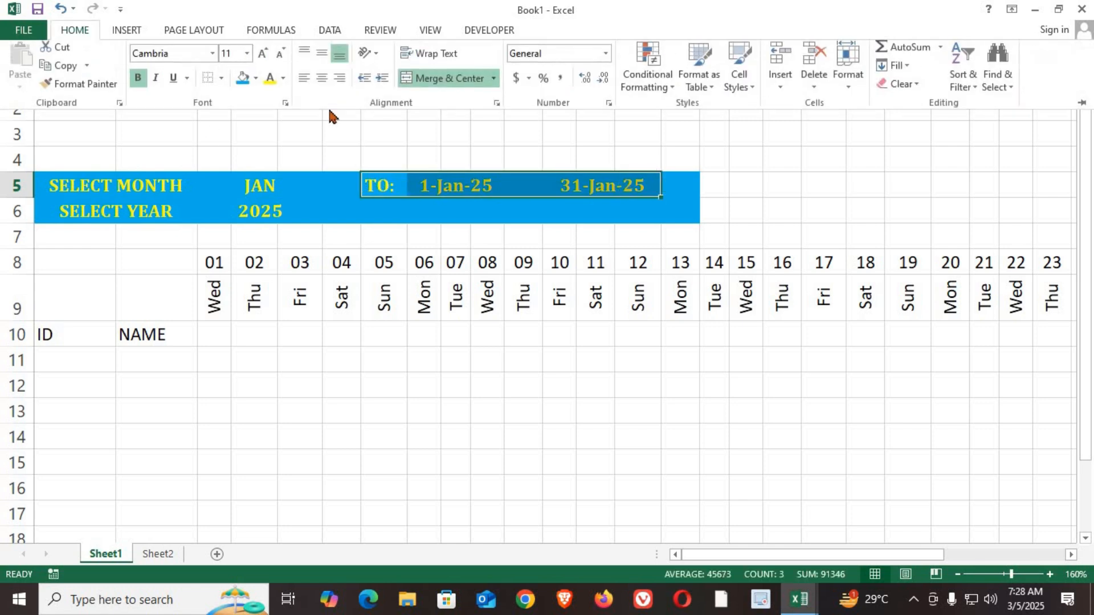
{"action": "left_click", "coordinate": [283, 83]}
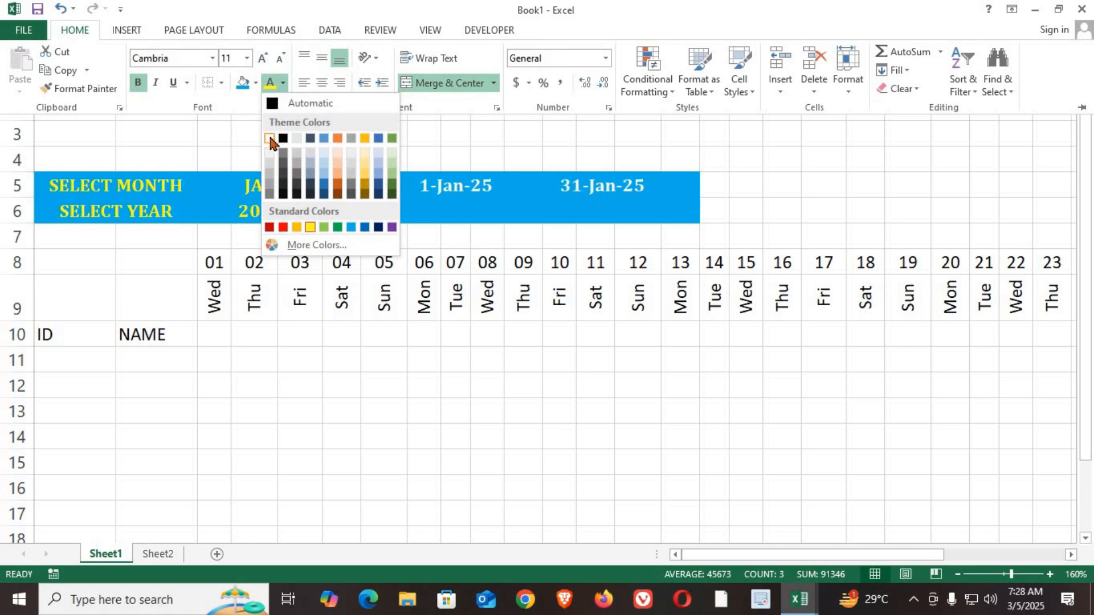
{"action": "left_click", "coordinate": [270, 139]}
Step: Change the font color of the selected month and year values in C5:E6 to black
{"action": "left_click_drag", "start_coordinate": [261, 188], "coordinate": [261, 209]}
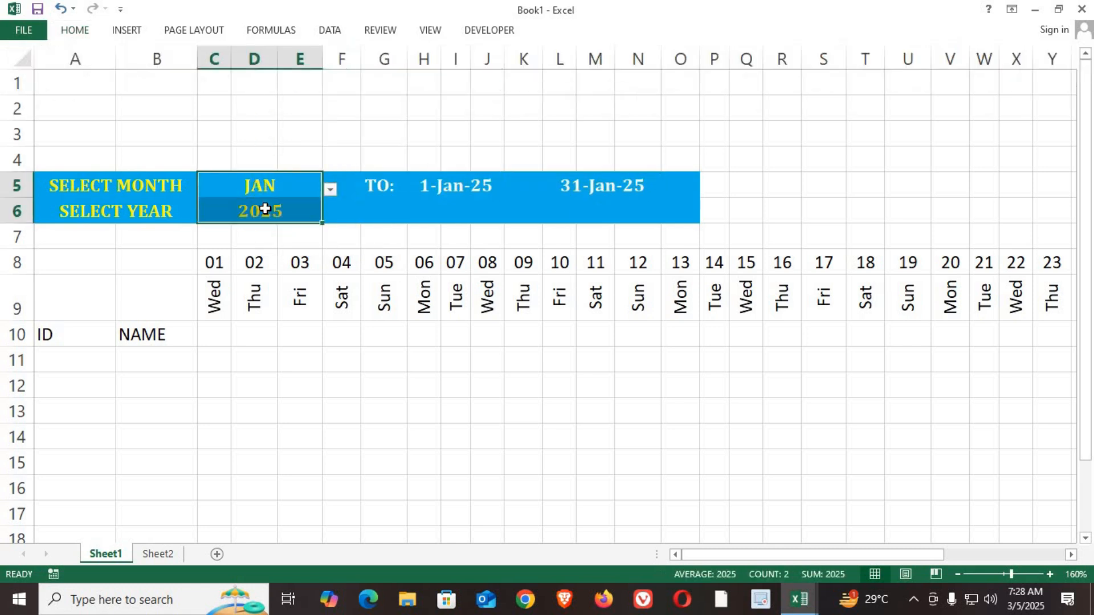
{"action": "left_click", "coordinate": [85, 32]}
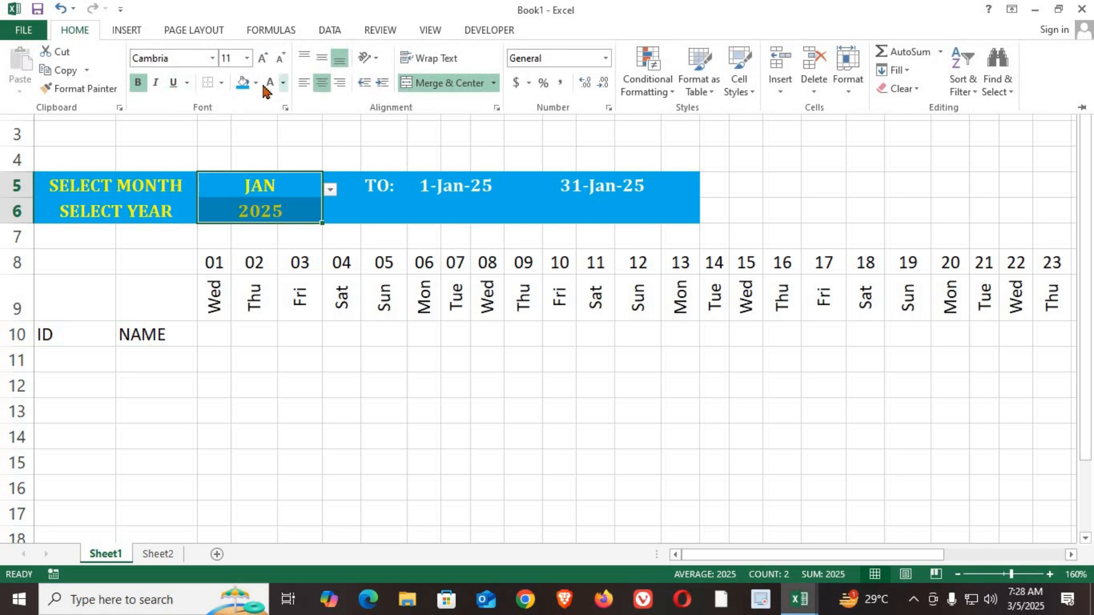
{"action": "left_click", "coordinate": [284, 83]}
{"action": "left_click", "coordinate": [283, 139]}
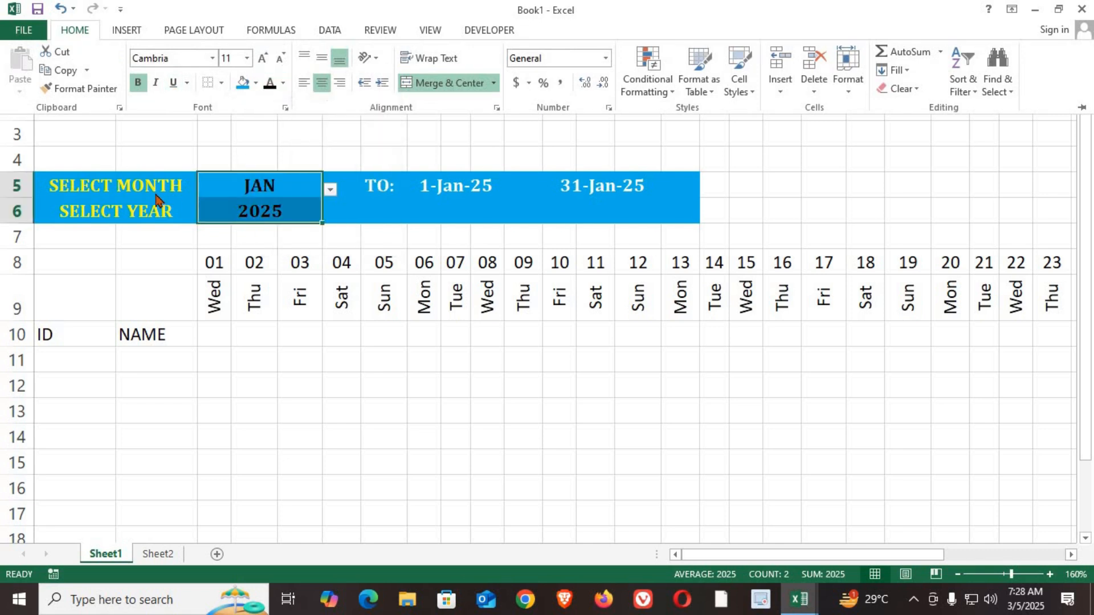
{"action": "left_click", "coordinate": [359, 412]}
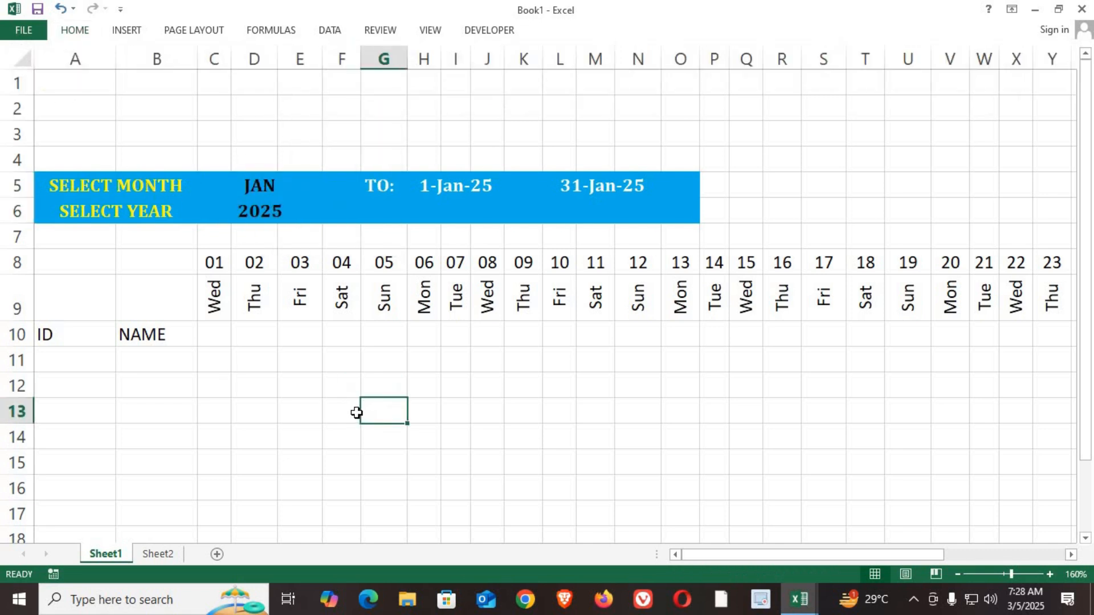
Step: Fill the month row of the header, C5:O5, with the darkest gold theme shade
{"action": "left_click_drag", "start_coordinate": [248, 181], "coordinate": [684, 190]}
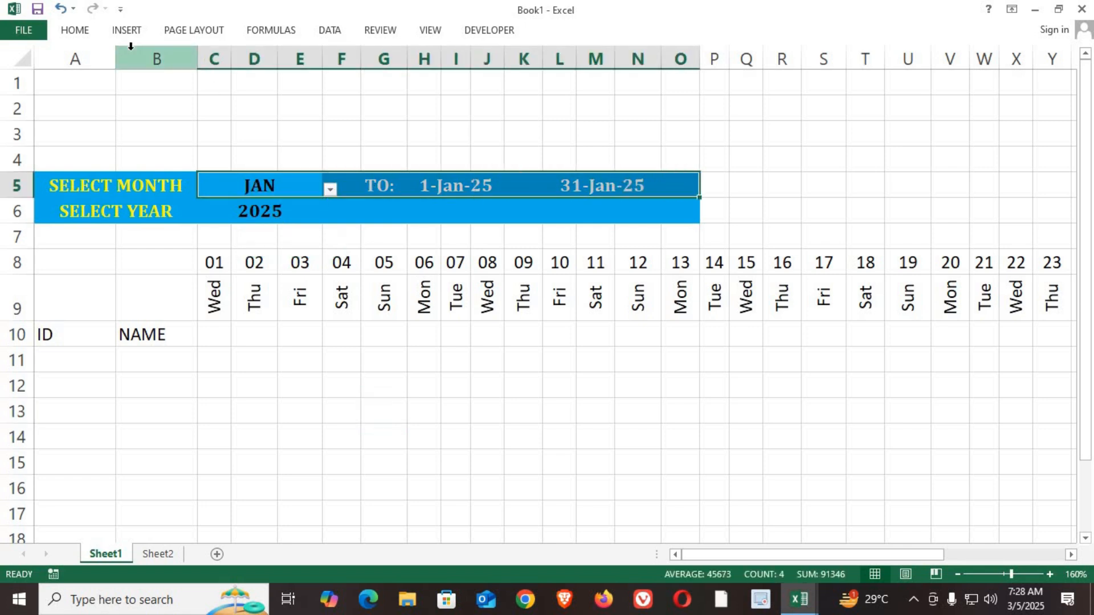
{"action": "left_click", "coordinate": [82, 32]}
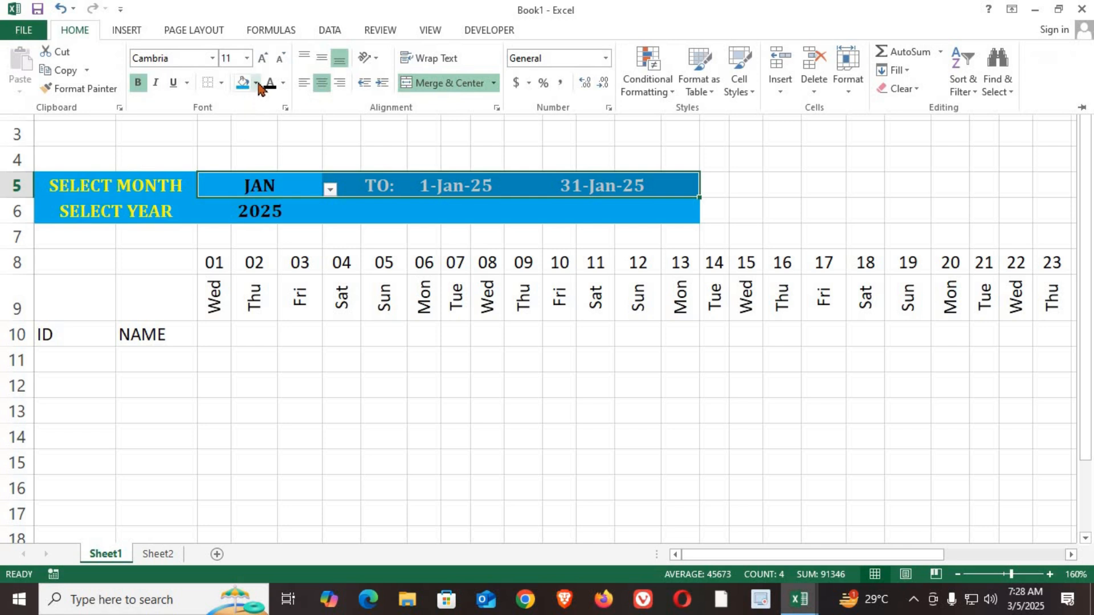
{"action": "left_click", "coordinate": [256, 83]}
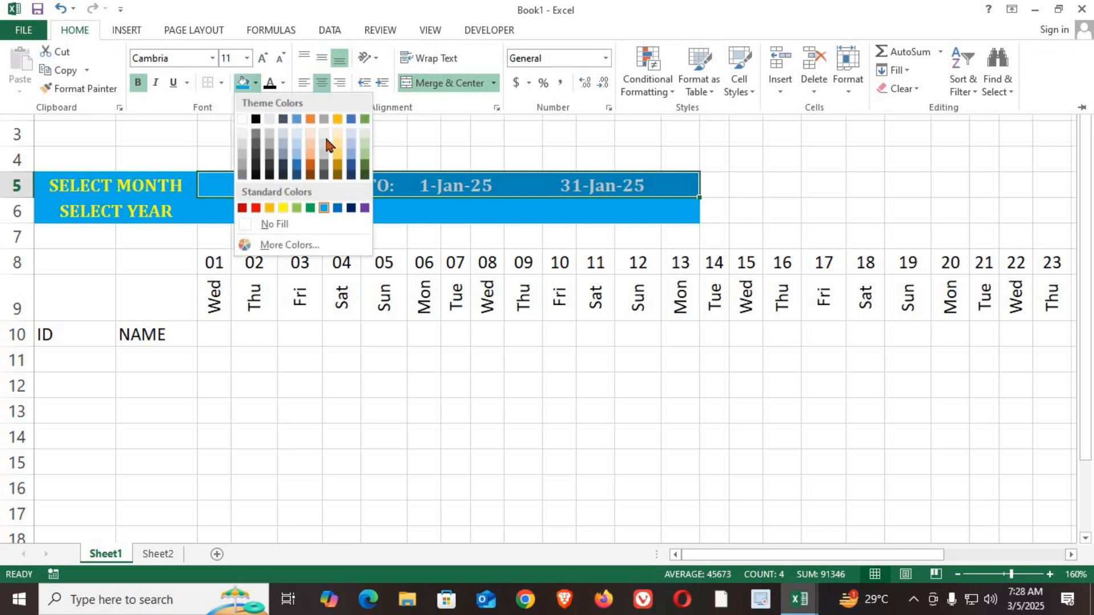
{"action": "left_click", "coordinate": [337, 174]}
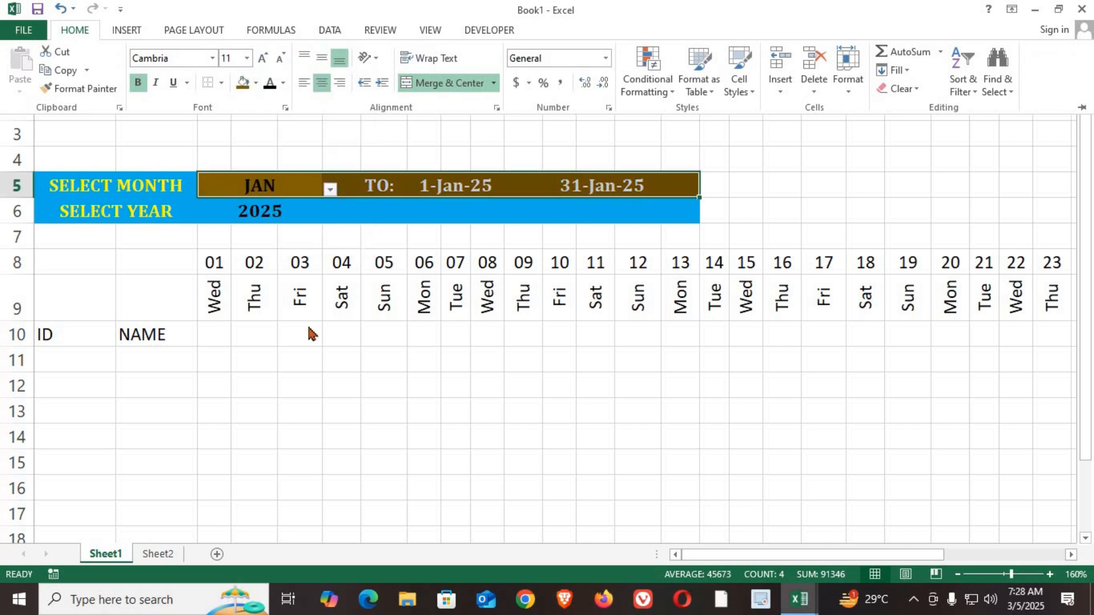
Step: Fill the year row of the header, C6:O6, with a dark orange theme shade
{"action": "left_click_drag", "start_coordinate": [261, 210], "coordinate": [675, 220]}
{"action": "left_click", "coordinate": [76, 30]}
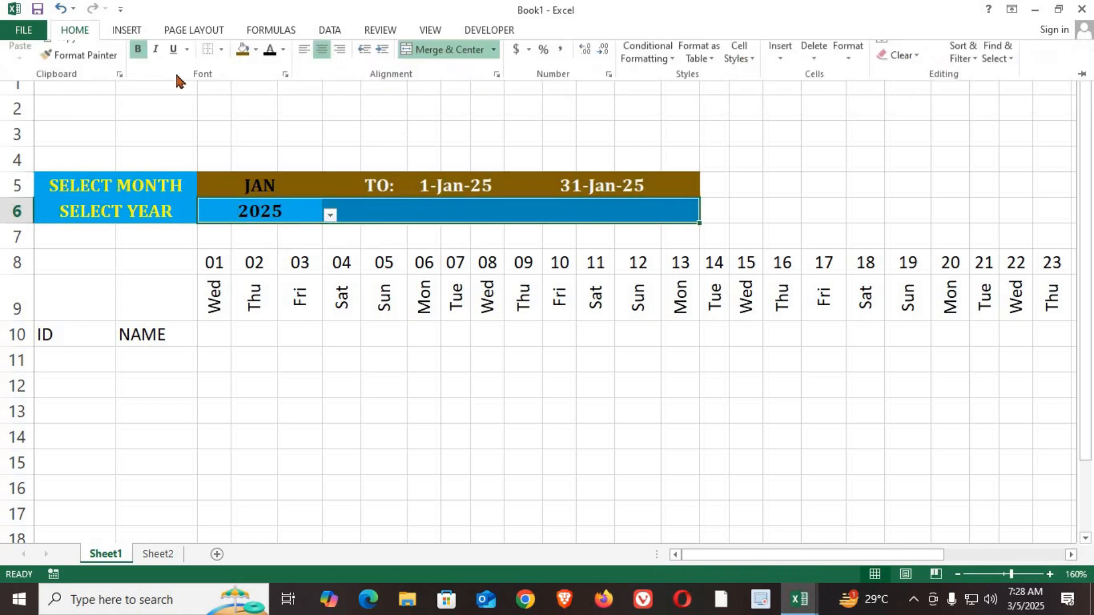
{"action": "left_click", "coordinate": [255, 83]}
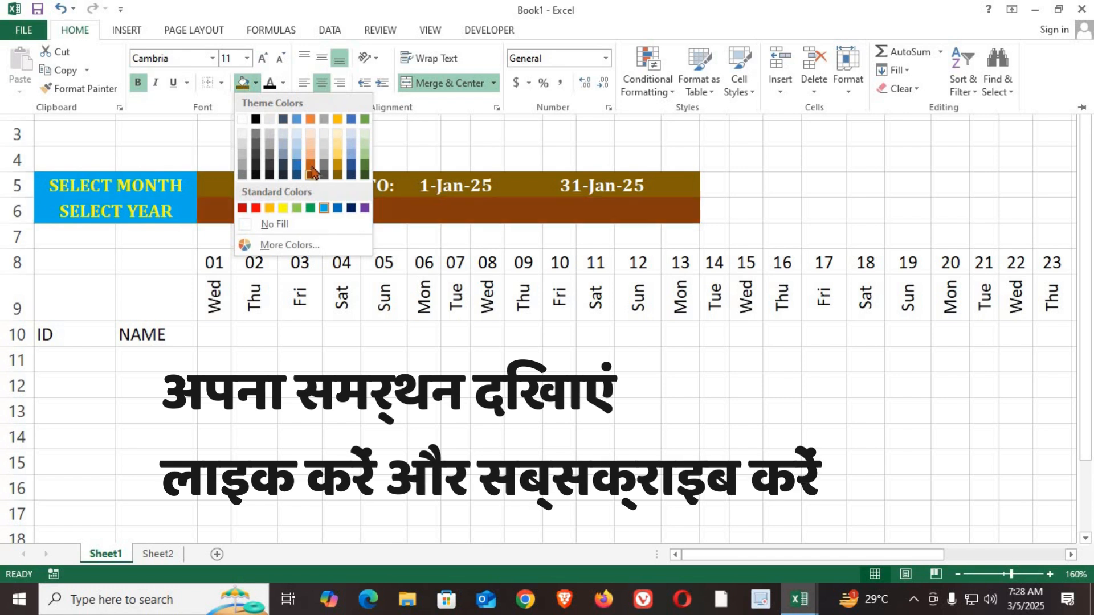
{"action": "left_click", "coordinate": [315, 171]}
{"action": "left_click", "coordinate": [302, 386]}
{"action": "left_click", "coordinate": [299, 376]}
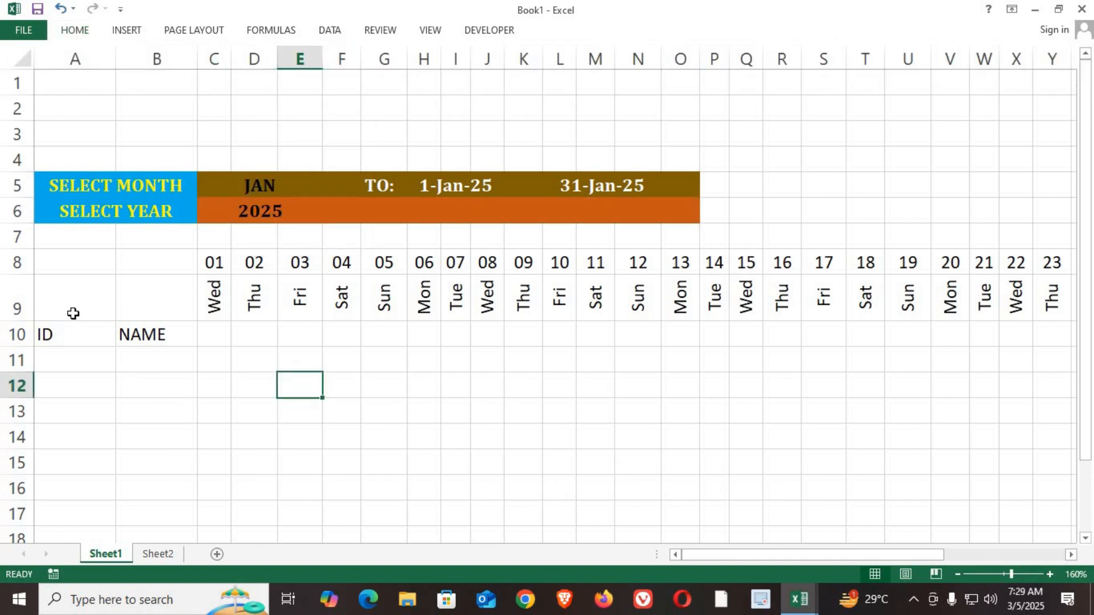
Step: Enter the headings ID in A9 and NAME in B9, and clear the duplicate headings from A10:B10
{"action": "left_click_drag", "start_coordinate": [74, 264], "coordinate": [73, 312]}
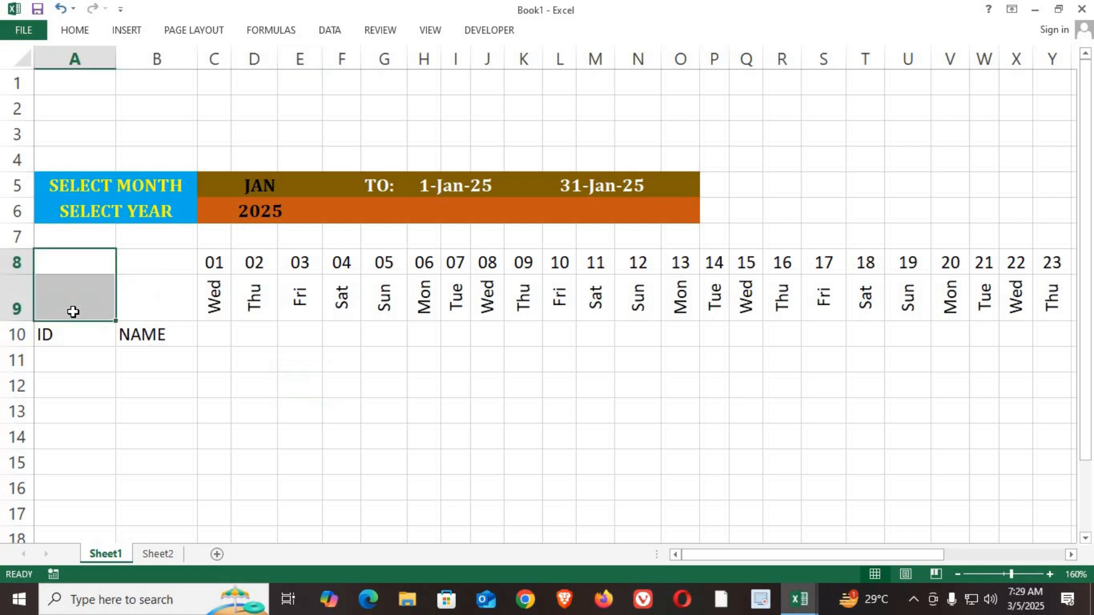
{"action": "left_click", "coordinate": [71, 313]}
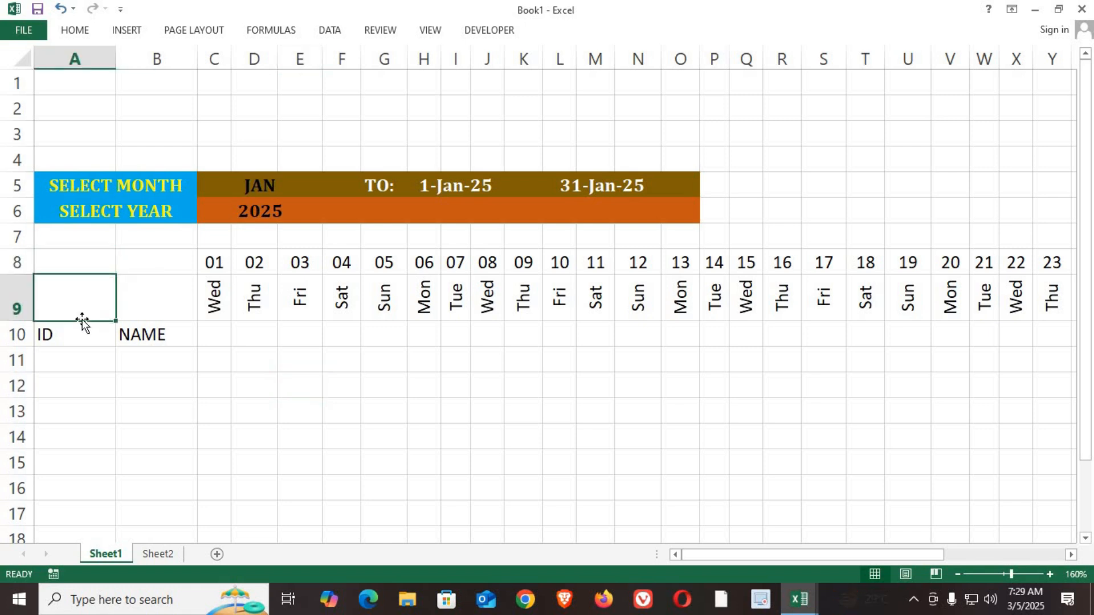
{"action": "type", "text": "ID"}
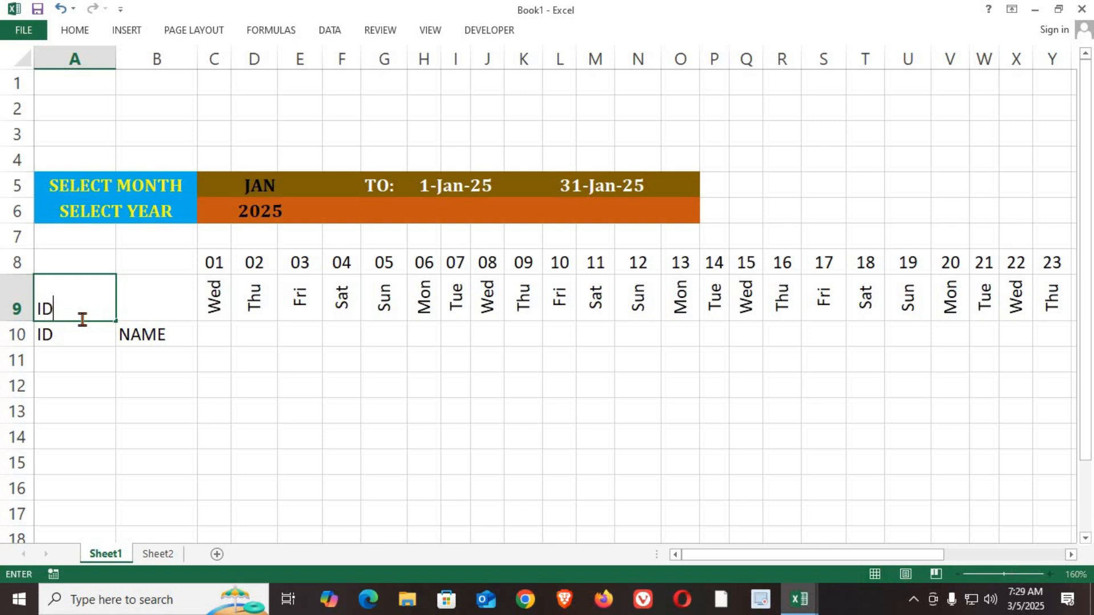
{"action": "key", "text": "Tab"}
{"action": "type", "text": "NAME"}
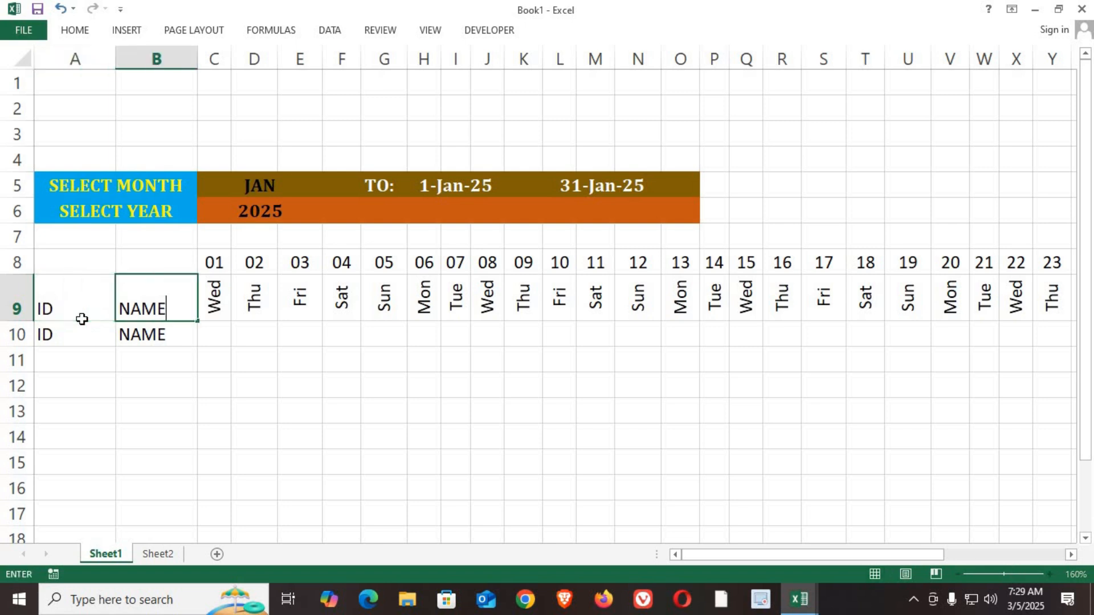
{"action": "key", "text": "Return"}
{"action": "left_click", "coordinate": [140, 342], "text": "shift"}
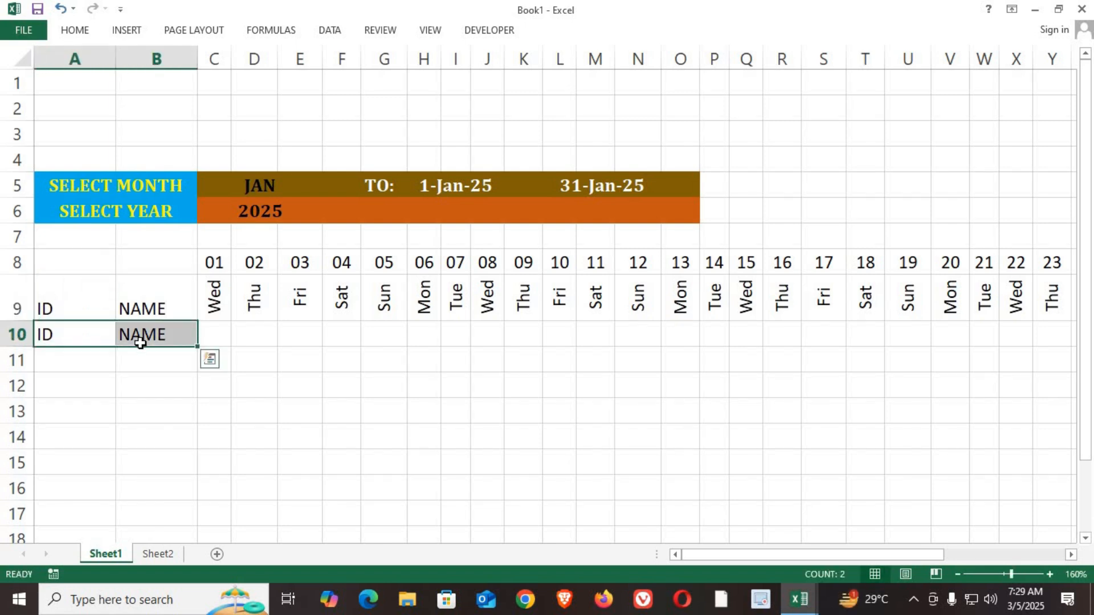
{"action": "key", "text": "Delete"}
Step: Merge and center A8:A9 for the ID heading and B8:B9 for the NAME heading
{"action": "left_click_drag", "start_coordinate": [53, 262], "coordinate": [49, 306]}
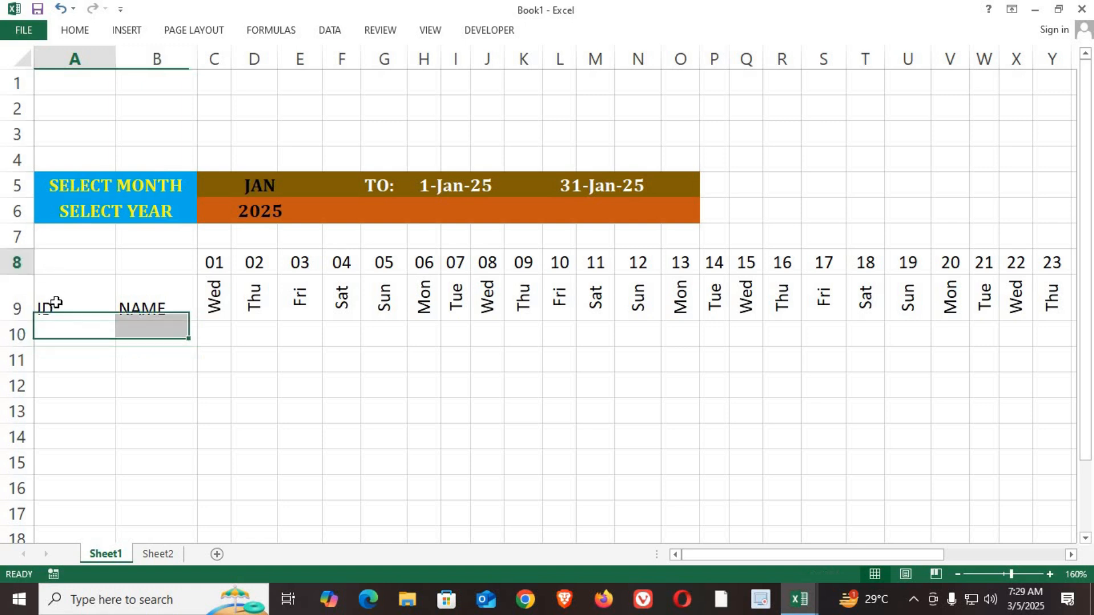
{"action": "left_click", "coordinate": [89, 35]}
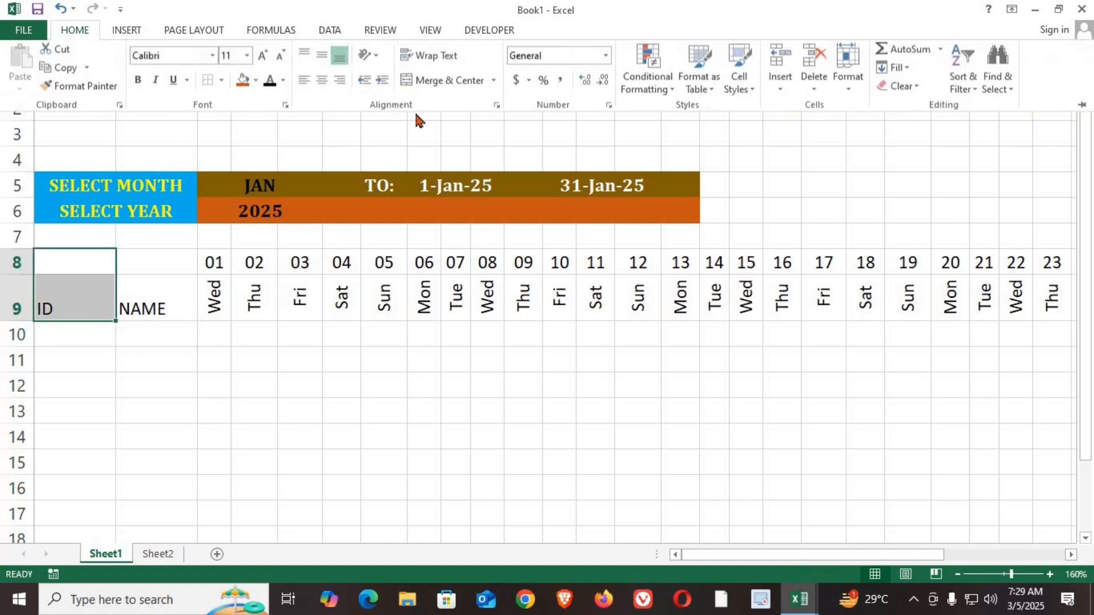
{"action": "left_click", "coordinate": [450, 80]}
{"action": "left_click_drag", "start_coordinate": [174, 259], "coordinate": [171, 301]}
{"action": "left_click", "coordinate": [75, 30]}
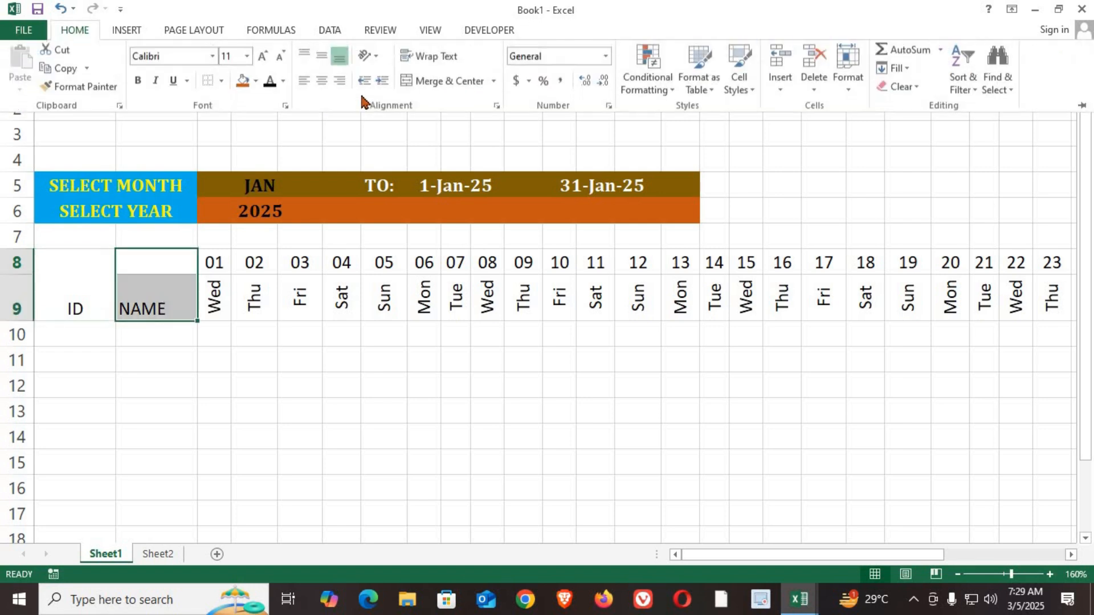
{"action": "left_click", "coordinate": [448, 80]}
Step: Angle the ID and NAME headings counterclockwise and align them vertically to the middle of their cells
{"action": "left_click_drag", "start_coordinate": [59, 270], "coordinate": [171, 279]}
{"action": "left_click", "coordinate": [84, 32]}
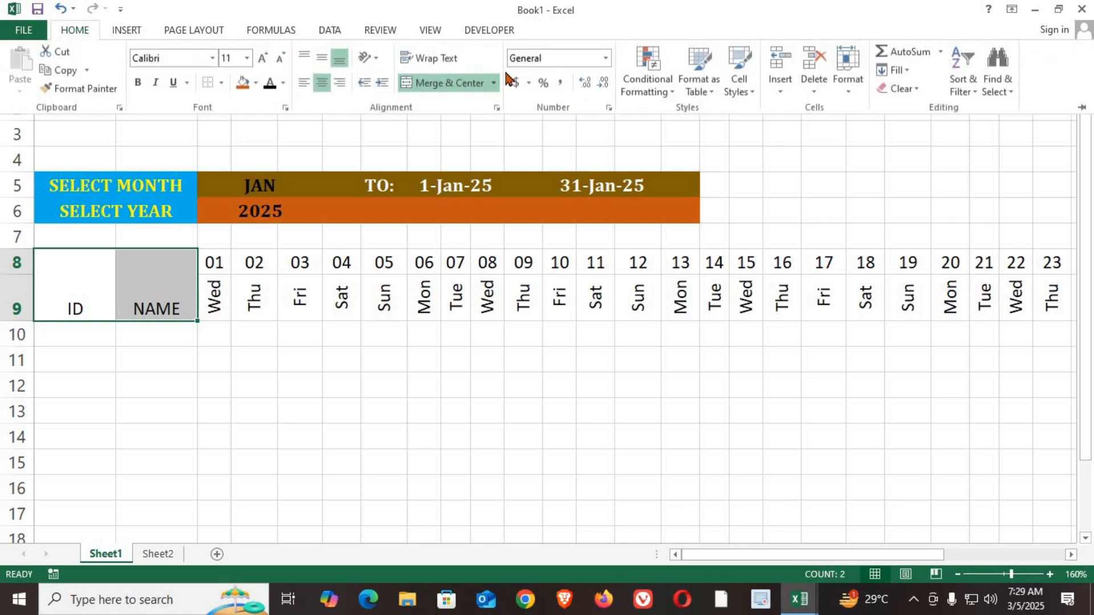
{"action": "left_click", "coordinate": [375, 58]}
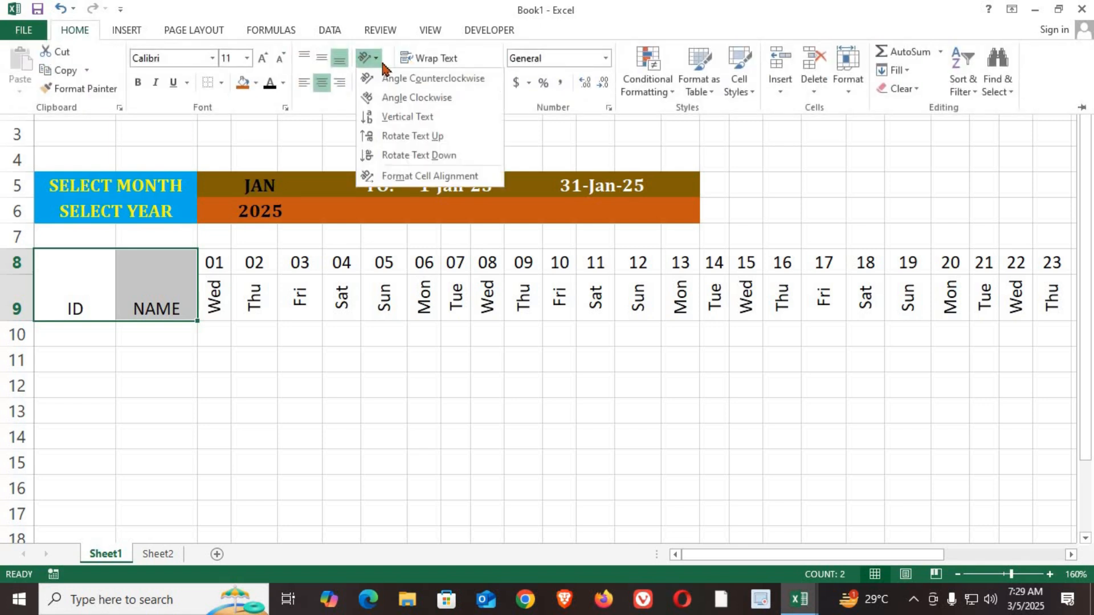
{"action": "left_click", "coordinate": [415, 86]}
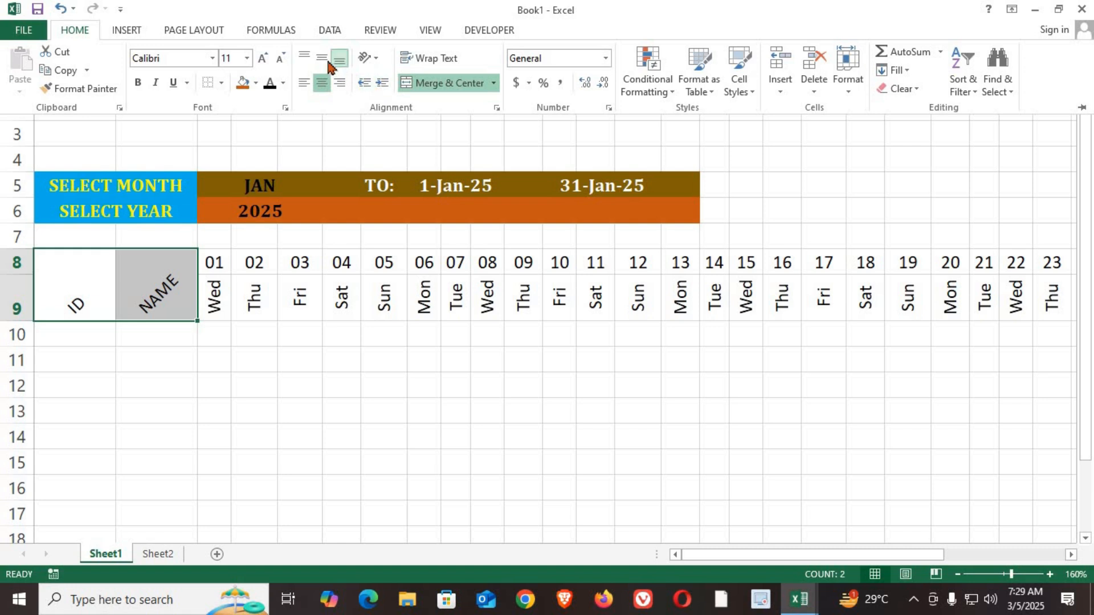
{"action": "left_click", "coordinate": [324, 59]}
{"action": "left_click", "coordinate": [247, 398]}
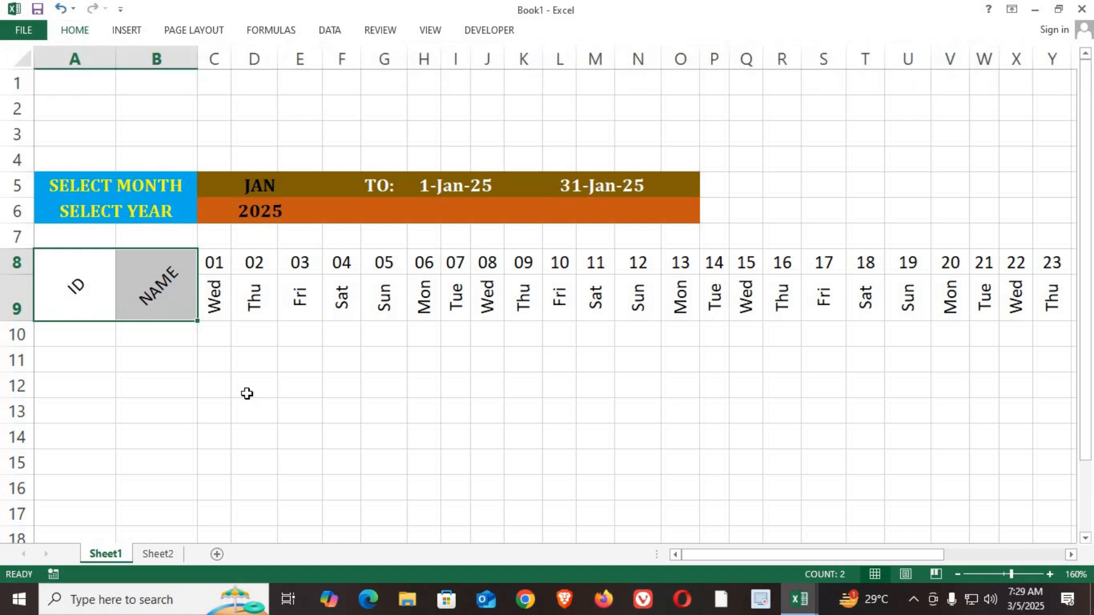
{"action": "left_click", "coordinate": [251, 390]}
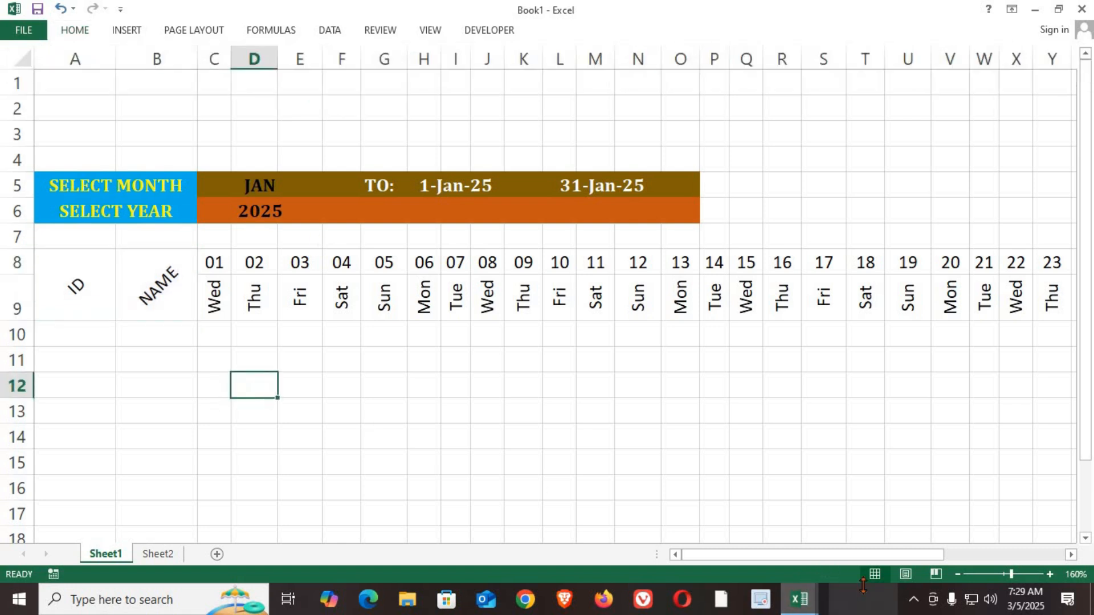
Step: Choose MAR in the month dropdown and check the dates and weekdays across the whole month
{"action": "left_click", "coordinate": [958, 575]}
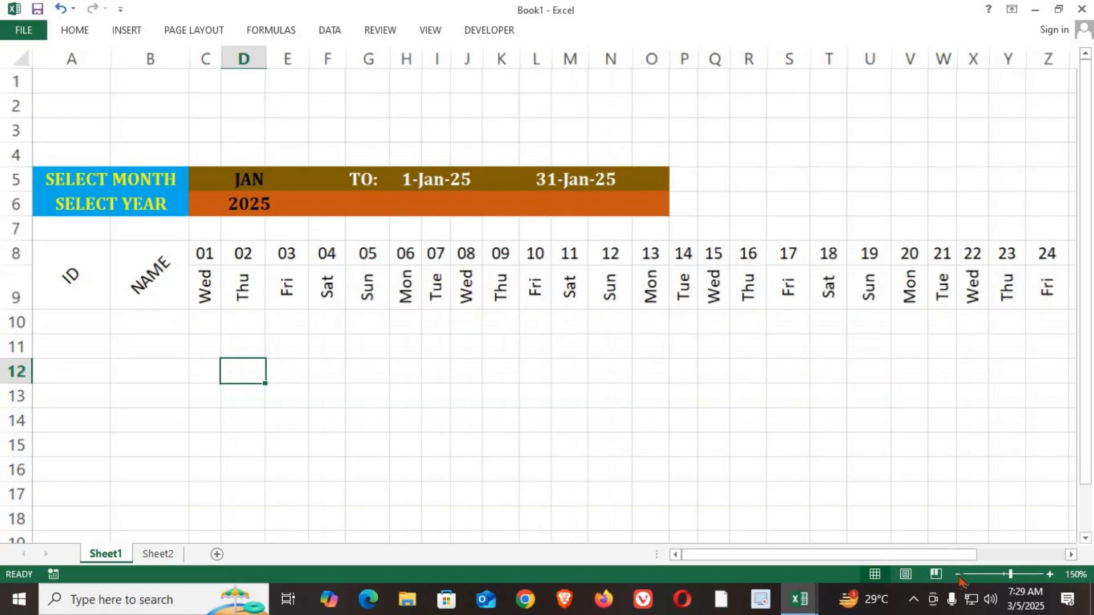
{"action": "left_click", "coordinate": [958, 575]}
{"action": "left_click", "coordinate": [959, 576]}
{"action": "left_click", "coordinate": [959, 576]}
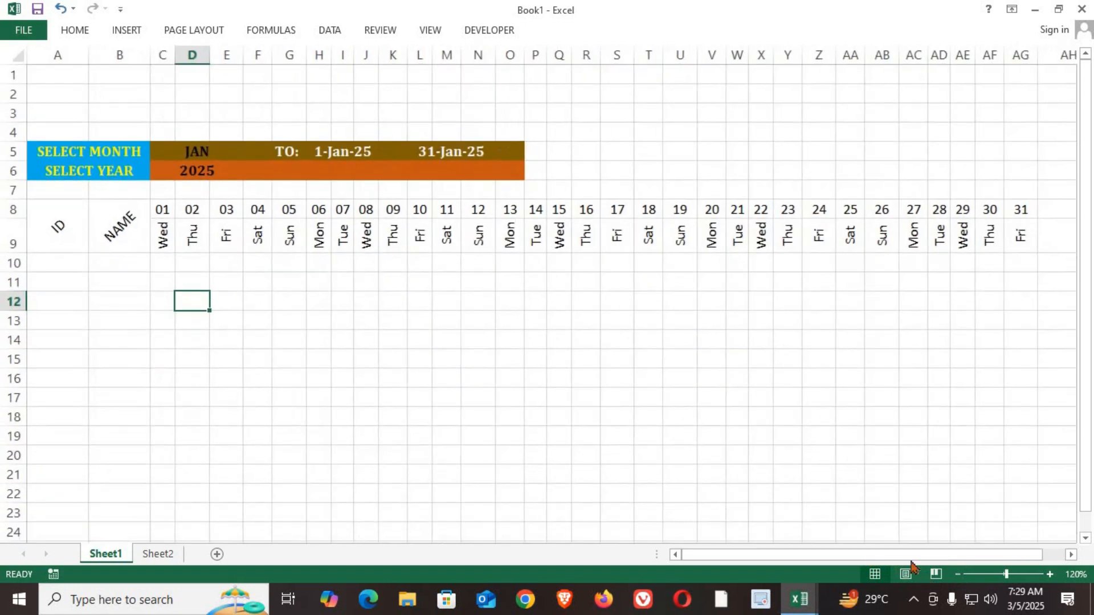
{"action": "left_click", "coordinate": [195, 153]}
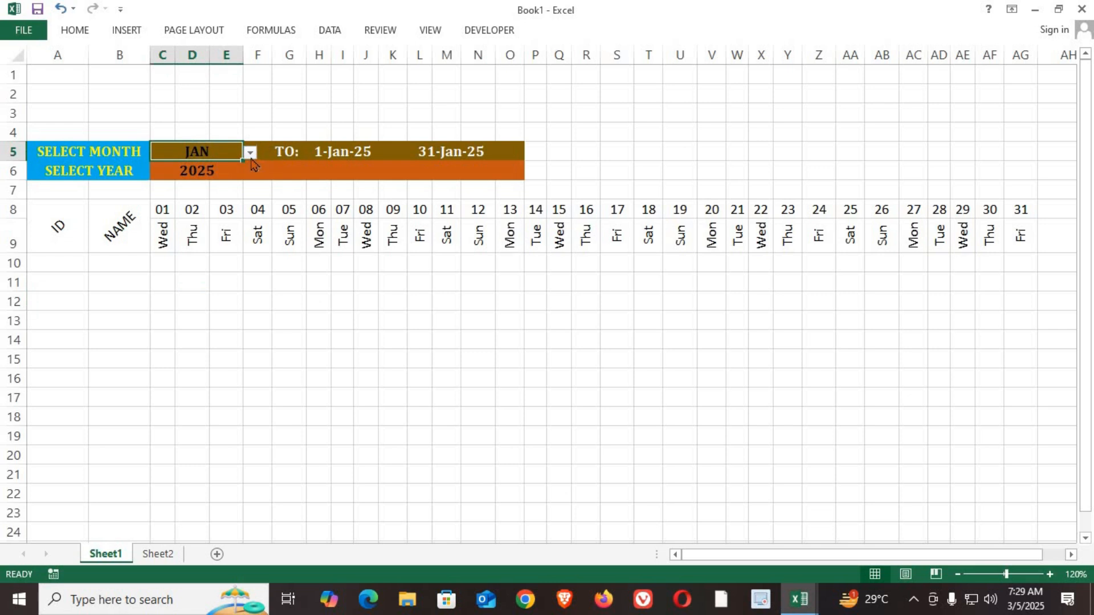
{"action": "left_click", "coordinate": [251, 155]}
{"action": "left_click", "coordinate": [191, 195]}
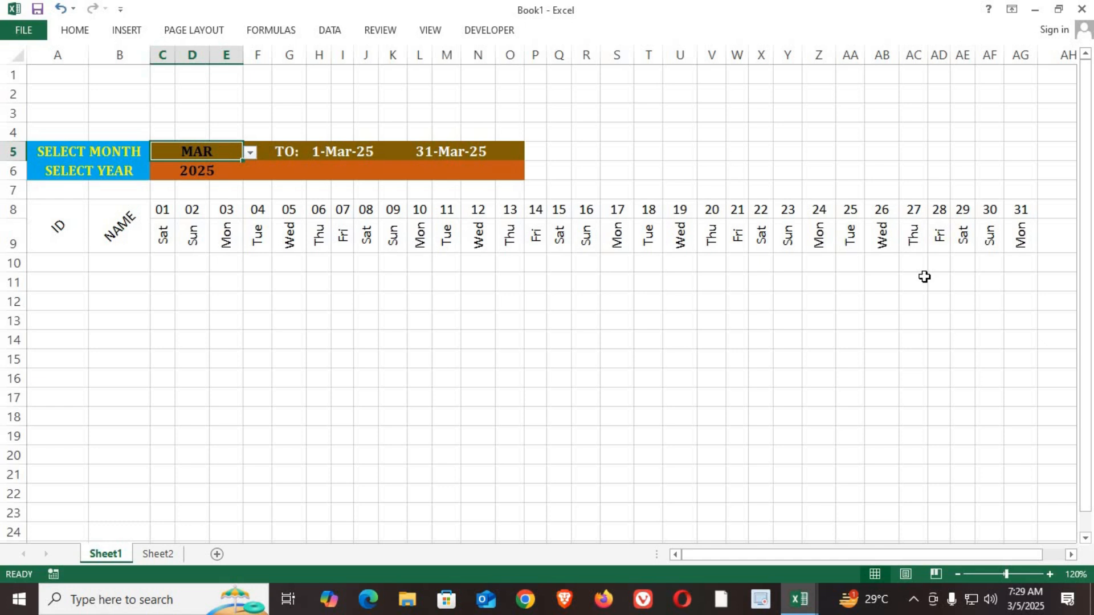
{"action": "left_click", "coordinate": [470, 288]}
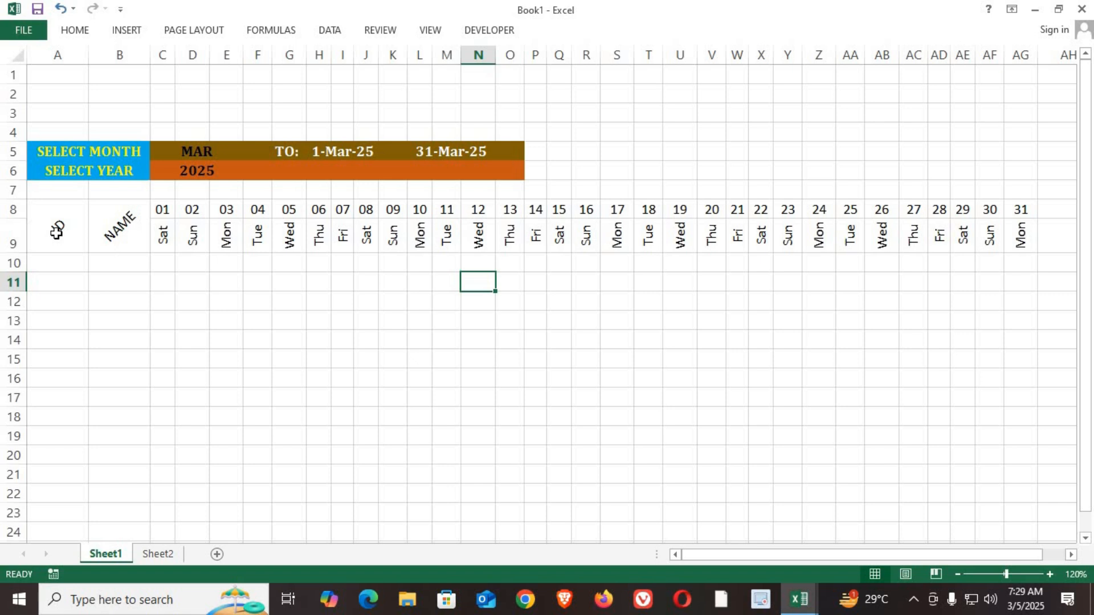
Step: Fill the weekday row C9:AG9 with standard blue and make its text yellow and bold
{"action": "left_click_drag", "start_coordinate": [165, 235], "coordinate": [1018, 237]}
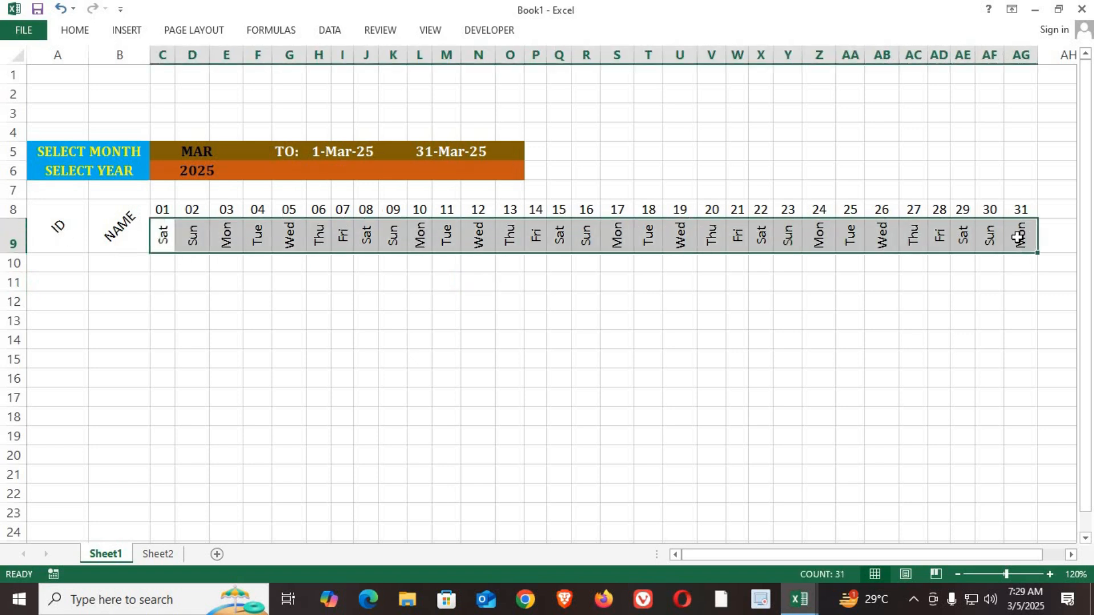
{"action": "left_click", "coordinate": [73, 35]}
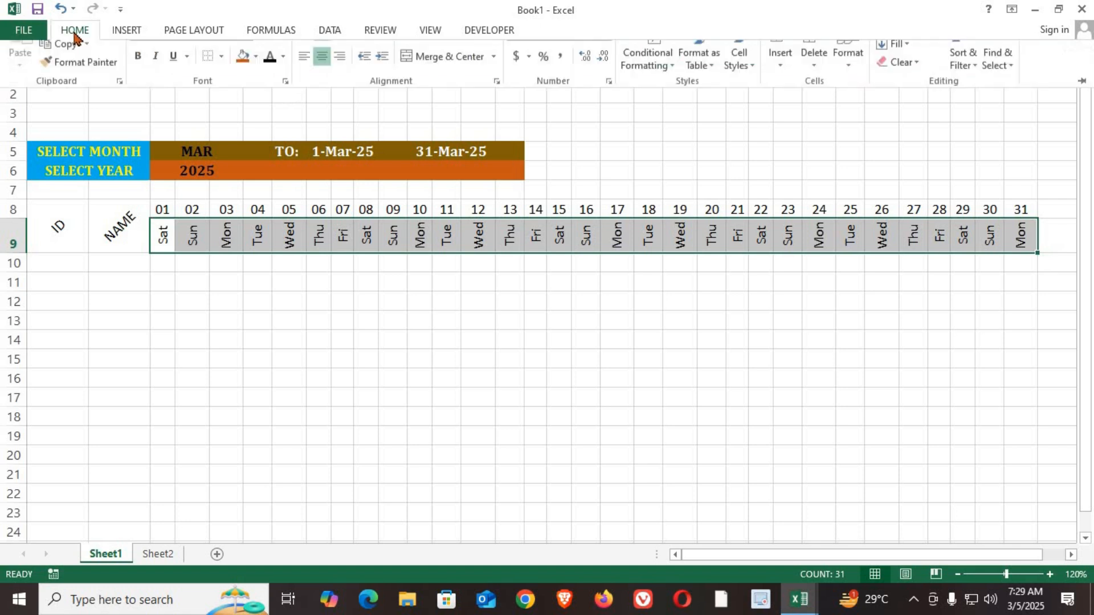
{"action": "left_click", "coordinate": [255, 82]}
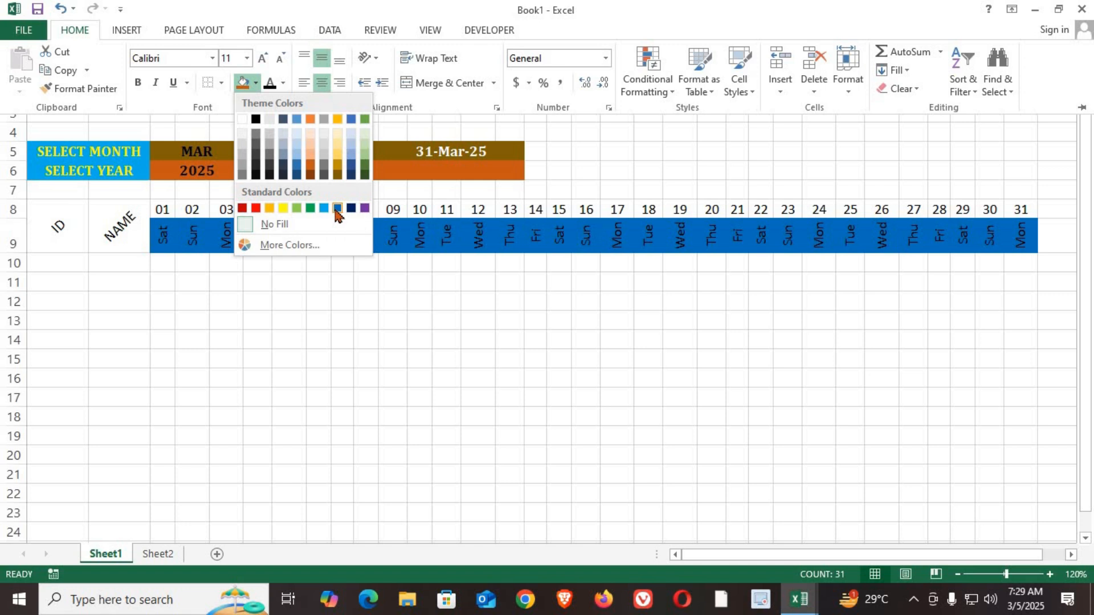
{"action": "left_click", "coordinate": [336, 209]}
{"action": "left_click", "coordinate": [284, 84]}
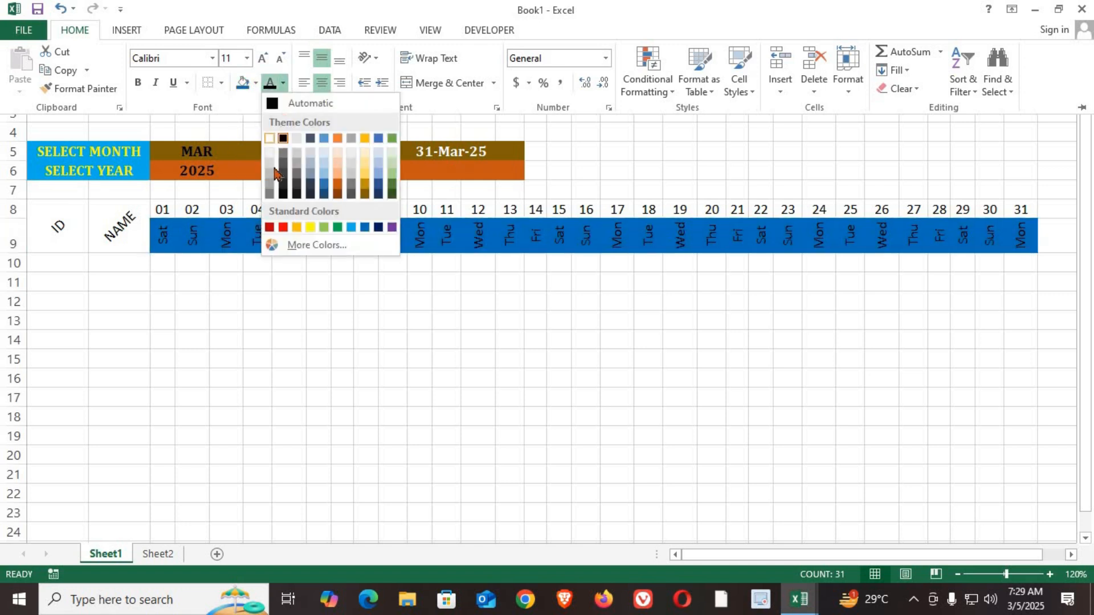
{"action": "left_click", "coordinate": [309, 227]}
{"action": "left_click", "coordinate": [137, 82]}
{"action": "left_click", "coordinate": [264, 323]}
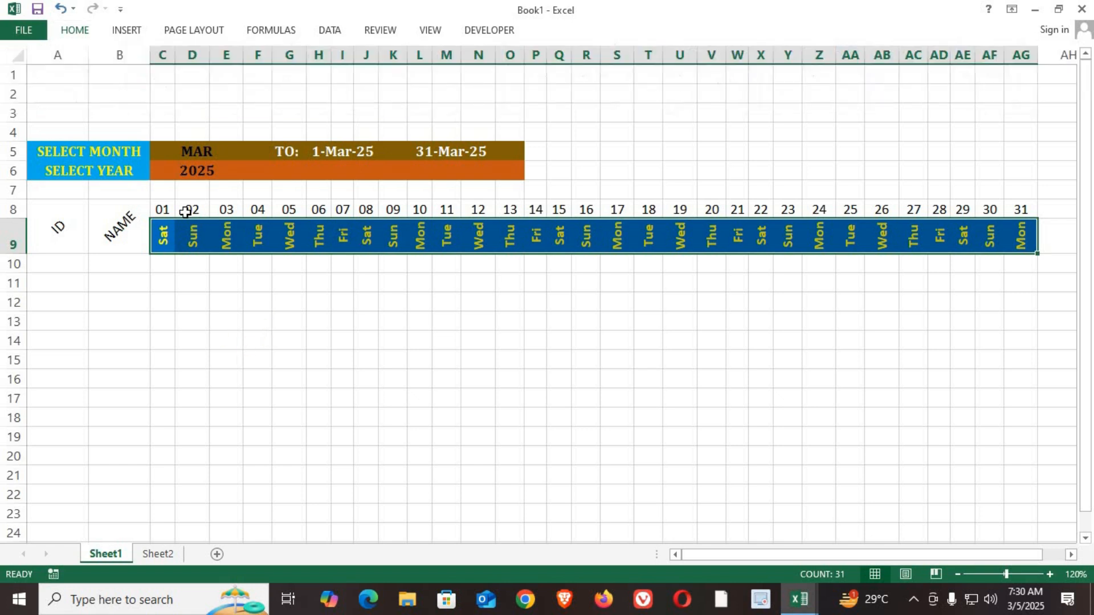
Step: Fill the date row C8:AG8 with standard dark blue and make its text white
{"action": "left_click_drag", "start_coordinate": [164, 209], "coordinate": [1023, 210]}
{"action": "left_click", "coordinate": [68, 33]}
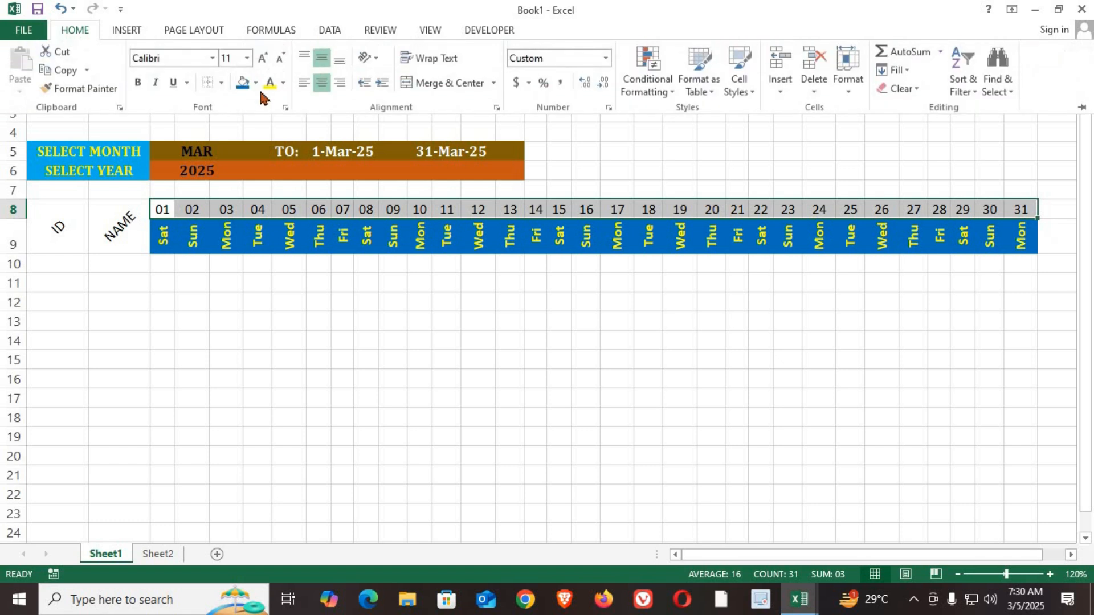
{"action": "left_click", "coordinate": [255, 83]}
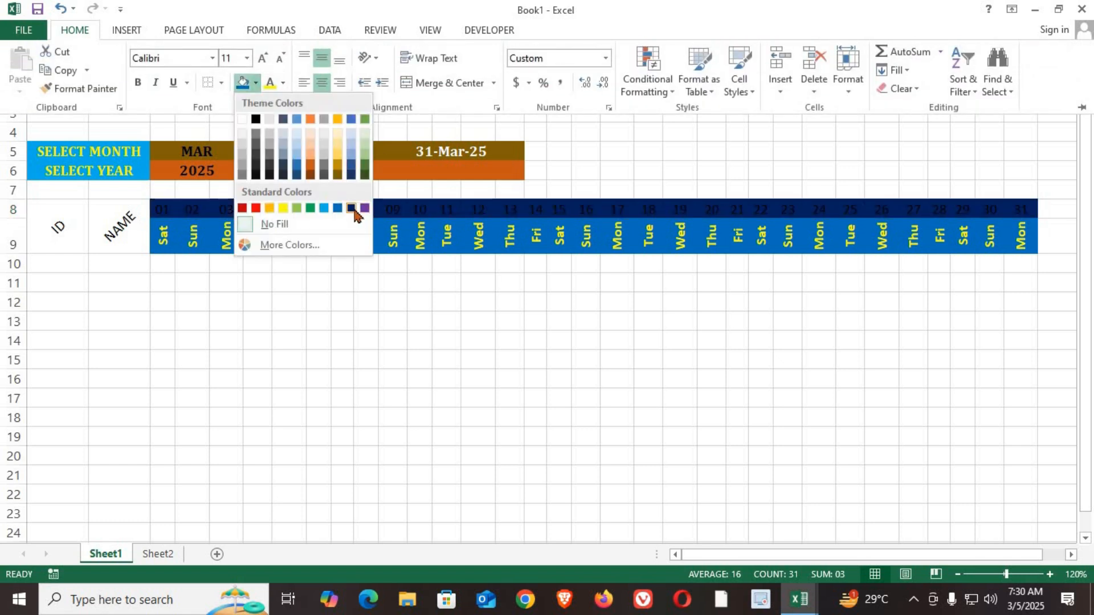
{"action": "left_click", "coordinate": [351, 206]}
{"action": "left_click", "coordinate": [285, 84]}
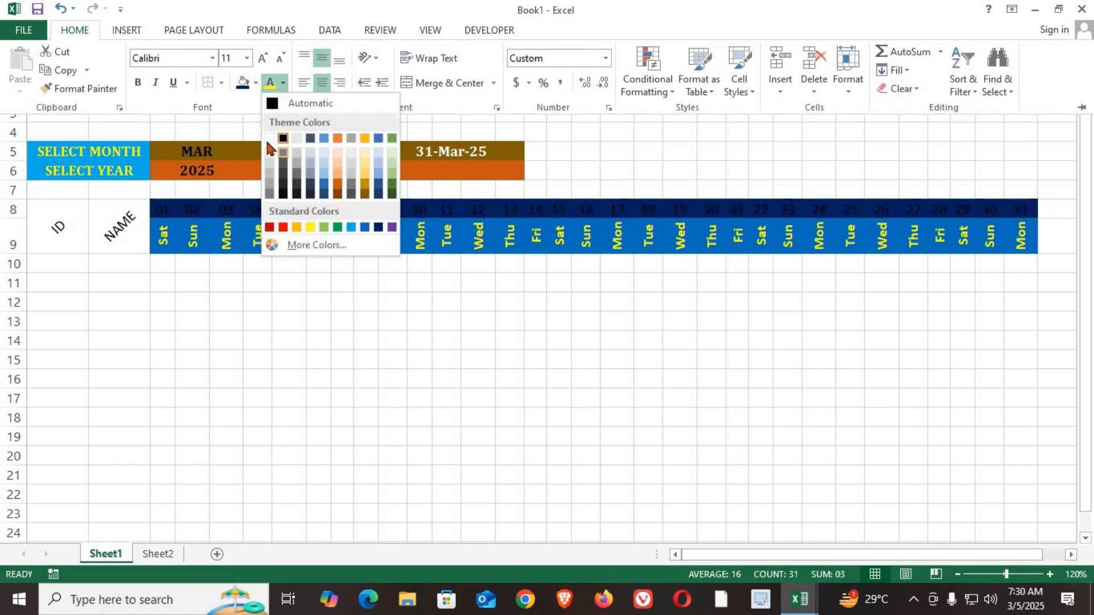
{"action": "left_click", "coordinate": [272, 138]}
{"action": "left_click", "coordinate": [482, 341]}
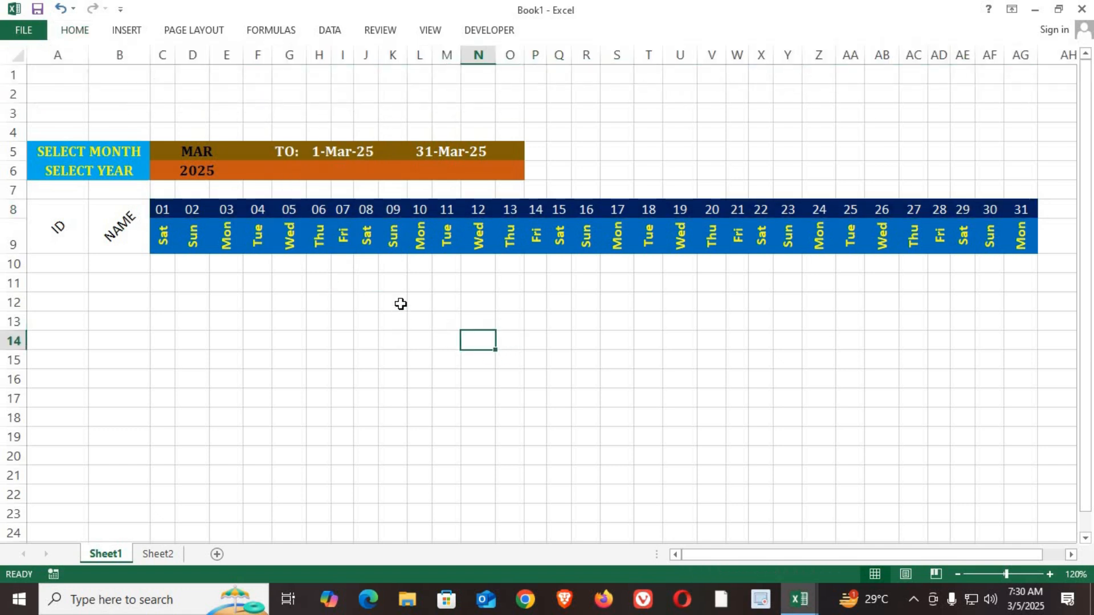
Step: Test the month dropdown with MAY and OCT, leaving OCT selected
{"action": "left_click", "coordinate": [197, 147]}
{"action": "left_click", "coordinate": [253, 156]}
{"action": "left_click", "coordinate": [195, 192]}
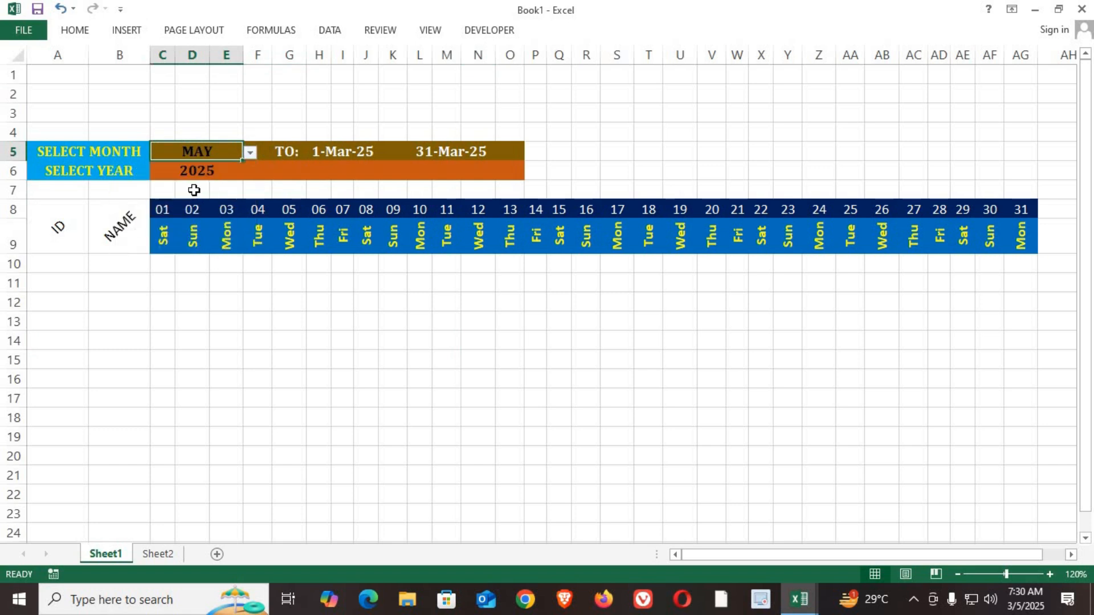
{"action": "left_click", "coordinate": [249, 156]}
{"action": "left_click", "coordinate": [164, 231]}
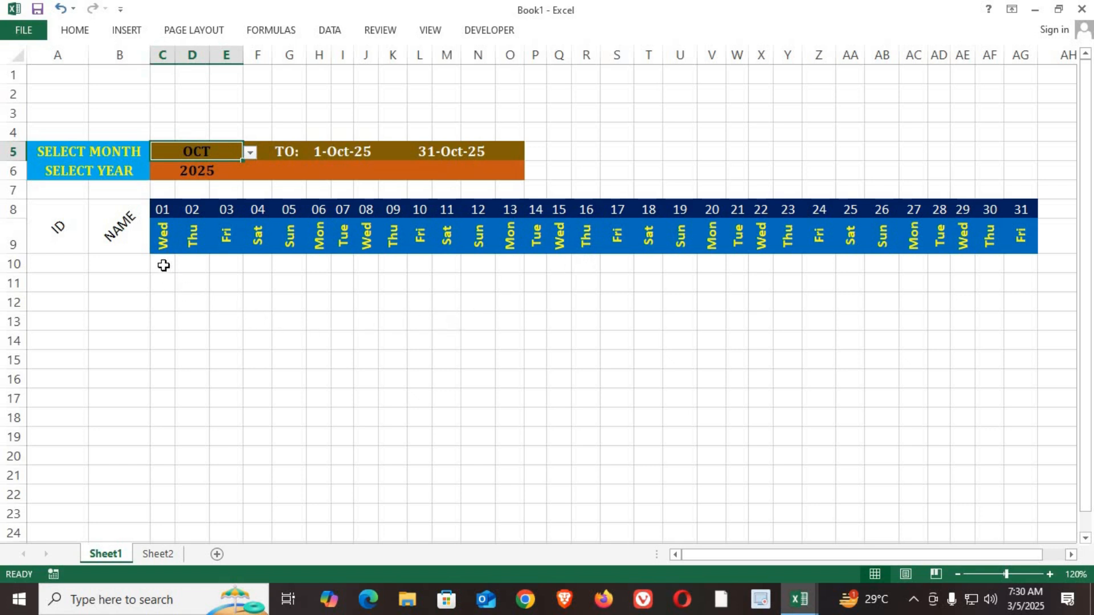
{"action": "mouse_move", "coordinate": [49, 258]}
{"action": "left_mouse_down"}
{"action": "mouse_move", "coordinate": [301, 359]}
{"action": "mouse_move", "coordinate": [972, 456]}
{"action": "left_mouse_up"}
{"action": "left_click", "coordinate": [410, 356]}
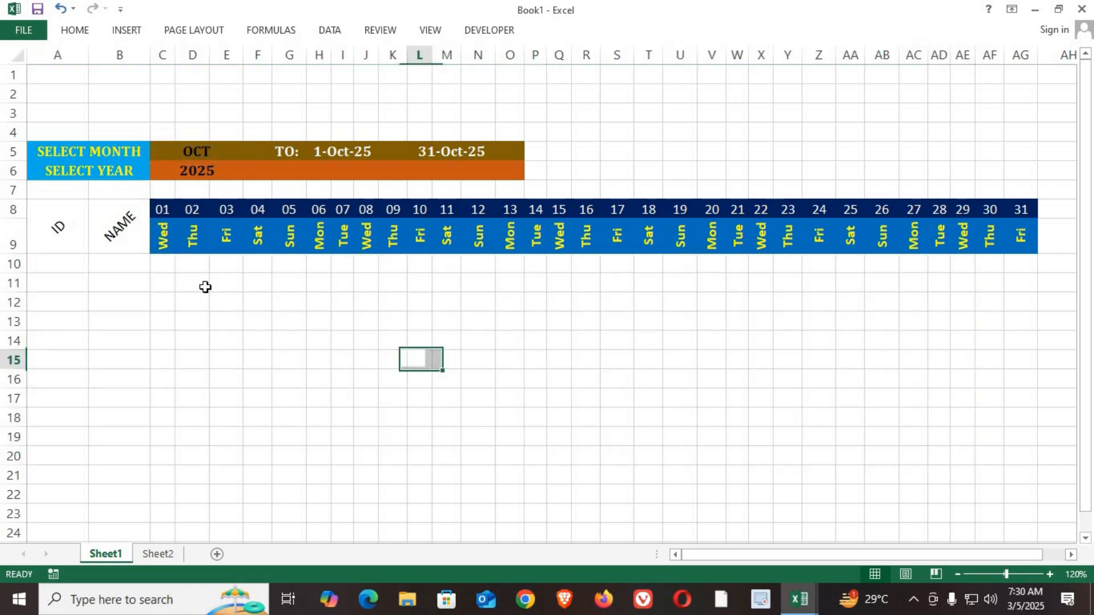
{"action": "left_click", "coordinate": [162, 263]}
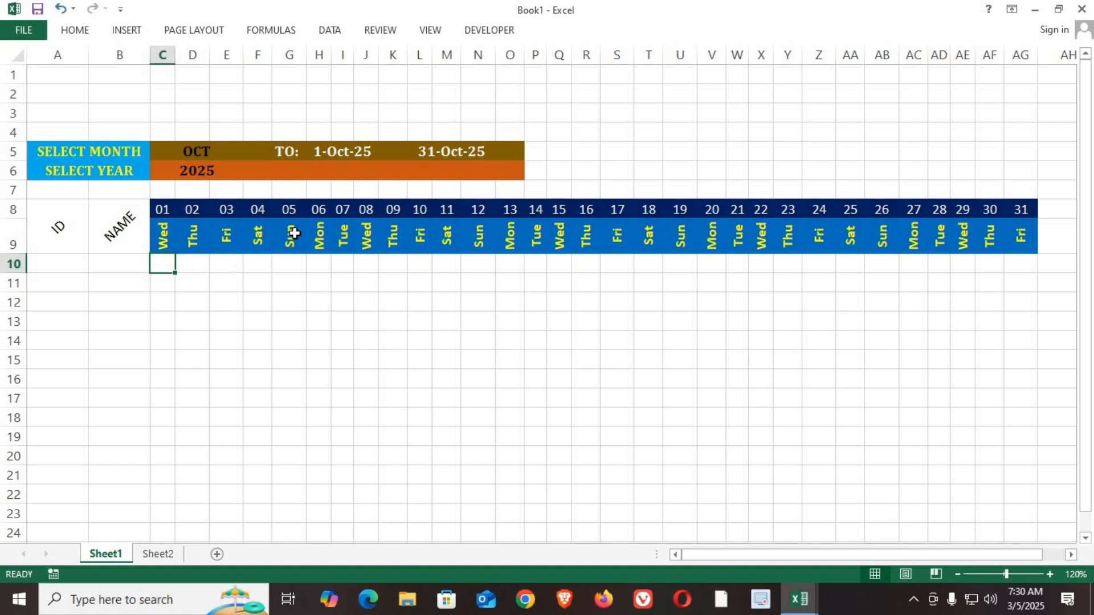
{"action": "left_click_drag", "start_coordinate": [294, 232], "coordinate": [299, 463]}
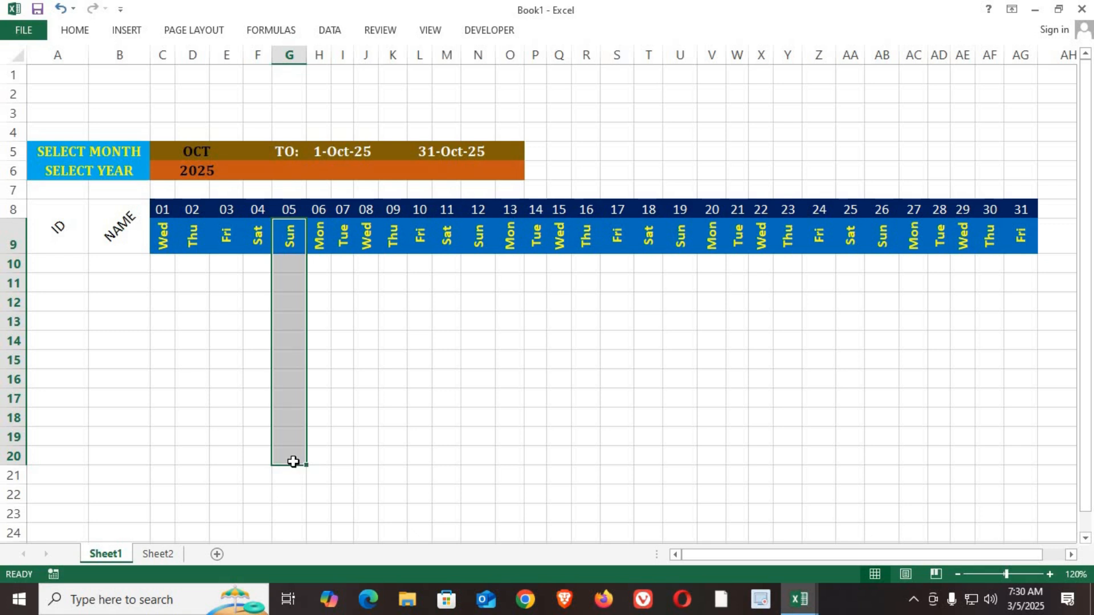
Step: Start a formula-based conditional formatting rule on cell C10 whose formula refers to the weekday cell, =$C$9
{"action": "left_click", "coordinate": [167, 268]}
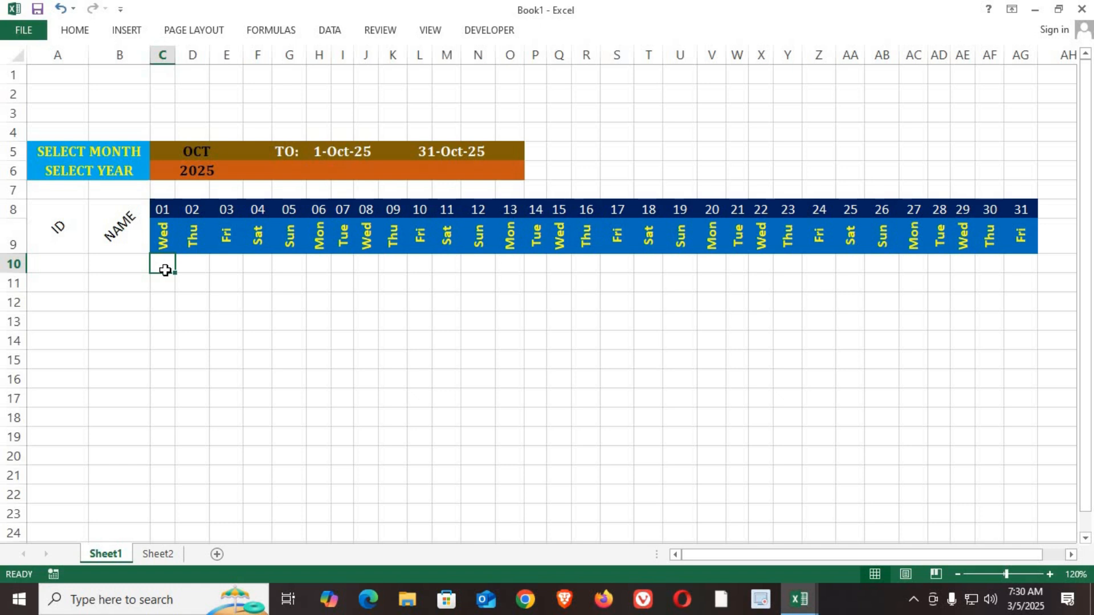
{"action": "left_click", "coordinate": [76, 31]}
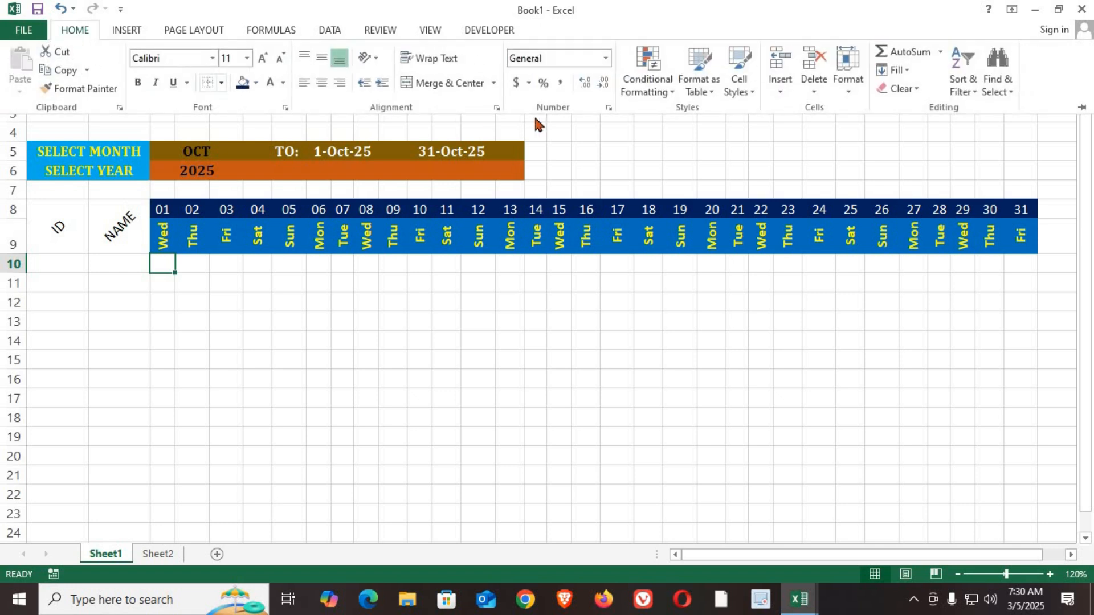
{"action": "left_click", "coordinate": [655, 91]}
{"action": "left_click", "coordinate": [655, 289]}
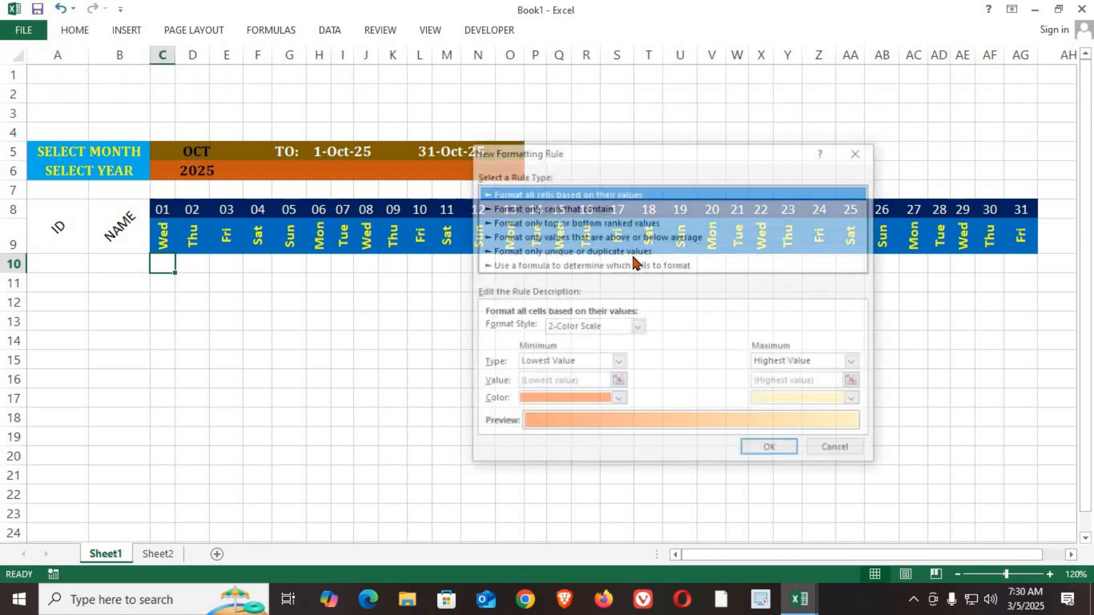
{"action": "left_click_drag", "start_coordinate": [614, 152], "coordinate": [646, 197]}
{"action": "left_click", "coordinate": [531, 375]}
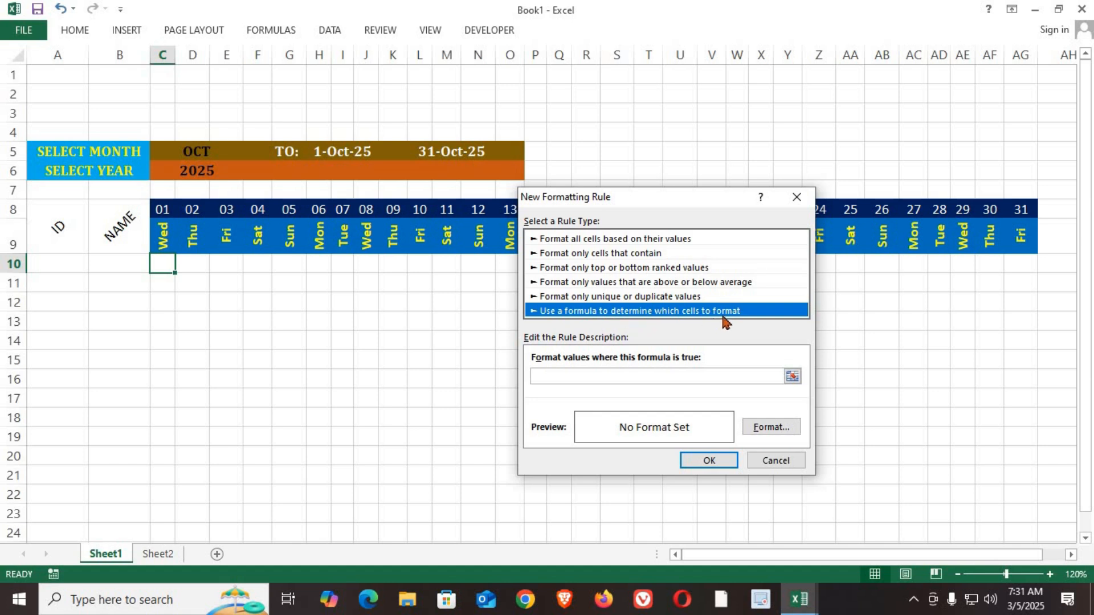
{"action": "left_click", "coordinate": [585, 378]}
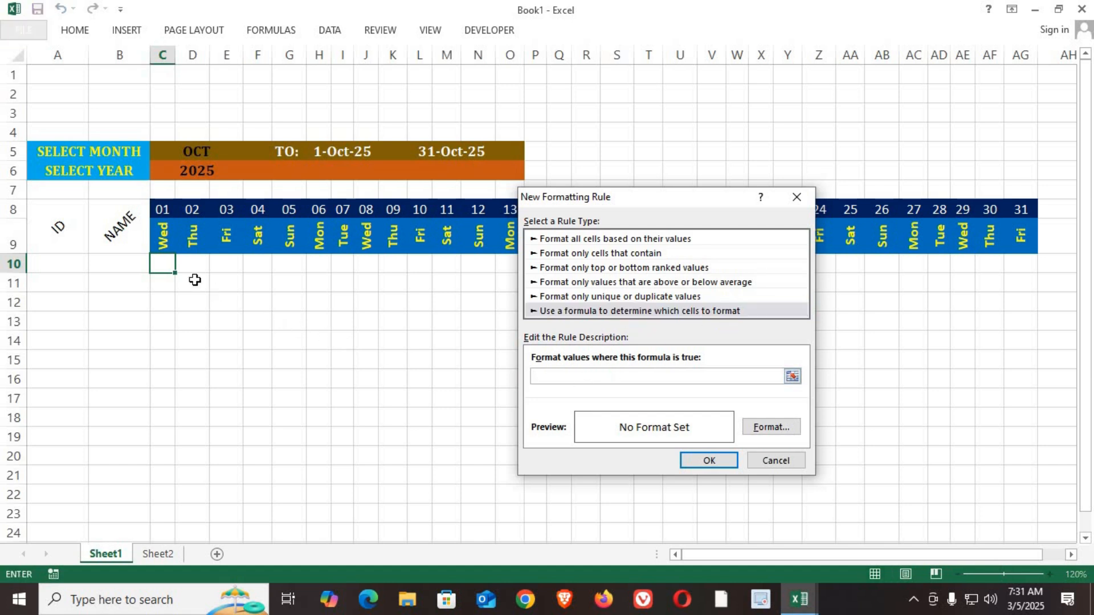
{"action": "left_click", "coordinate": [167, 239]}
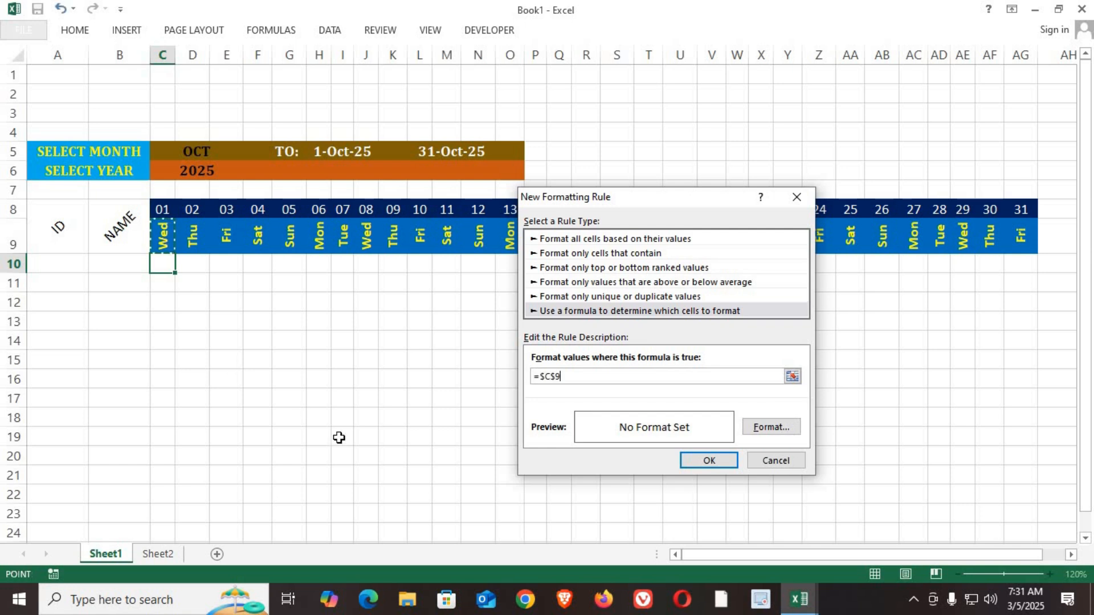
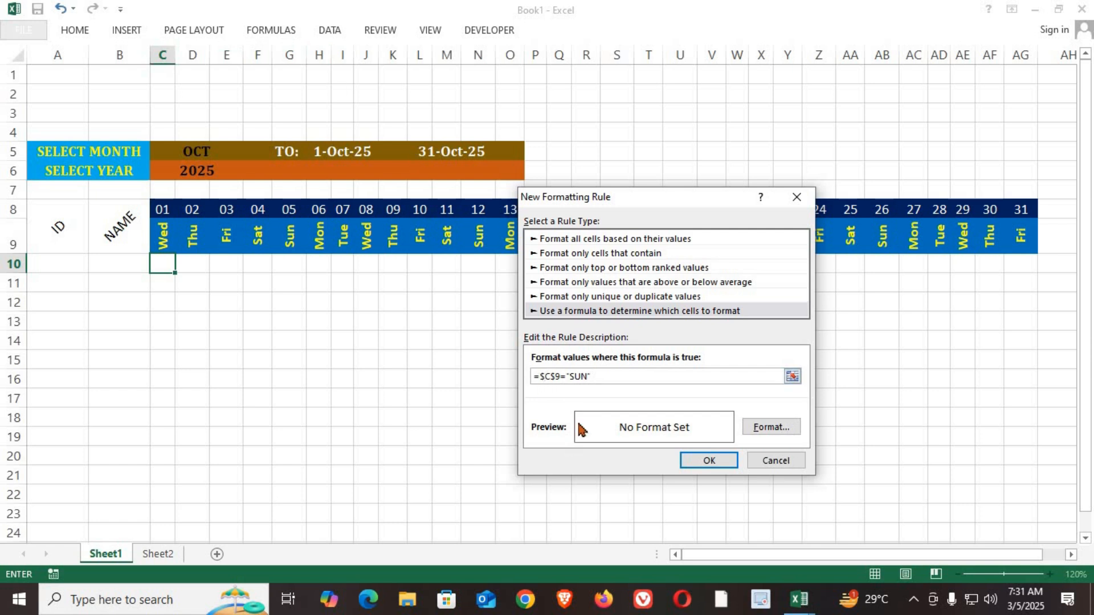
Step: Make the conditional formatting formula =C$9="SUN" and give the rule a red fill
{"action": "key", "text": "Delete"}
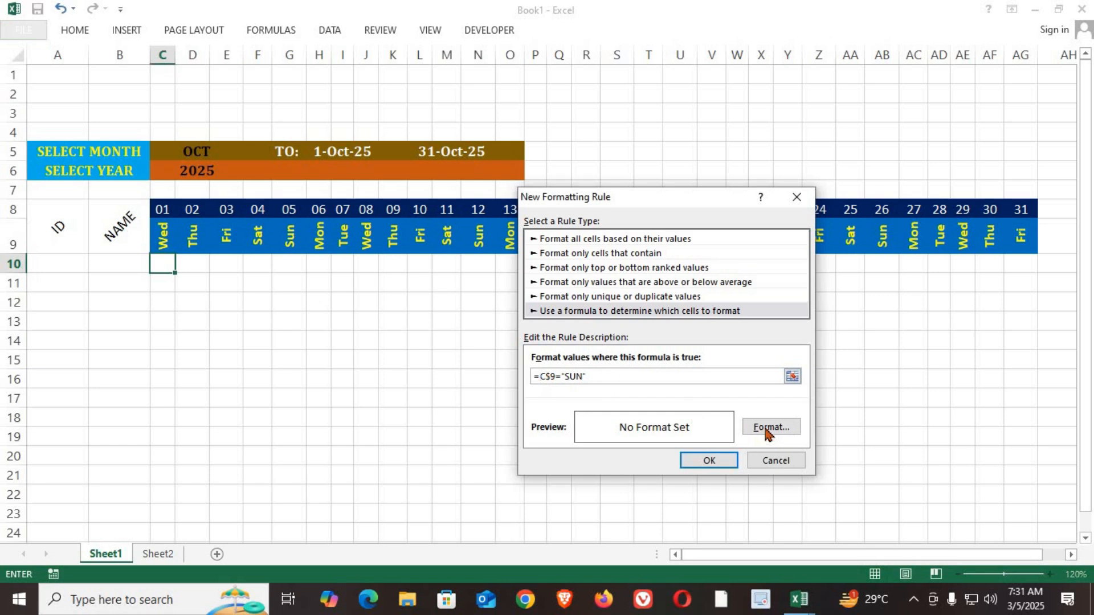
{"action": "left_click", "coordinate": [996, 453]}
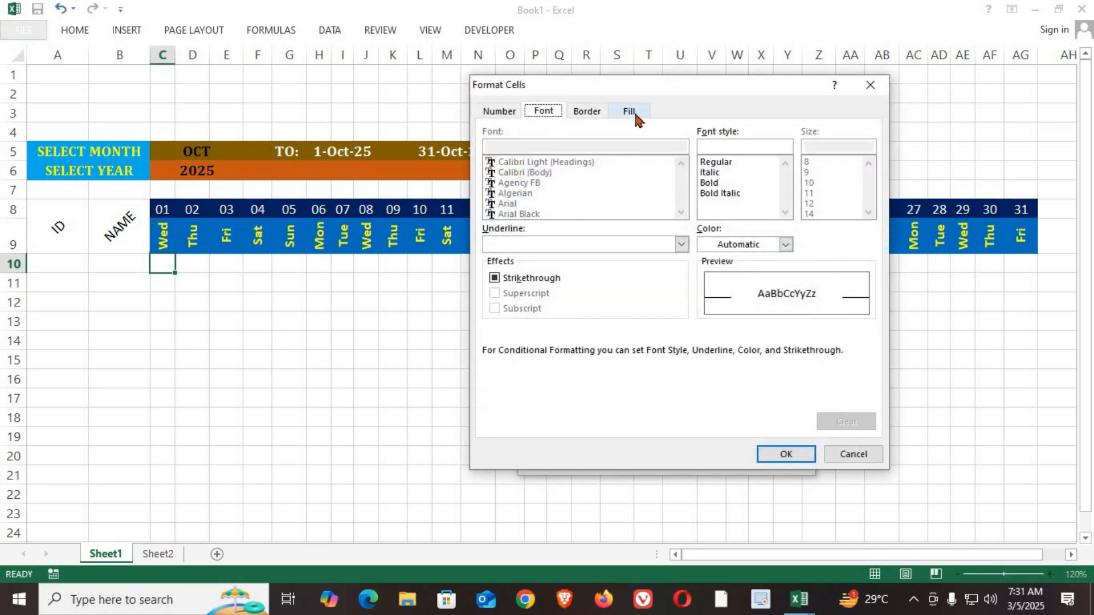
{"action": "left_click", "coordinate": [635, 114]}
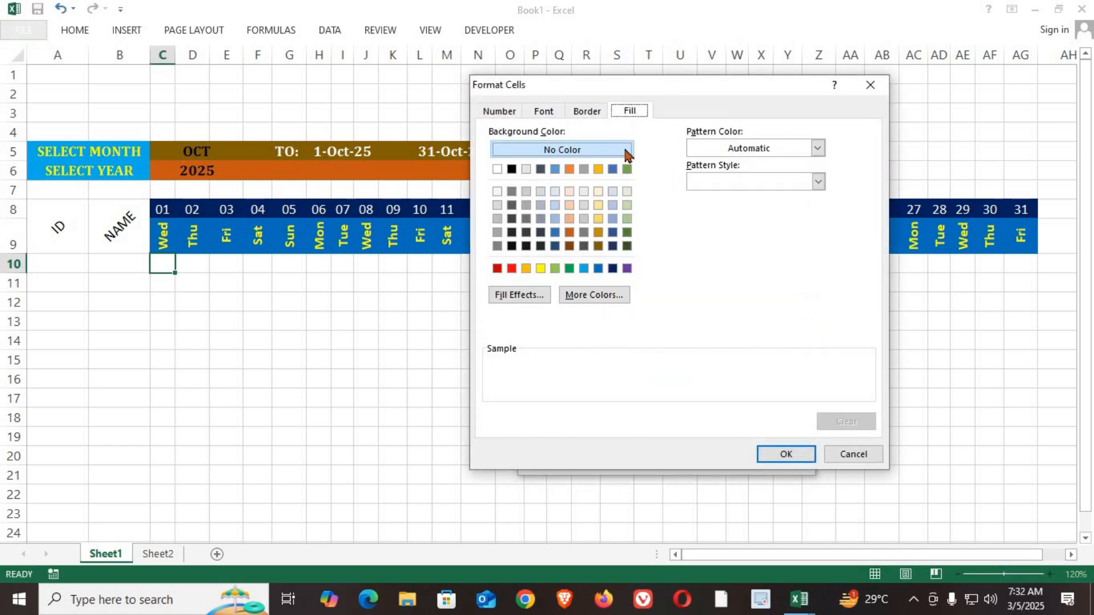
{"action": "left_click", "coordinate": [512, 269]}
Step: Add bold white text to the Sunday rule's format and apply the rule to C10
{"action": "left_click", "coordinate": [545, 113]}
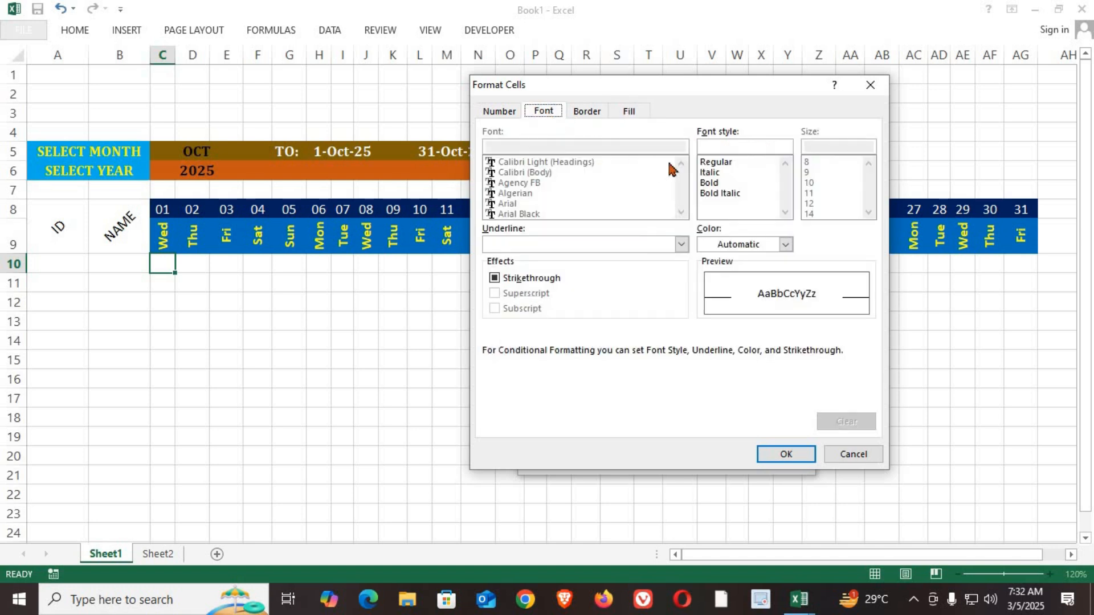
{"action": "left_click", "coordinate": [711, 183]}
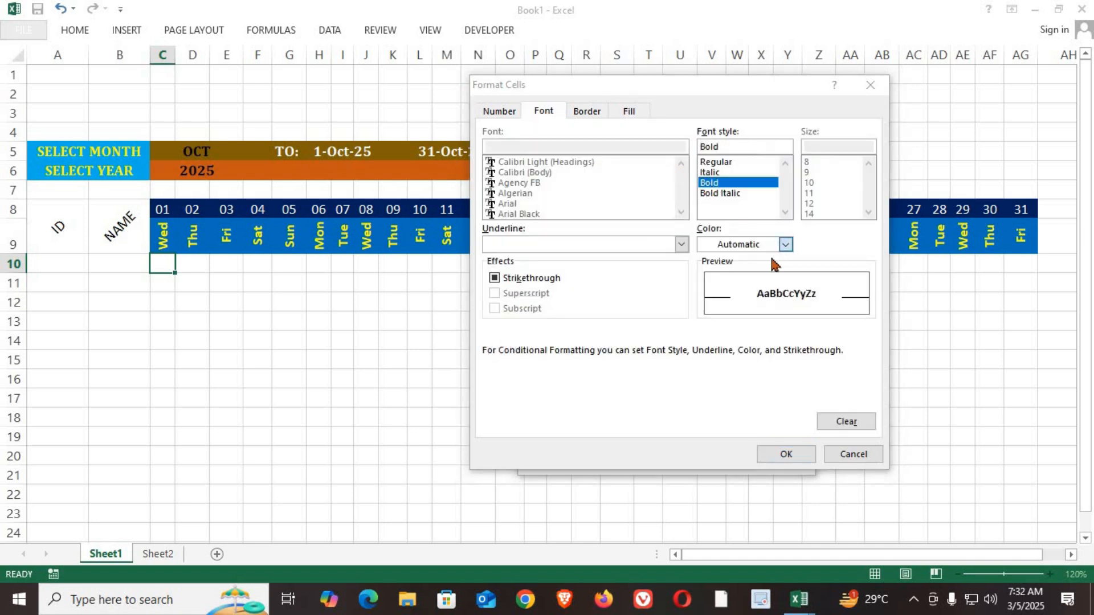
{"action": "left_click", "coordinate": [785, 246]}
{"action": "left_click", "coordinate": [705, 299]}
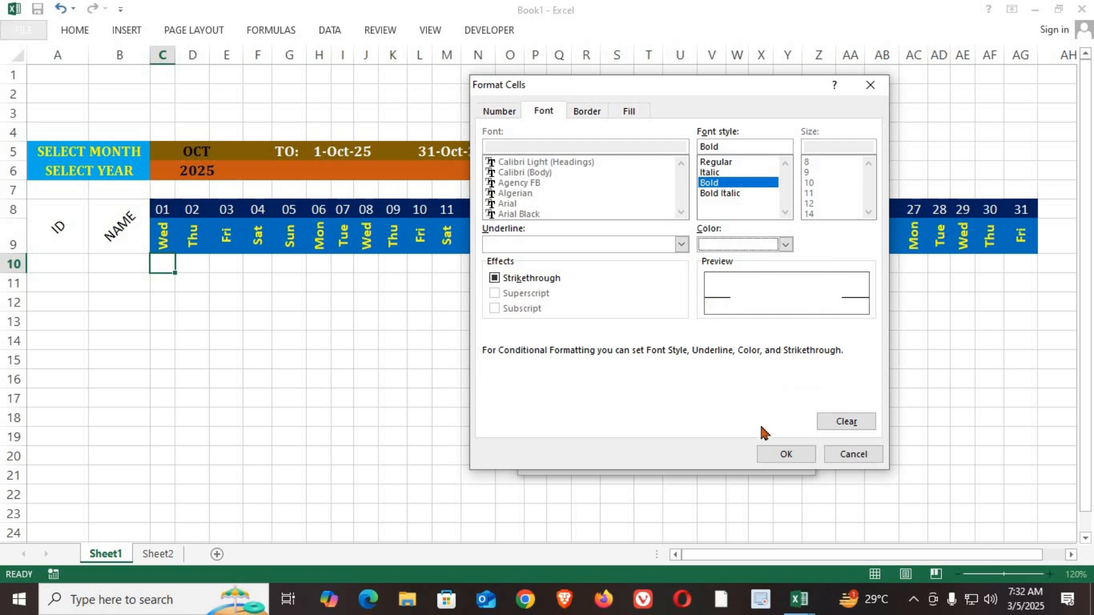
{"action": "left_click", "coordinate": [774, 455]}
{"action": "left_click", "coordinate": [721, 463]}
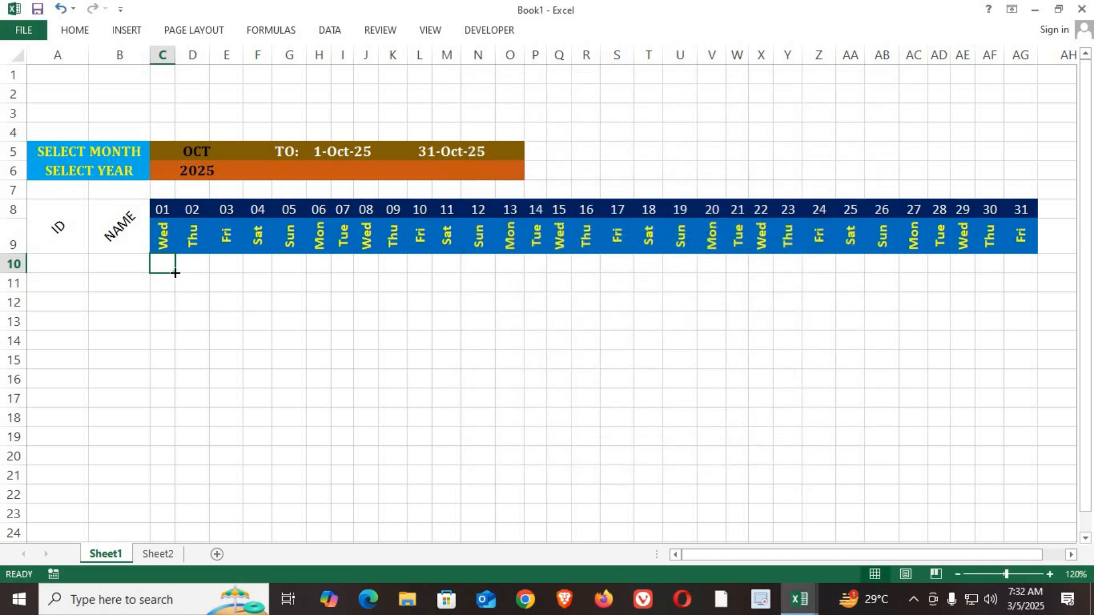
Step: Fill cell C10 with its Sunday rule across to column AG and down to row 24
{"action": "left_click_drag", "start_coordinate": [174, 272], "coordinate": [1035, 283]}
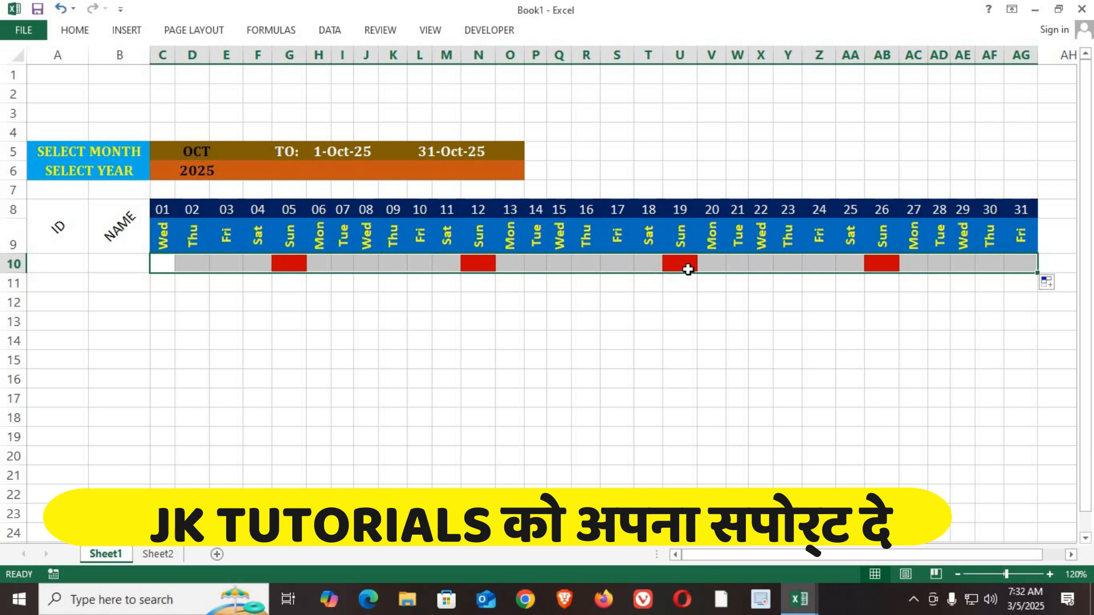
{"action": "left_click_drag", "start_coordinate": [1039, 275], "coordinate": [1040, 540]}
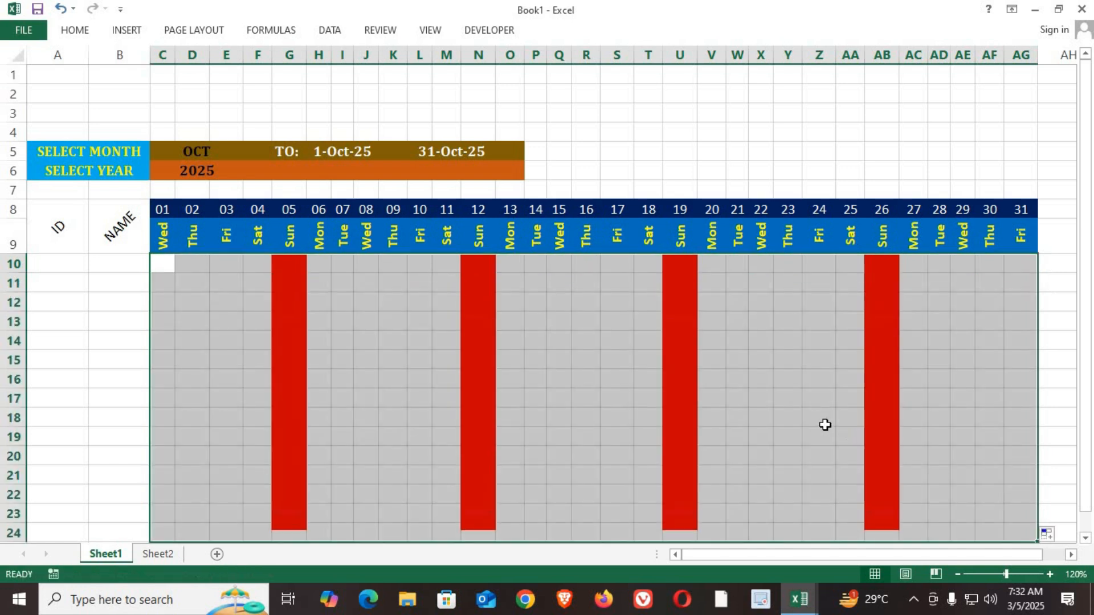
Step: Test the Sunday highlighting by switching the month through JUN, SEP and other months to NOV
{"action": "left_click", "coordinate": [190, 153]}
{"action": "left_click", "coordinate": [252, 157]}
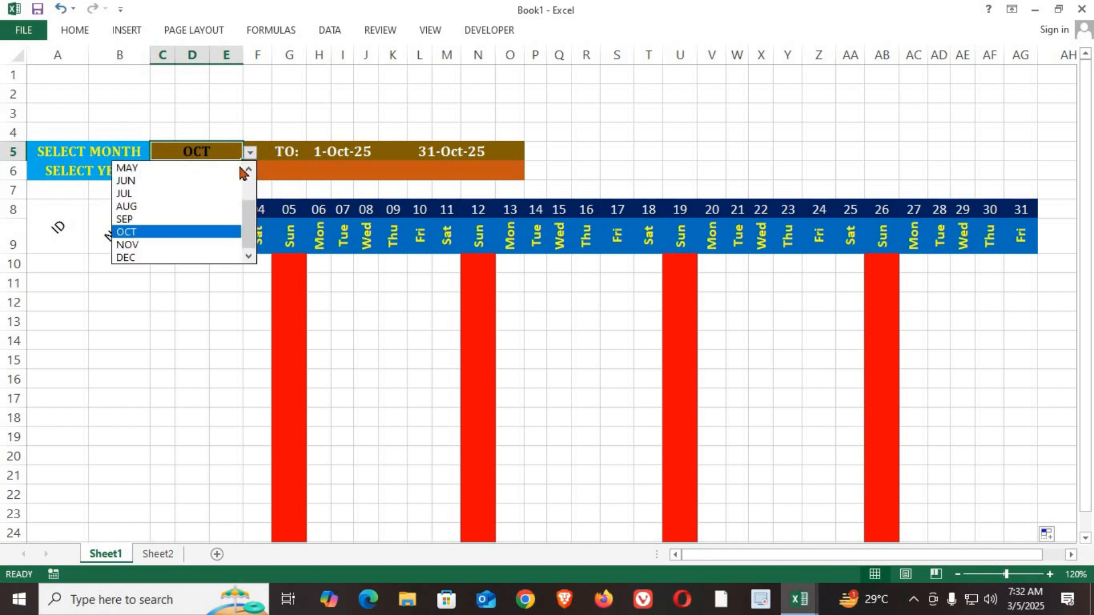
{"action": "left_click", "coordinate": [225, 179]}
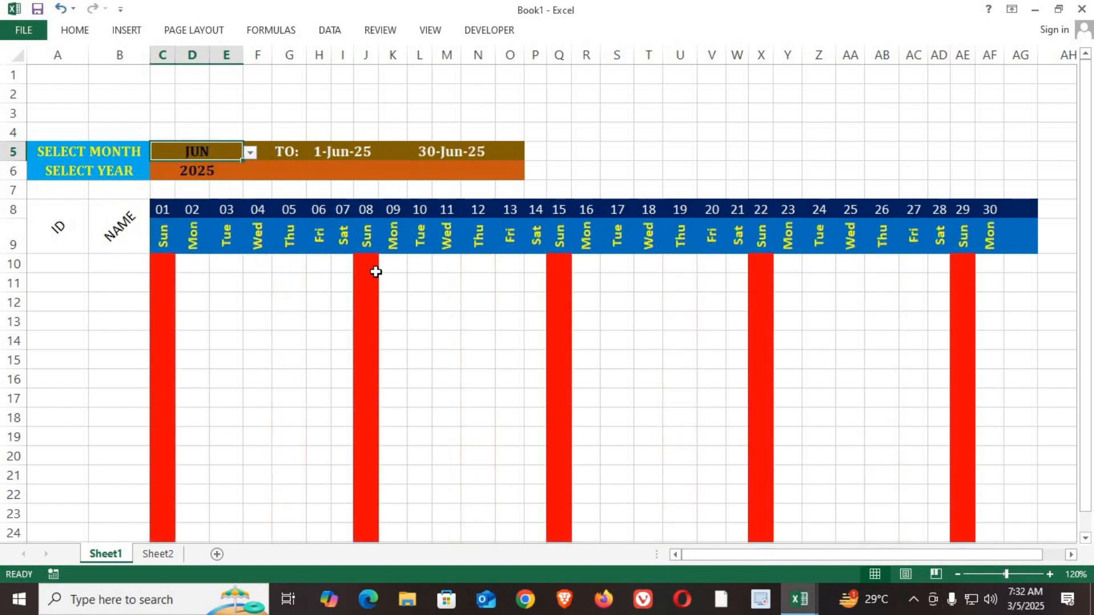
{"action": "left_click", "coordinate": [251, 153]}
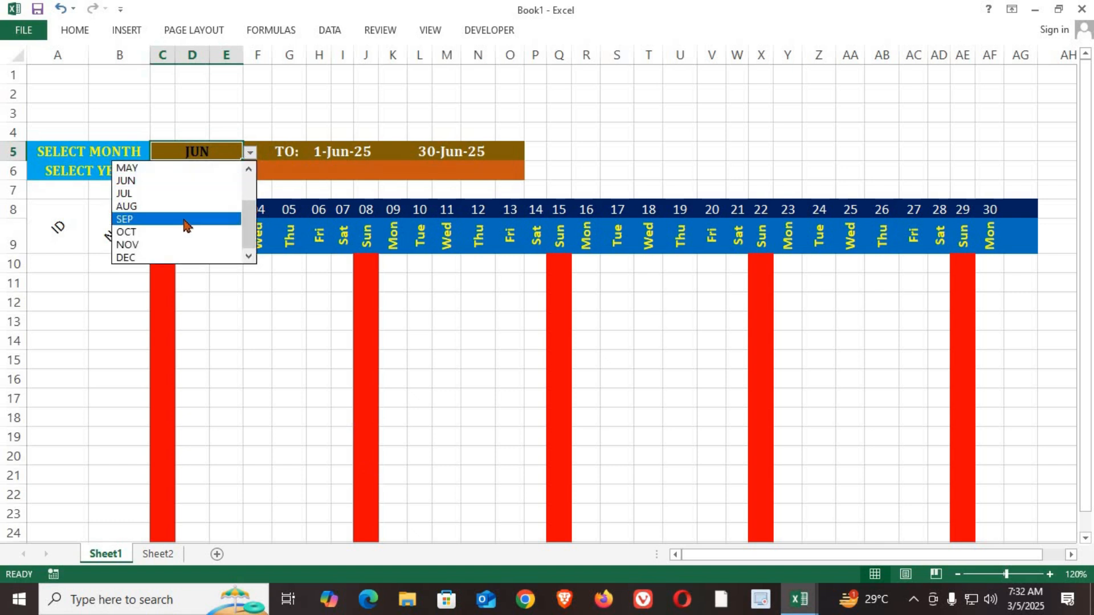
{"action": "left_click", "coordinate": [188, 217]}
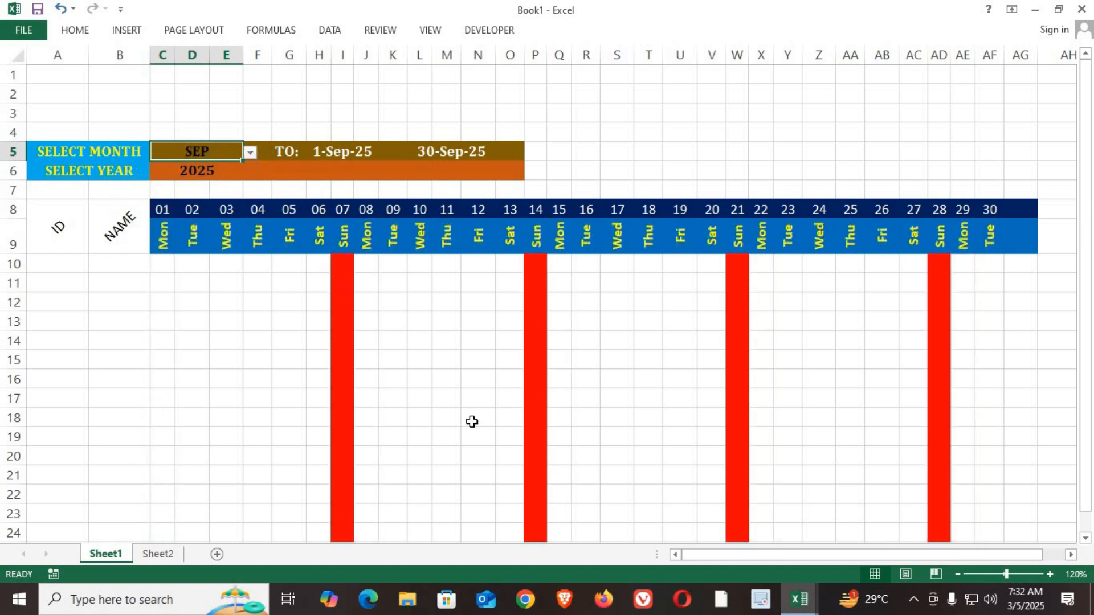
{"action": "left_click", "coordinate": [254, 154]}
{"action": "left_click", "coordinate": [238, 155]}
{"action": "left_click", "coordinate": [251, 152]}
{"action": "left_click", "coordinate": [178, 225]}
{"action": "left_click", "coordinate": [250, 153]}
{"action": "left_click", "coordinate": [154, 243]}
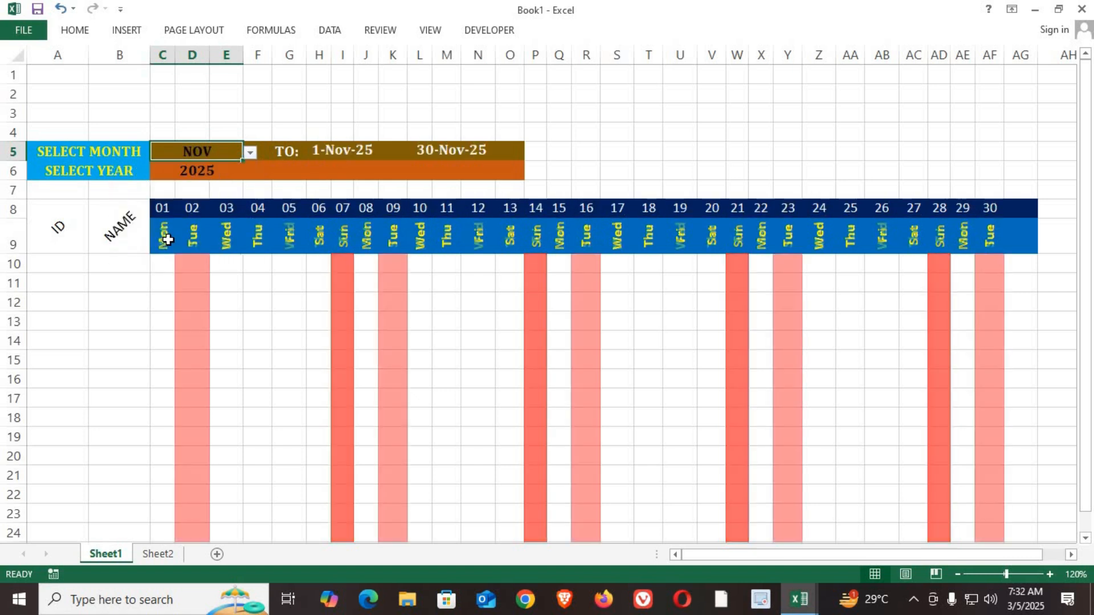
Step: Test the Sunday highlighting with the years 2026 and 2028
{"action": "left_click", "coordinate": [214, 172]}
{"action": "left_click", "coordinate": [251, 172]}
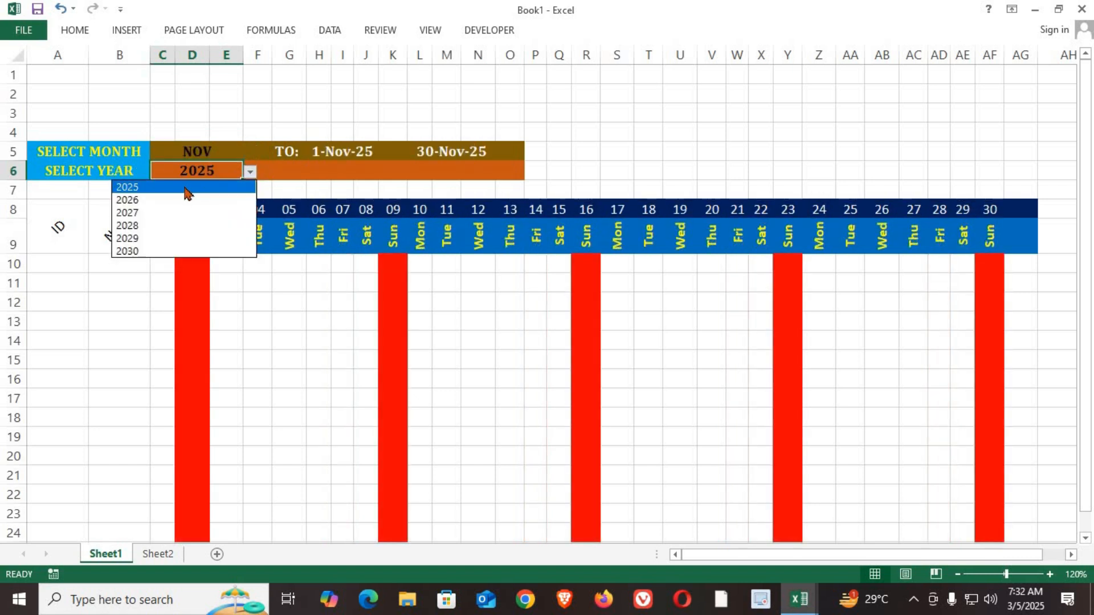
{"action": "left_click", "coordinate": [176, 200]}
{"action": "left_click", "coordinate": [251, 172]}
{"action": "left_click", "coordinate": [179, 222]}
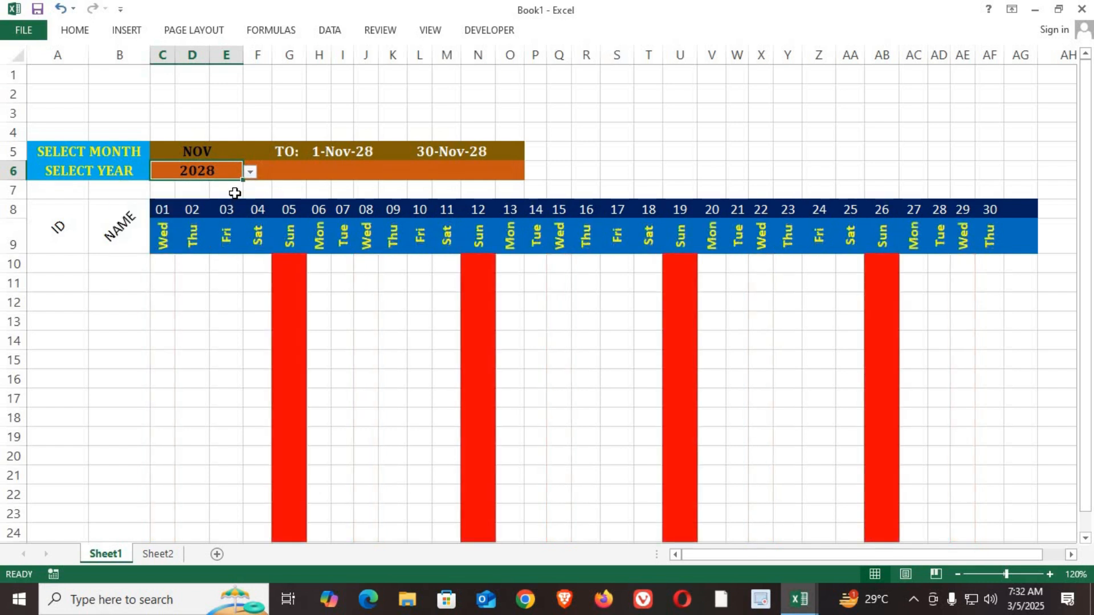
Step: Set the month to JAN and the year to 2025
{"action": "left_click", "coordinate": [226, 155]}
{"action": "left_click", "coordinate": [251, 153]}
{"action": "scroll", "coordinate": [182, 188], "scroll_direction": "up", "scroll_amount": 2}
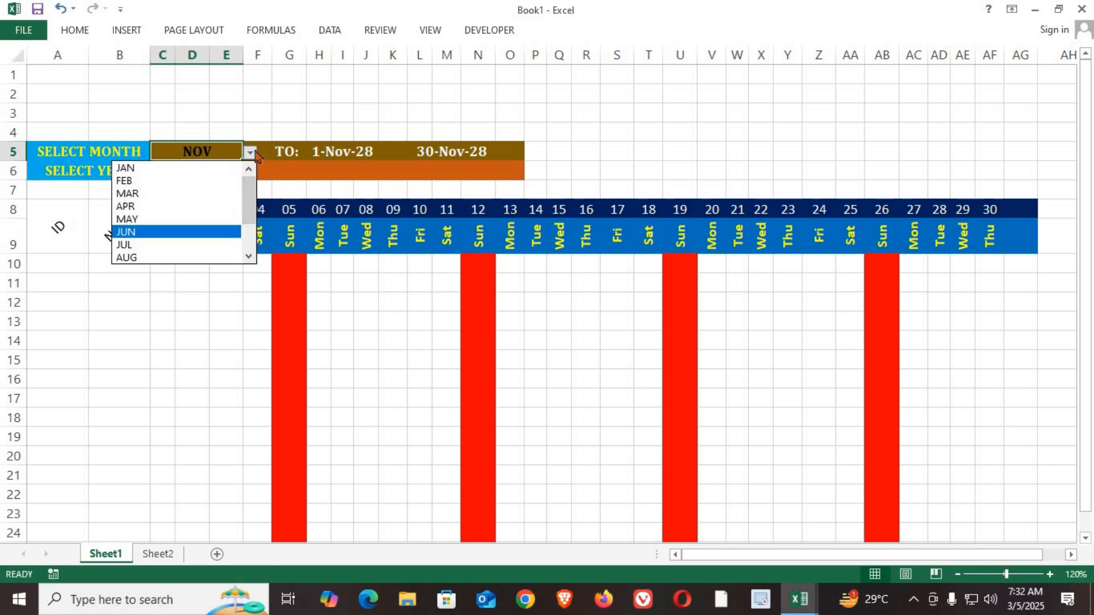
{"action": "left_click", "coordinate": [155, 168]}
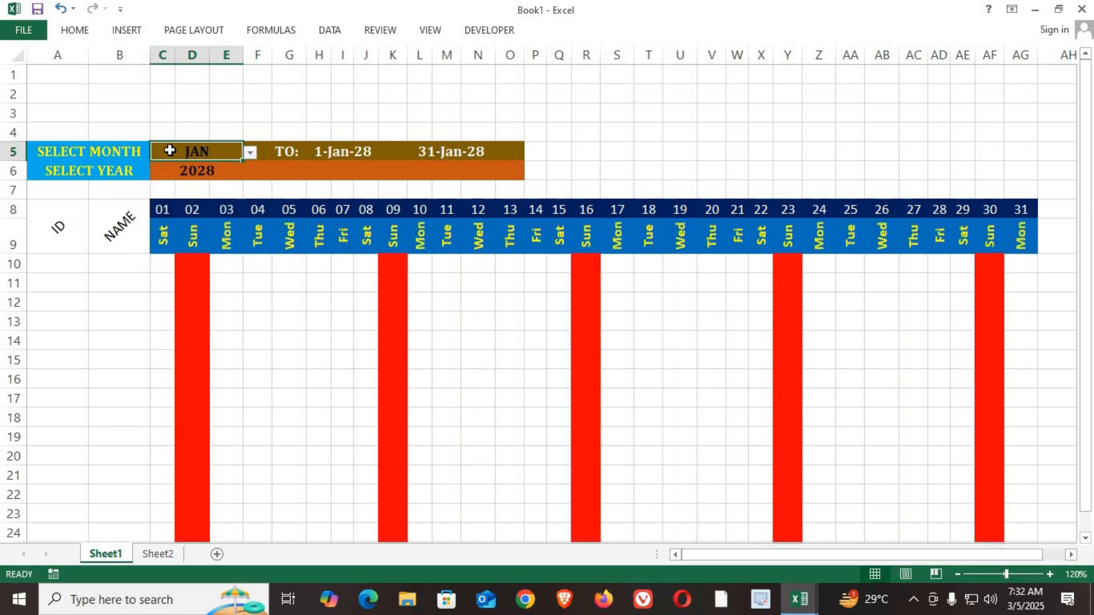
{"action": "left_click", "coordinate": [197, 171]}
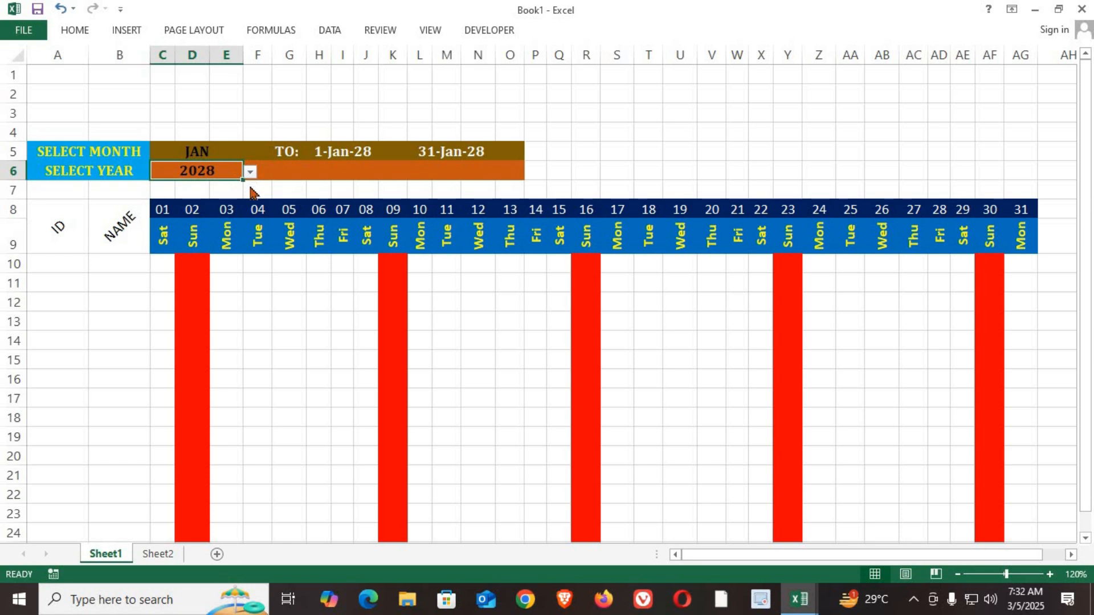
{"action": "left_click", "coordinate": [250, 172]}
{"action": "left_click", "coordinate": [151, 192]}
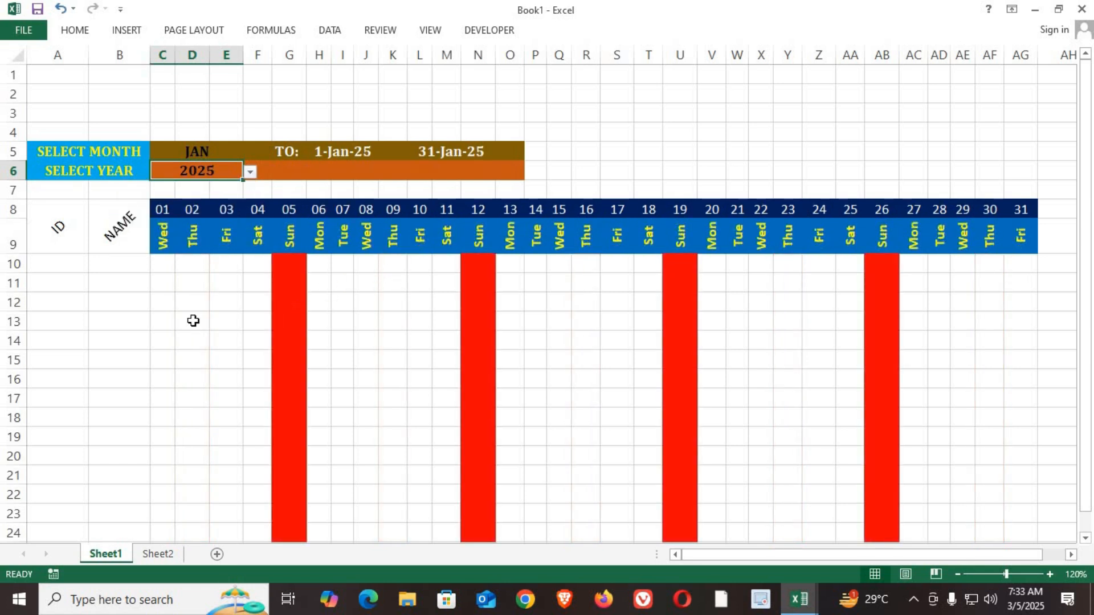
Step: Give the ID and NAME header cells a standard green fill and larger bold white text
{"action": "left_click_drag", "start_coordinate": [69, 230], "coordinate": [110, 228]}
{"action": "left_click", "coordinate": [63, 32]}
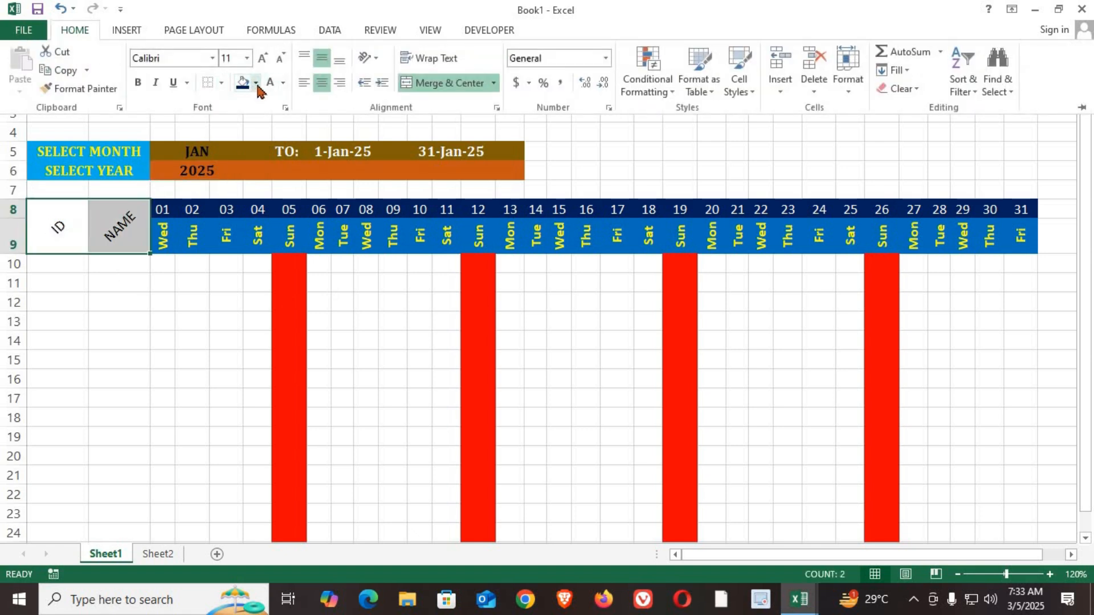
{"action": "left_click", "coordinate": [256, 83]}
{"action": "left_click", "coordinate": [315, 211]}
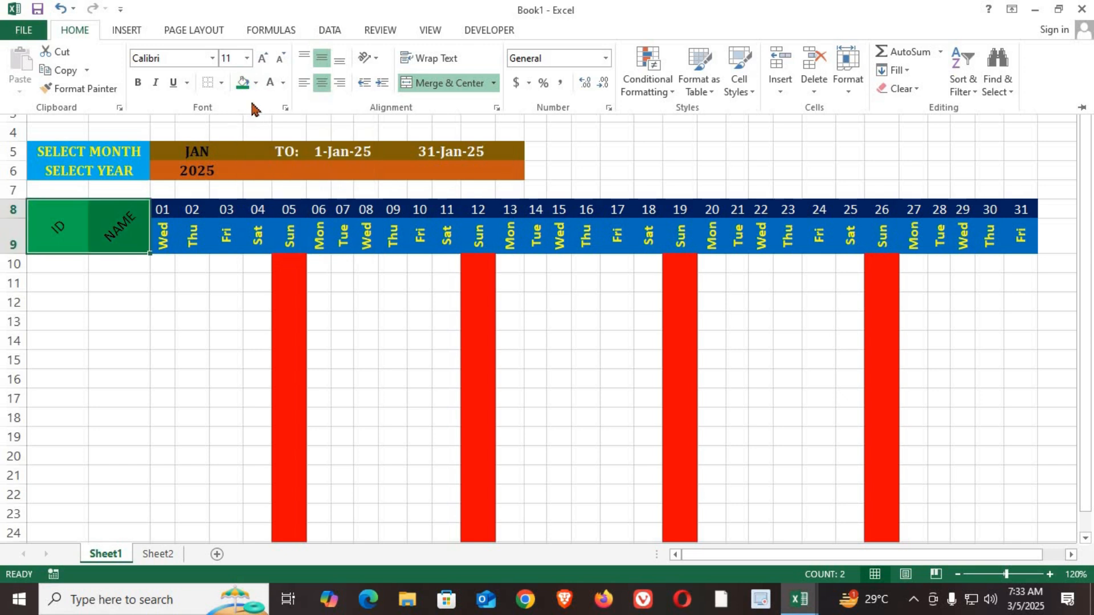
{"action": "left_click", "coordinate": [283, 83]}
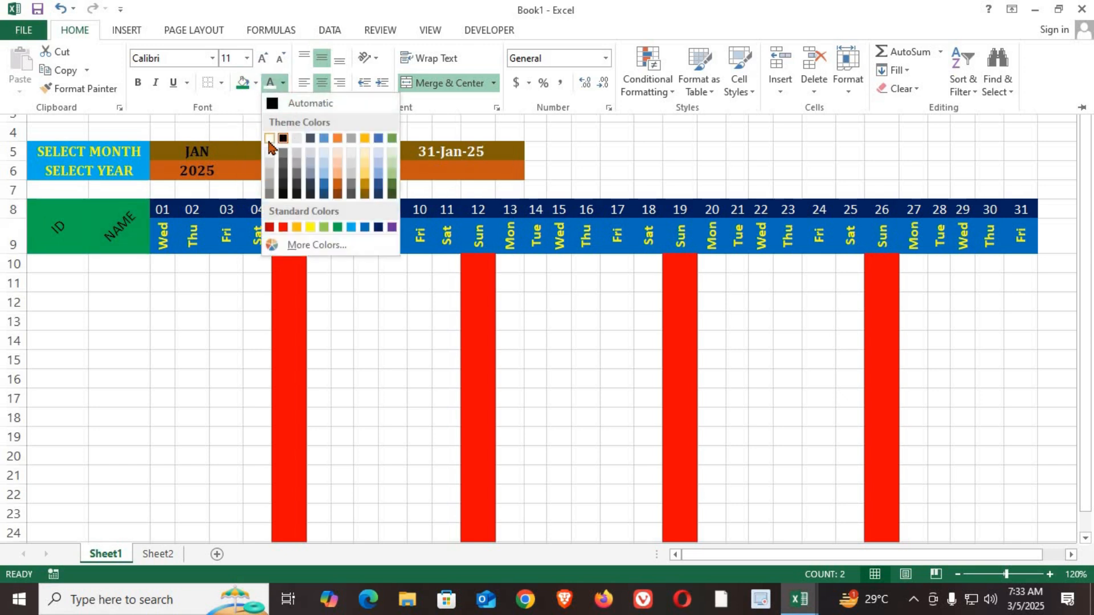
{"action": "left_click", "coordinate": [270, 140]}
{"action": "left_click", "coordinate": [138, 83]}
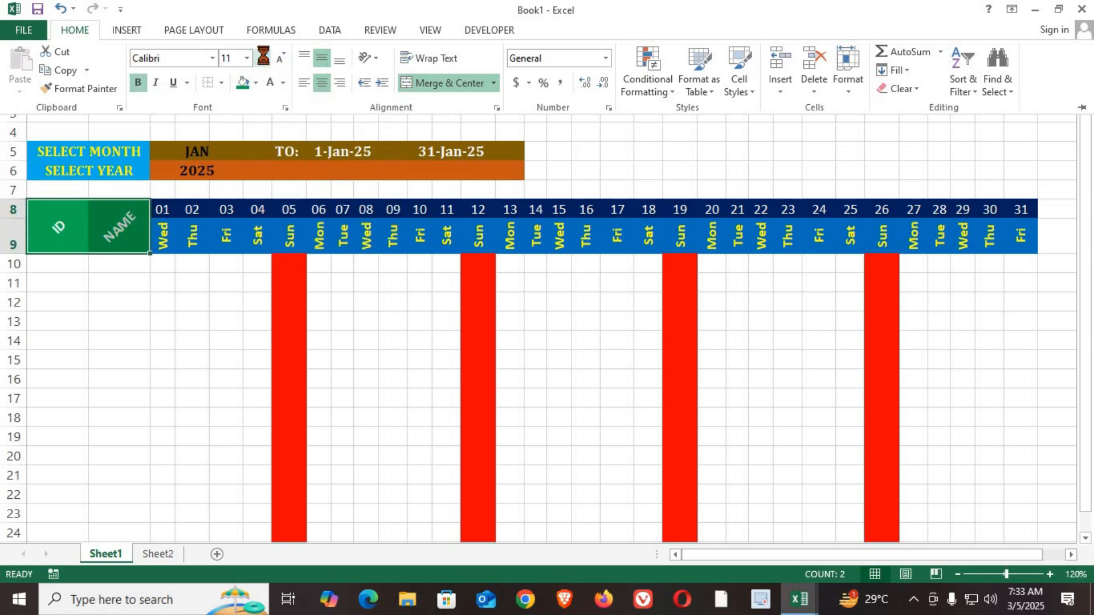
{"action": "left_click", "coordinate": [263, 56]}
{"action": "left_click", "coordinate": [263, 55]}
{"action": "key", "text": "ctrl+F1"}
{"action": "left_click", "coordinate": [165, 302]}
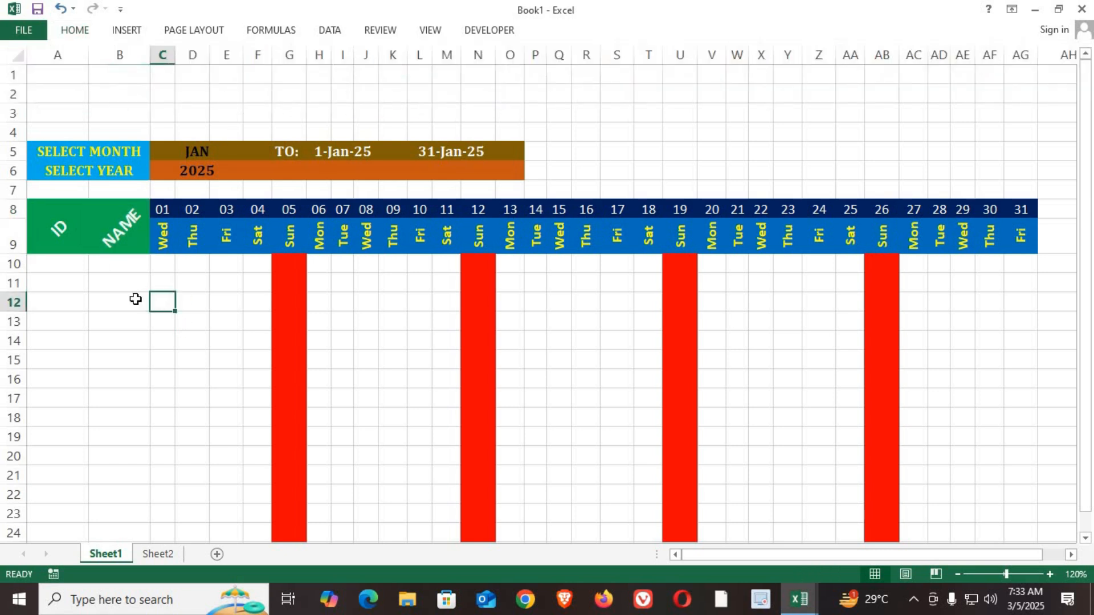
Step: Apply all borders to the attendance grid A10:AG24 and center its contents horizontally and vertically
{"action": "left_click_drag", "start_coordinate": [41, 264], "coordinate": [1007, 451]}
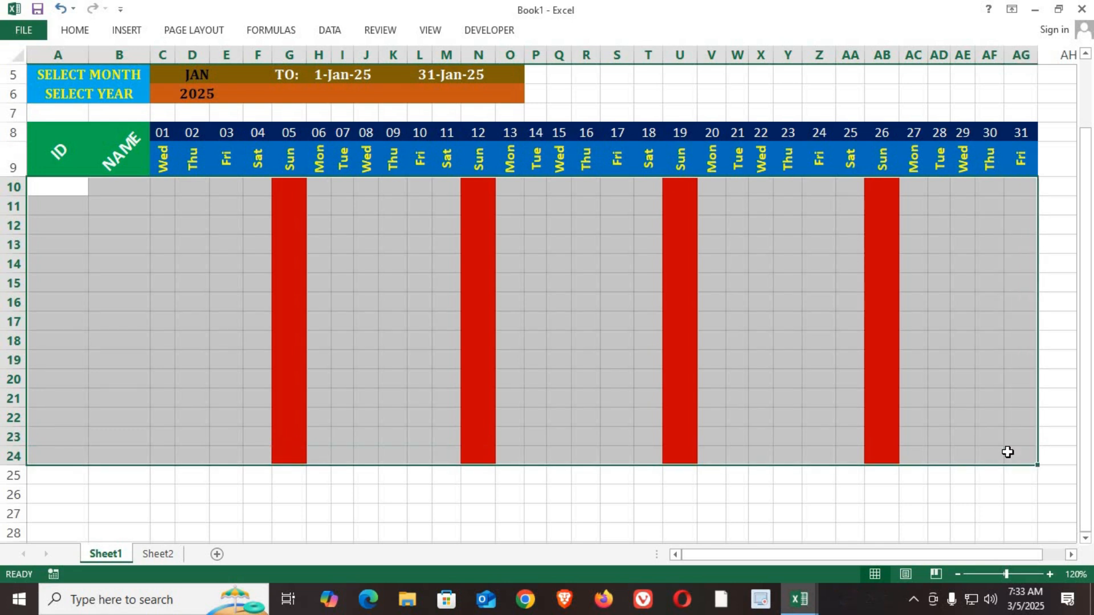
{"action": "left_click", "coordinate": [74, 32]}
{"action": "left_click", "coordinate": [221, 83]}
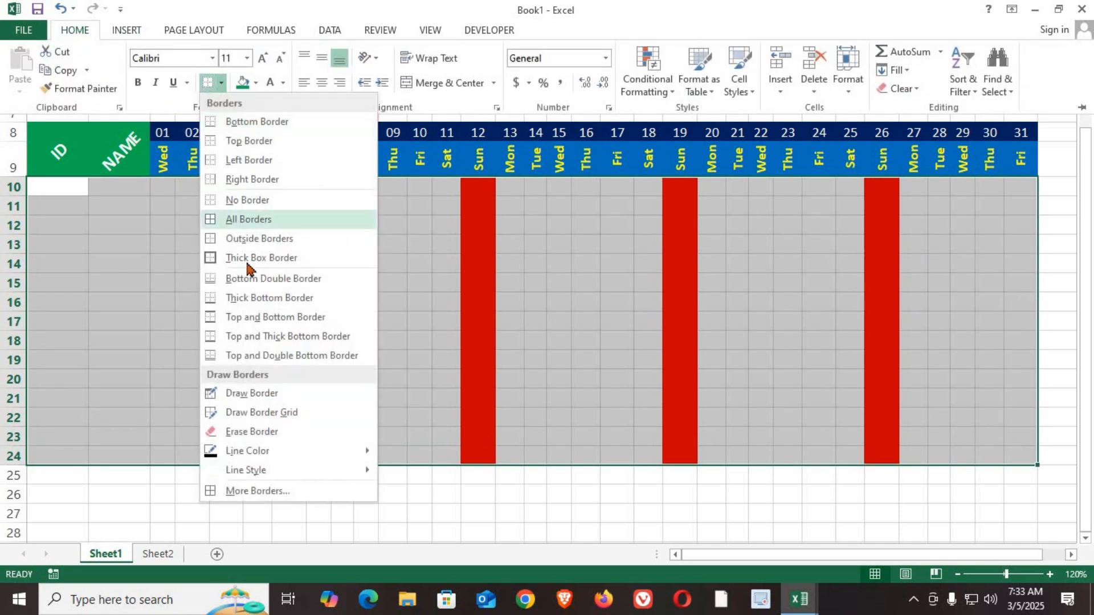
{"action": "left_click", "coordinate": [250, 220]}
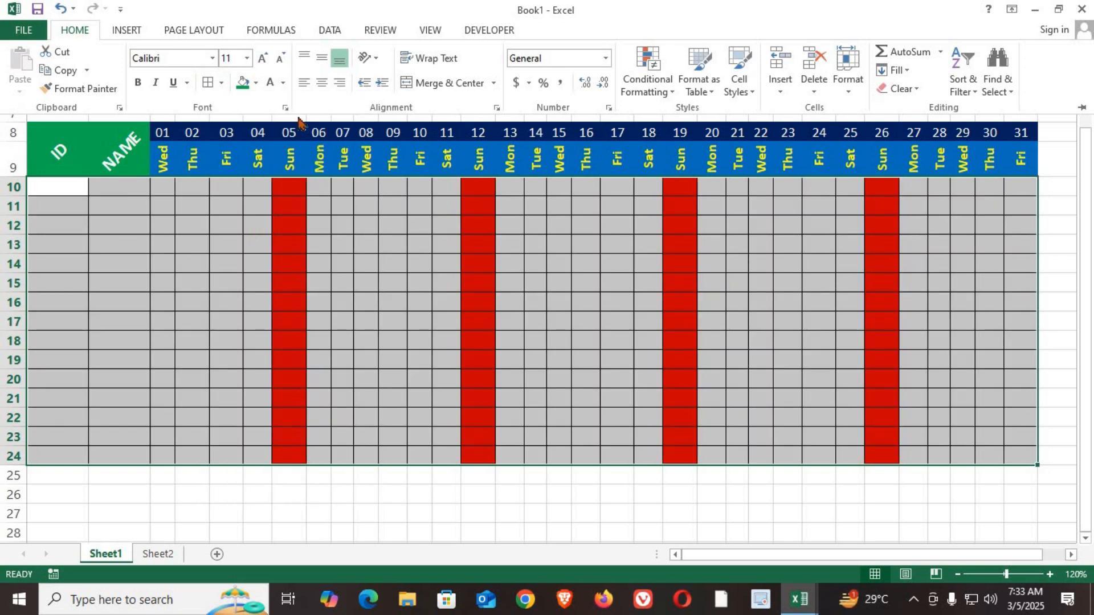
{"action": "left_click", "coordinate": [322, 83]}
{"action": "left_click", "coordinate": [322, 58]}
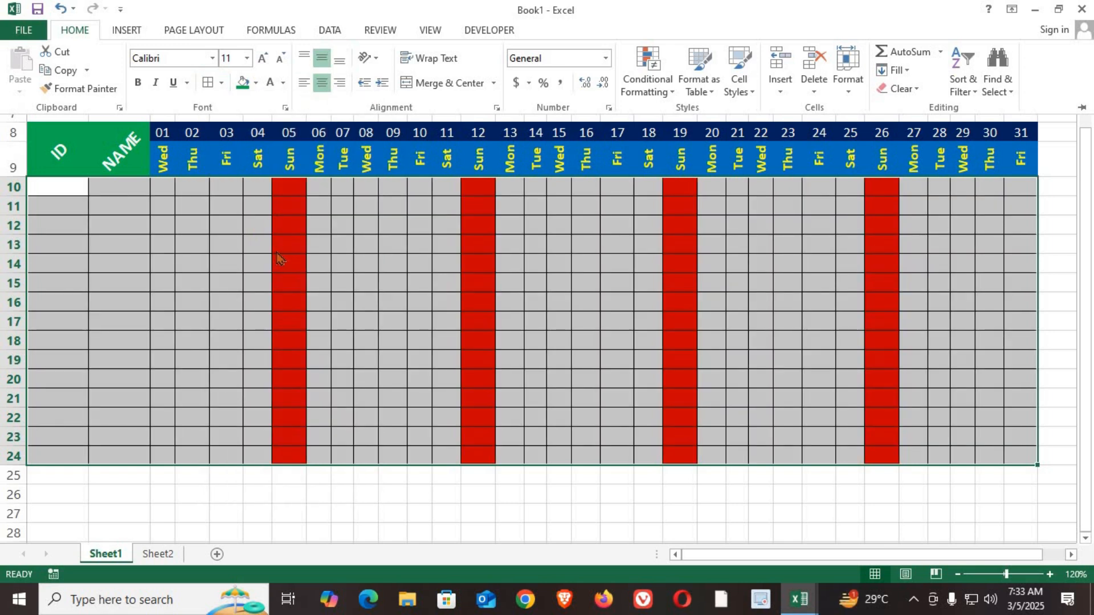
Step: Test entering FF in the Sunday cells G10 and G13, and remove both entries
{"action": "left_click", "coordinate": [292, 193]}
{"action": "left_click", "coordinate": [292, 224]}
{"action": "left_click", "coordinate": [288, 193]}
{"action": "type", "text": "FF"}
{"action": "left_click", "coordinate": [281, 245]}
{"action": "type", "text": "FF"}
{"action": "key", "text": "Escape"}
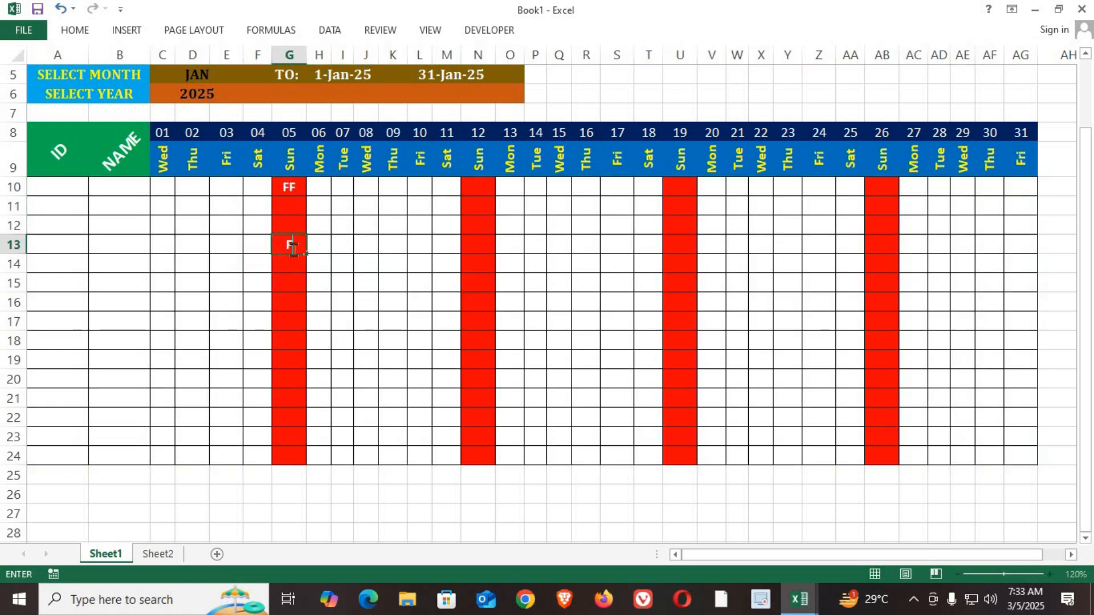
{"action": "left_click", "coordinate": [287, 187]}
{"action": "key", "text": "BackSpace"}
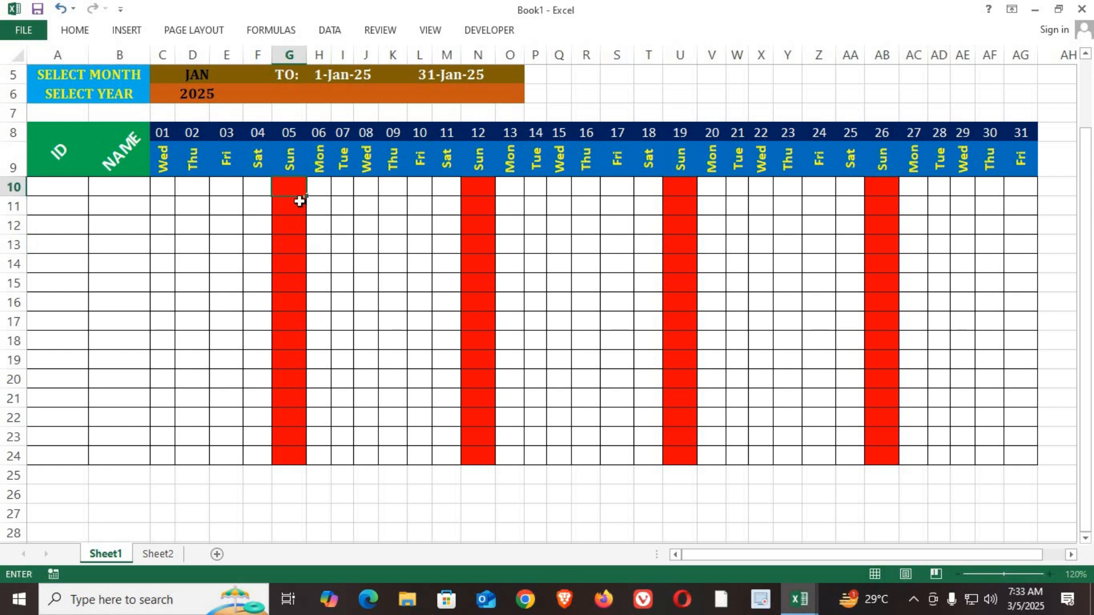
{"action": "left_click", "coordinate": [290, 251]}
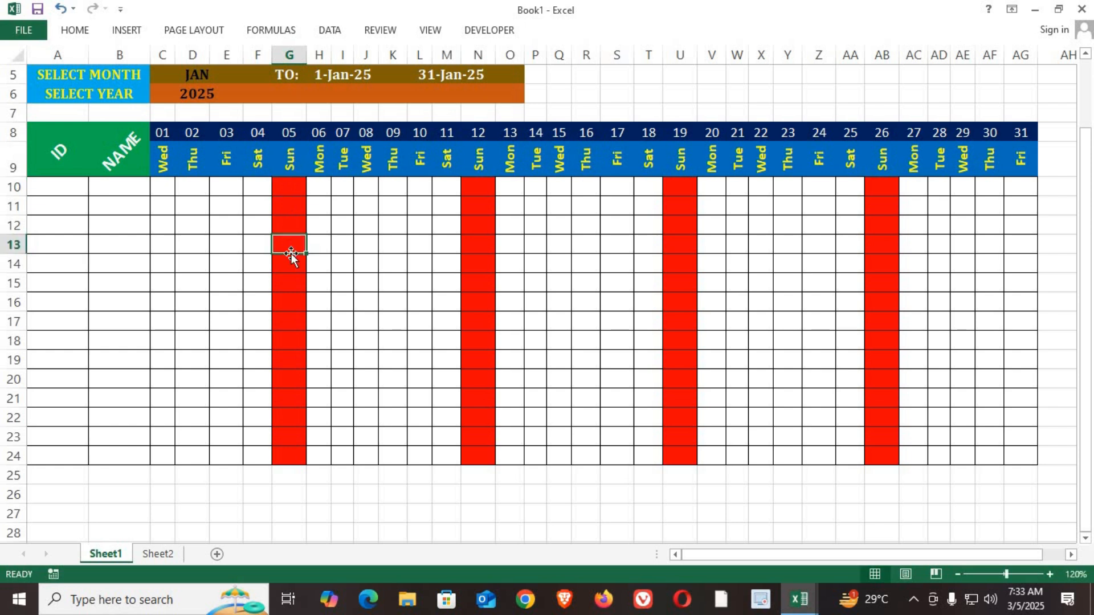
Step: Start an Equal To conditional formatting rule for SUN on weekday cell C9, using a custom format
{"action": "left_click", "coordinate": [300, 163]}
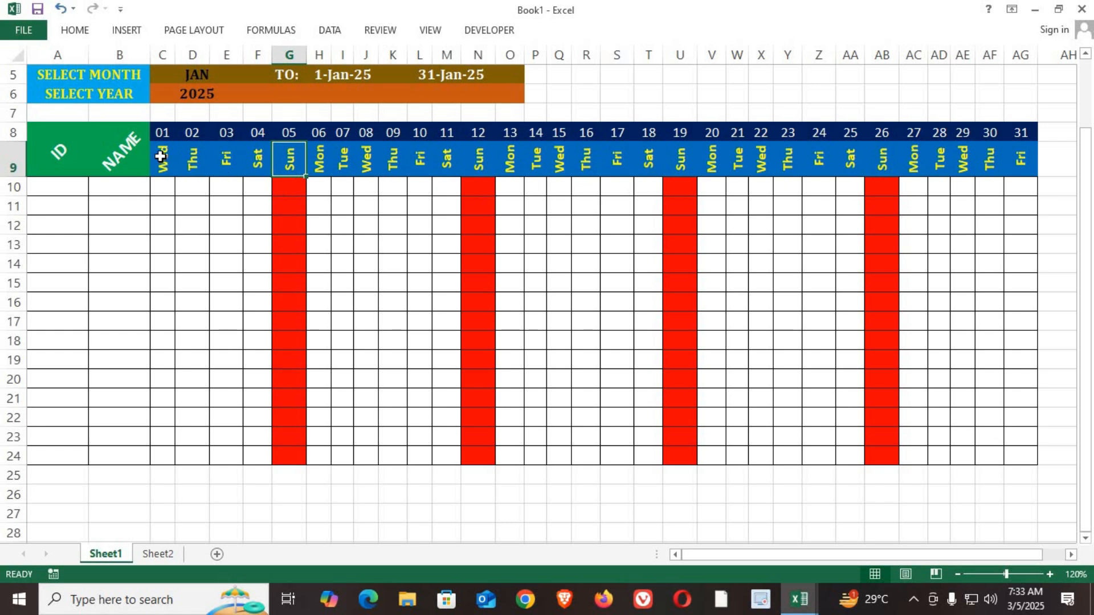
{"action": "left_click", "coordinate": [160, 156]}
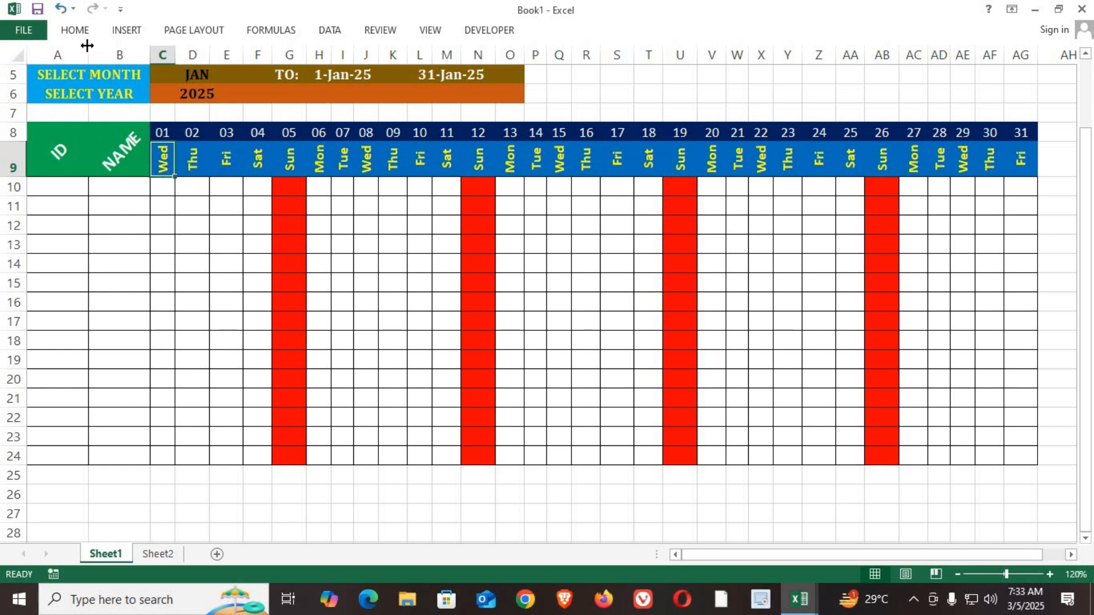
{"action": "left_click", "coordinate": [77, 31]}
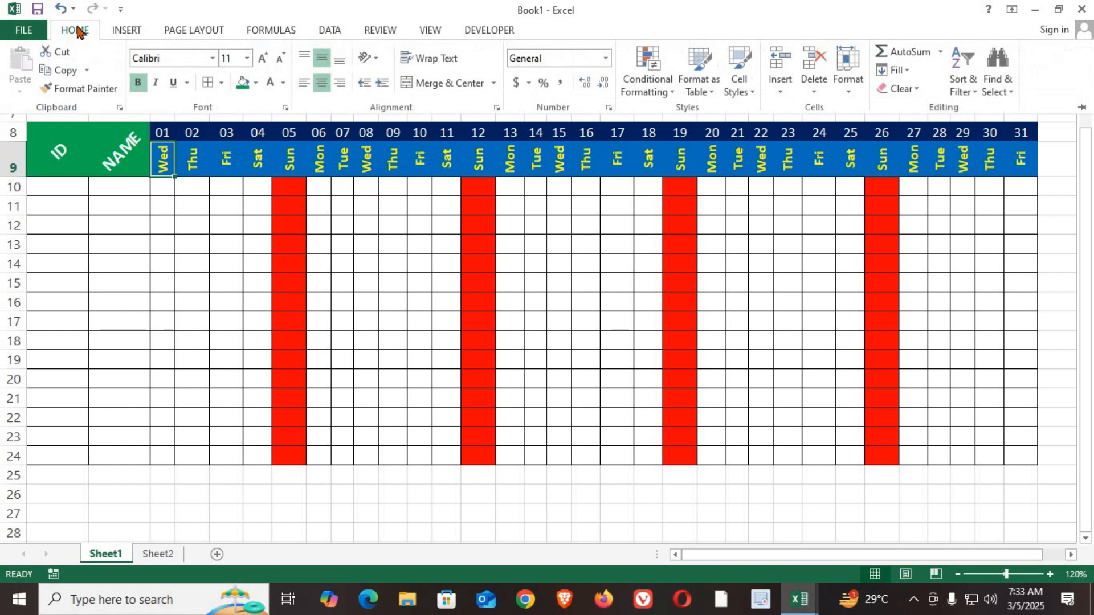
{"action": "left_click", "coordinate": [644, 94]}
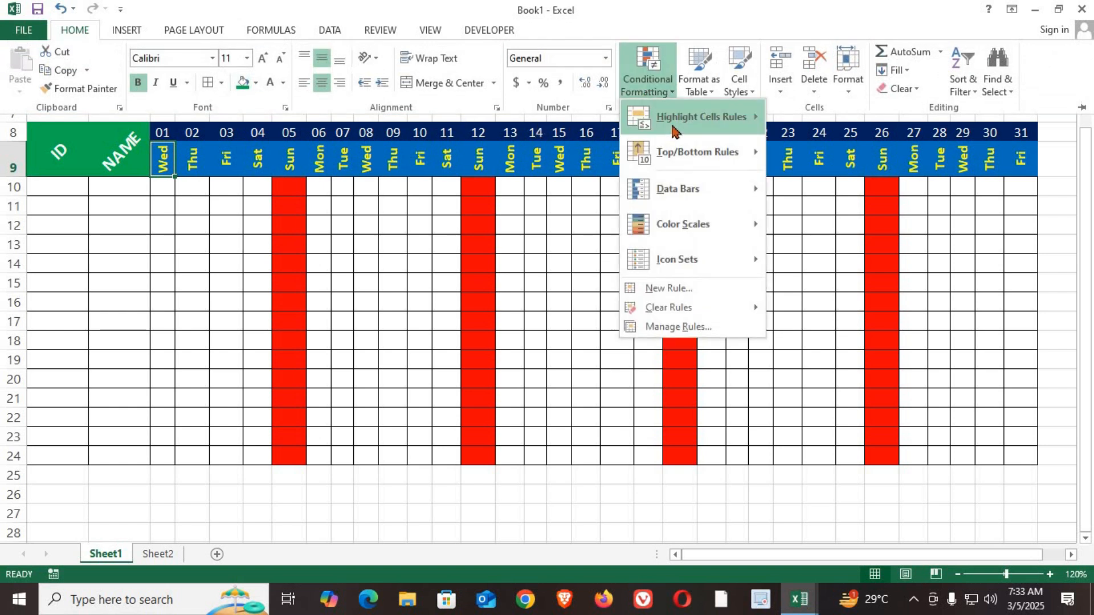
{"action": "mouse_move", "coordinate": [686, 129]}
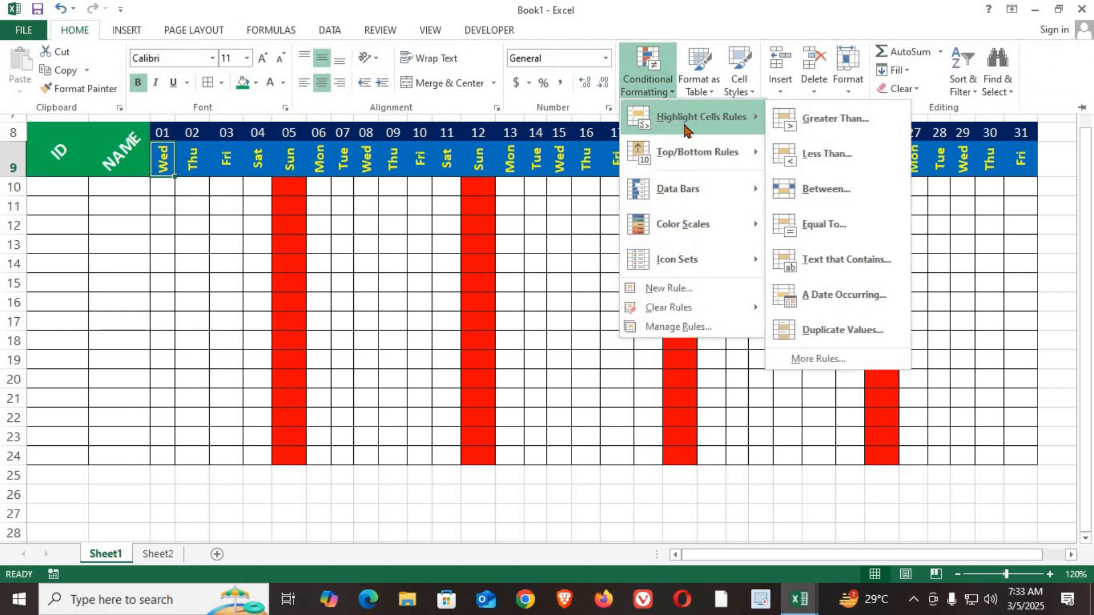
{"action": "left_click", "coordinate": [828, 225]}
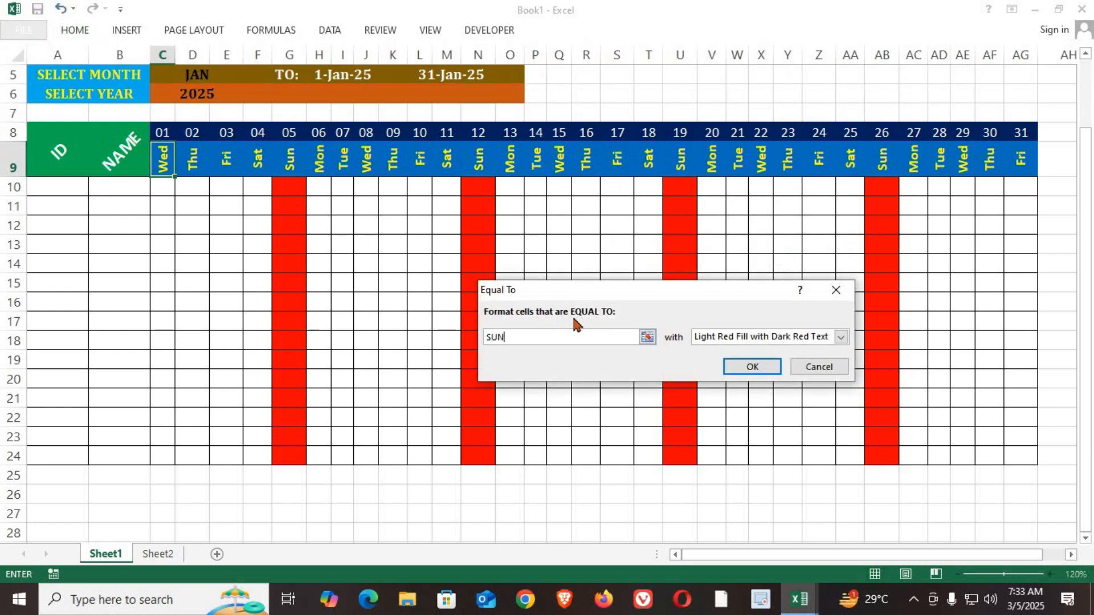
{"action": "left_click", "coordinate": [840, 337]}
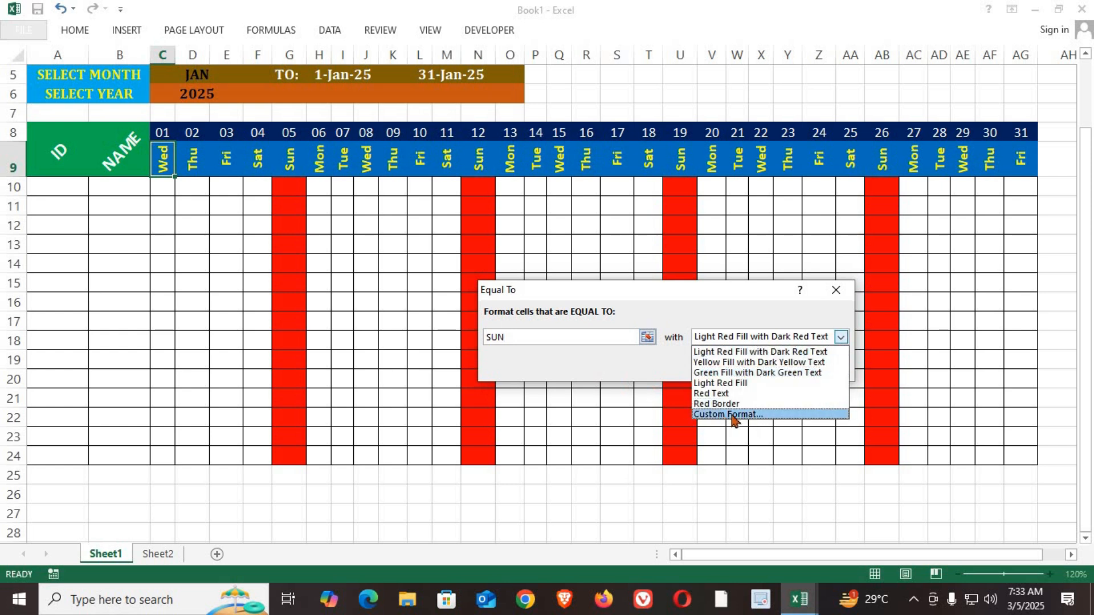
{"action": "left_click", "coordinate": [732, 416]}
Step: Give the SUN rule a red fill and bold white text, and copy cell C9 across the weekday row to AG9
{"action": "left_click", "coordinate": [630, 142]}
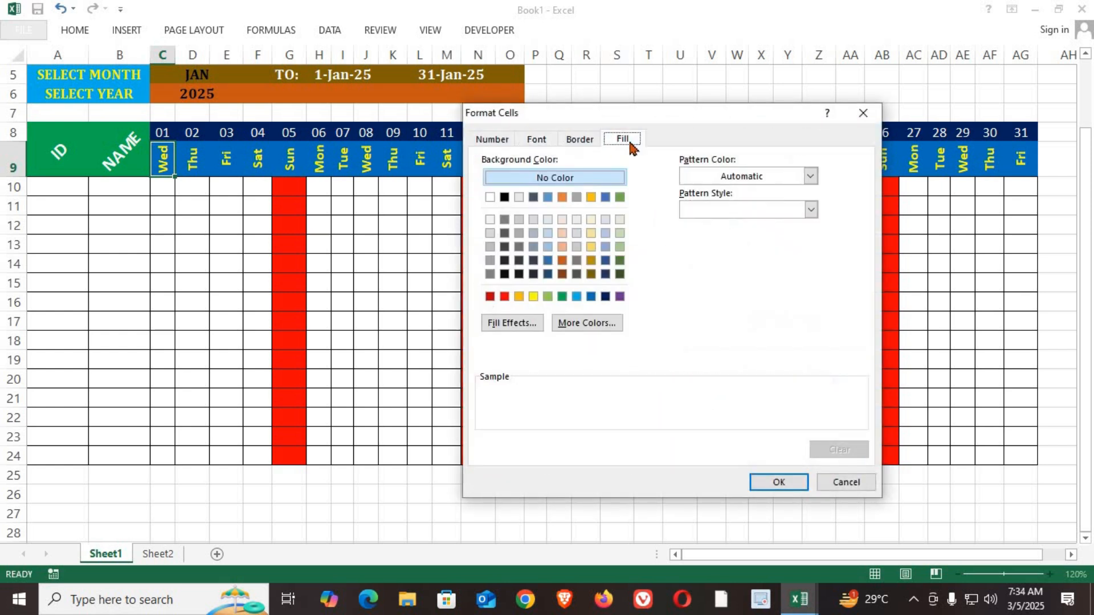
{"action": "left_click", "coordinate": [504, 296]}
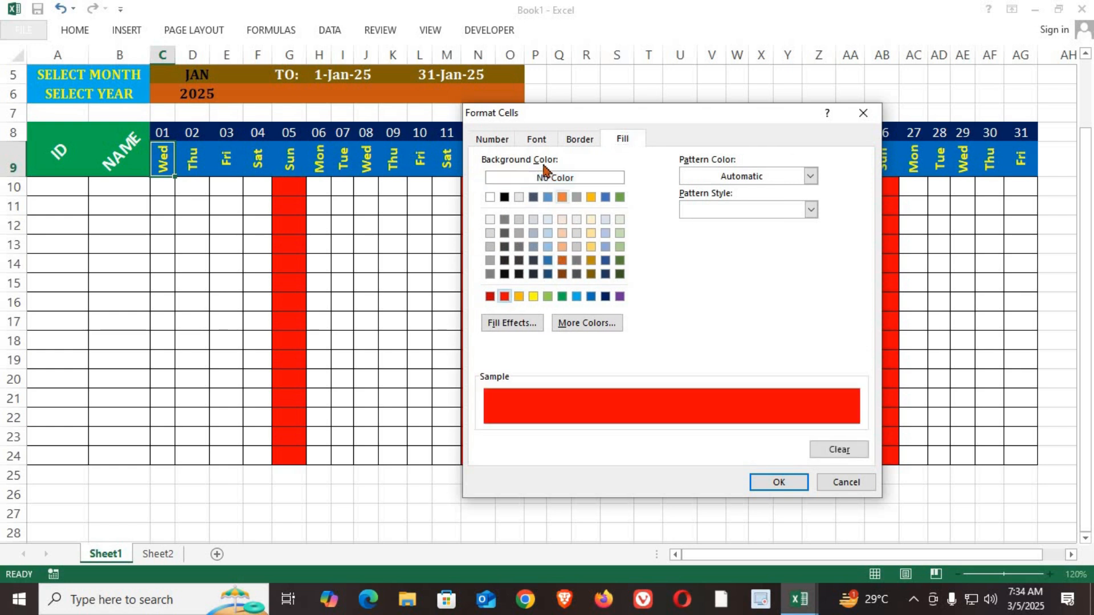
{"action": "left_click", "coordinate": [542, 141]}
{"action": "left_click", "coordinate": [702, 211]}
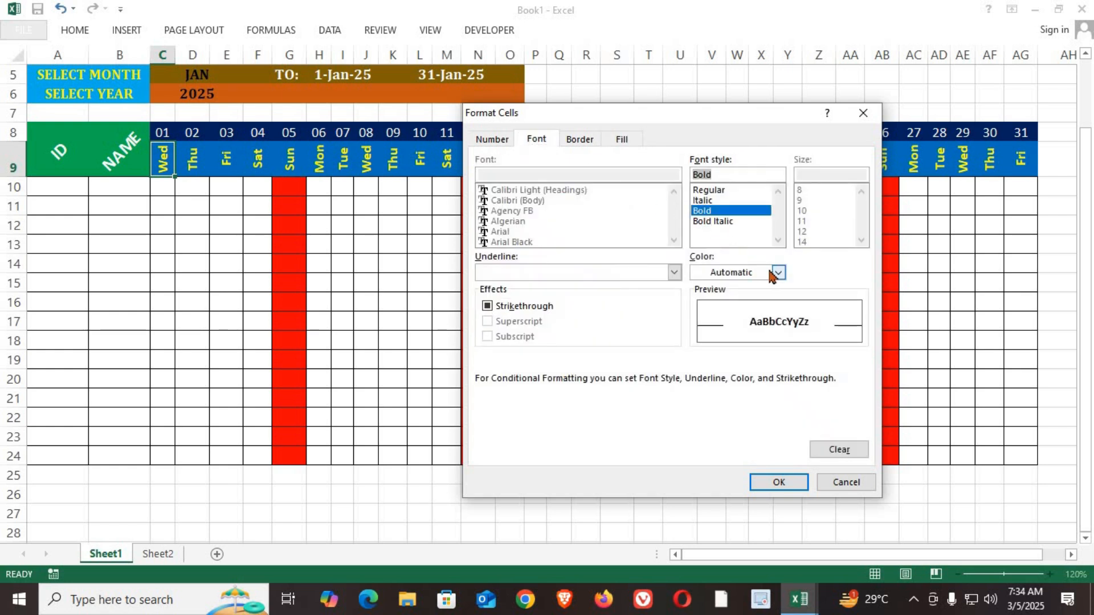
{"action": "left_click", "coordinate": [772, 276]}
{"action": "left_click", "coordinate": [703, 323]}
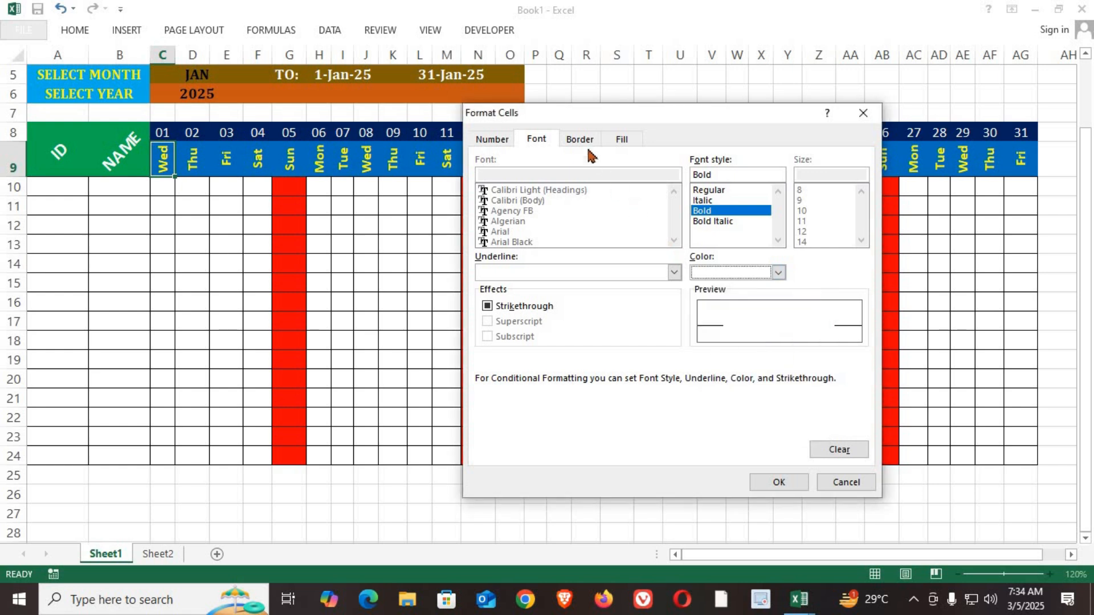
{"action": "left_click", "coordinate": [585, 141]}
{"action": "left_click", "coordinate": [644, 188]}
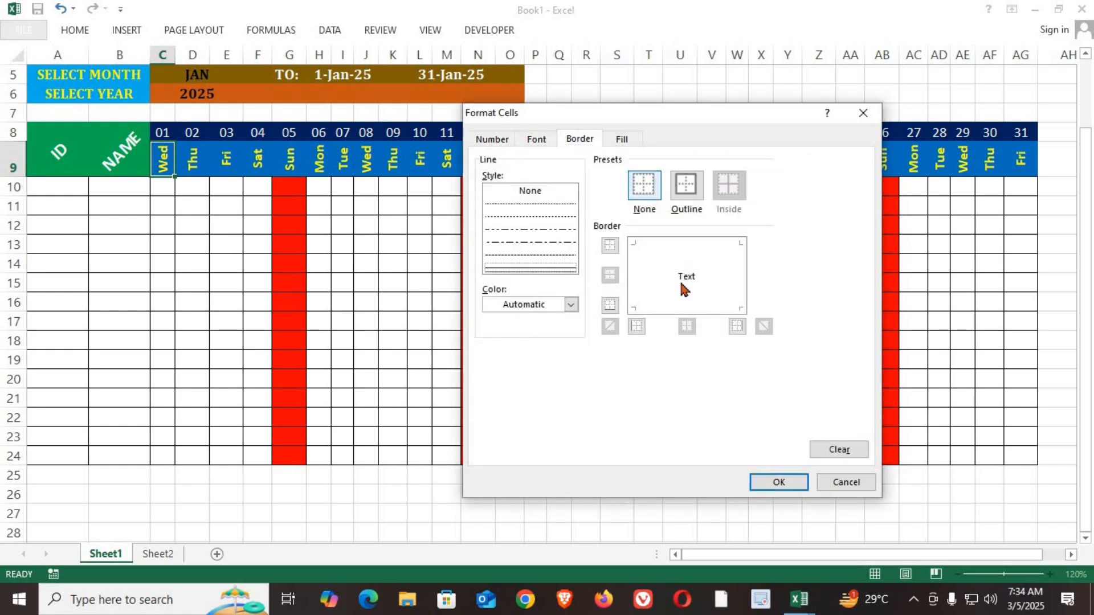
{"action": "left_click", "coordinate": [777, 483]}
{"action": "left_click", "coordinate": [750, 367]}
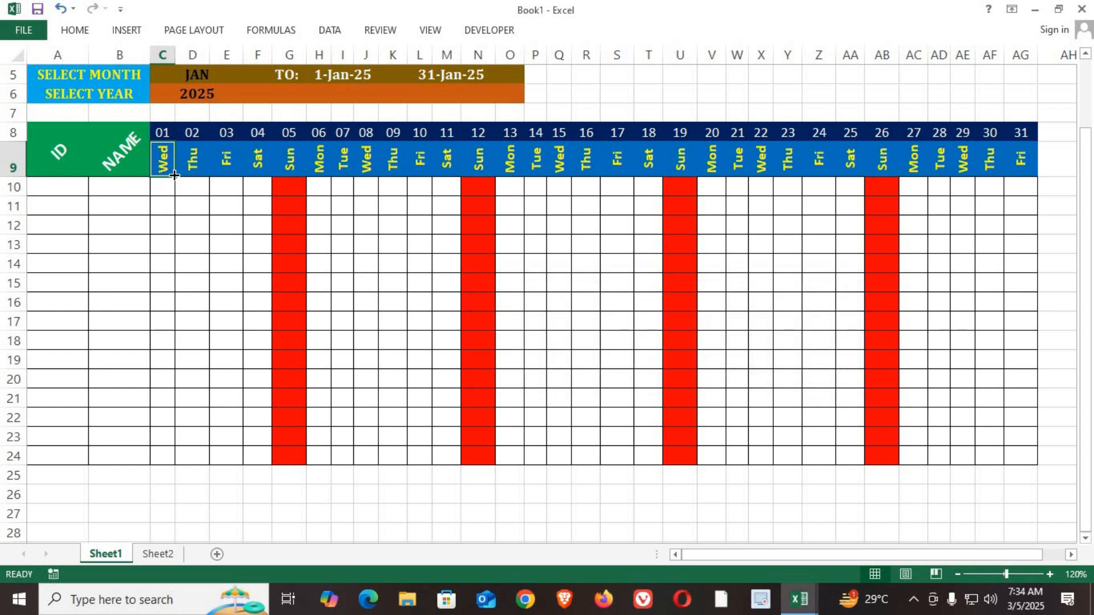
{"action": "left_click_drag", "start_coordinate": [177, 178], "coordinate": [1022, 188]}
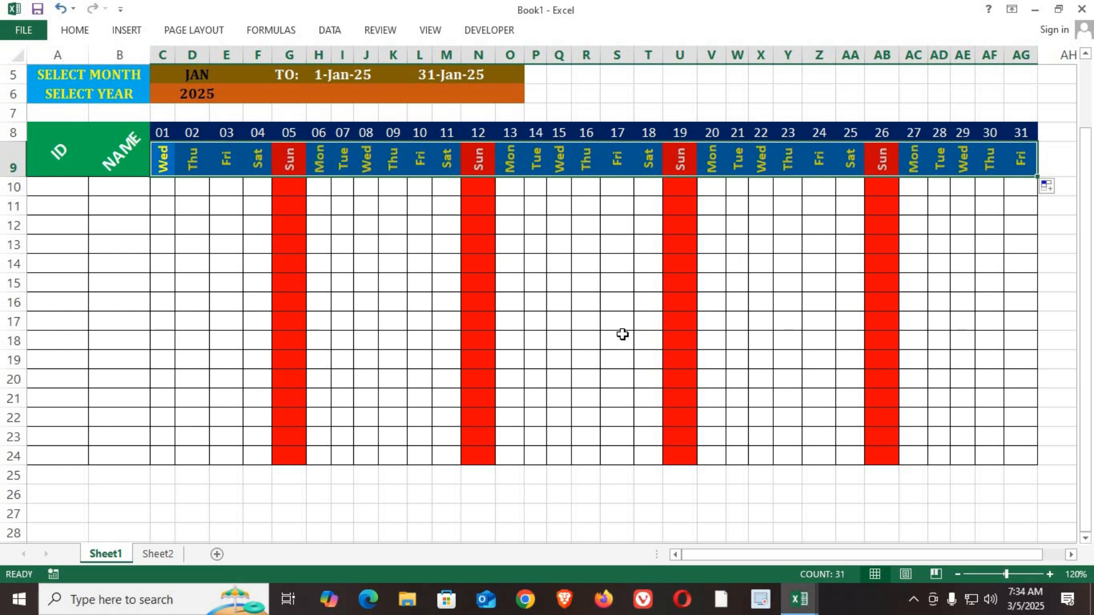
{"action": "left_click", "coordinate": [166, 160]}
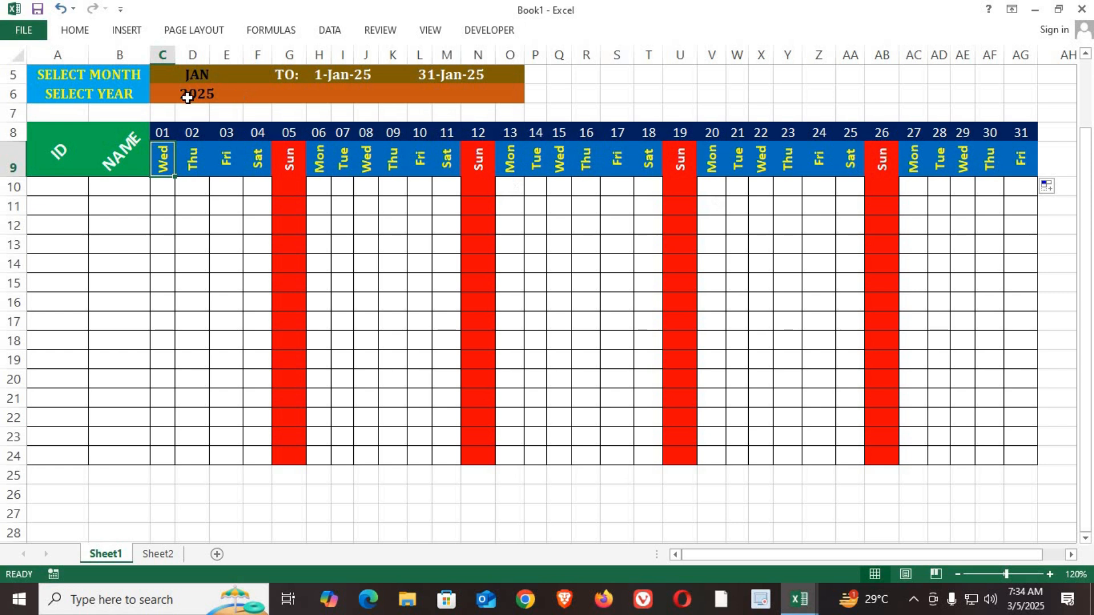
Step: Set the attendance sheet's month to MAR
{"action": "scroll", "coordinate": [205, 180], "scroll_direction": "up", "scroll_amount": 2}
{"action": "left_click", "coordinate": [204, 158]}
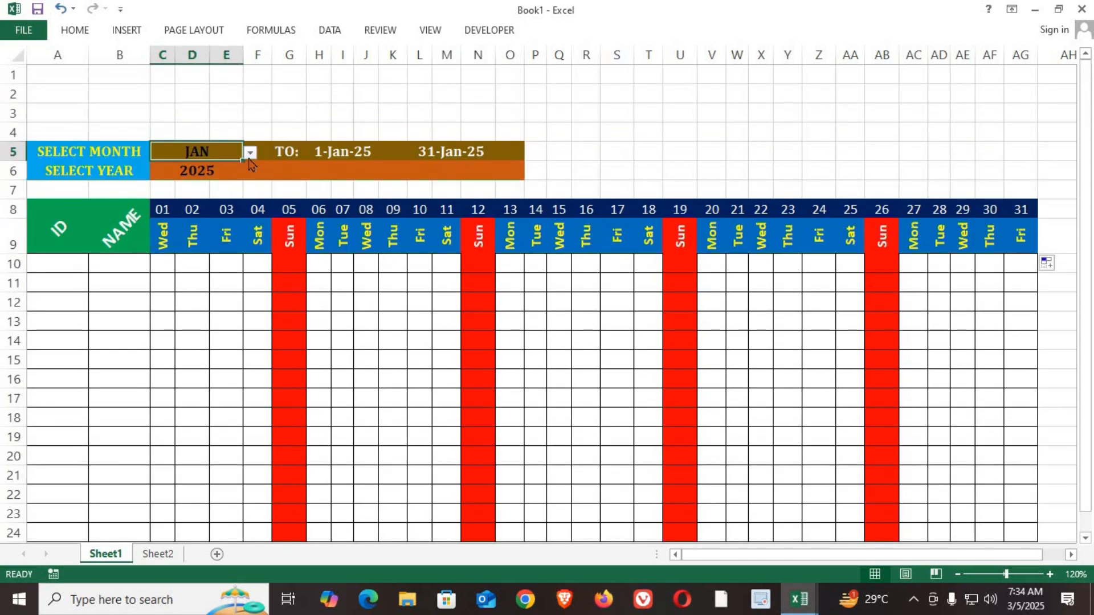
{"action": "left_click", "coordinate": [251, 153]}
{"action": "left_click", "coordinate": [188, 197]}
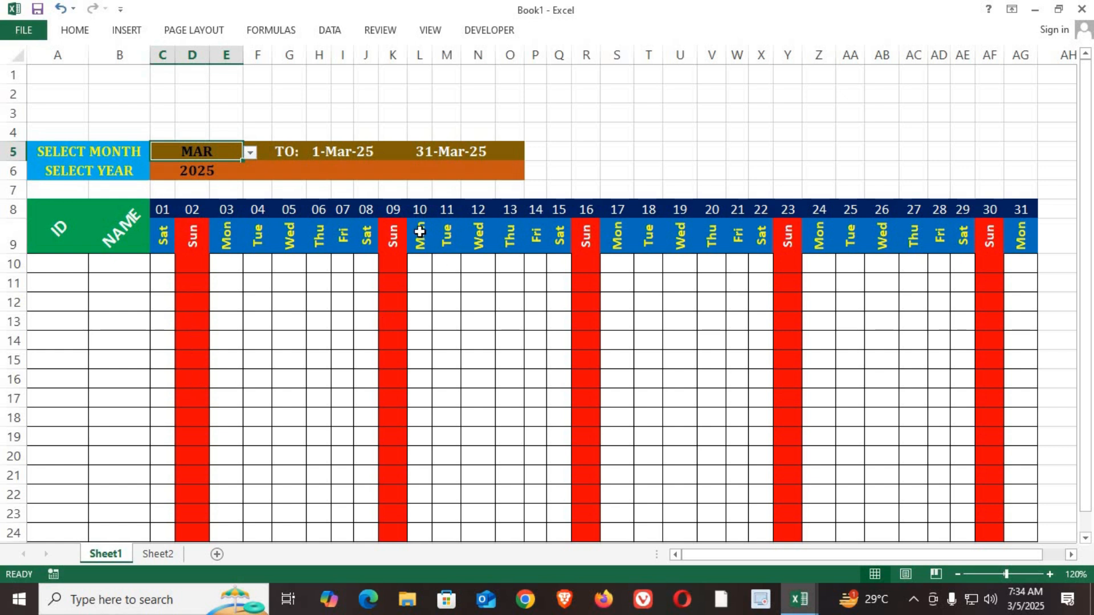
{"action": "left_click_drag", "start_coordinate": [192, 264], "coordinate": [196, 436]}
{"action": "left_click_drag", "start_coordinate": [191, 235], "coordinate": [192, 360]}
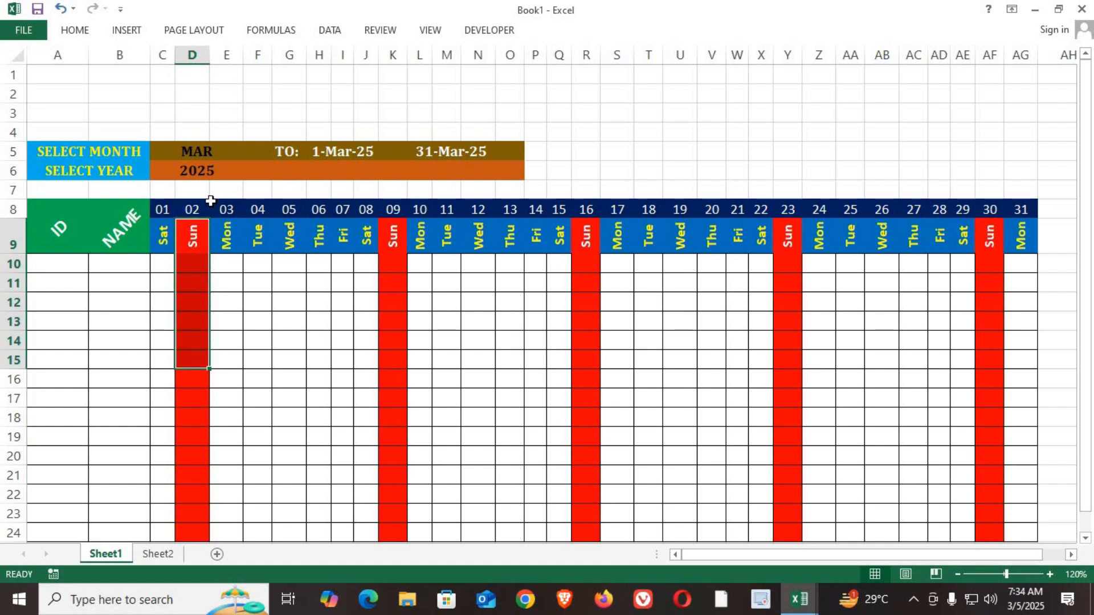
{"action": "left_click", "coordinate": [73, 31]}
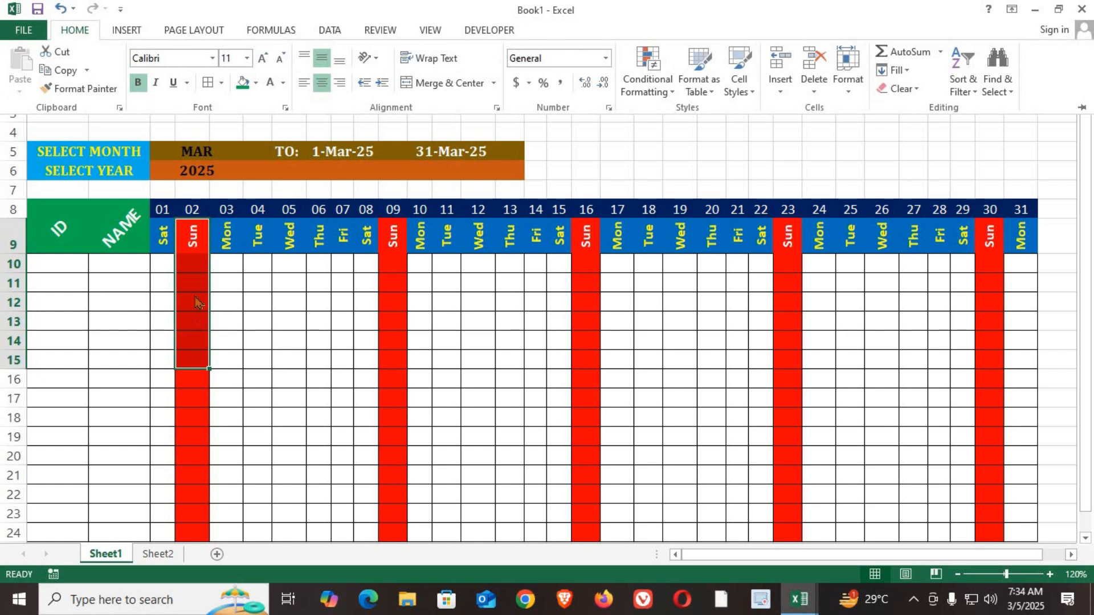
{"action": "left_click", "coordinate": [197, 280]}
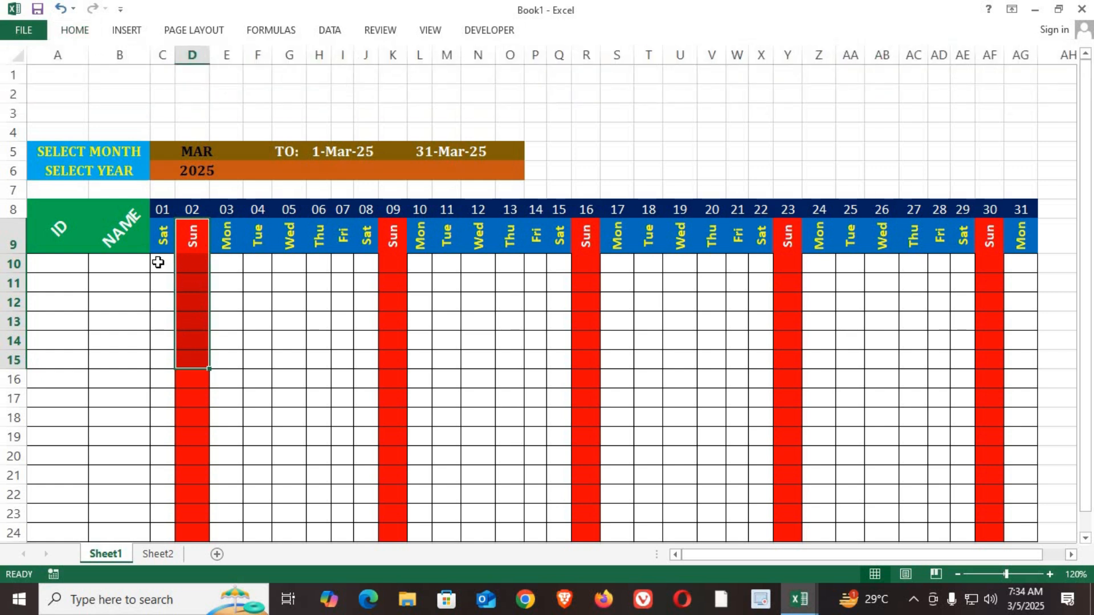
Step: Set up custom data validation on cell C10 with the formula =C9<>"SUN"
{"action": "left_click", "coordinate": [157, 264]}
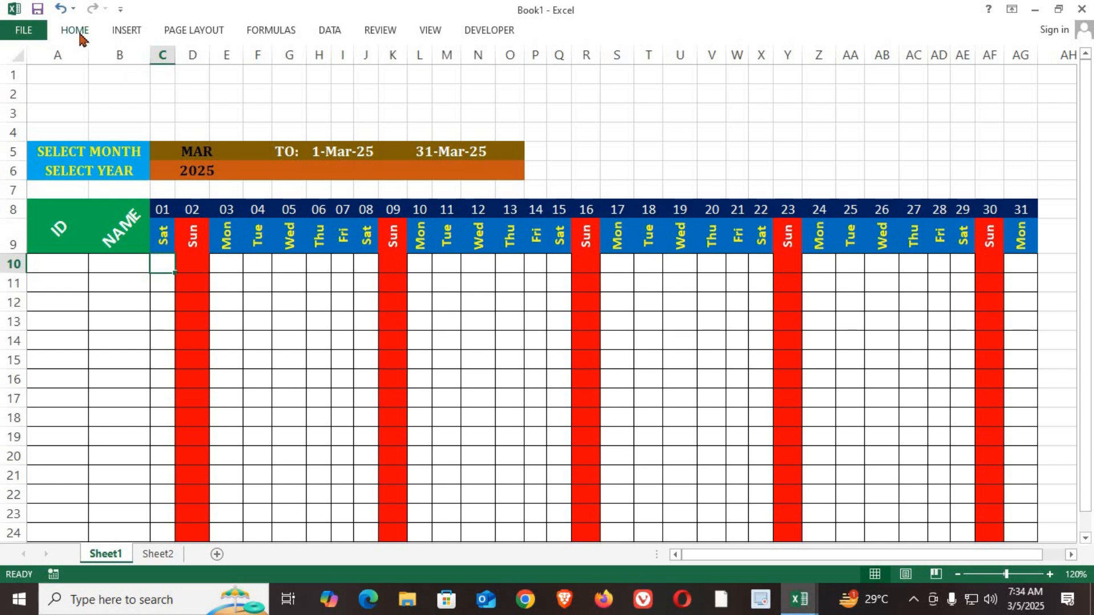
{"action": "left_click", "coordinate": [328, 31]}
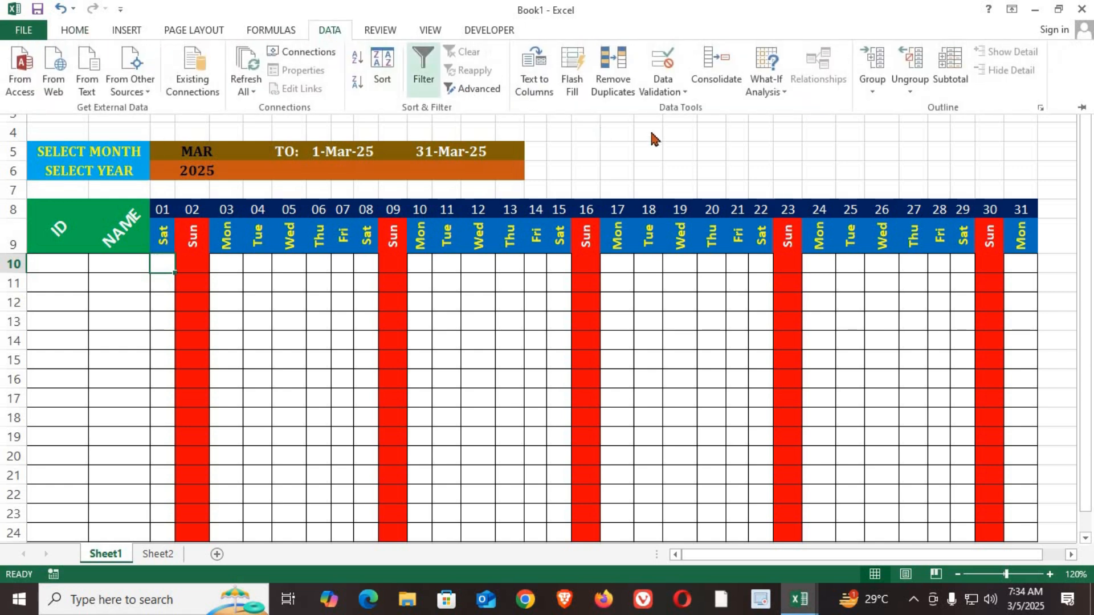
{"action": "left_click", "coordinate": [680, 94]}
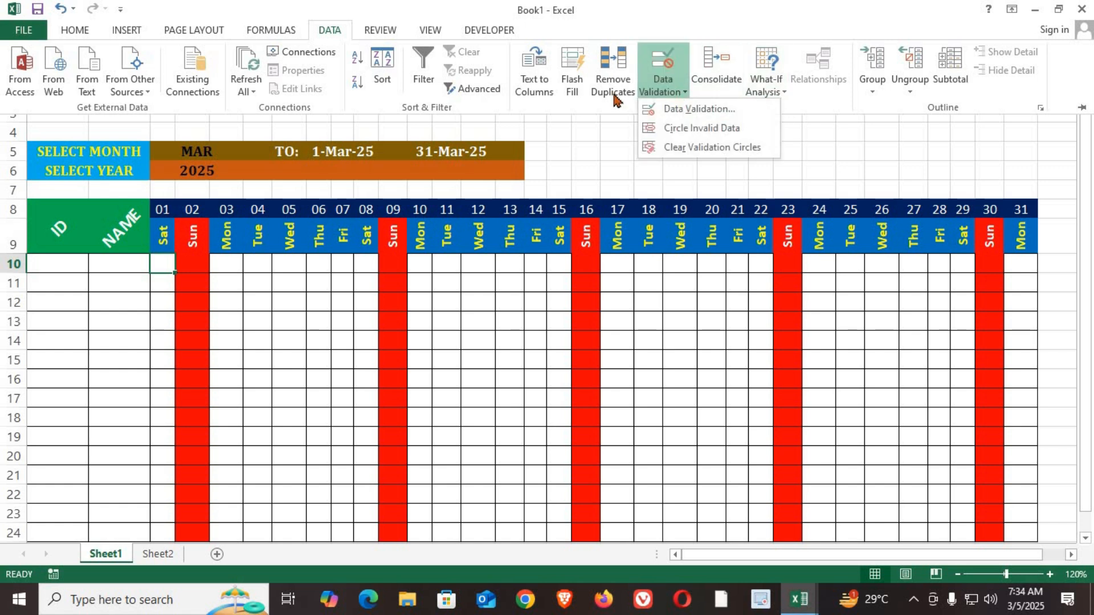
{"action": "left_click", "coordinate": [678, 110]}
{"action": "left_click", "coordinate": [650, 263]}
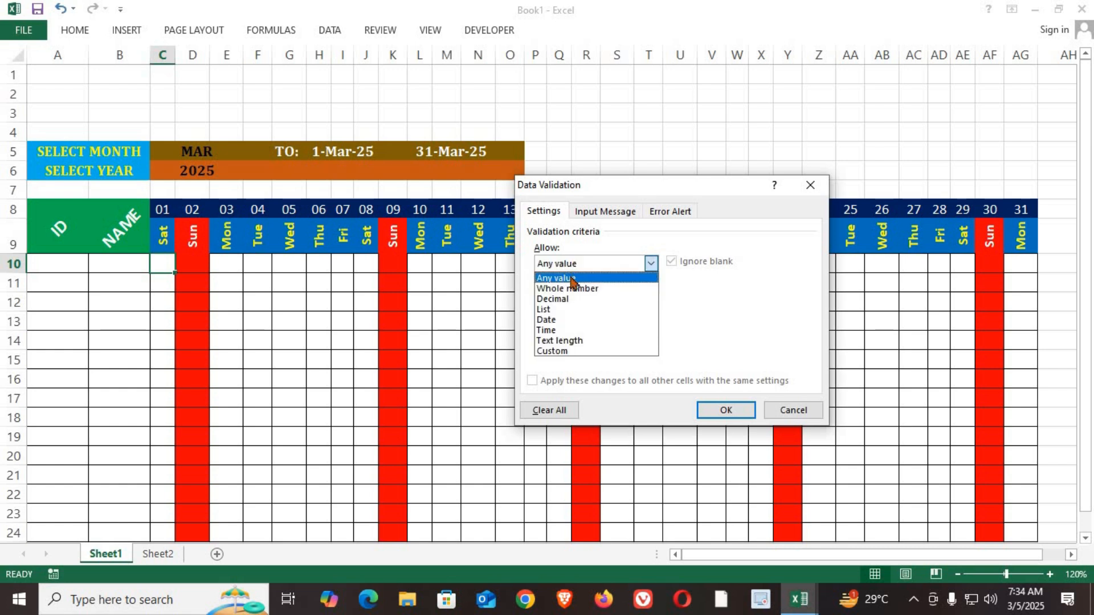
{"action": "left_click", "coordinate": [560, 351]}
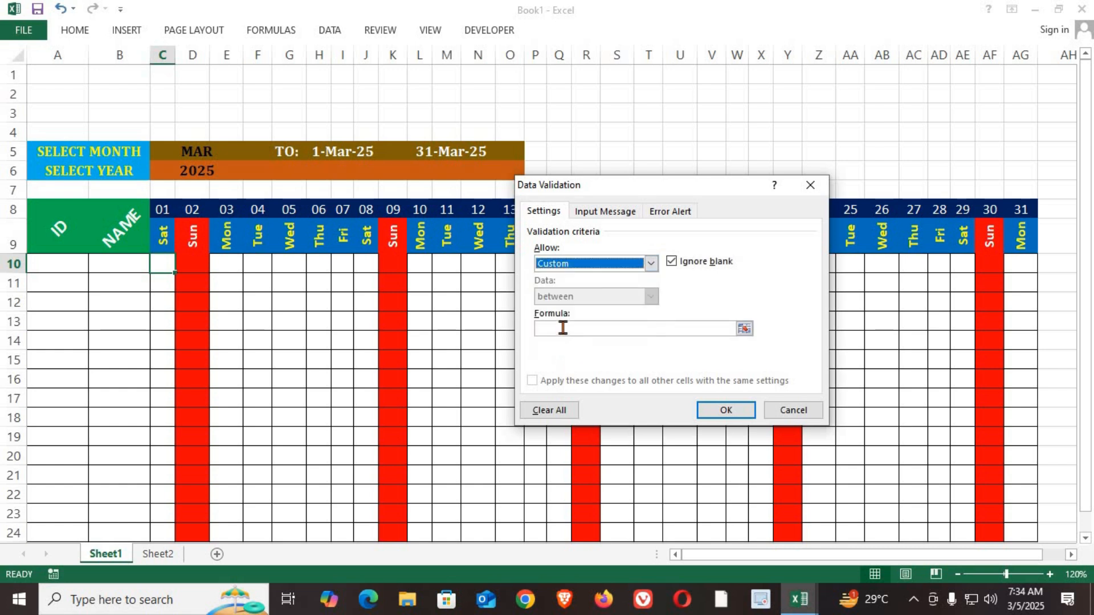
{"action": "left_click", "coordinate": [555, 330]}
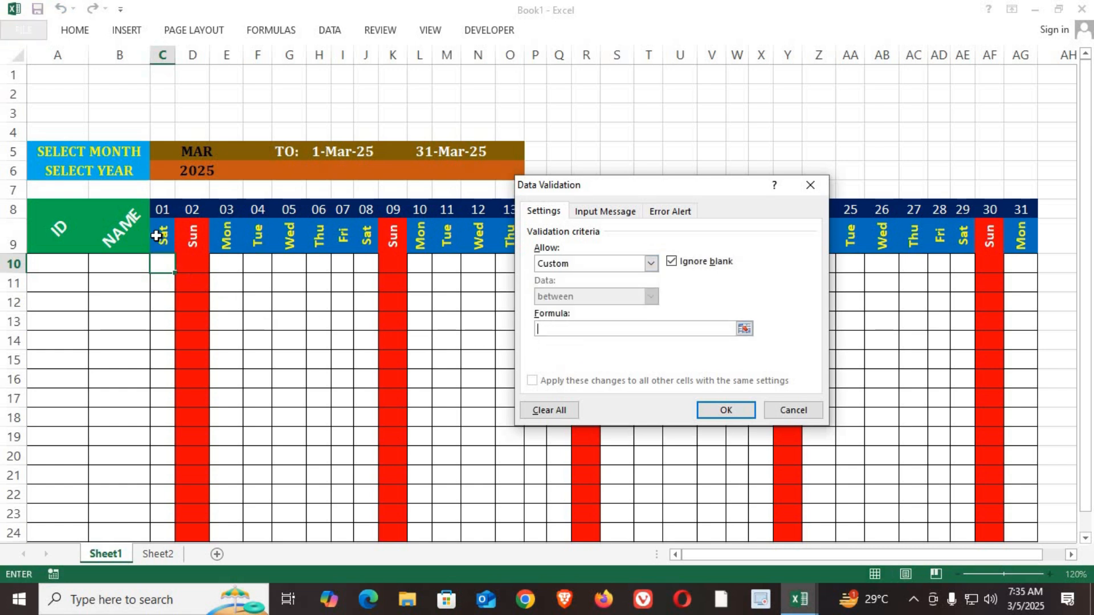
{"action": "type", "text": "="}
{"action": "left_click", "coordinate": [165, 235]}
Step: Define the validation's error alert with the title SUNDAY and the message DO NOT ENTER
{"action": "left_click", "coordinate": [672, 213]}
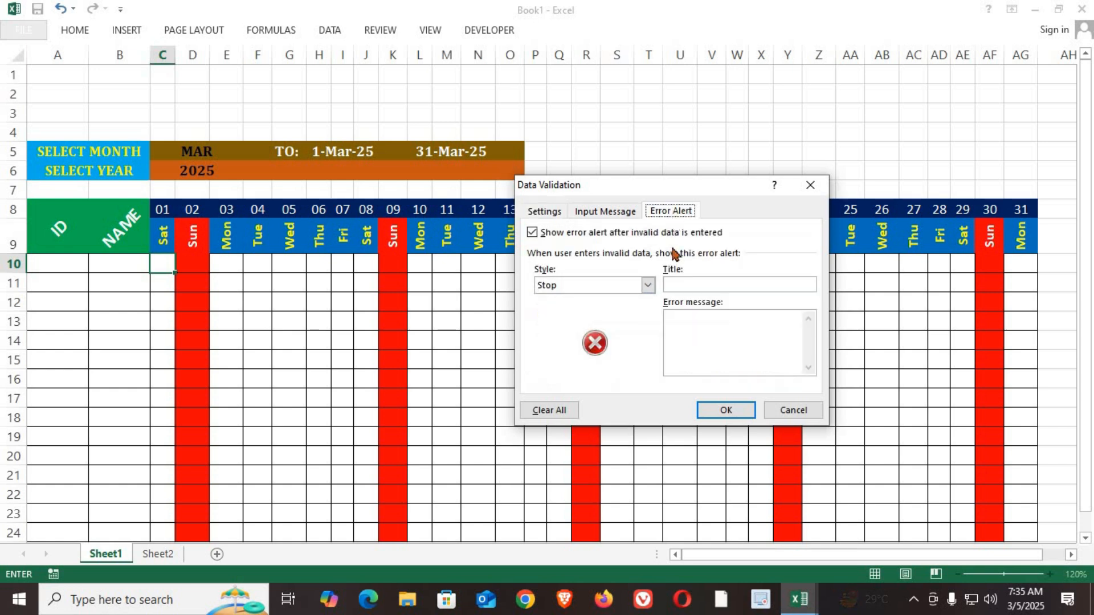
{"action": "left_click", "coordinate": [675, 283]}
{"action": "type", "text": "SUNDAY"}
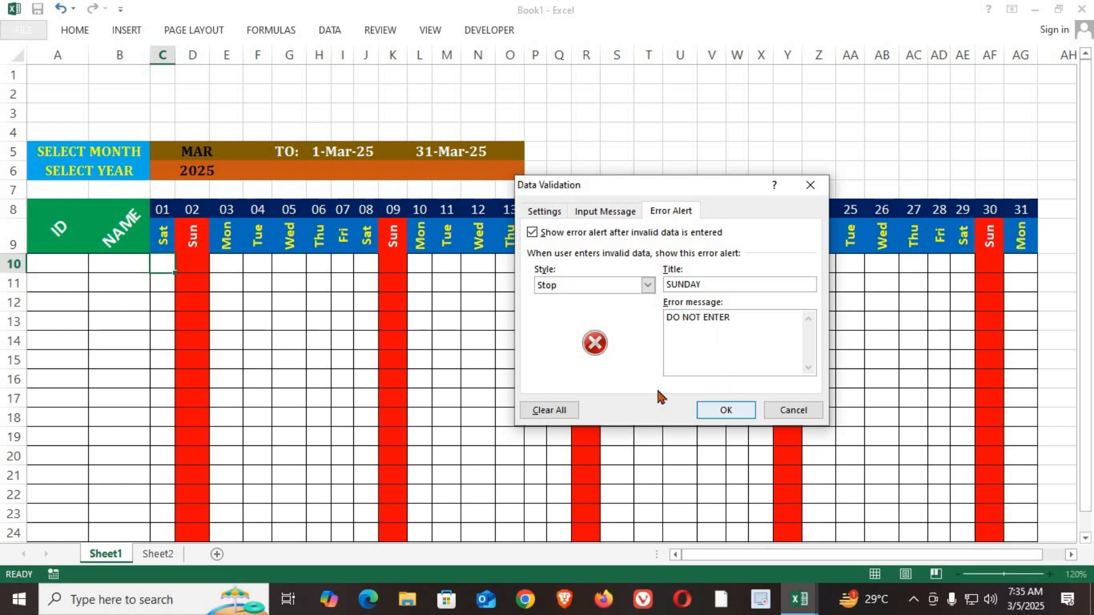
Step: Change the validation formula to =C$9<>"SUN", and copy cell C10 across the attendance grid to AG24
{"action": "left_click", "coordinate": [543, 212]}
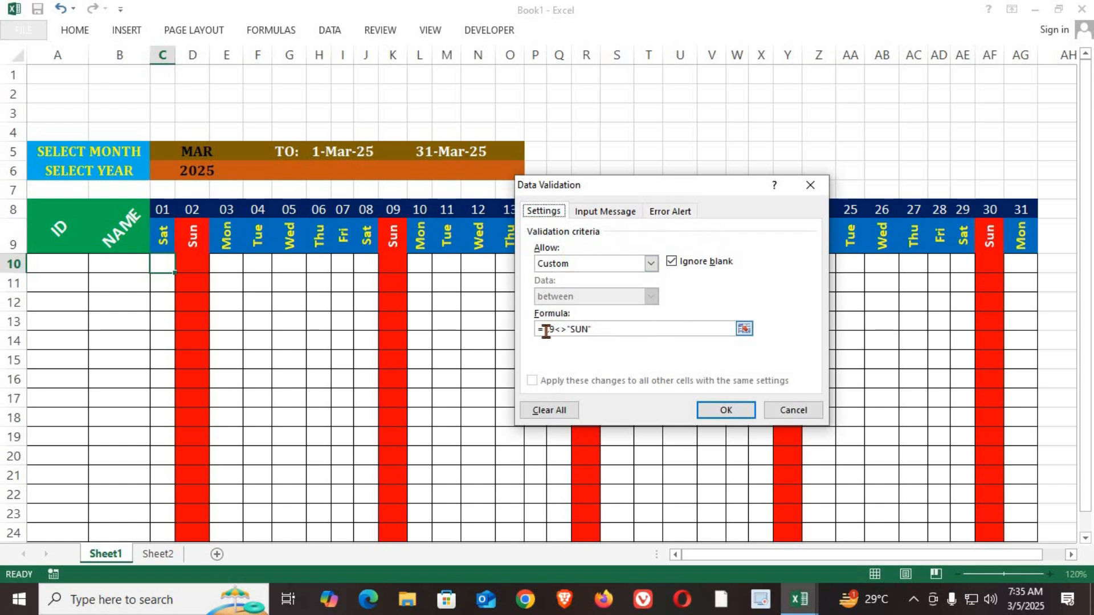
{"action": "left_click", "coordinate": [550, 329]}
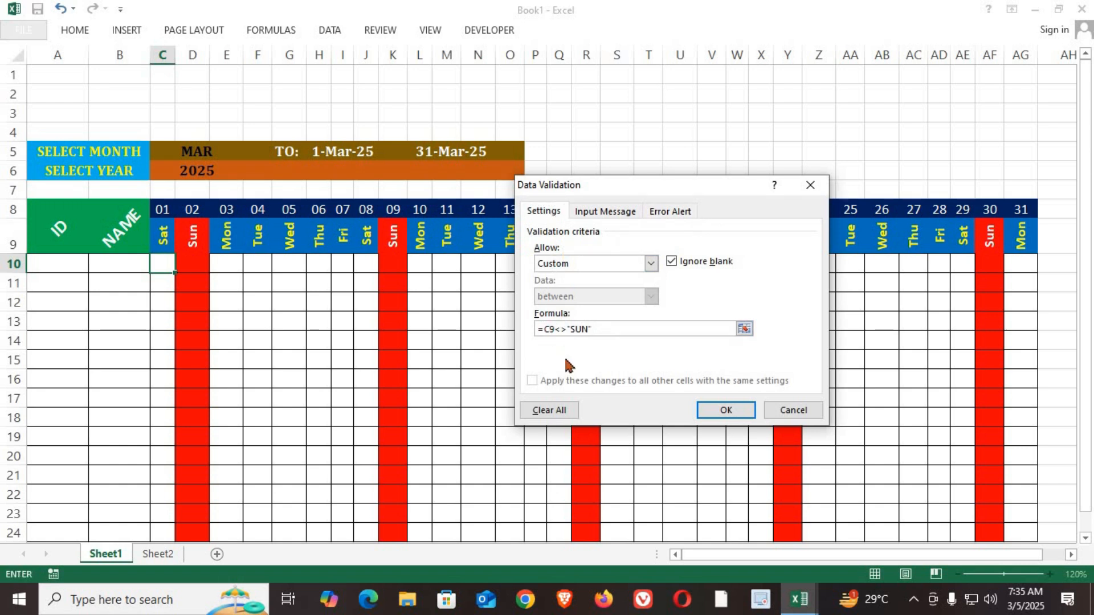
{"action": "type", "text": "$"}
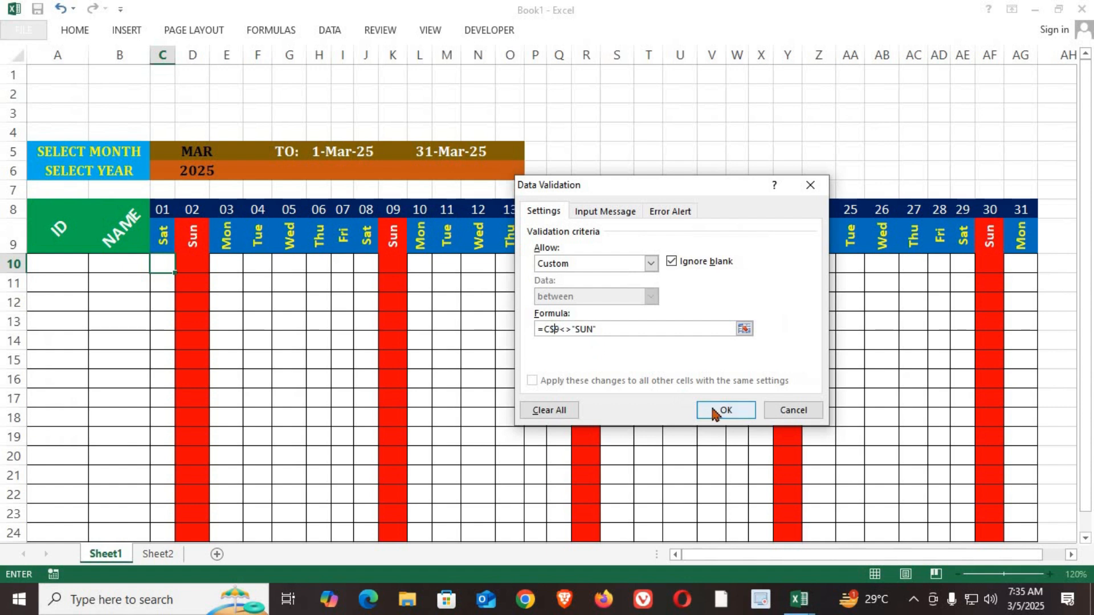
{"action": "left_click", "coordinate": [713, 414]}
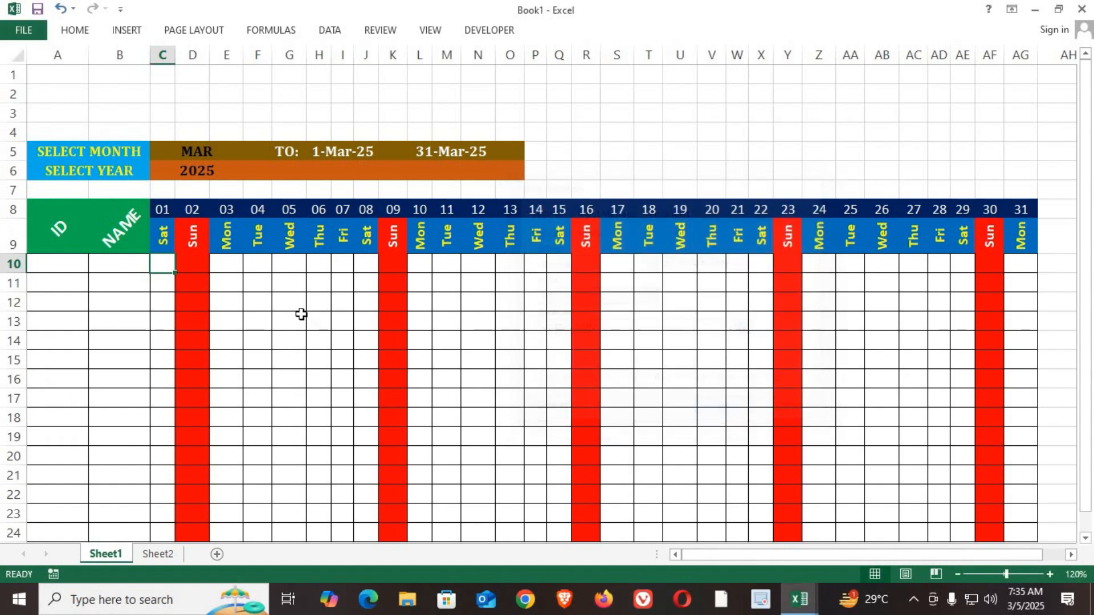
{"action": "left_click_drag", "start_coordinate": [174, 273], "coordinate": [918, 518]}
Step: Test the validation by entering DGDG in Sunday cell D10, and cancel the entry
{"action": "key", "text": "Right"}
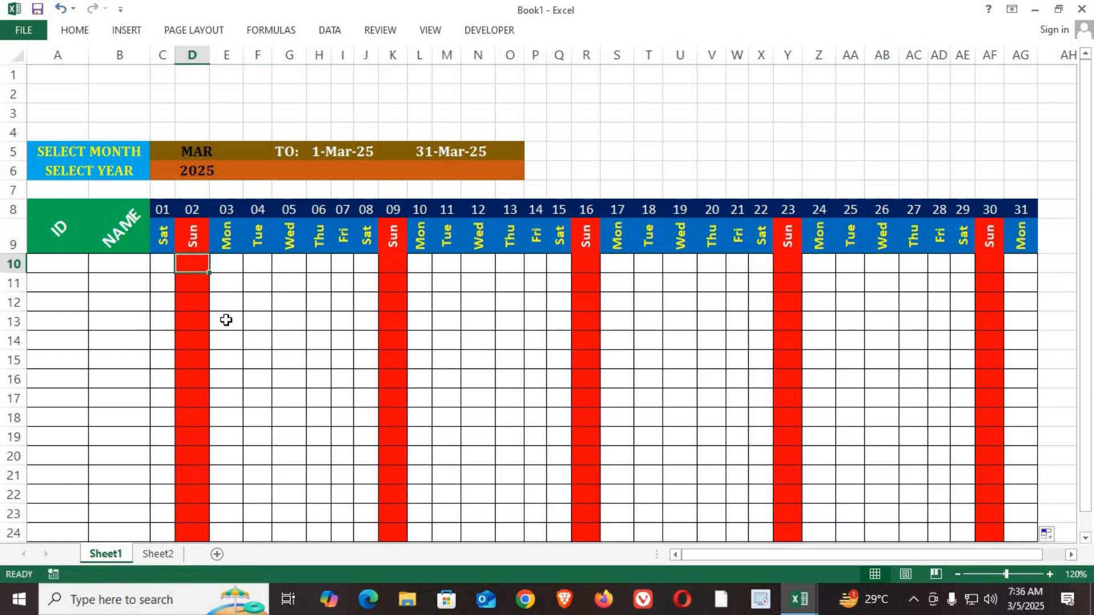
{"action": "type", "text": "DGDG"}
{"action": "key", "text": "Return"}
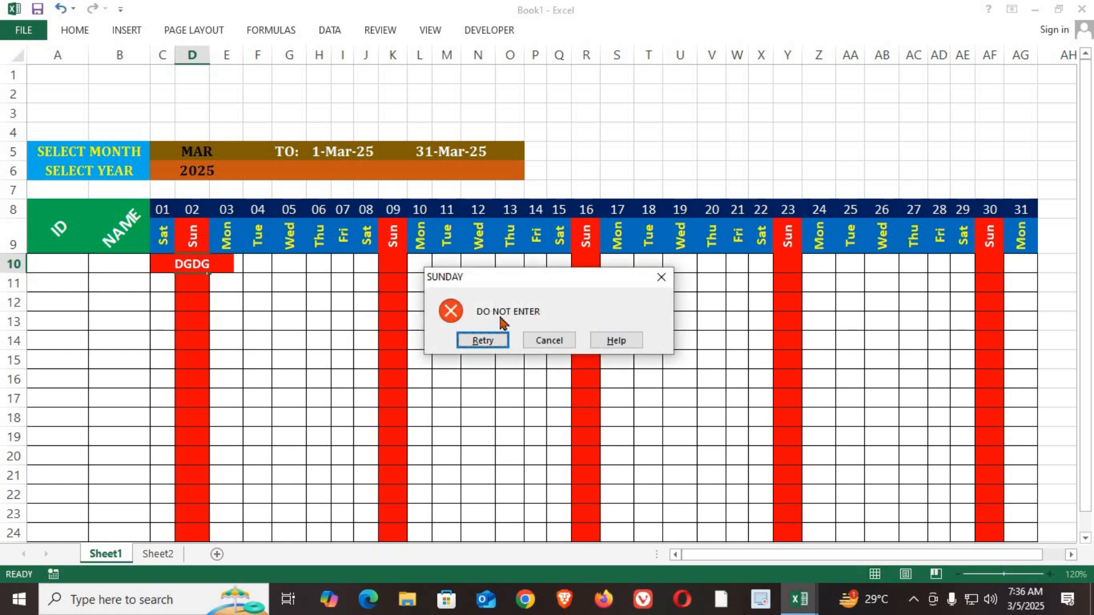
{"action": "left_click", "coordinate": [544, 342]}
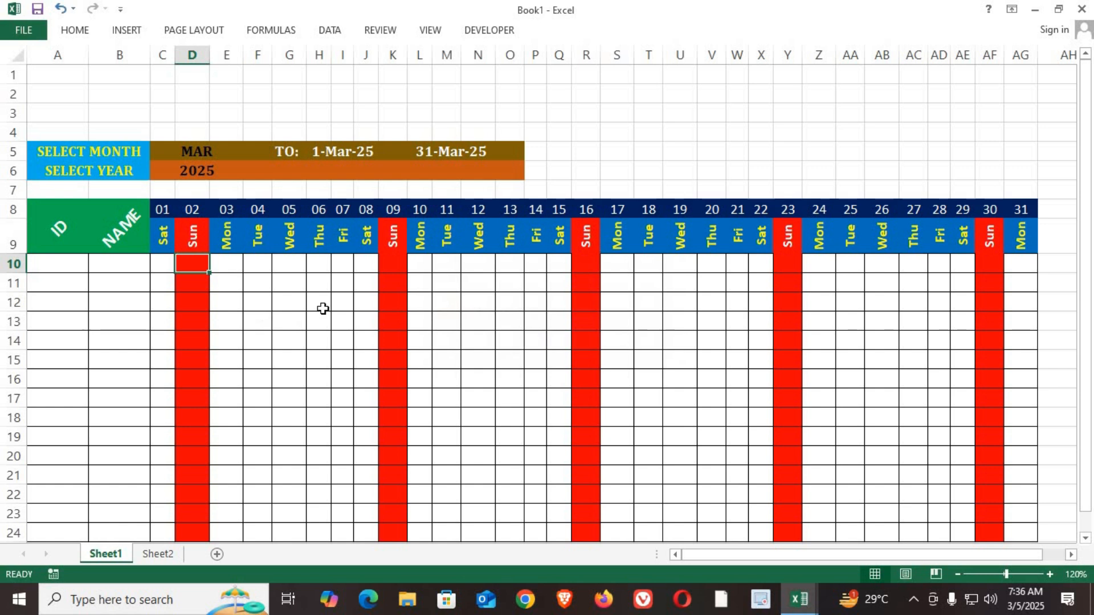
Step: Enter the test values H, DF, FD and D in the weekday cells G10 to J10
{"action": "left_click", "coordinate": [285, 269]}
{"action": "type", "text": "H"}
{"action": "key", "text": "Tab"}
{"action": "type", "text": "DF"}
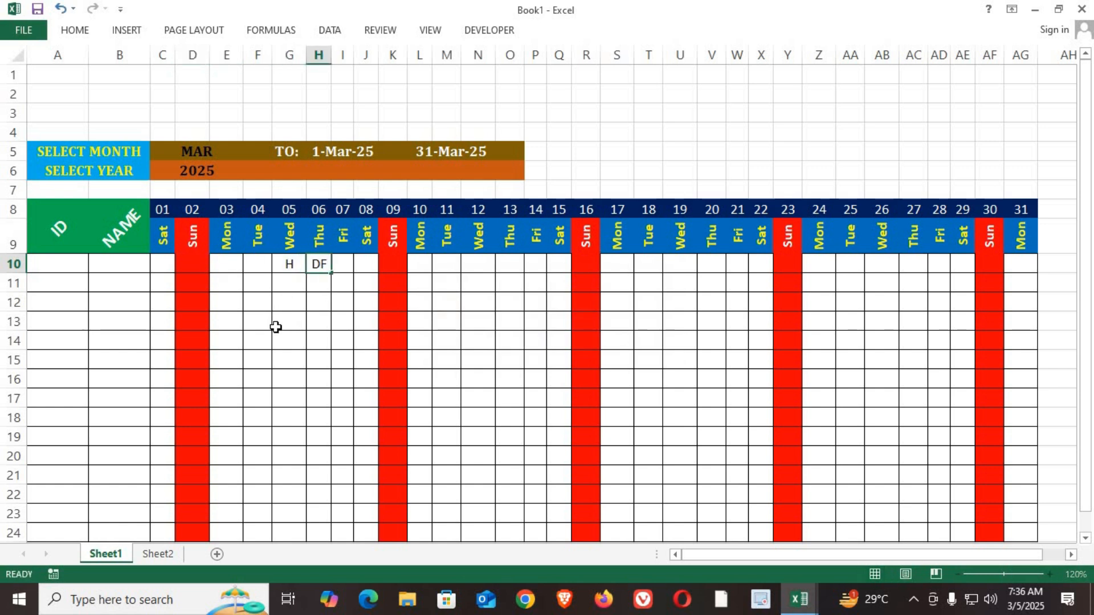
{"action": "key", "text": "Tab"}
{"action": "type", "text": "FD"}
{"action": "key", "text": "Tab"}
{"action": "type", "text": "D"}
Step: Try entering 55 in Sunday cell K10, cancel it, and clear the test entries from row 10
{"action": "key", "text": "Tab"}
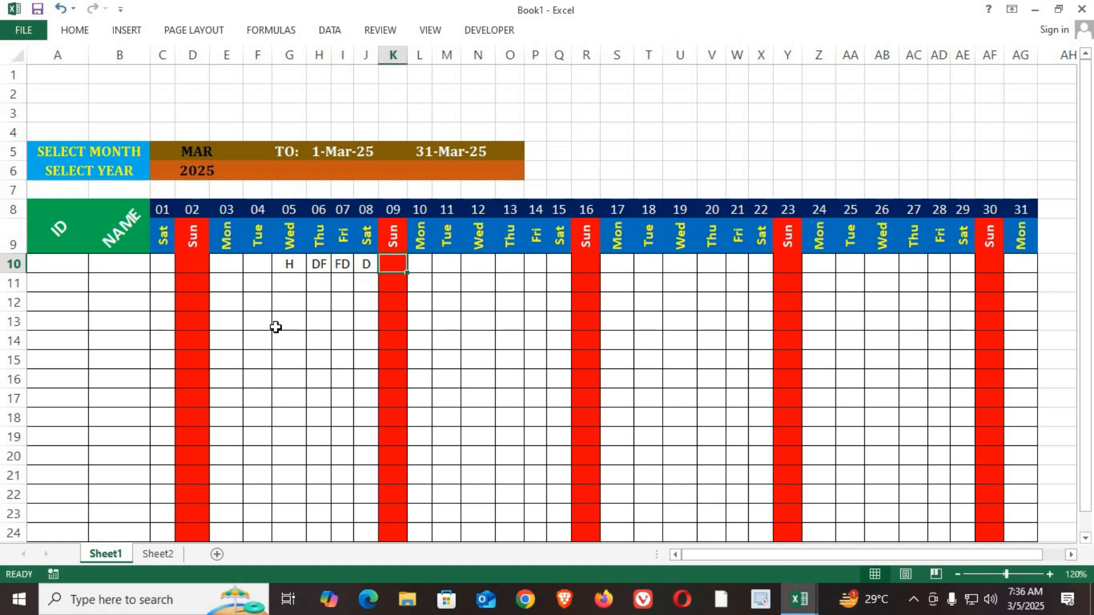
{"action": "type", "text": "55"}
{"action": "key", "text": "Tab"}
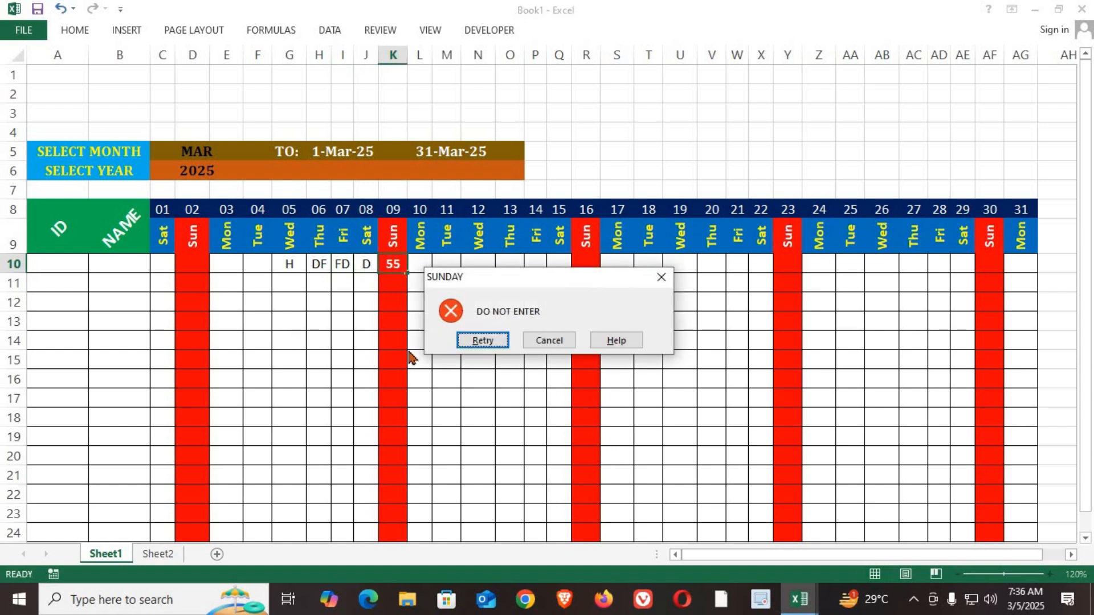
{"action": "left_click", "coordinate": [547, 345]}
{"action": "left_click_drag", "start_coordinate": [253, 264], "coordinate": [359, 269]}
{"action": "key", "text": "Delete"}
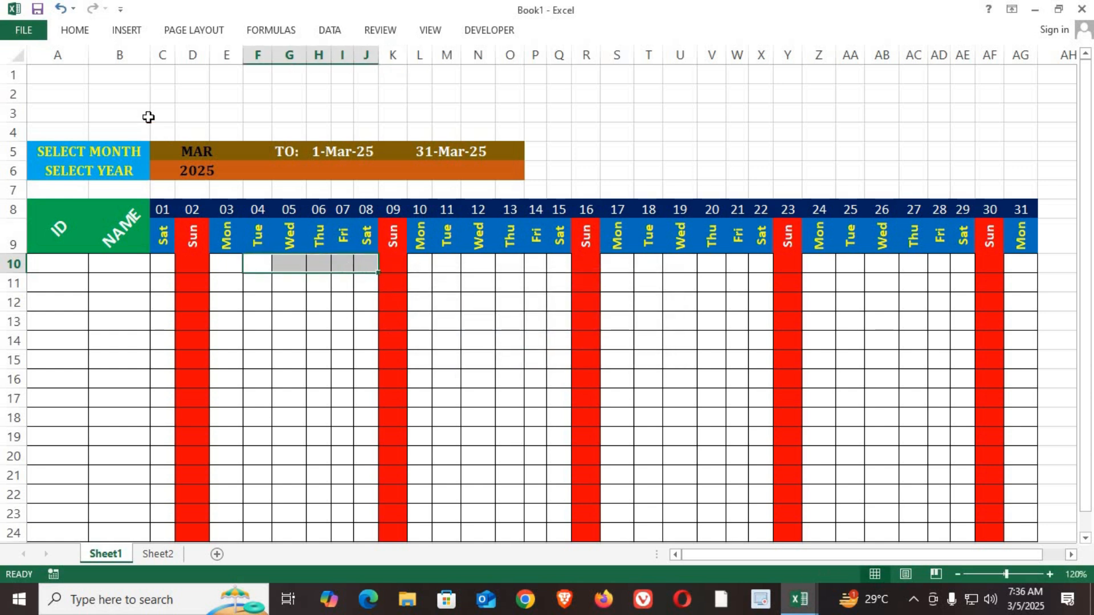
Step: Fill the range A1:AG4 with standard blue as a title banner
{"action": "left_click_drag", "start_coordinate": [59, 74], "coordinate": [292, 134]}
{"action": "left_click_drag", "start_coordinate": [737, 135], "coordinate": [1023, 137]}
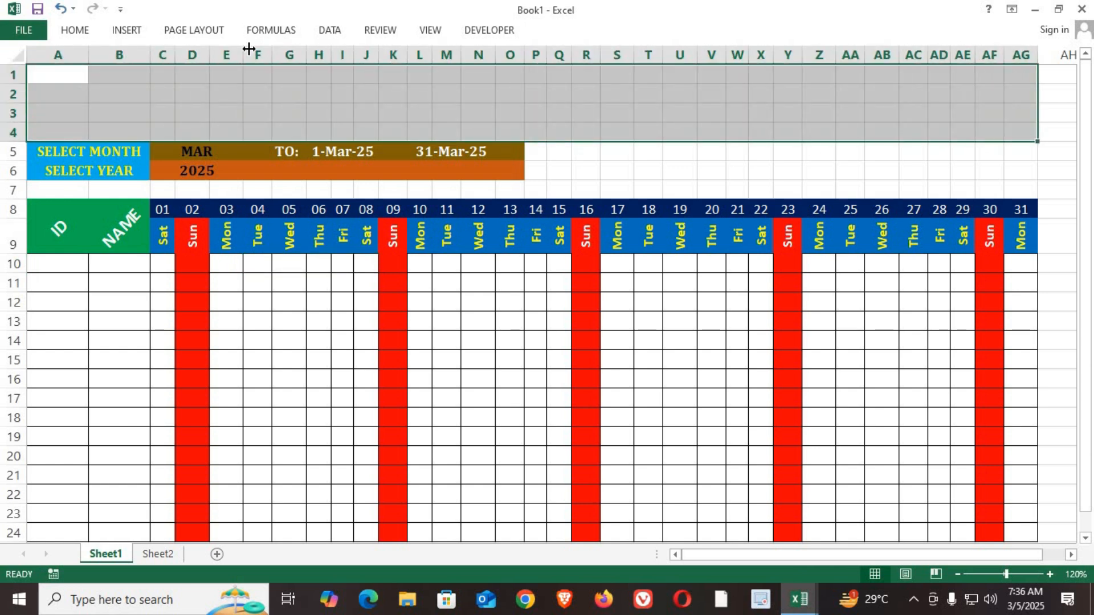
{"action": "left_click", "coordinate": [85, 30]}
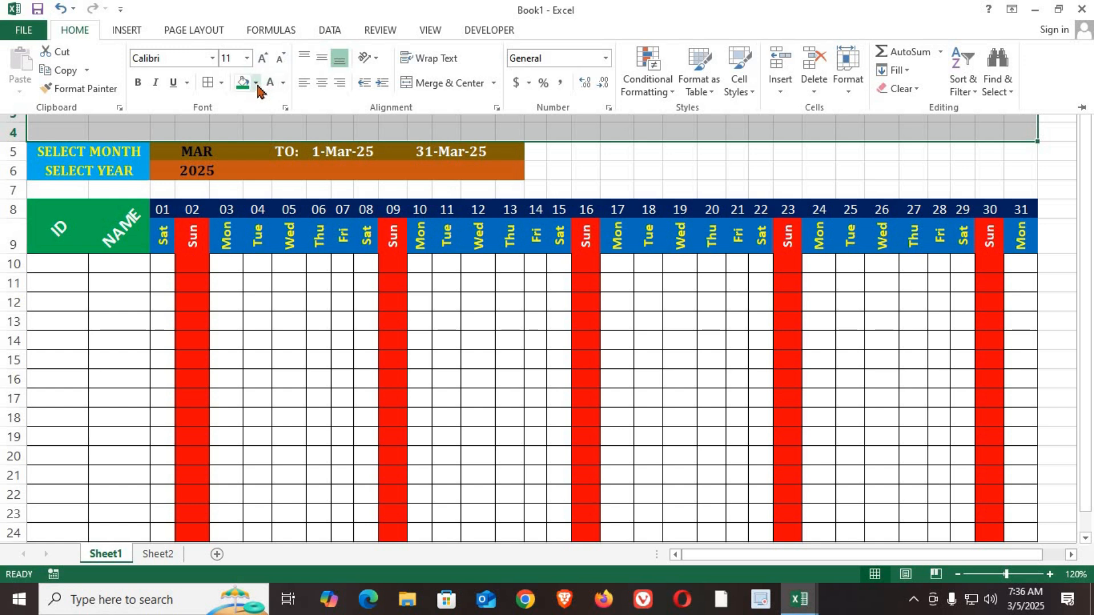
{"action": "left_click", "coordinate": [255, 82]}
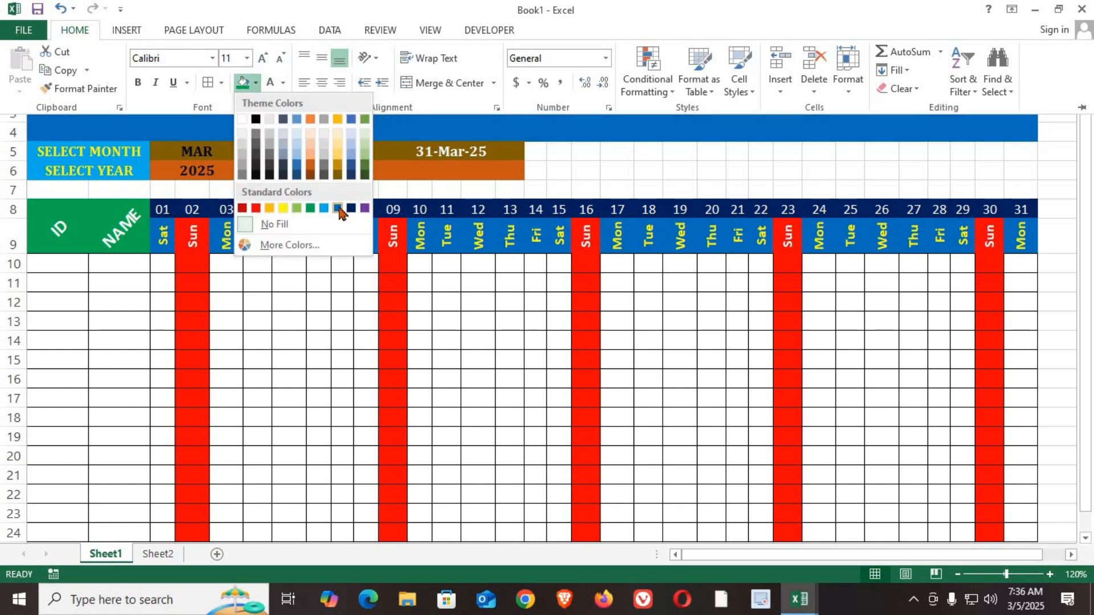
{"action": "left_click", "coordinate": [338, 209]}
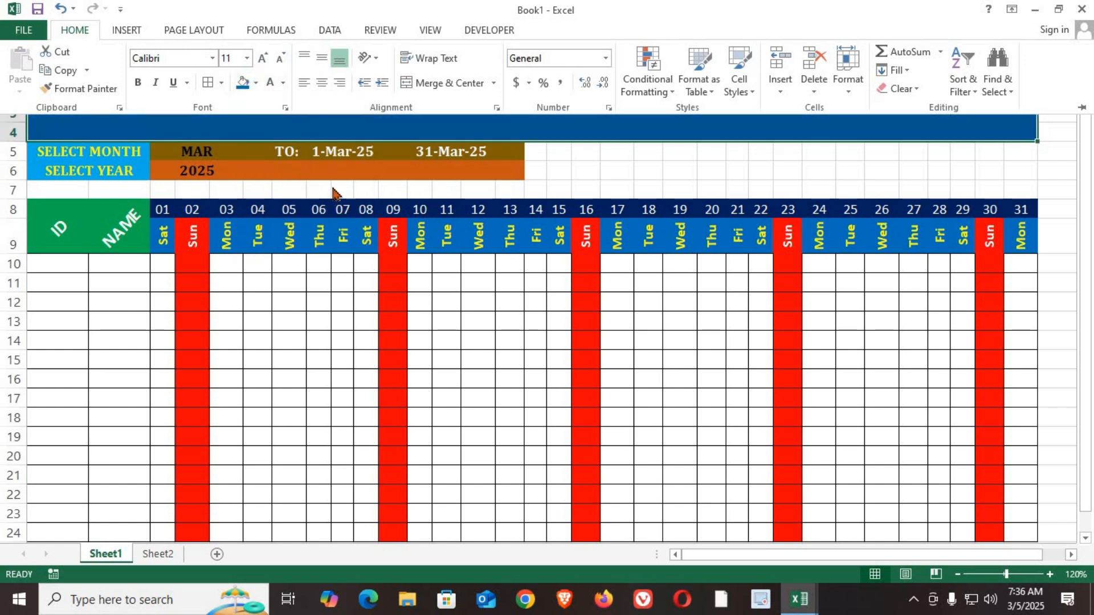
{"action": "left_click", "coordinate": [448, 364]}
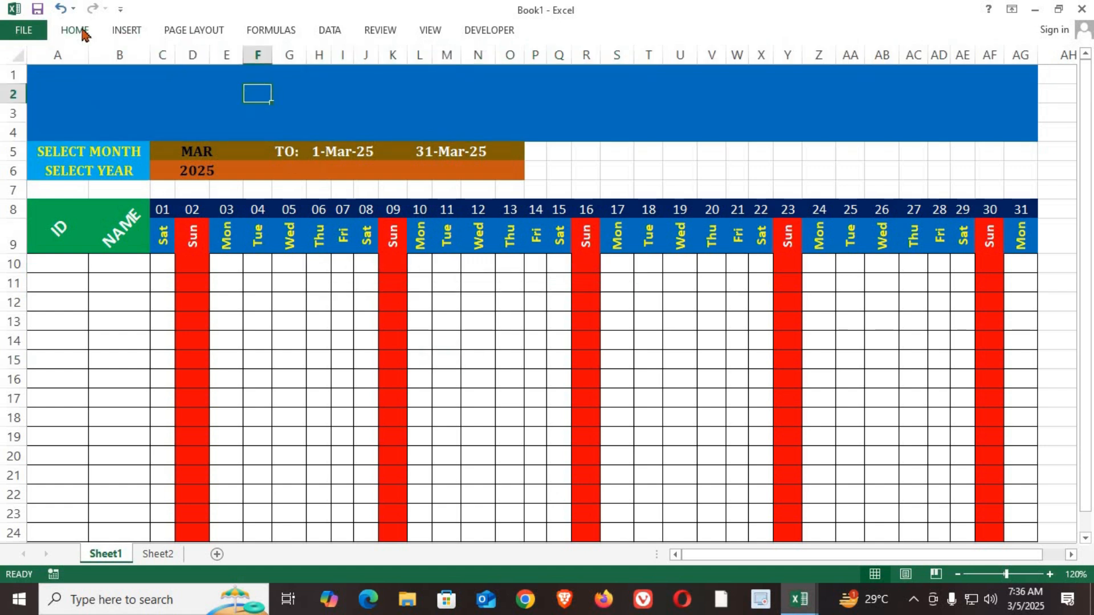
Step: Insert black WordArt reading IT-INFOTECH EDUCATION CENTER and move it onto the blue banner
{"action": "left_click", "coordinate": [84, 32]}
{"action": "left_click", "coordinate": [130, 31]}
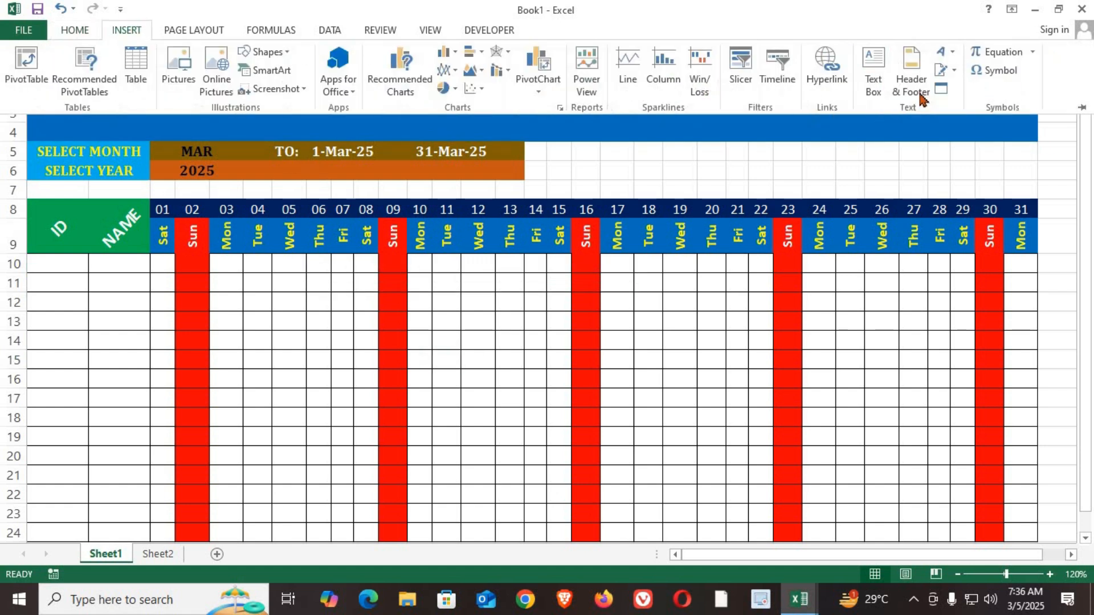
{"action": "left_click", "coordinate": [954, 56]}
{"action": "left_click", "coordinate": [876, 94]}
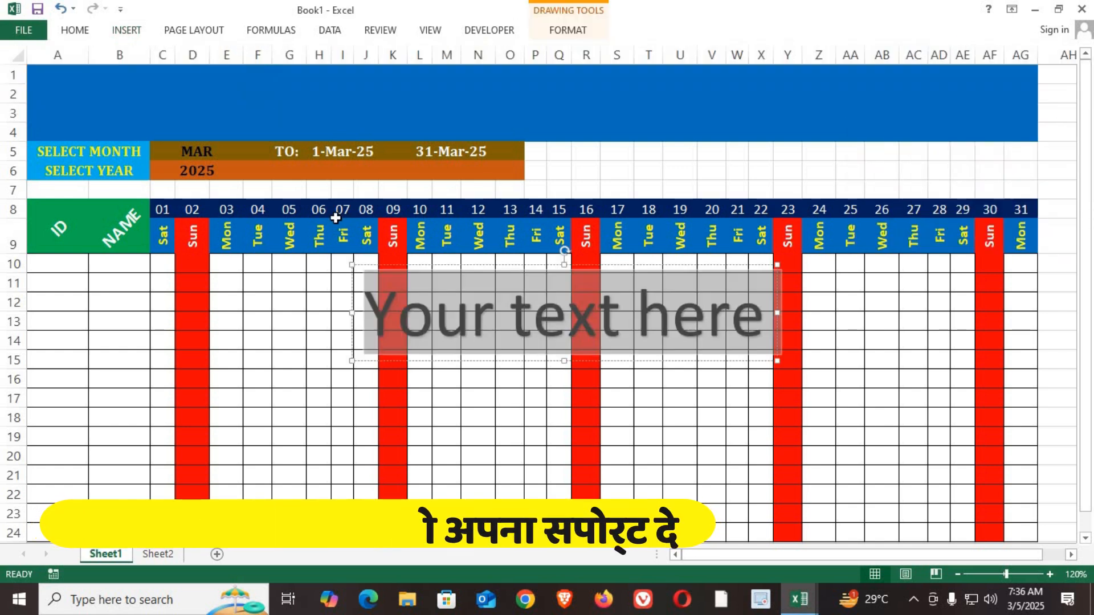
{"action": "type", "text": "it-"}
{"action": "key", "text": "BackSpace"}
{"action": "key", "text": "BackSpace"}
{"action": "key", "text": "BackSpace"}
{"action": "type", "text": "IT-I"}
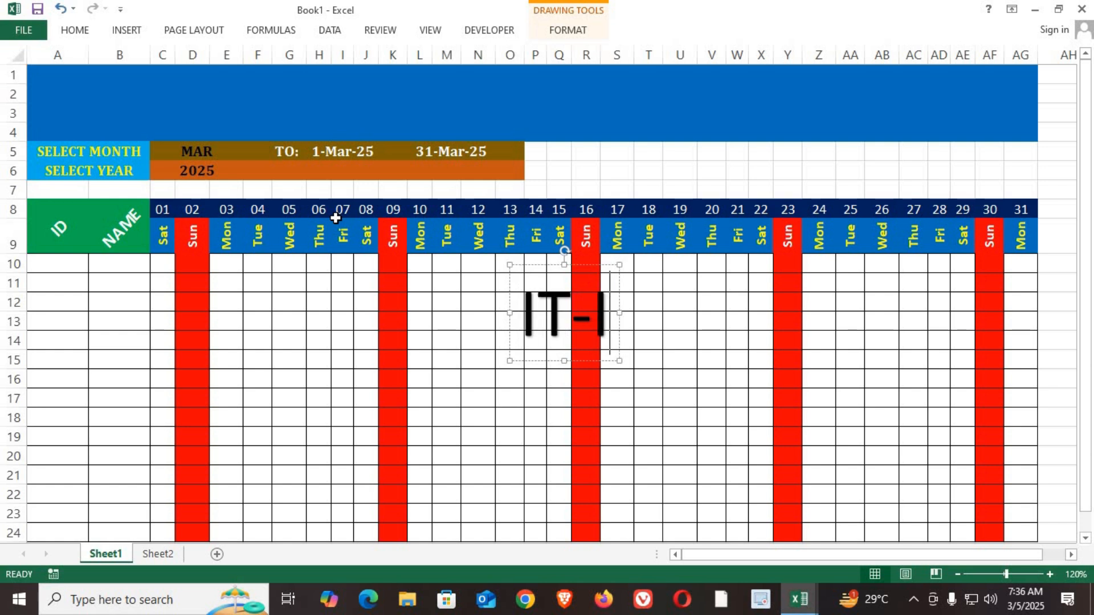
{"action": "type", "text": "NFOTECH ED"}
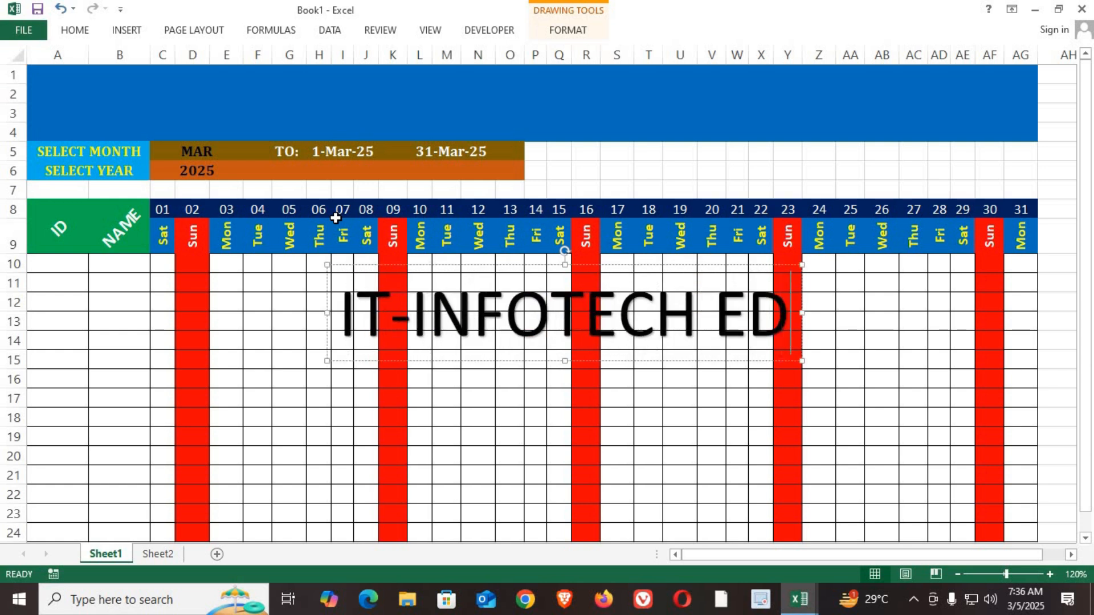
{"action": "type", "text": "UCATION"}
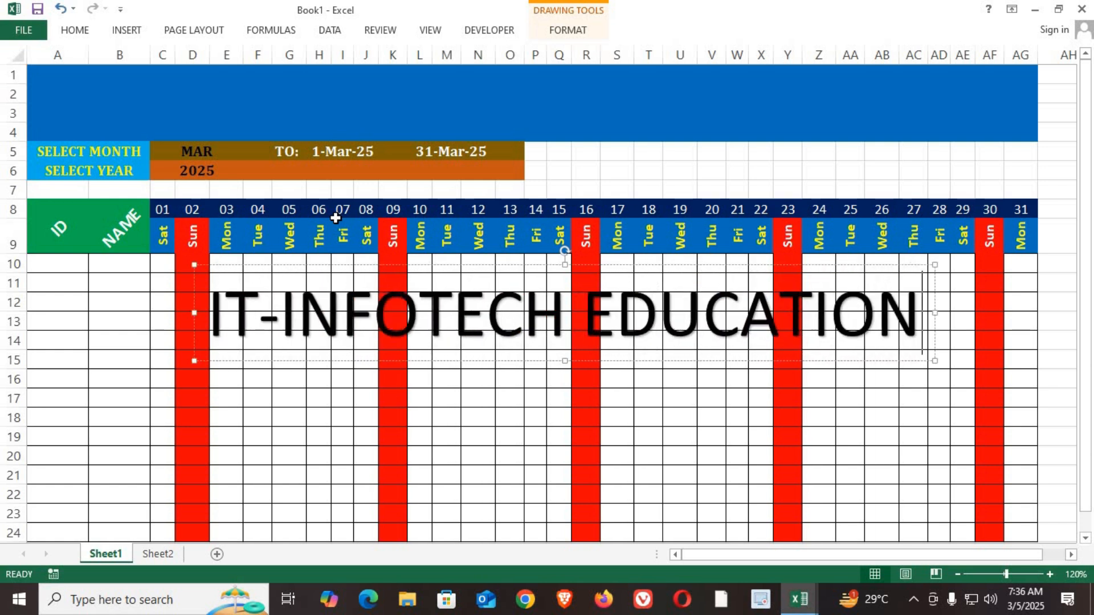
{"action": "type", "text": " CENTER"}
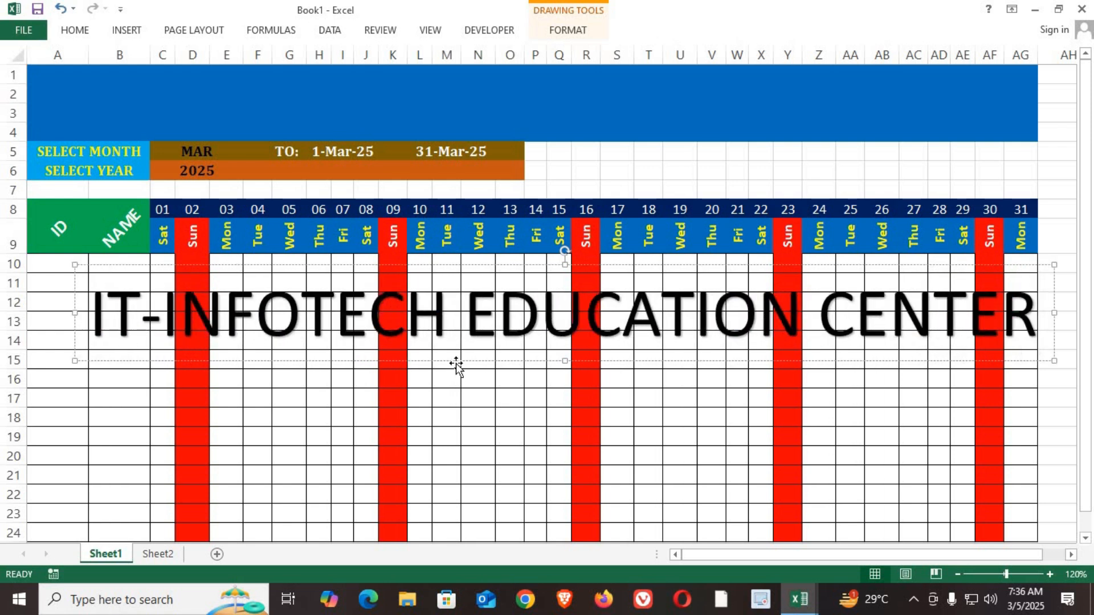
{"action": "left_click_drag", "start_coordinate": [454, 365], "coordinate": [447, 136]}
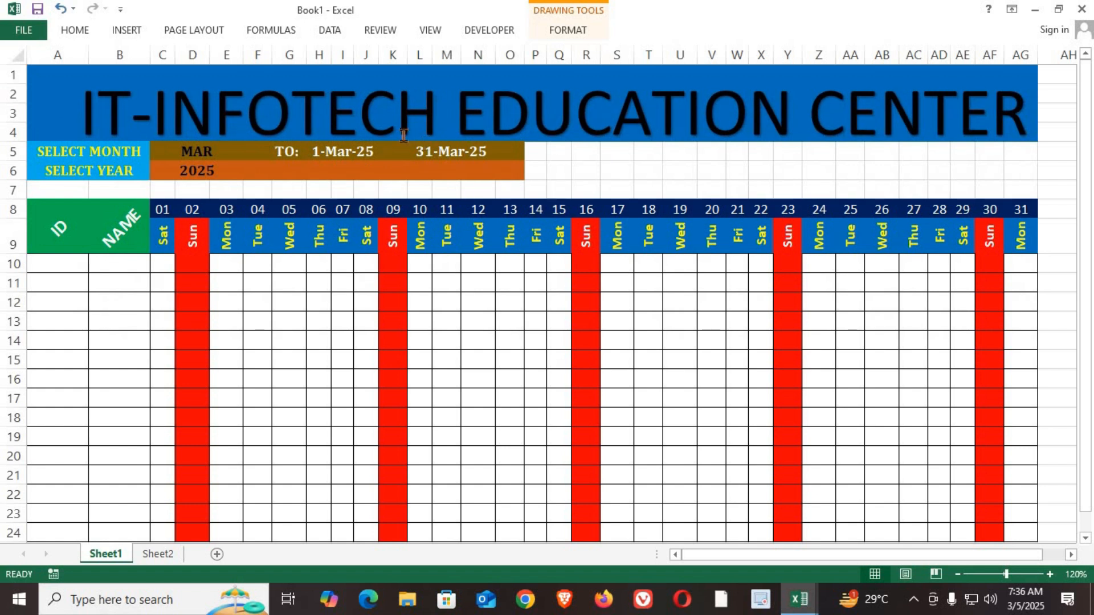
Step: Format the WordArt title in 48-point Impact with a yellow font colour
{"action": "left_click", "coordinate": [75, 30]}
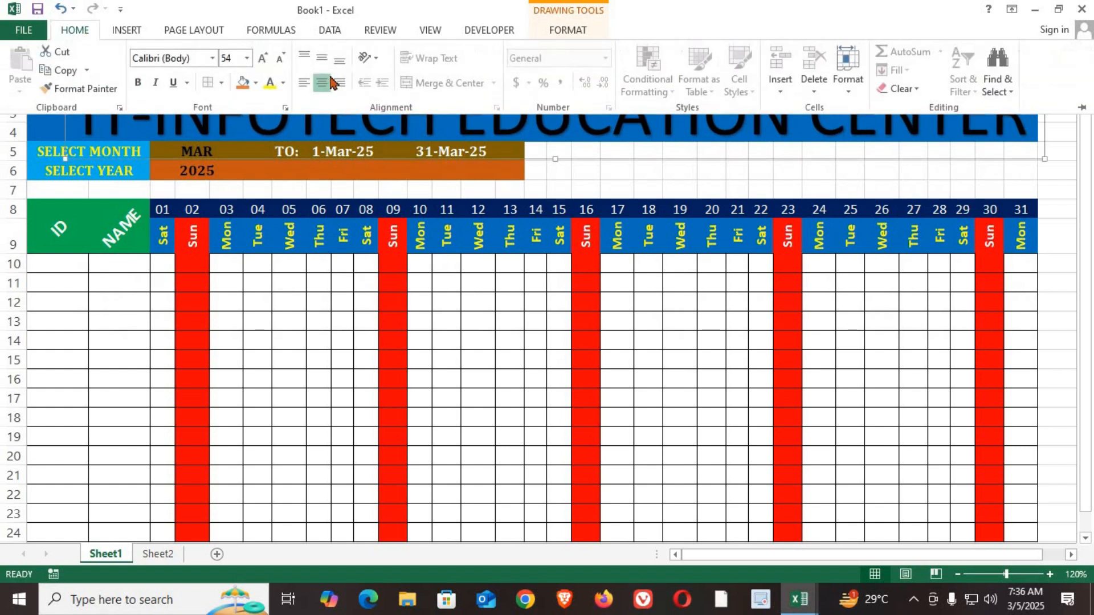
{"action": "left_click", "coordinate": [280, 60]}
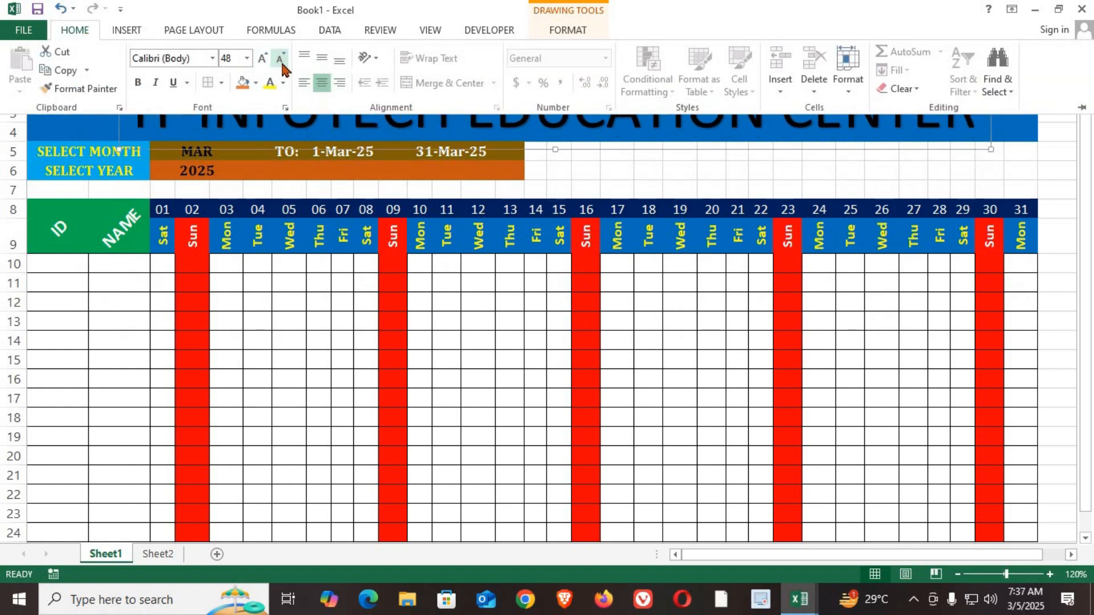
{"action": "left_click", "coordinate": [167, 63]}
{"action": "type", "text": "Impact"}
{"action": "key", "text": "Return"}
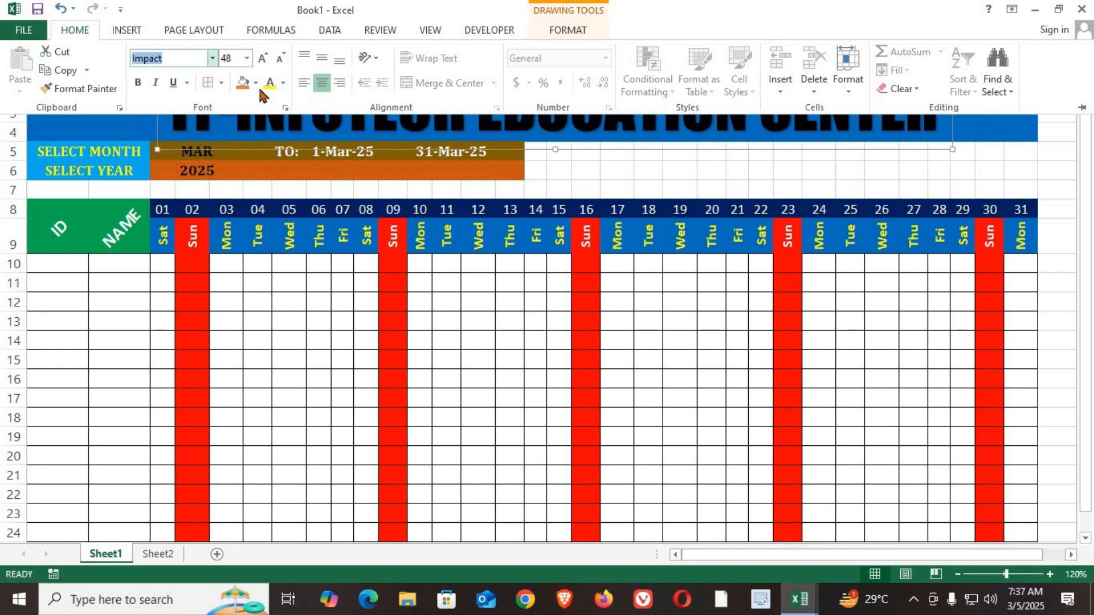
{"action": "left_click", "coordinate": [283, 82]}
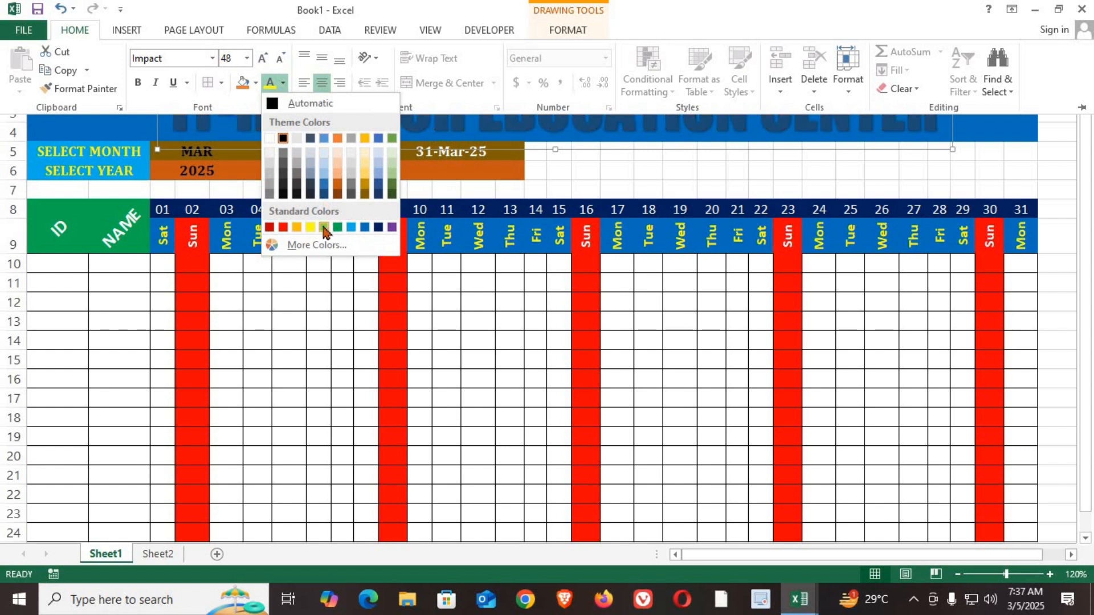
{"action": "left_click", "coordinate": [310, 226]}
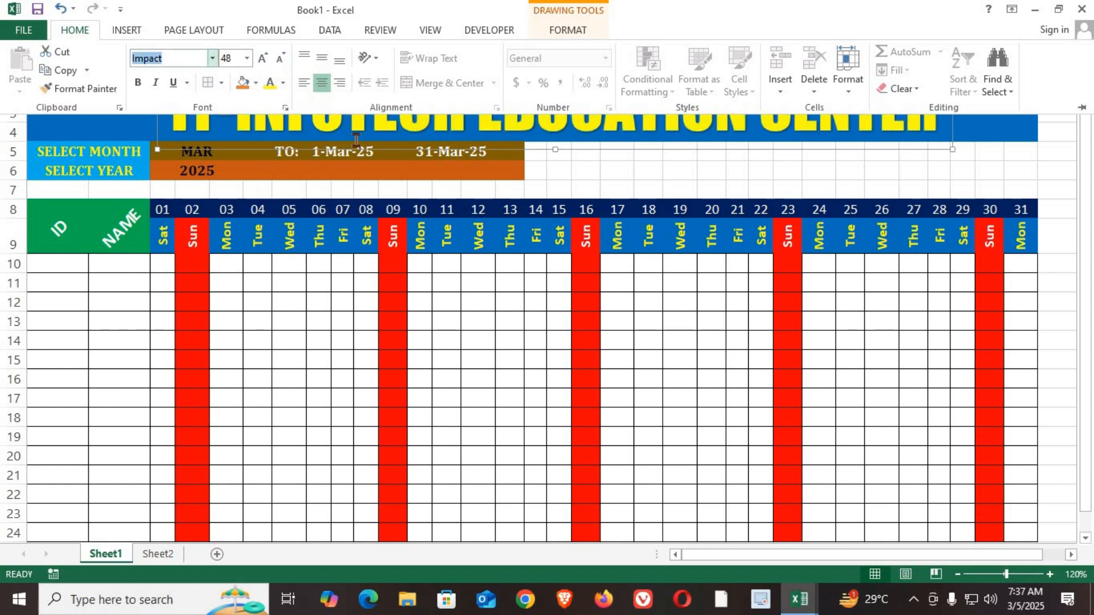
Step: Apply an outer shadow text effect to the WordArt title
{"action": "left_click", "coordinate": [568, 30]}
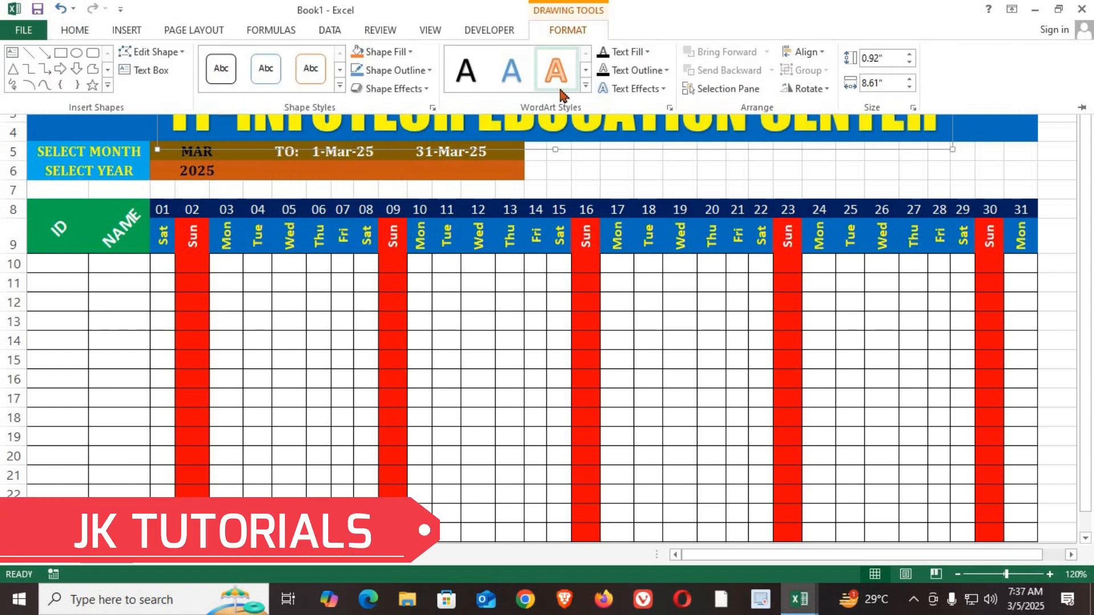
{"action": "left_click", "coordinate": [635, 89]}
{"action": "mouse_move", "coordinate": [649, 117]}
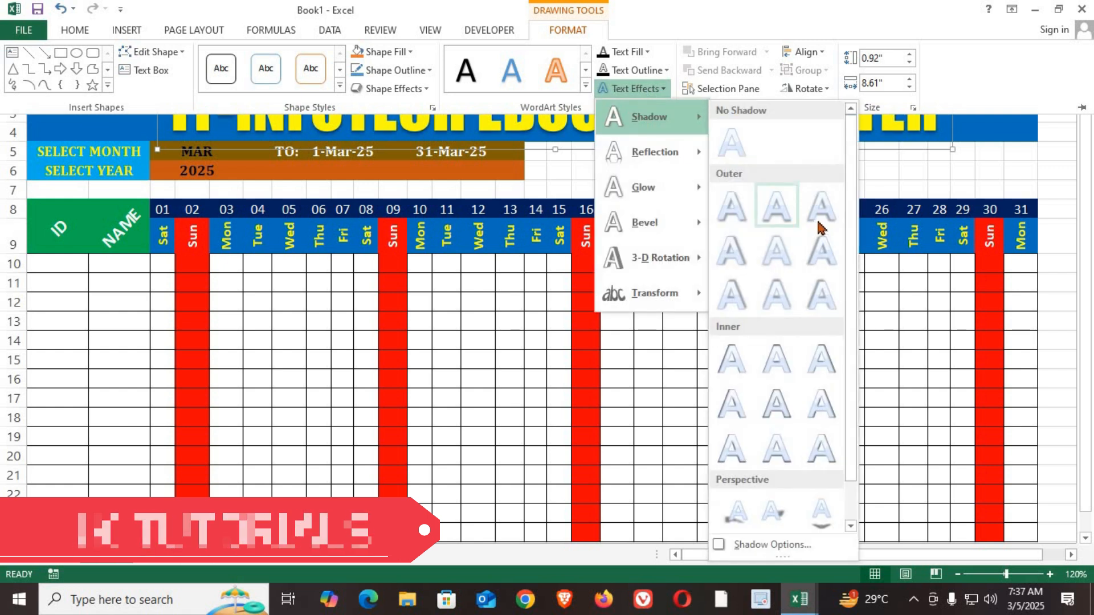
{"action": "left_click", "coordinate": [816, 225]}
Step: Reduce the height of the WordArt title's box to fit within the banner, and middle-align its text
{"action": "left_click", "coordinate": [554, 149]}
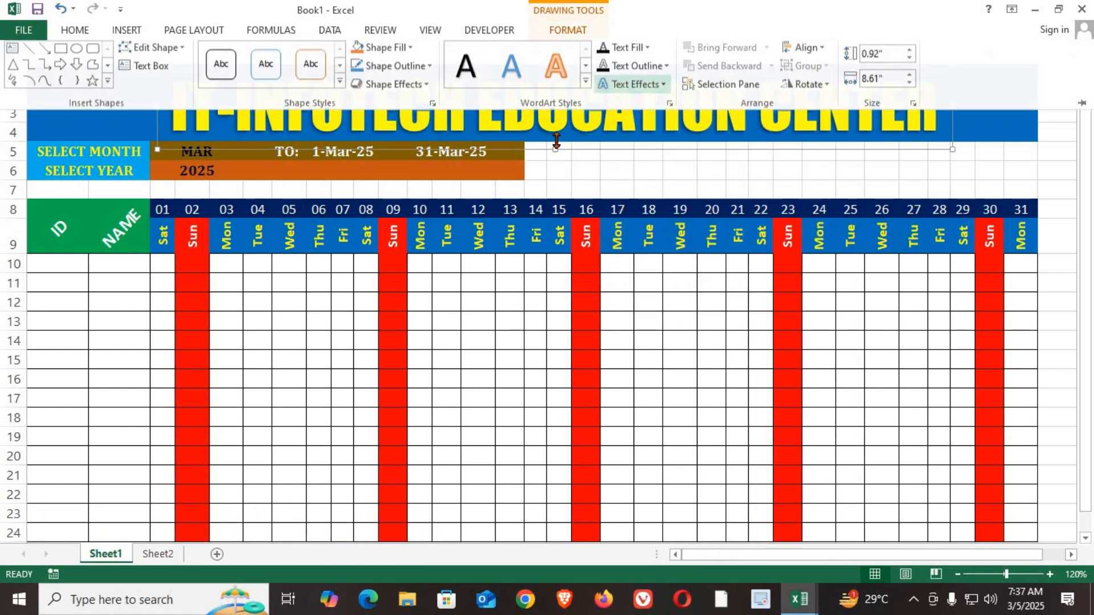
{"action": "left_click_drag", "start_coordinate": [555, 149], "coordinate": [570, 116]}
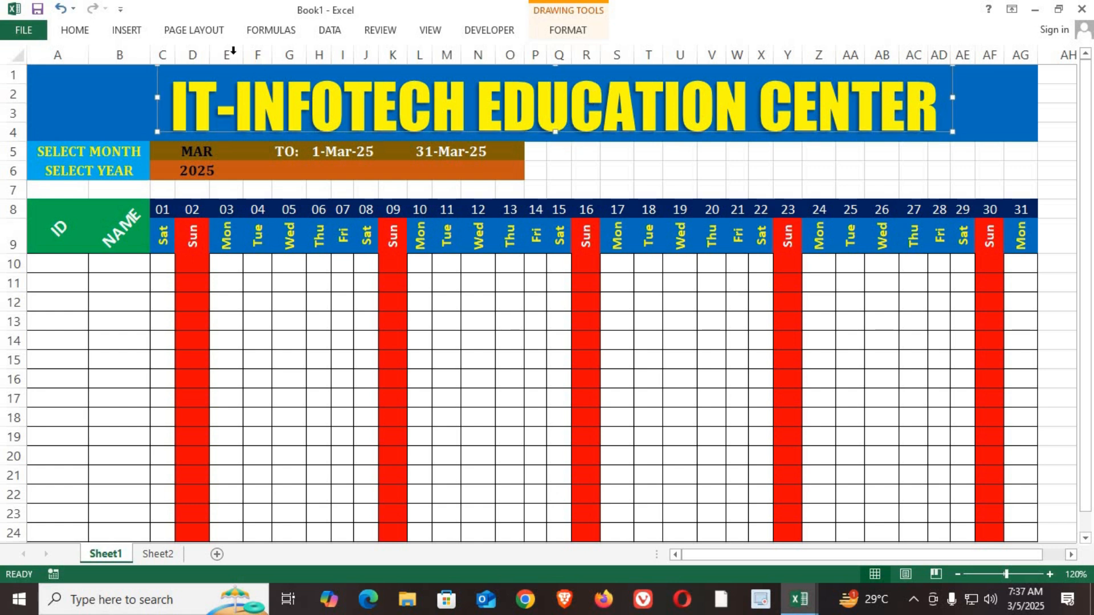
{"action": "left_click", "coordinate": [75, 29]}
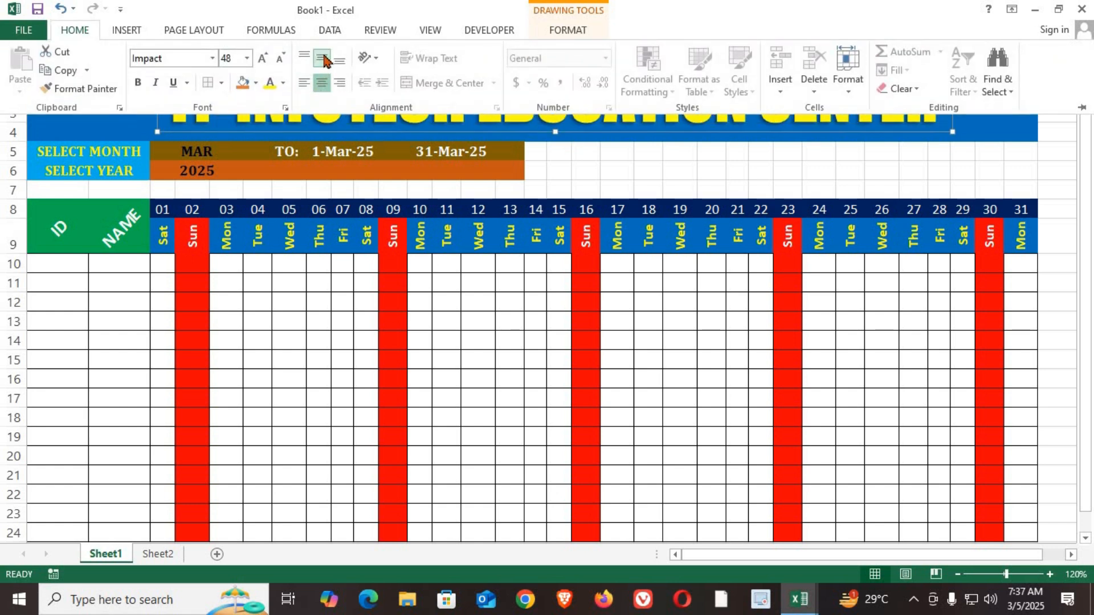
{"action": "left_click", "coordinate": [472, 437]}
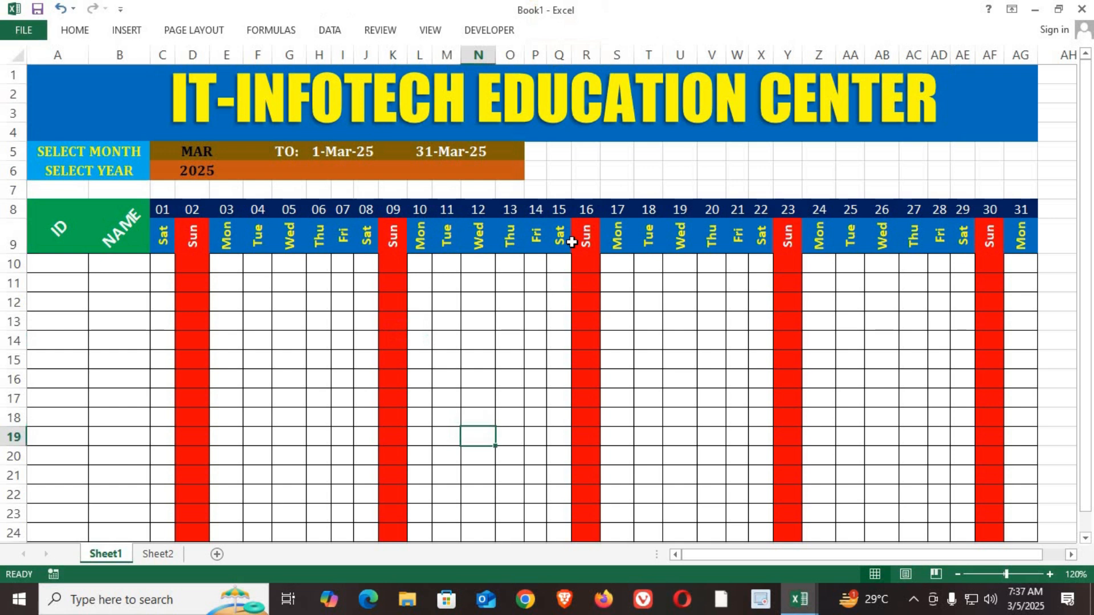
Step: Fill the empty range P5:AG7 beside the month and year selectors with light gold
{"action": "left_click_drag", "start_coordinate": [542, 148], "coordinate": [559, 191]}
{"action": "left_click_drag", "start_coordinate": [770, 181], "coordinate": [1023, 190]}
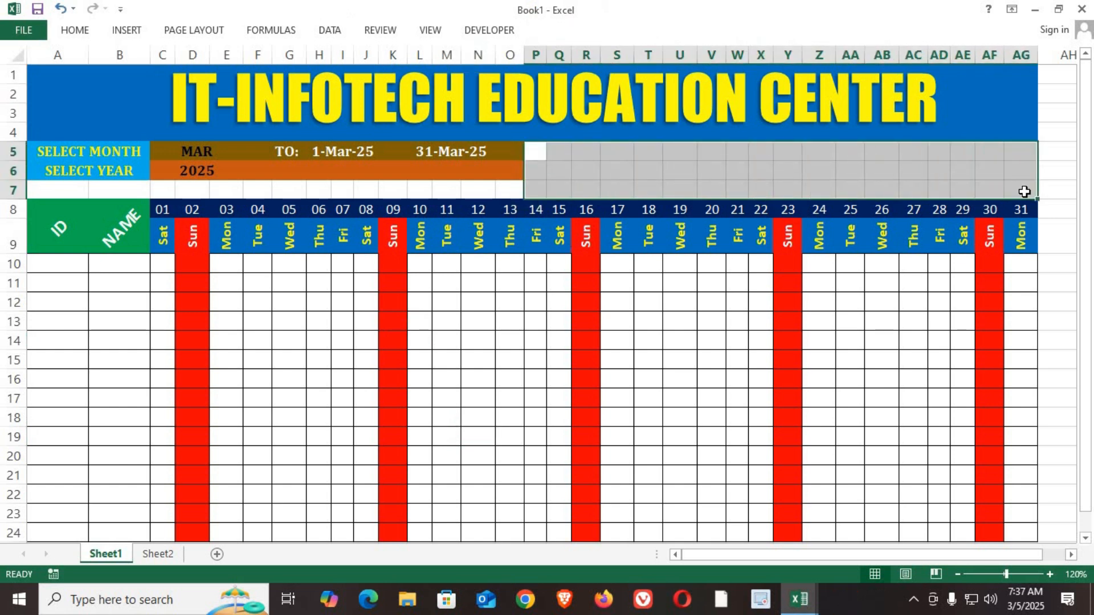
{"action": "left_click", "coordinate": [85, 33]}
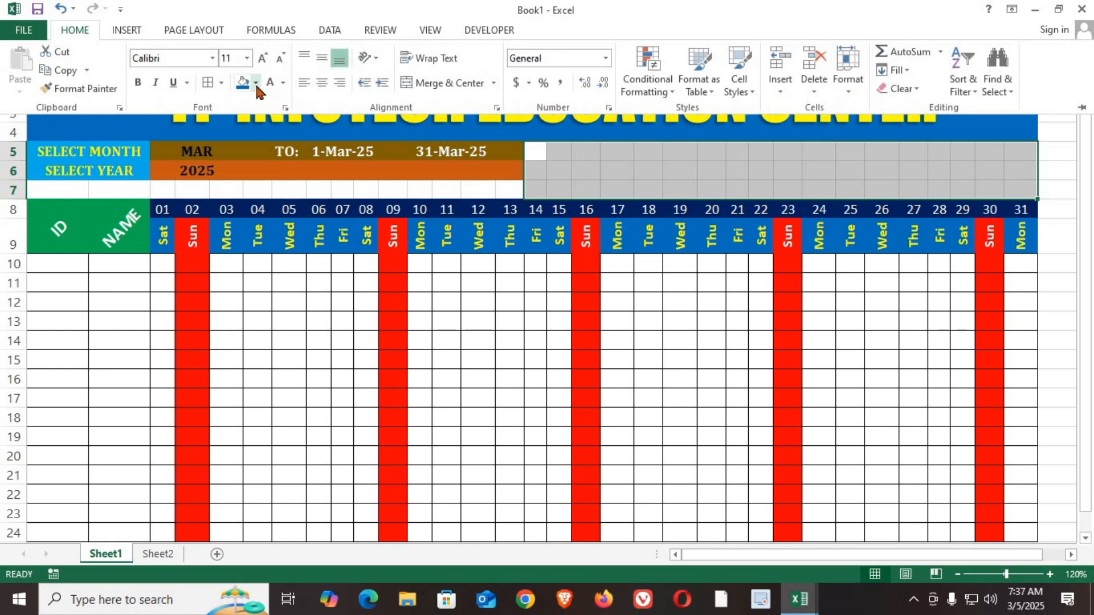
{"action": "left_click", "coordinate": [257, 91]}
{"action": "left_click", "coordinate": [341, 163]}
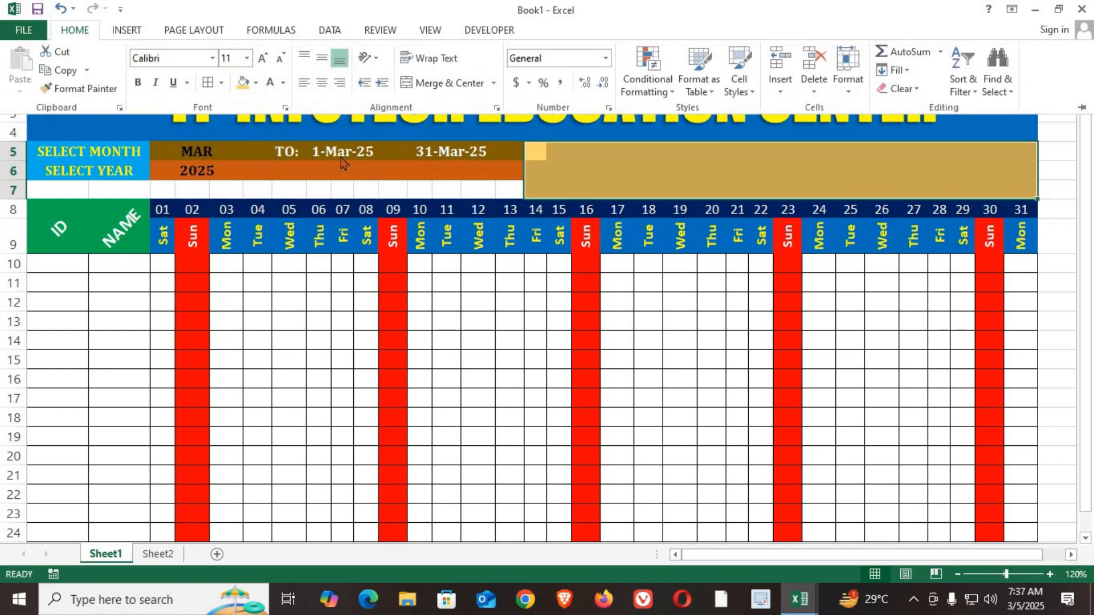
Step: Fill the blank row range A7:O7 with the same light gold
{"action": "left_click", "coordinate": [85, 185]}
{"action": "left_click_drag", "start_coordinate": [37, 185], "coordinate": [510, 188]}
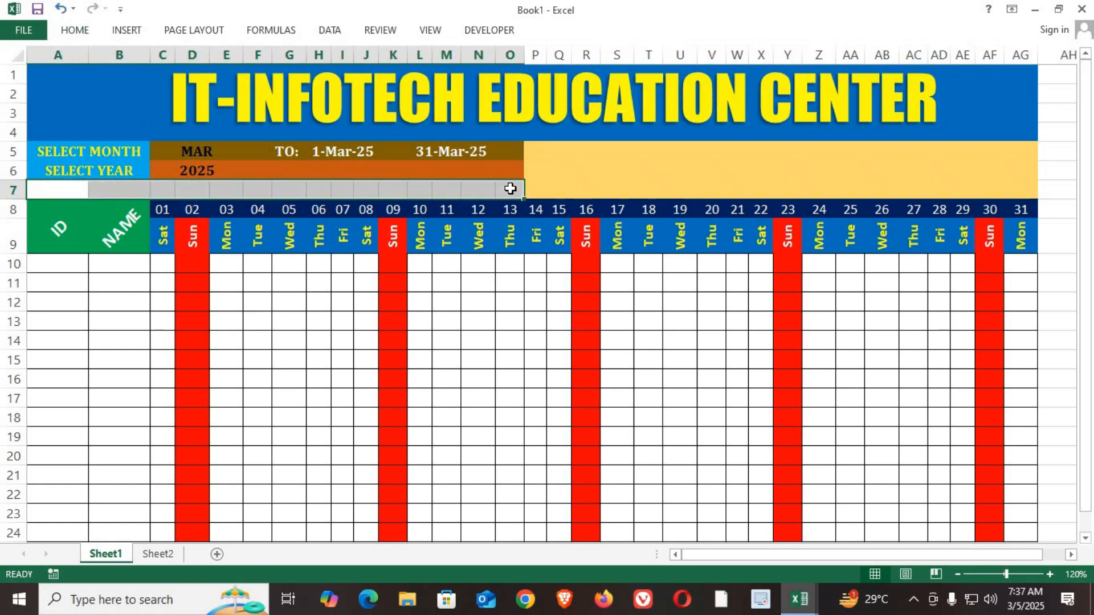
{"action": "left_click", "coordinate": [75, 30]}
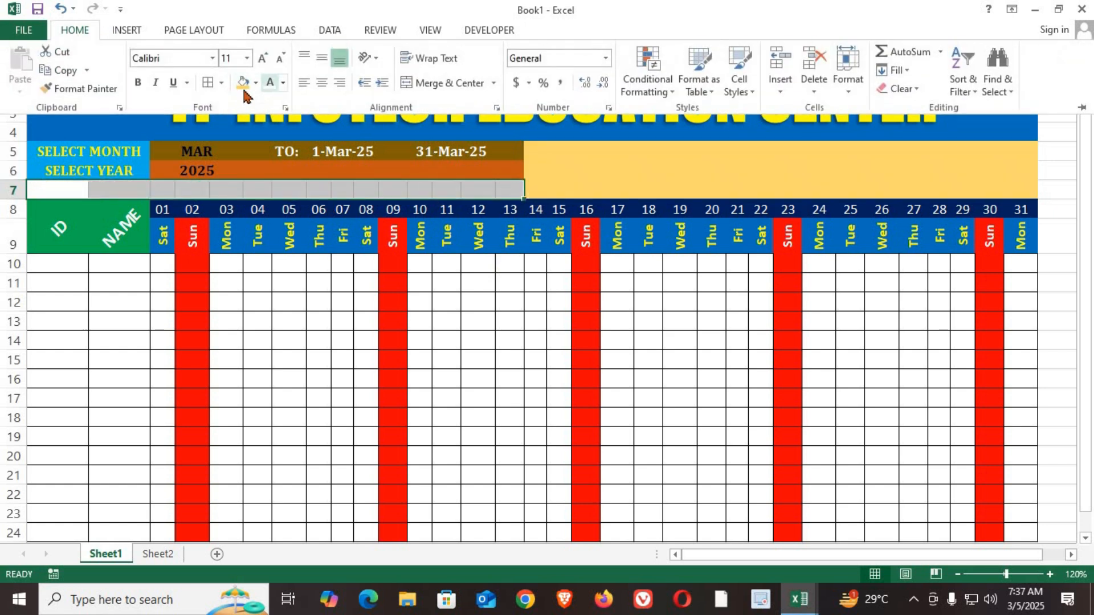
{"action": "left_click", "coordinate": [243, 83]}
{"action": "left_click", "coordinate": [289, 340]}
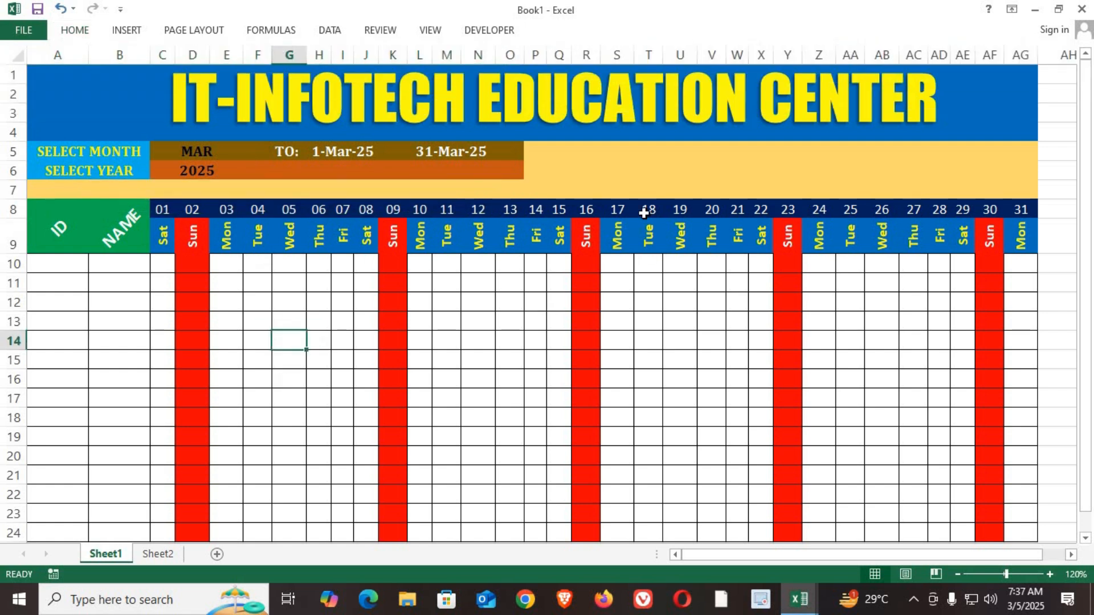
Step: Draw a text box about 5.3" wide and 0.53" high over the light gold area beside the month and year selectors
{"action": "left_click", "coordinate": [586, 167]}
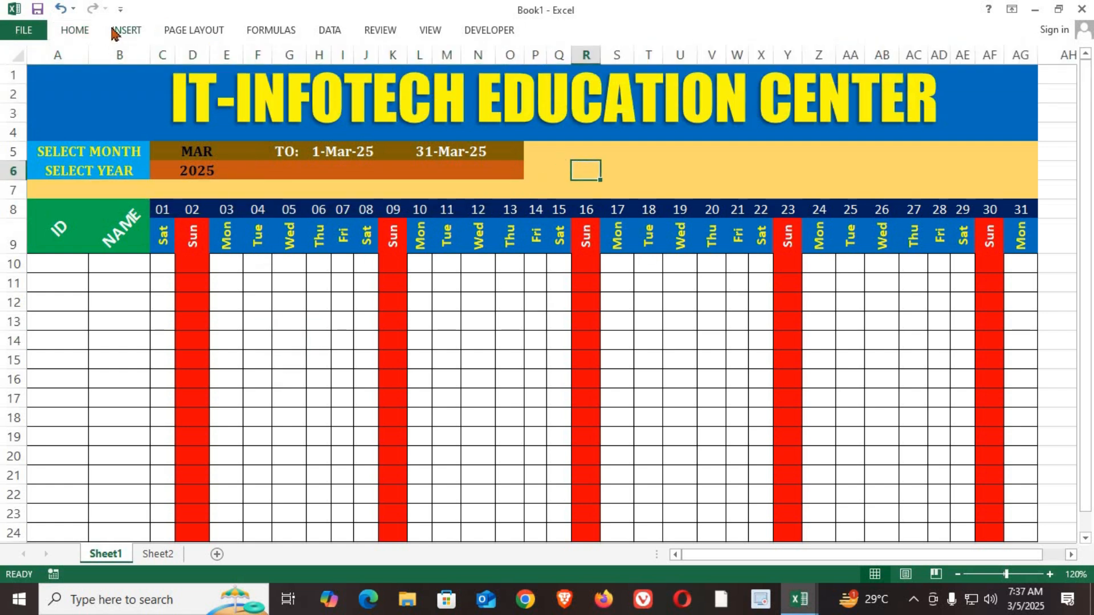
{"action": "left_click", "coordinate": [125, 30]}
{"action": "left_click", "coordinate": [261, 51]}
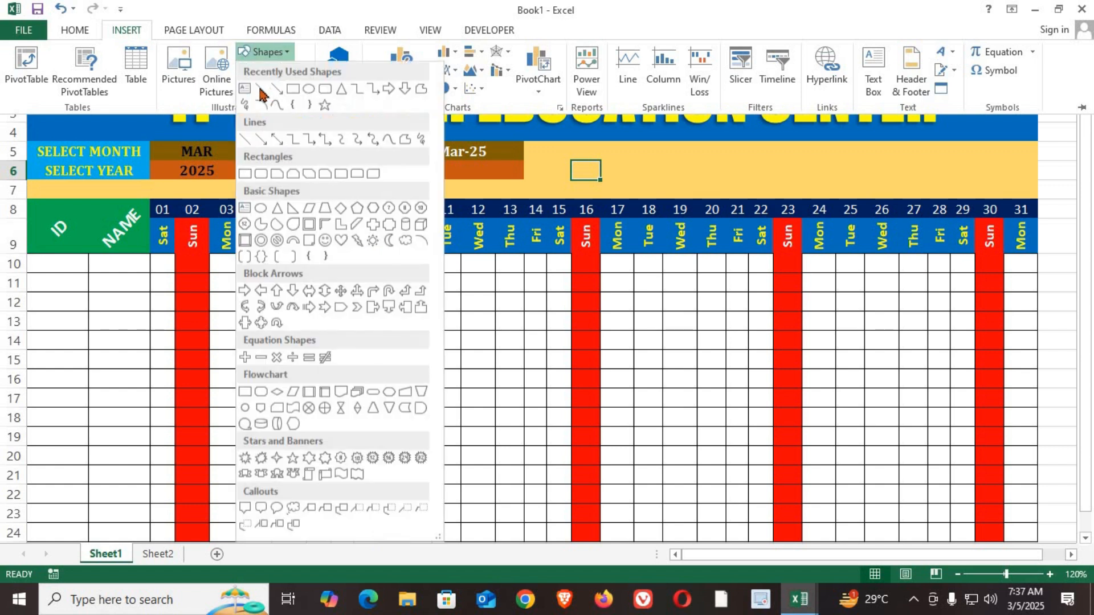
{"action": "left_click", "coordinate": [245, 90]}
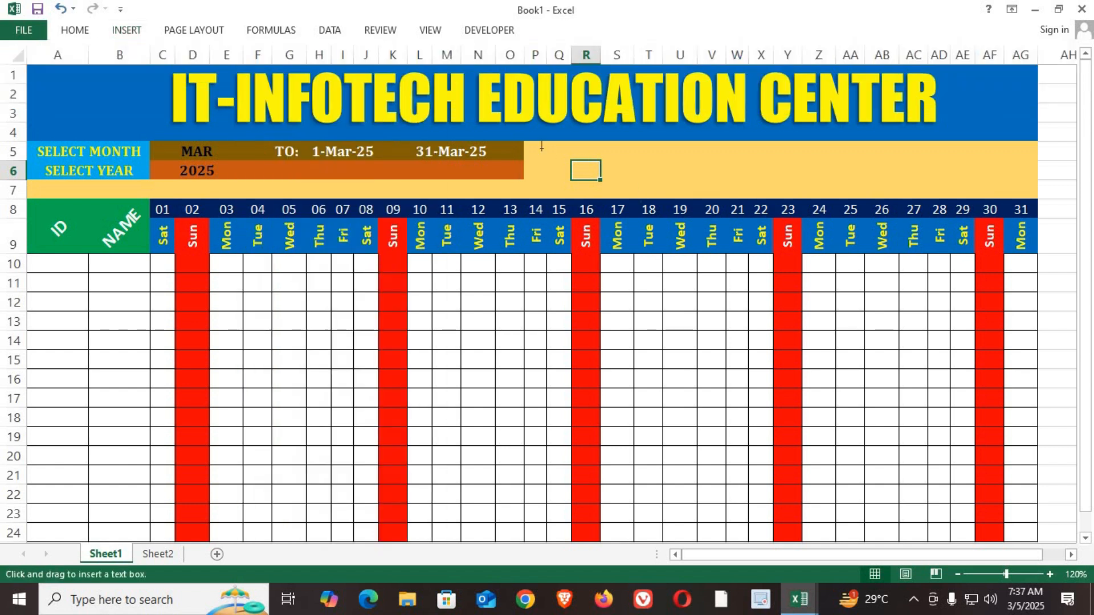
{"action": "mouse_move", "coordinate": [540, 147]}
{"action": "left_mouse_down"}
{"action": "mouse_move", "coordinate": [852, 188]}
{"action": "mouse_move", "coordinate": [1028, 195]}
{"action": "left_mouse_up"}
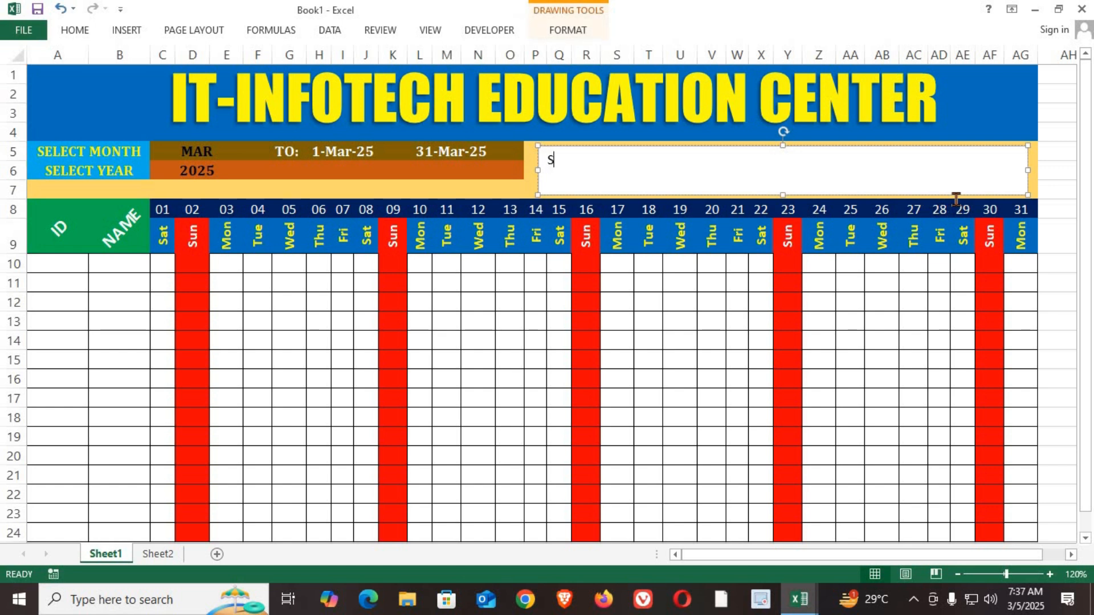
Step: Enter the center's postal address on two lines in the text box and shift the box slightly up and left
{"action": "type", "text": "Shop No 1 Penta Ga"}
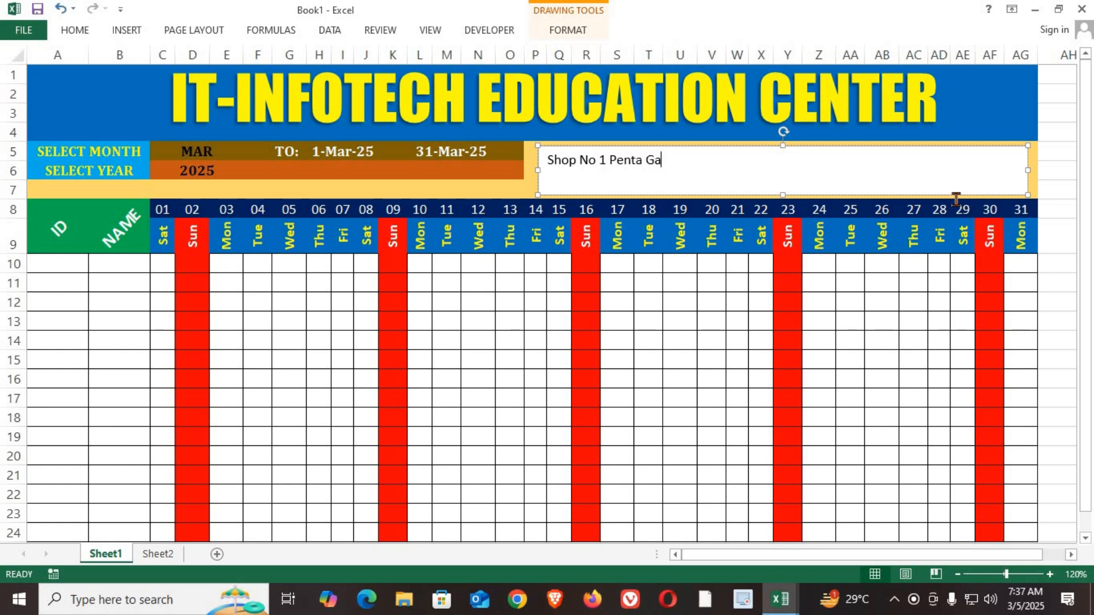
{"action": "type", "text": "laxy Building Antophi"}
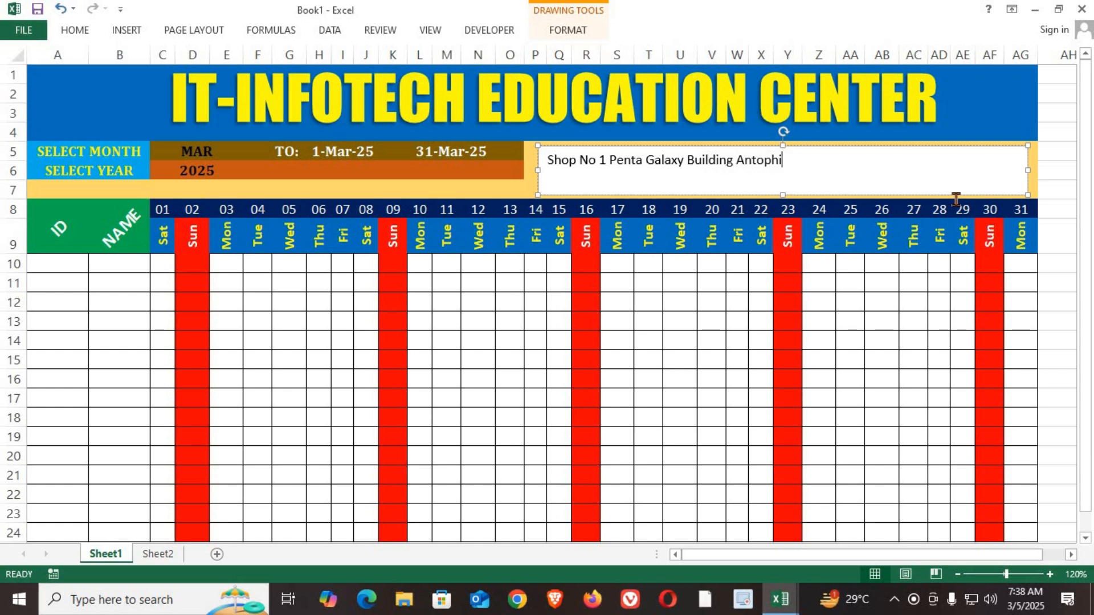
{"action": "type", "text": "a East "}
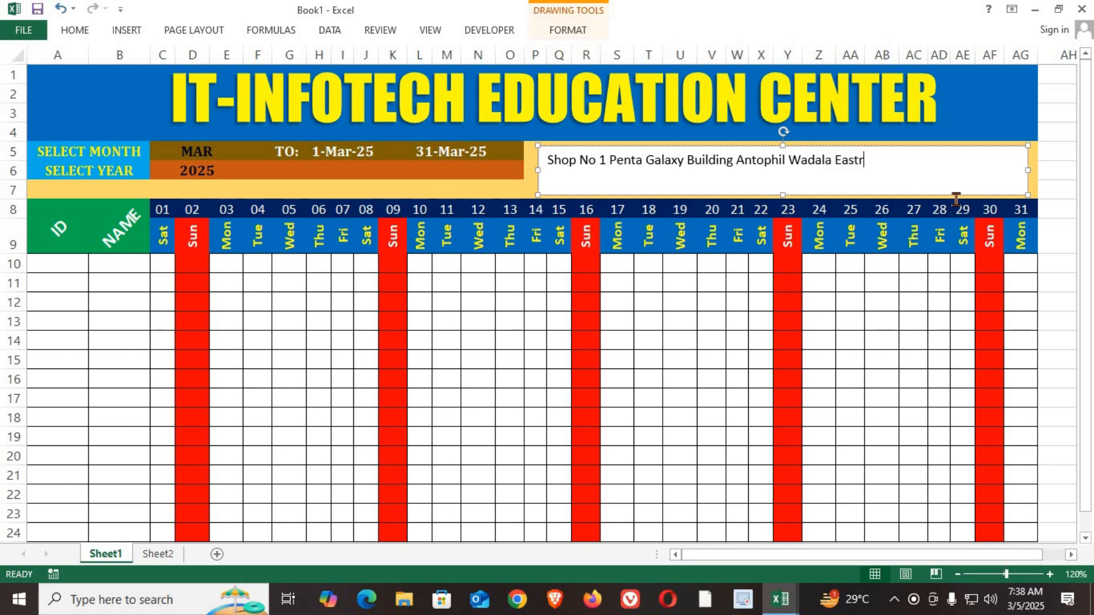
{"action": "type", "text": "Mumbai Maharashtra  "}
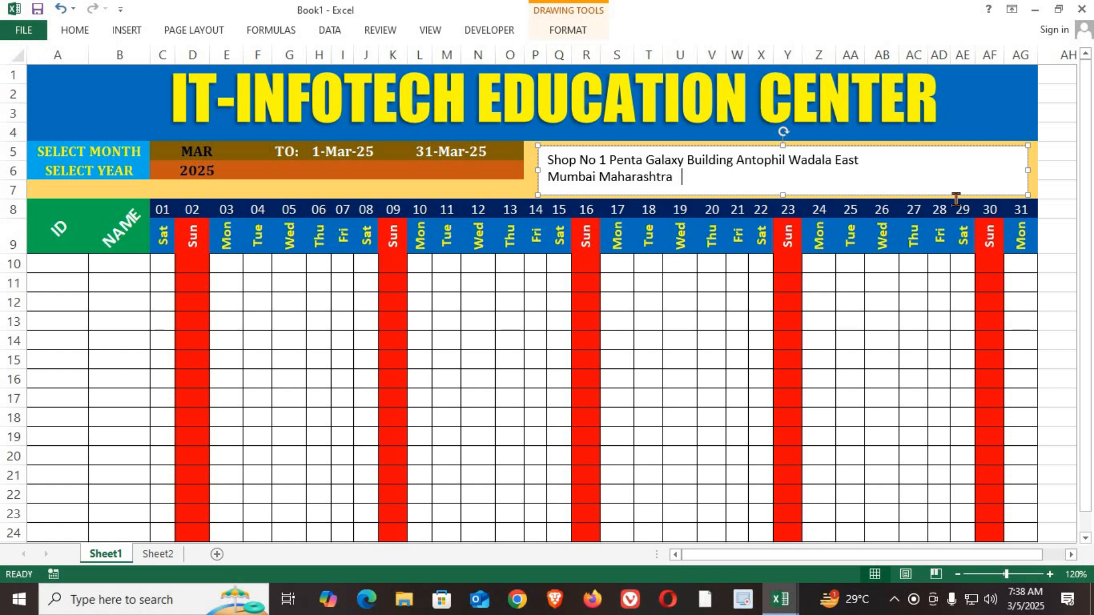
{"action": "type", "text": ": 400037"}
{"action": "left_click_drag", "start_coordinate": [818, 193], "coordinate": [812, 191]}
Step: Remove the fill and the outline of the address text box
{"action": "left_click", "coordinate": [575, 31]}
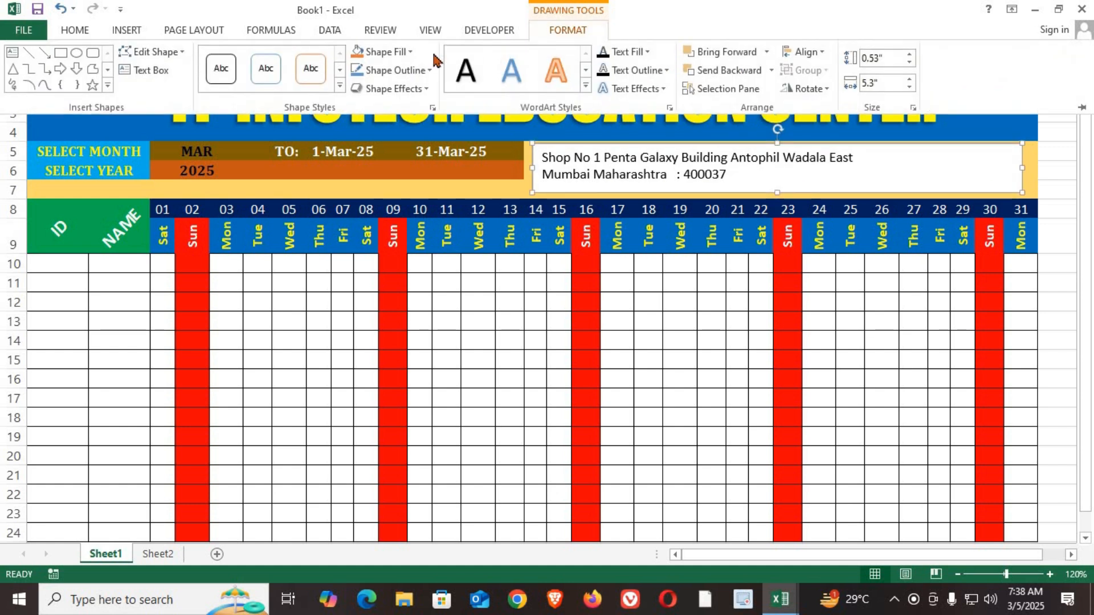
{"action": "left_click", "coordinate": [400, 54]}
{"action": "left_click", "coordinate": [393, 212]}
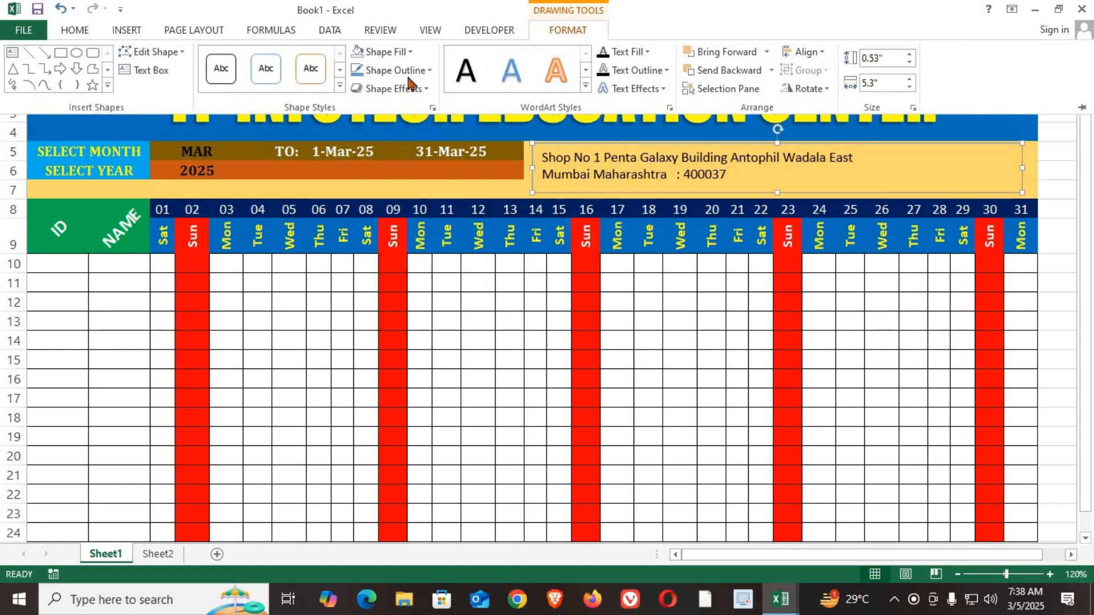
{"action": "left_click", "coordinate": [393, 70]}
{"action": "left_click", "coordinate": [407, 233]}
Step: Set both lines of the address text to bold Cambria
{"action": "left_click", "coordinate": [753, 175]}
{"action": "left_click_drag", "start_coordinate": [747, 175], "coordinate": [533, 149]}
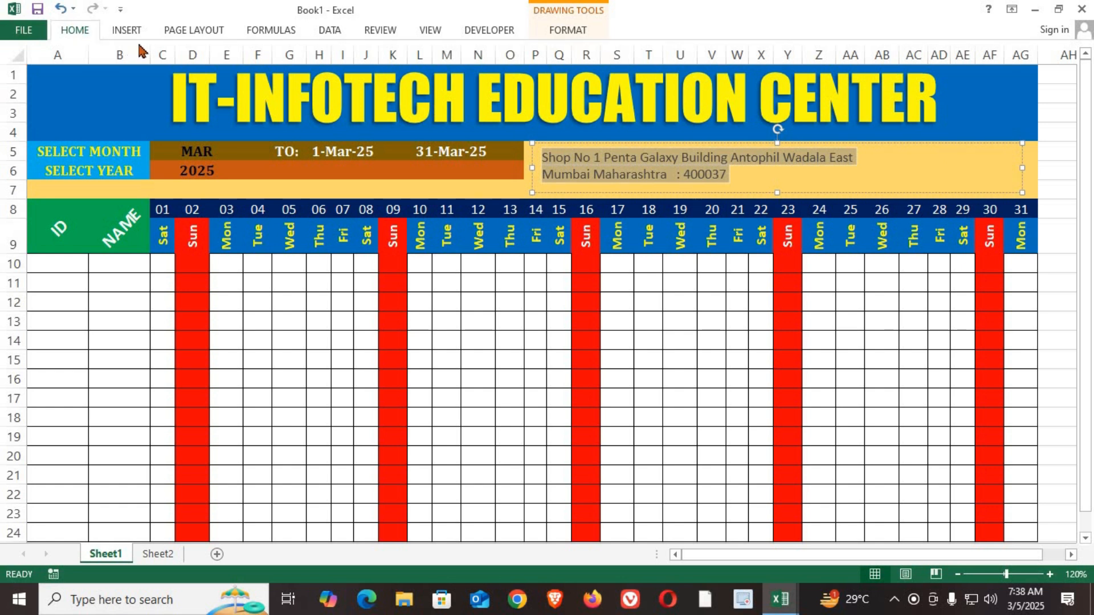
{"action": "left_click", "coordinate": [173, 58]}
{"action": "type", "text": "Cambria"}
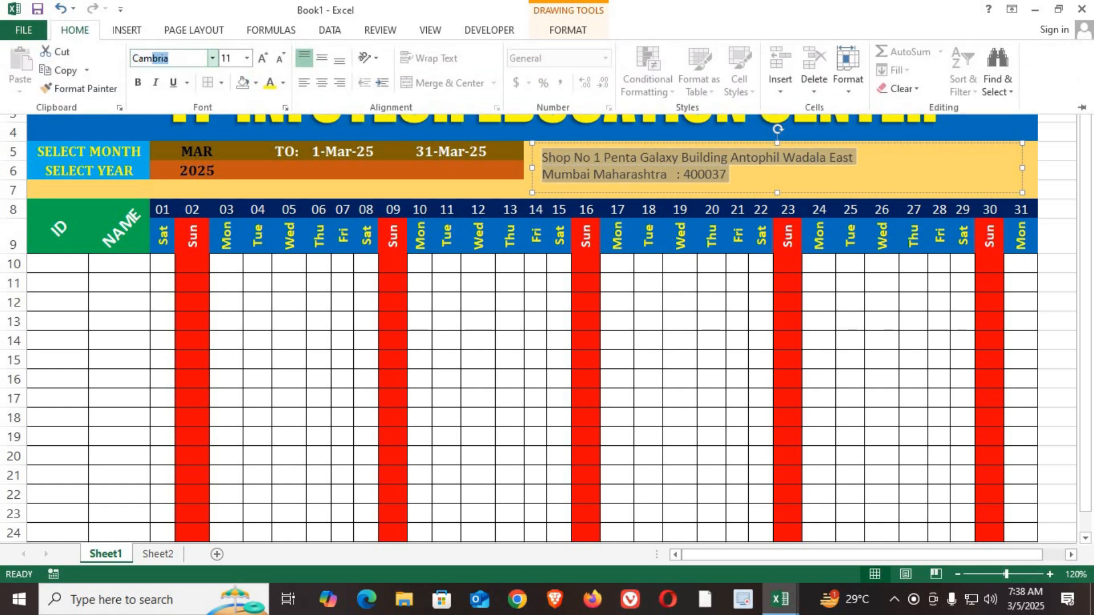
{"action": "key", "text": "Return"}
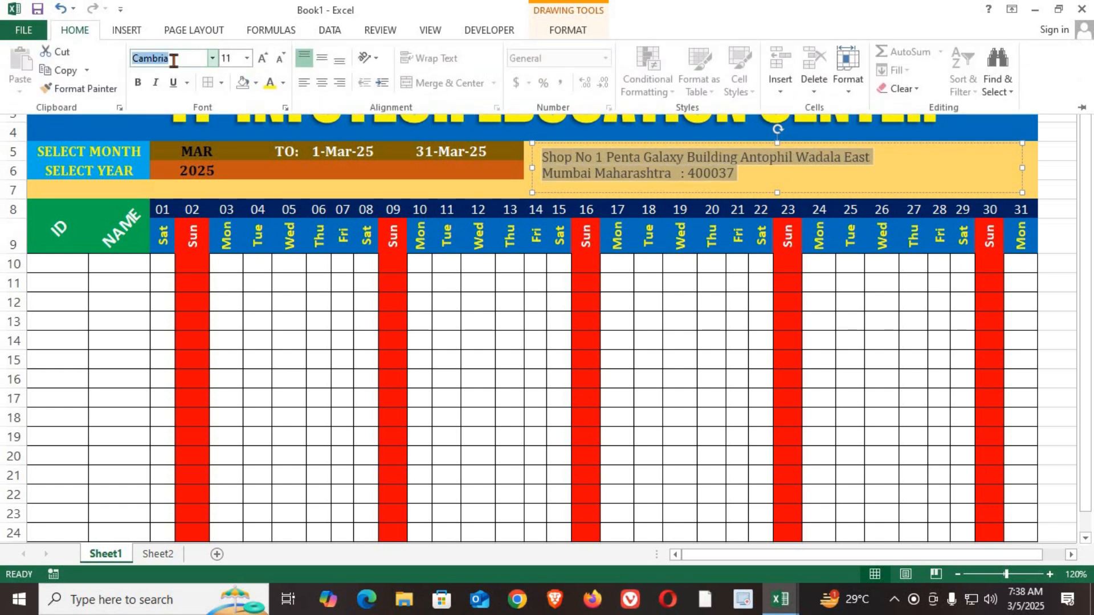
{"action": "left_click", "coordinate": [138, 83]}
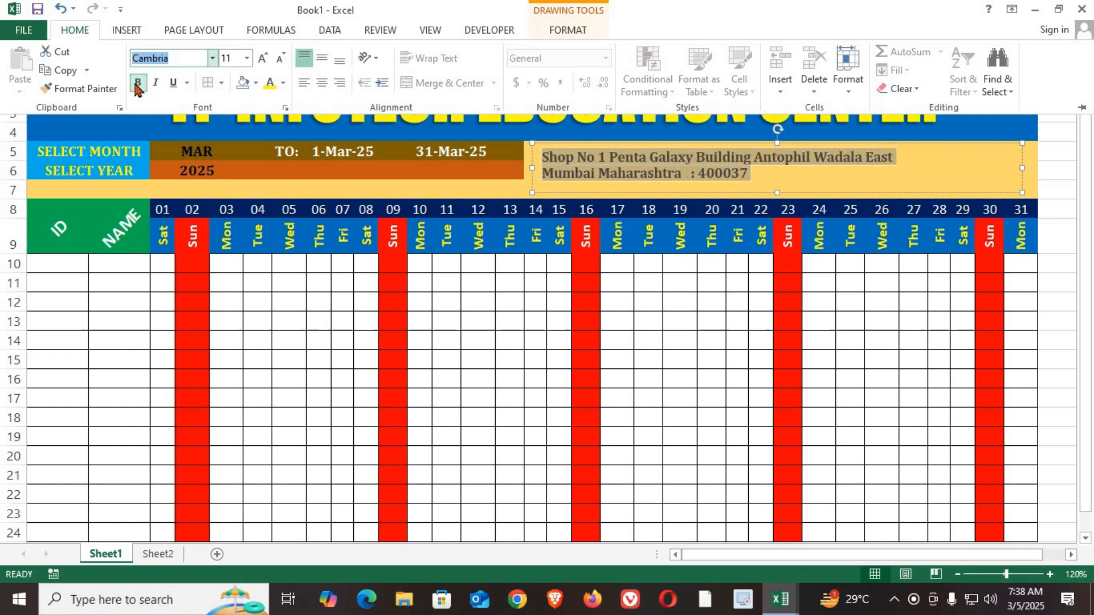
Step: Colour the address text dark blue and increase its font size to 14
{"action": "left_click", "coordinate": [283, 83]}
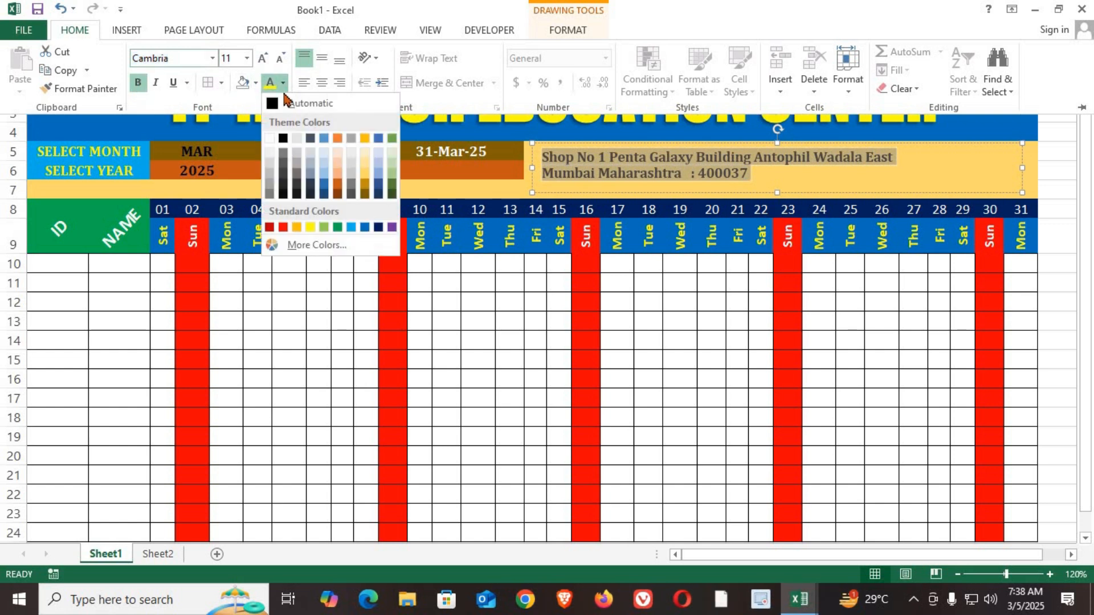
{"action": "left_click", "coordinate": [380, 227]}
{"action": "left_click", "coordinate": [261, 58]}
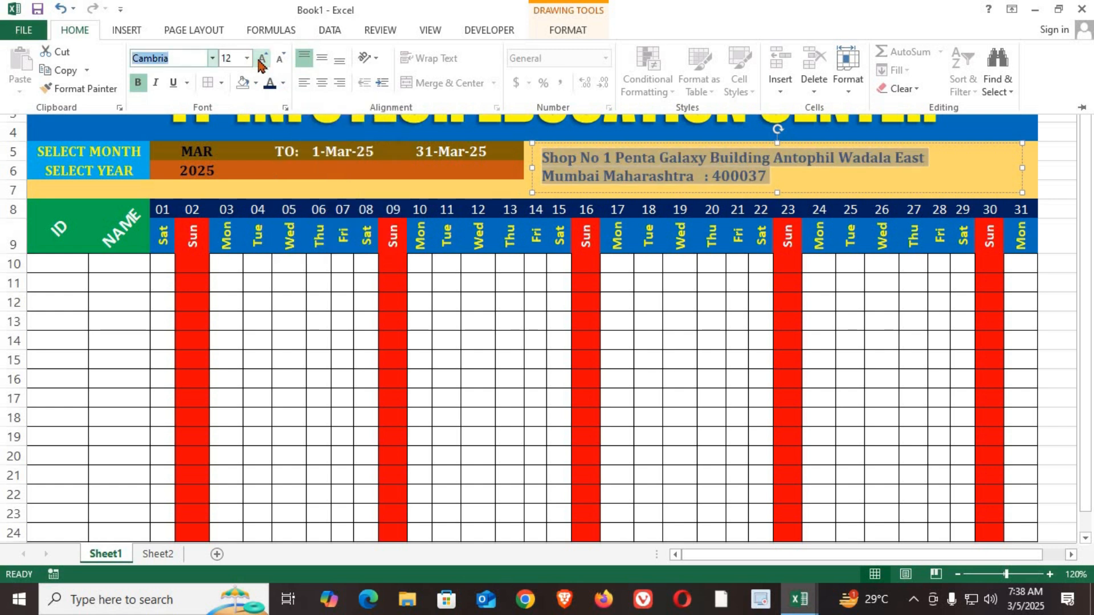
{"action": "left_click", "coordinate": [261, 58]}
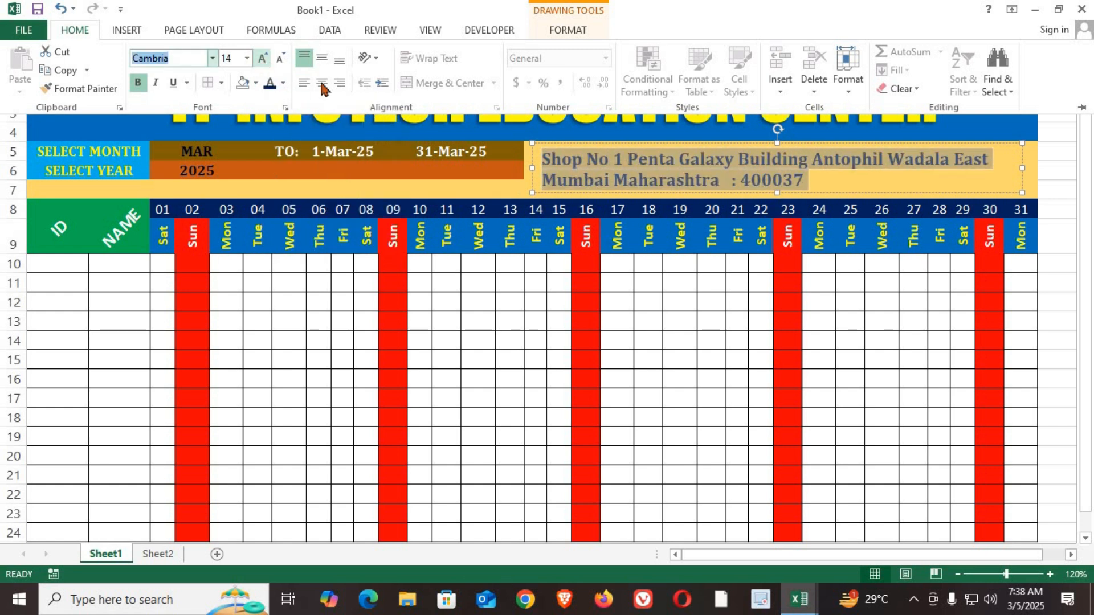
Step: Extend the address text box slightly downward so its lower edge reaches the date header row
{"action": "left_click", "coordinate": [533, 167]}
{"action": "left_click", "coordinate": [501, 345]}
{"action": "left_click", "coordinate": [887, 159]}
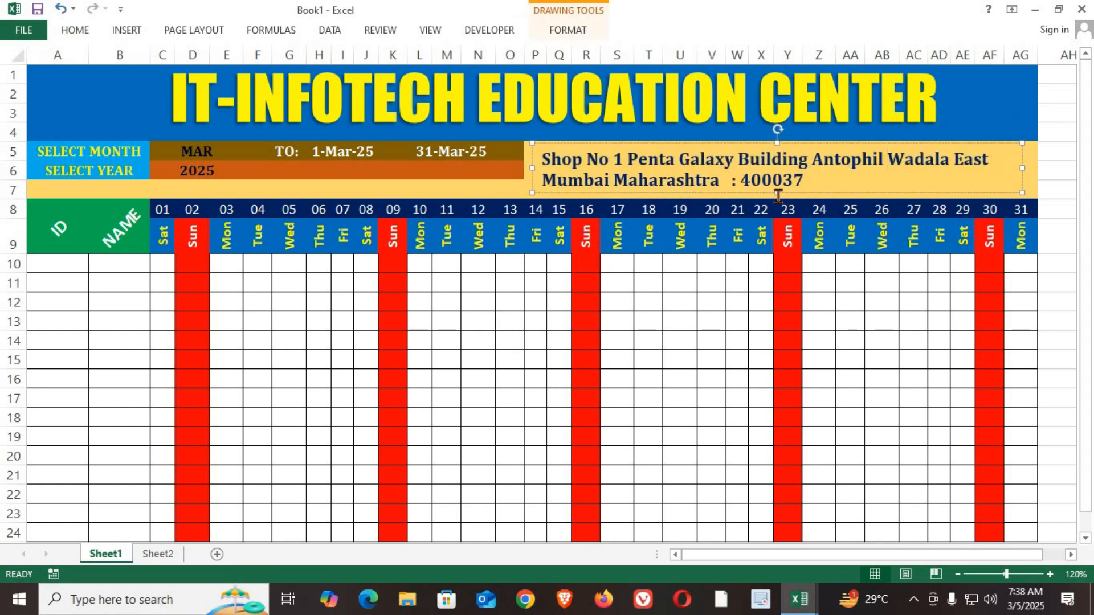
{"action": "mouse_move", "coordinate": [776, 194]}
{"action": "left_mouse_down"}
{"action": "mouse_move", "coordinate": [776, 181]}
{"action": "mouse_move", "coordinate": [777, 201]}
{"action": "left_mouse_up"}
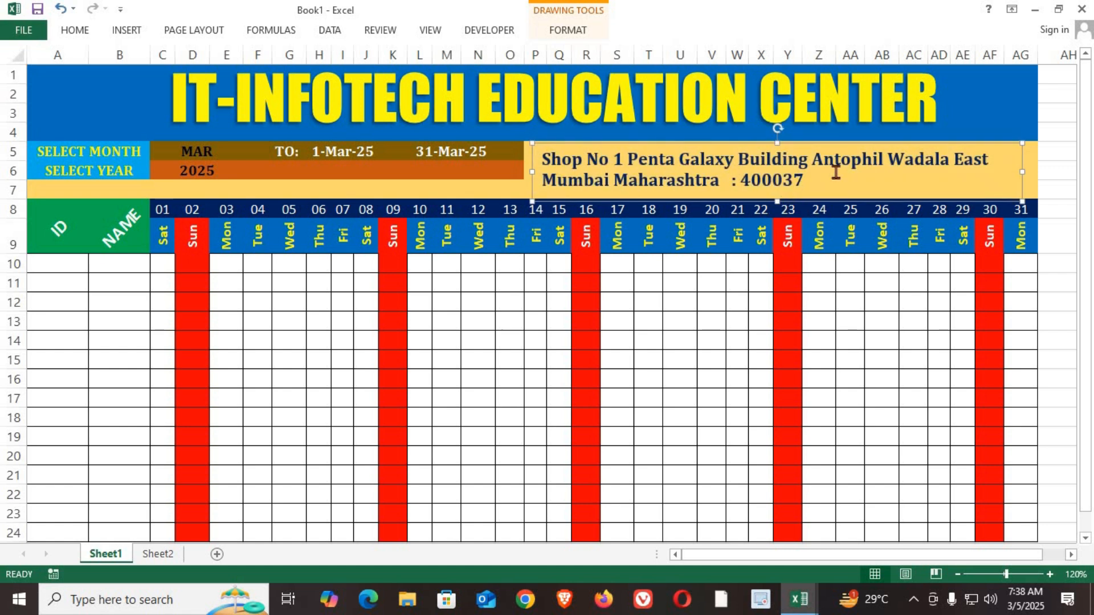
{"action": "left_click", "coordinate": [850, 321]}
{"action": "left_click", "coordinate": [893, 197]}
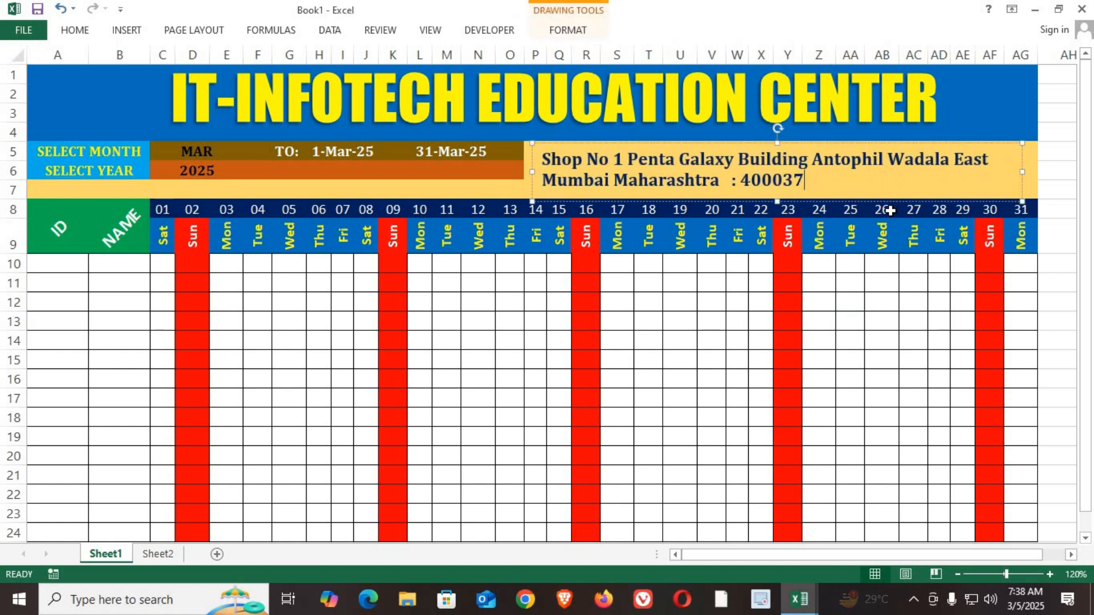
Step: Nudge the address text box three increments up and three to the left, and deselect it
{"action": "left_click", "coordinate": [1023, 189]}
{"action": "key", "text": "Up"}
{"action": "key", "text": "Up"}
{"action": "key", "text": "Up"}
{"action": "key", "text": "Up"}
{"action": "key", "text": "Left"}
{"action": "key", "text": "Left"}
{"action": "key", "text": "Left"}
{"action": "left_click", "coordinate": [529, 415]}
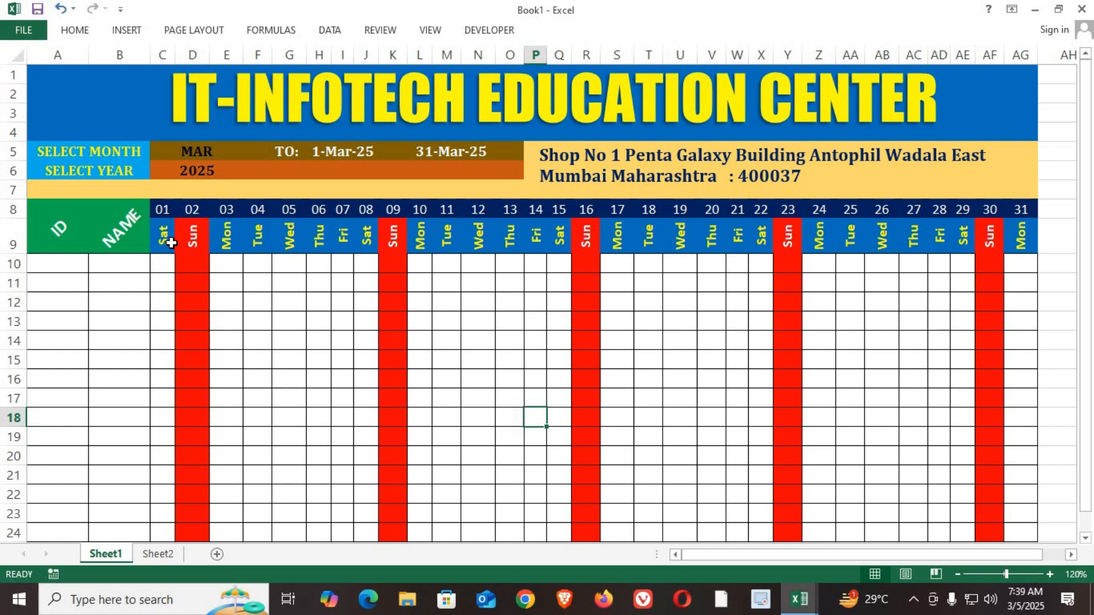
Step: Test the month dropdown by choosing APR, JUL and SEP in turn
{"action": "left_click", "coordinate": [214, 154]}
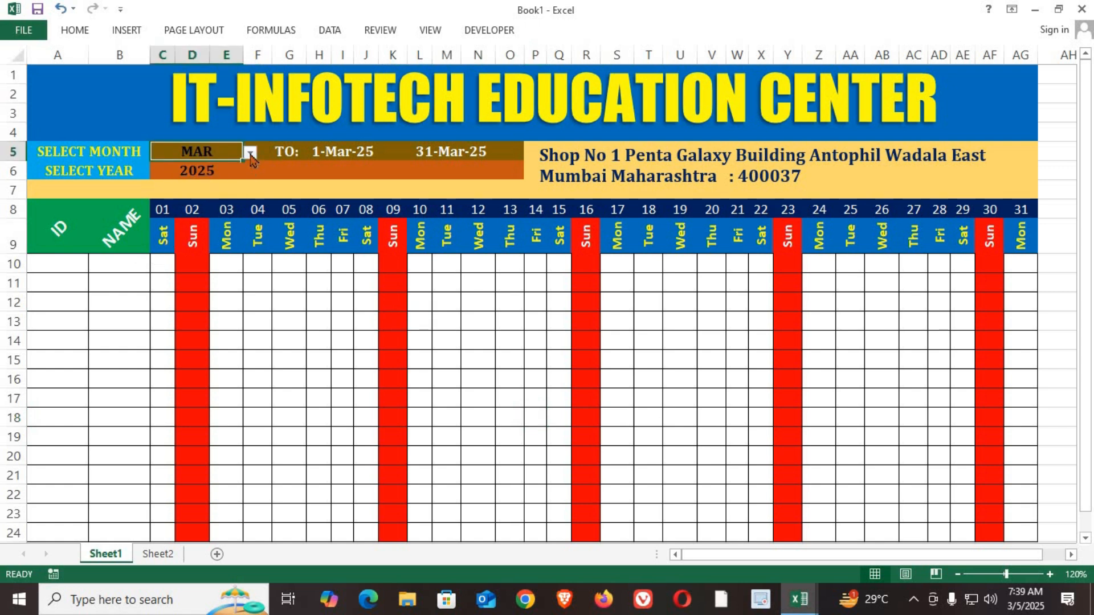
{"action": "left_click", "coordinate": [250, 153]}
{"action": "left_click", "coordinate": [197, 185]}
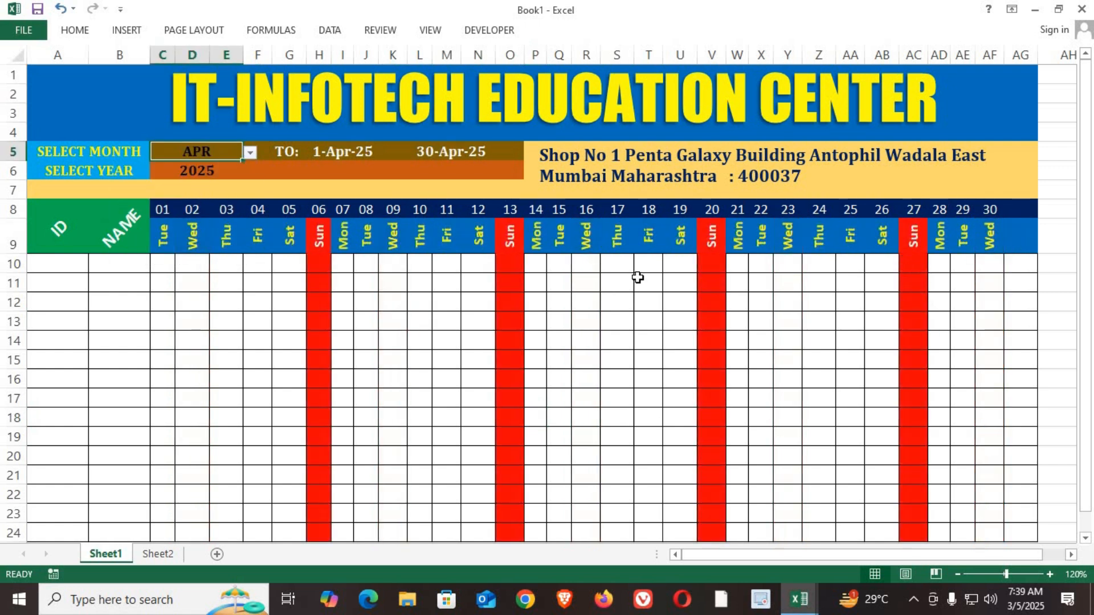
{"action": "left_click", "coordinate": [250, 153]}
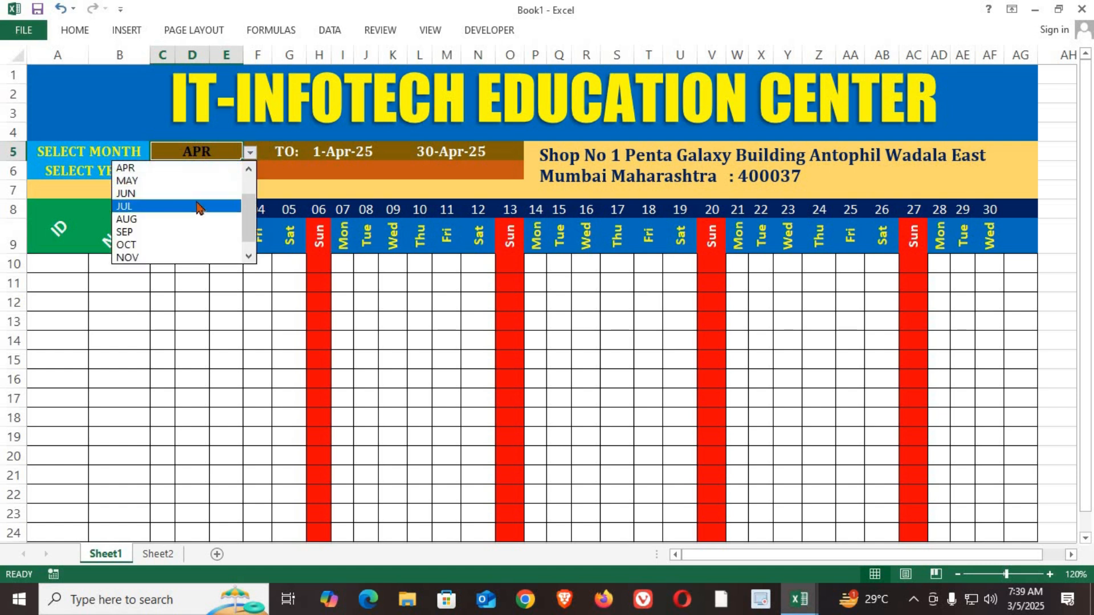
{"action": "left_click", "coordinate": [200, 207]}
{"action": "left_click", "coordinate": [251, 153]}
{"action": "left_click", "coordinate": [165, 216]}
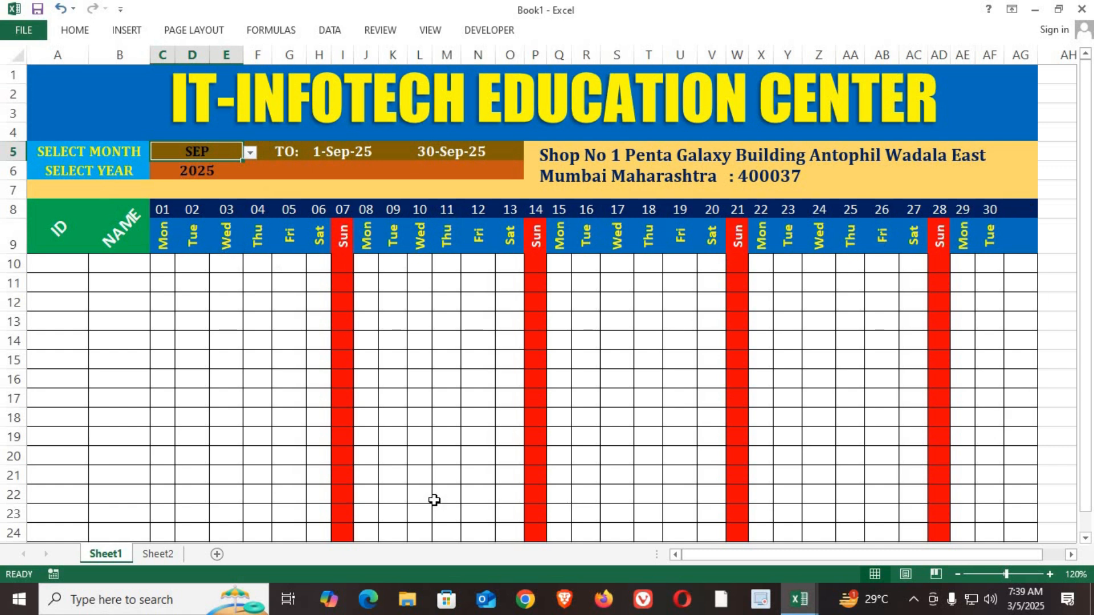
Step: Set the year to 2028 from the year dropdown
{"action": "left_click", "coordinate": [237, 174]}
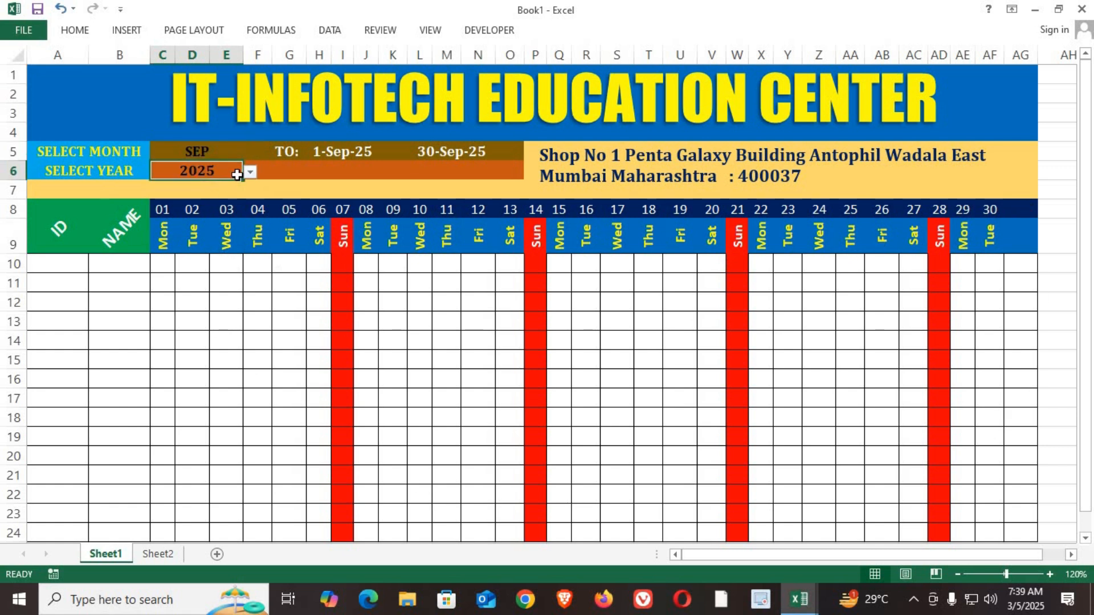
{"action": "left_click", "coordinate": [249, 171]}
{"action": "left_click", "coordinate": [194, 223]}
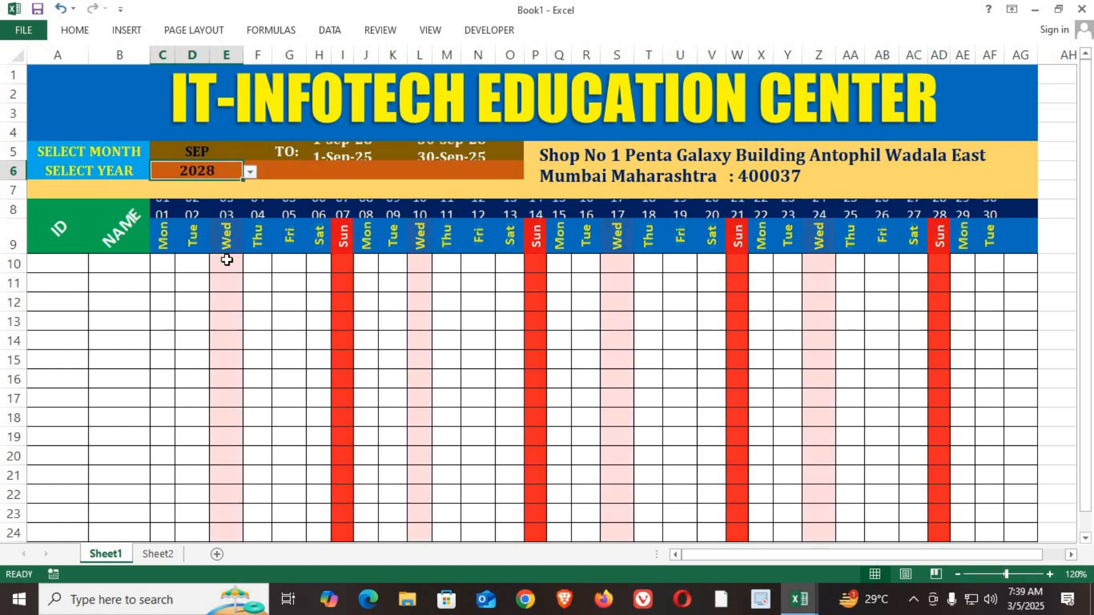